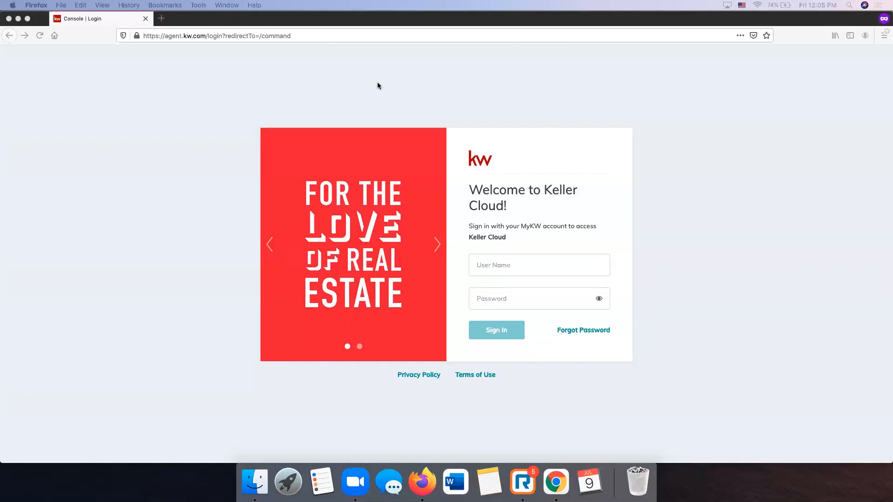
- Sign in to the Keller Cloud account with the username and password
{"action": "left_click", "coordinate": [512, 263]}
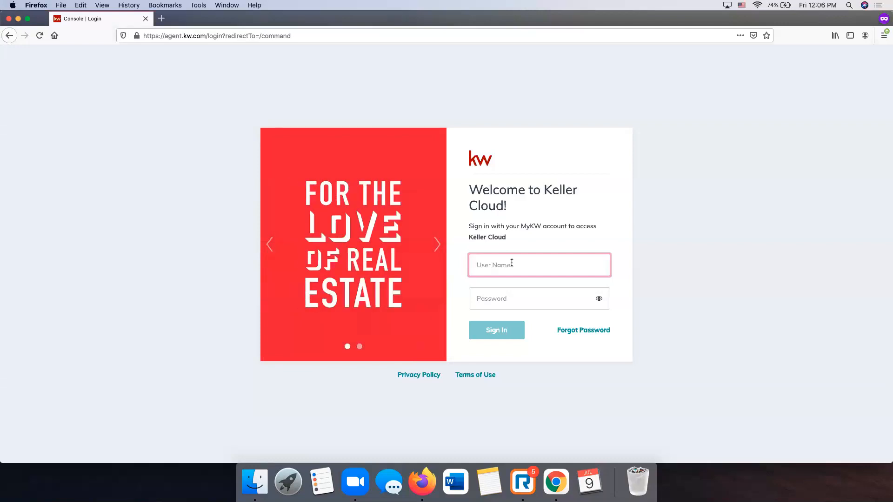
{"action": "key", "text": "Tab"}
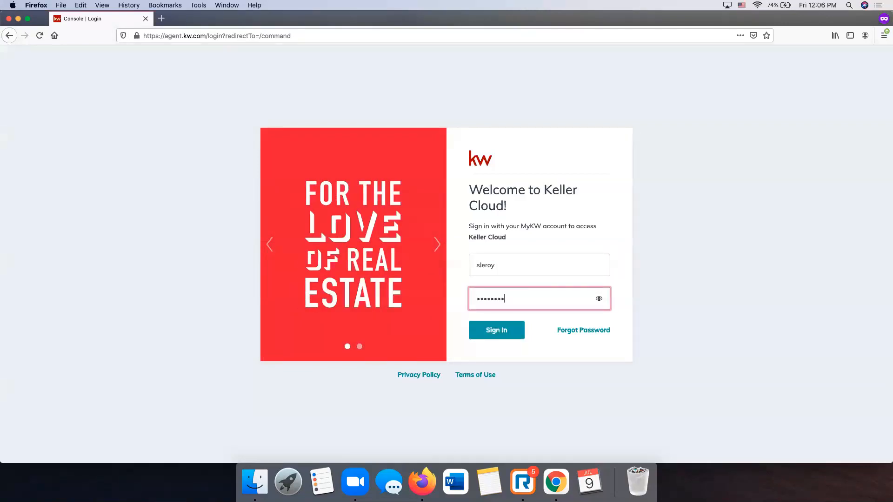
{"action": "key", "text": "Return"}
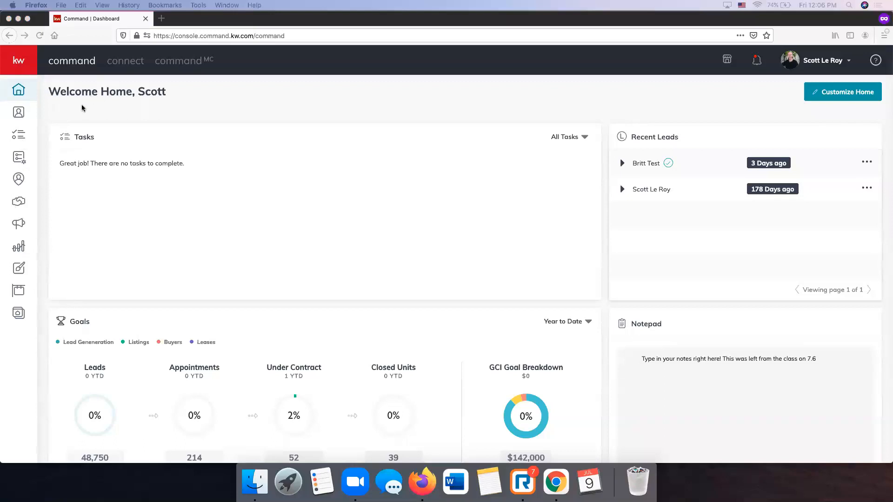
- Expand the left sidebar and go to Designs, listing saved designs like ComingSoon_02_Sq
{"action": "left_click", "coordinate": [27, 60]}
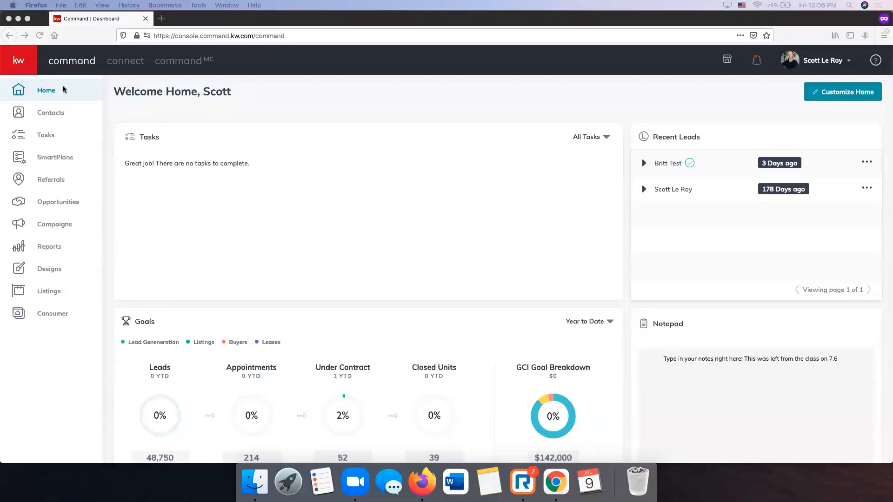
{"action": "left_click", "coordinate": [19, 363]}
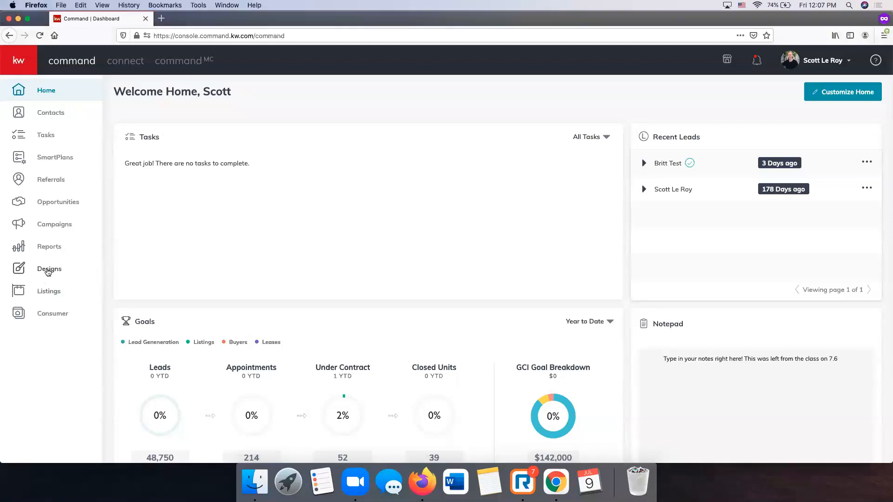
{"action": "left_click", "coordinate": [50, 269]}
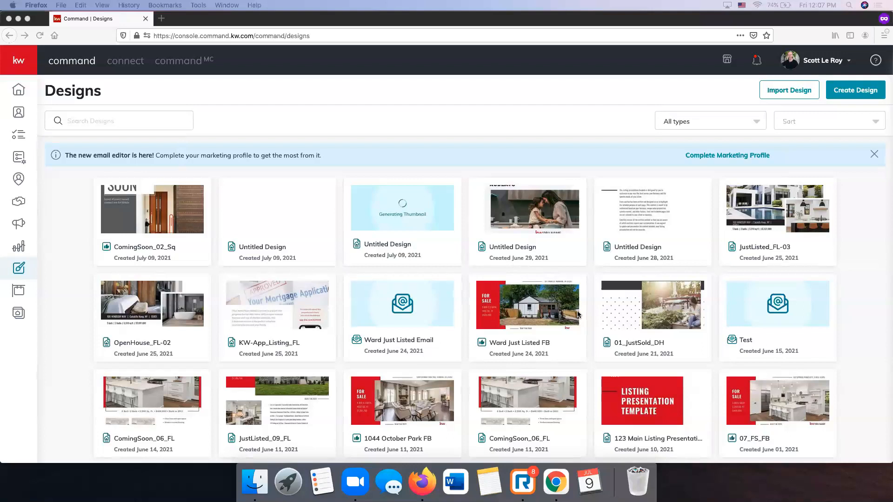
- Click into the design search, then filter the library to Email designs
{"action": "left_click", "coordinate": [113, 122]}
{"action": "left_click", "coordinate": [113, 123]}
{"action": "left_click", "coordinate": [708, 121]}
{"action": "left_click", "coordinate": [715, 123]}
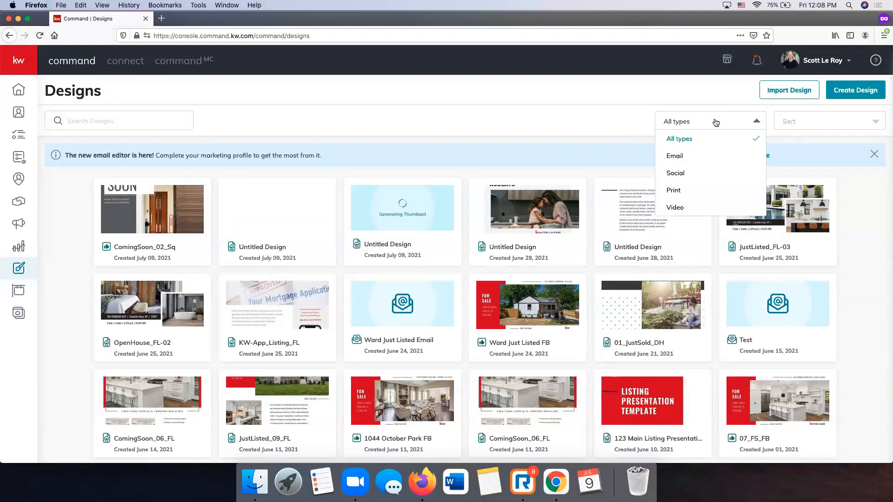
{"action": "left_click", "coordinate": [703, 156]}
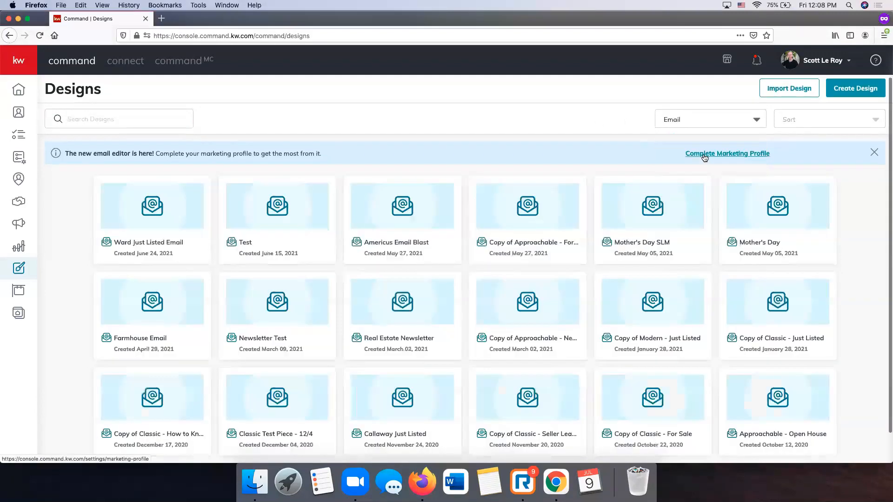
- Switch the type filter from Social to Video, leaving the Sort options unchanged
{"action": "left_click", "coordinate": [689, 120]}
{"action": "left_click", "coordinate": [678, 171]}
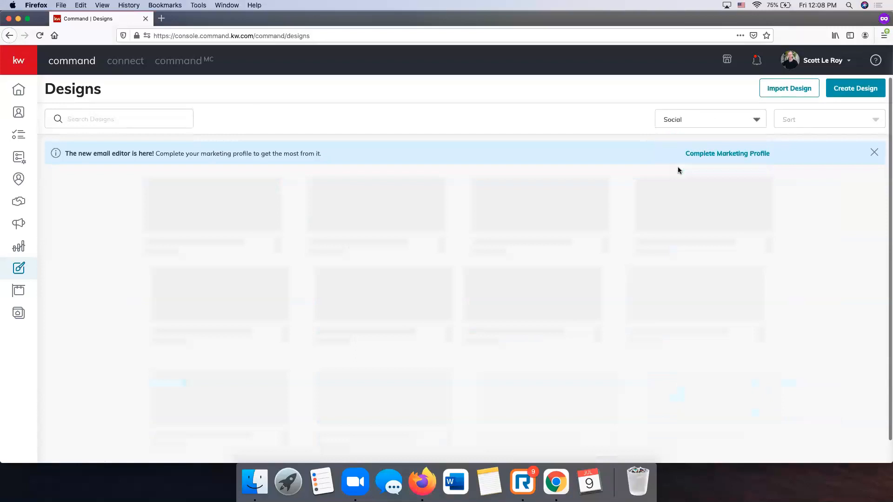
{"action": "left_click", "coordinate": [701, 120]}
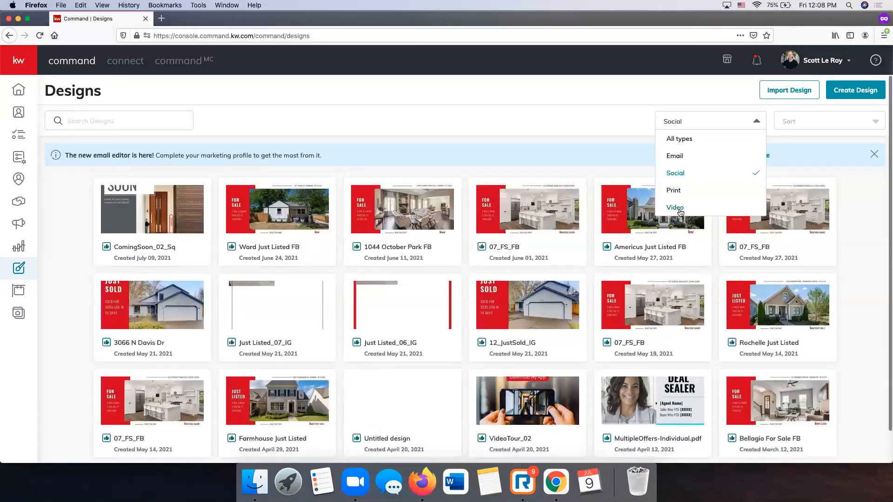
{"action": "left_click", "coordinate": [676, 208]}
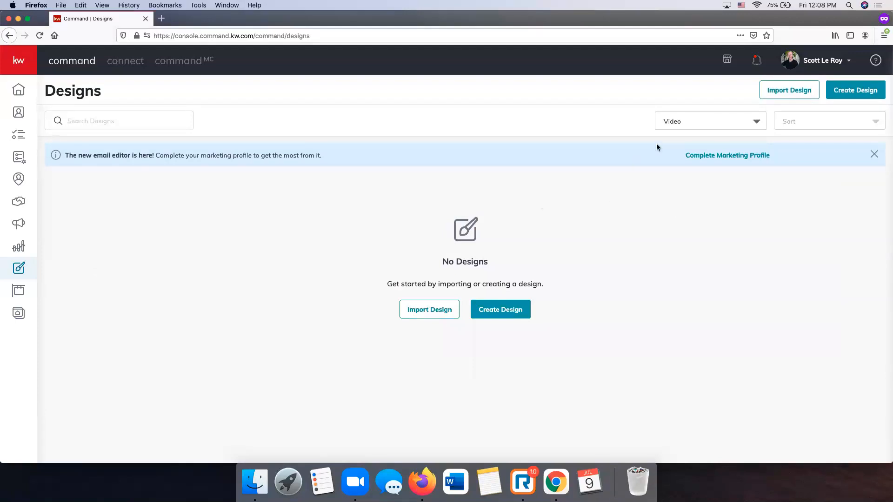
{"action": "left_click", "coordinate": [810, 122]}
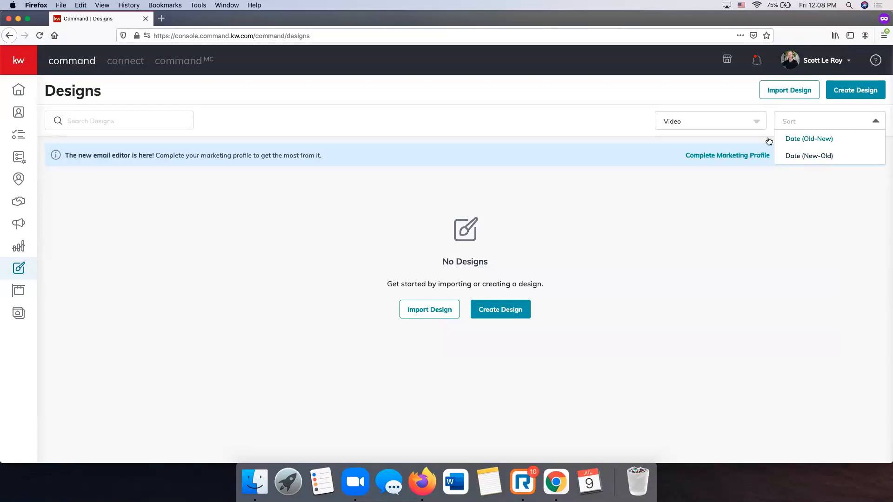
{"action": "left_click", "coordinate": [630, 122]}
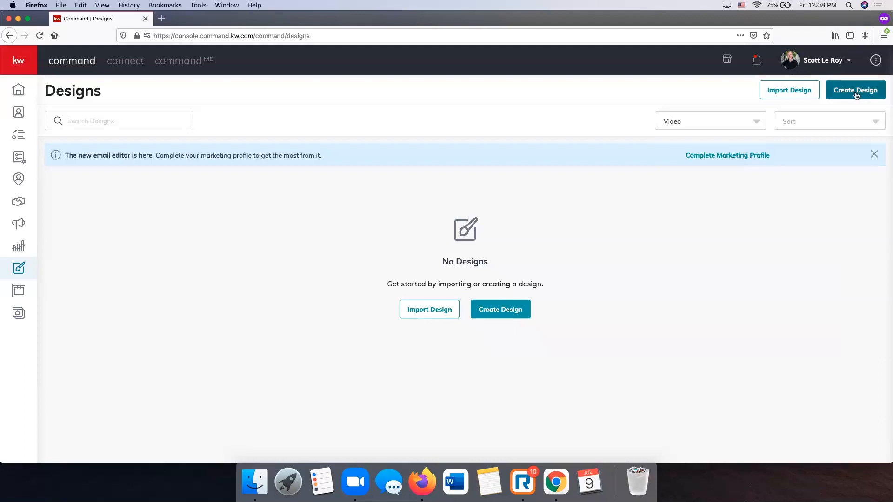
- Start a new design of the Video type and continue to neighborhood selection
{"action": "left_click", "coordinate": [856, 95]}
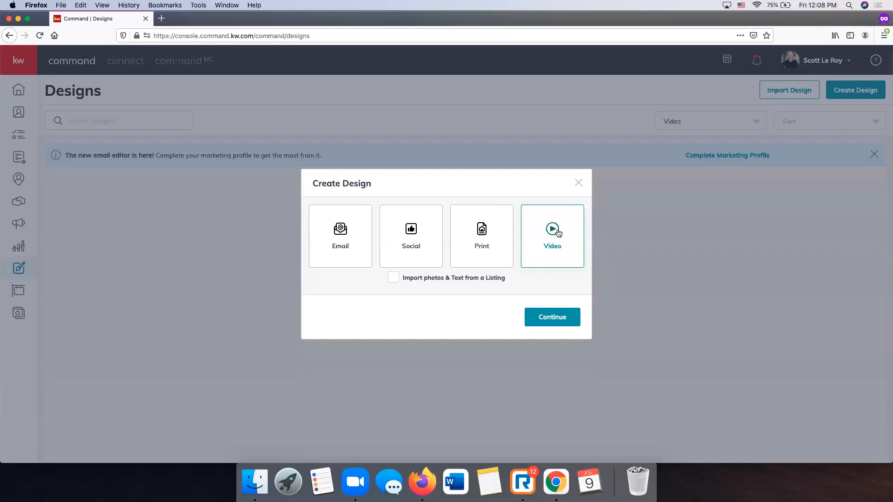
{"action": "left_click", "coordinate": [566, 318]}
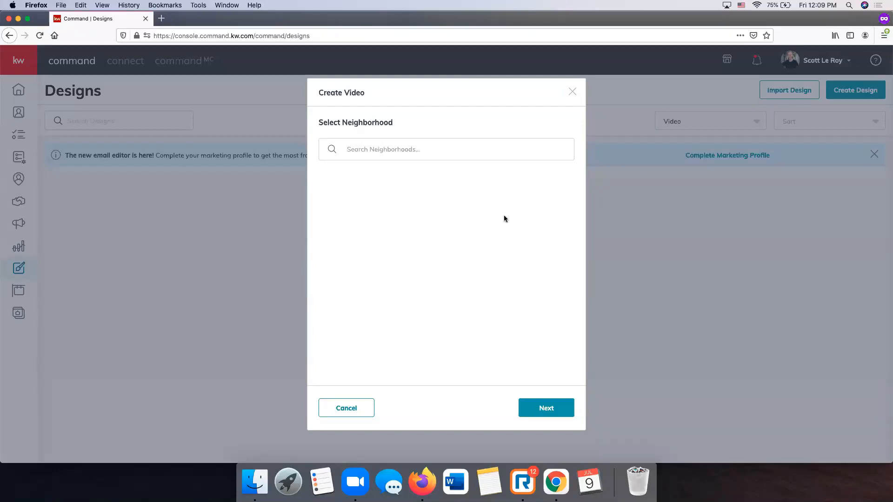
- Search 'music row', select Music Row (Nashville), and load its neighborhood information
{"action": "left_click", "coordinate": [369, 146]}
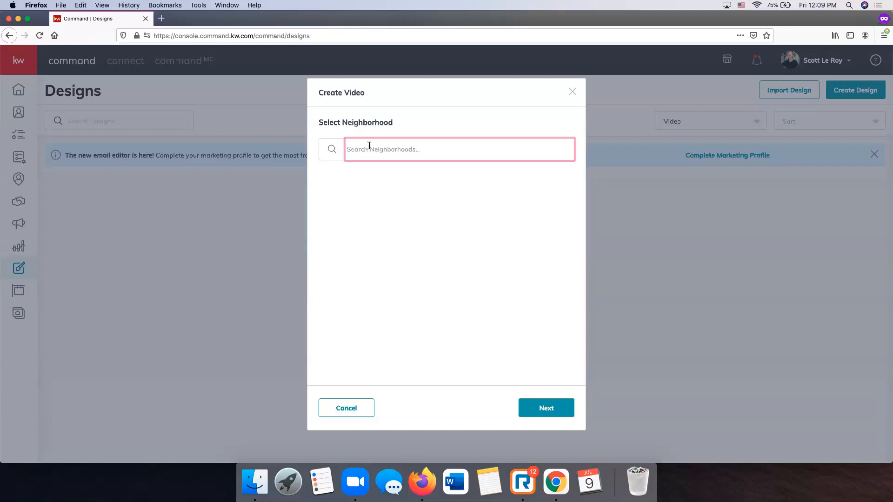
{"action": "type", "text": "music row"}
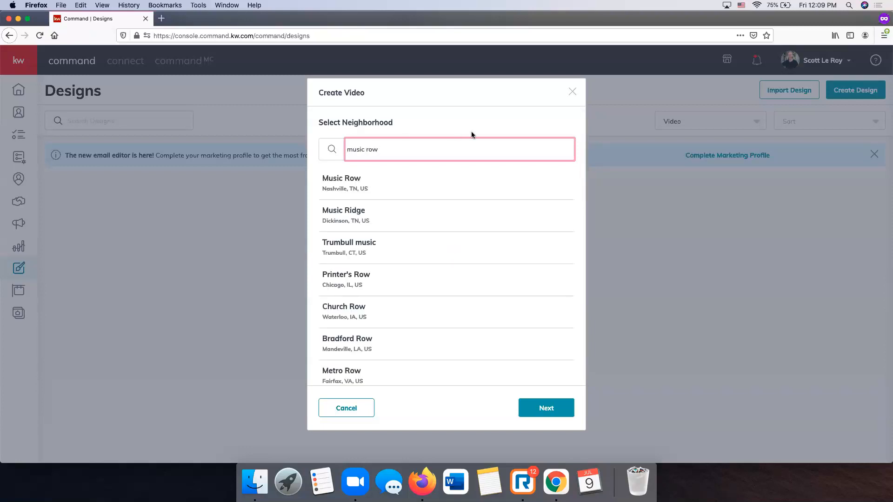
{"action": "left_click", "coordinate": [342, 185]}
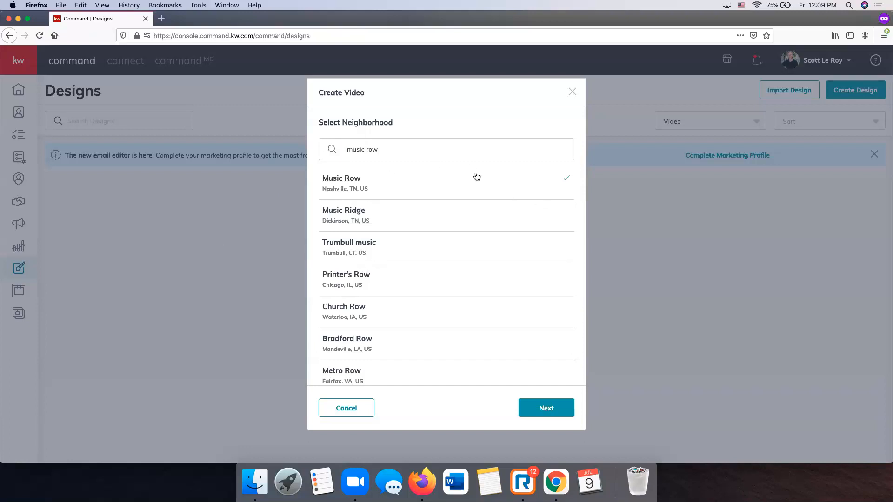
{"action": "left_click", "coordinate": [546, 412]}
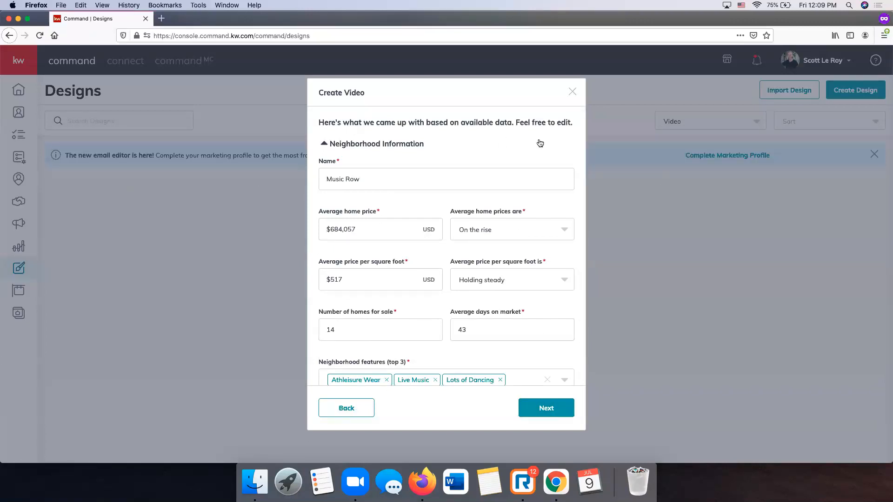
- Review the prefilled neighborhood name and number of homes for sale
{"action": "scroll", "coordinate": [539, 144], "scroll_direction": "down", "scroll_amount": 3}
{"action": "scroll", "coordinate": [539, 144], "scroll_direction": "up", "scroll_amount": 3}
{"action": "scroll", "coordinate": [539, 145], "scroll_direction": "down", "scroll_amount": 3}
{"action": "scroll", "coordinate": [539, 145], "scroll_direction": "up", "scroll_amount": 3}
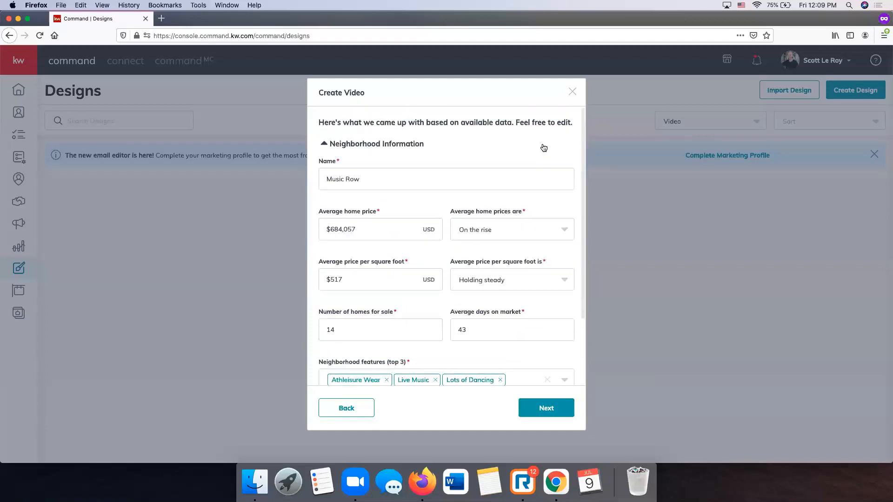
{"action": "left_click", "coordinate": [406, 176]}
{"action": "scroll", "coordinate": [407, 176], "scroll_direction": "up", "scroll_amount": 1}
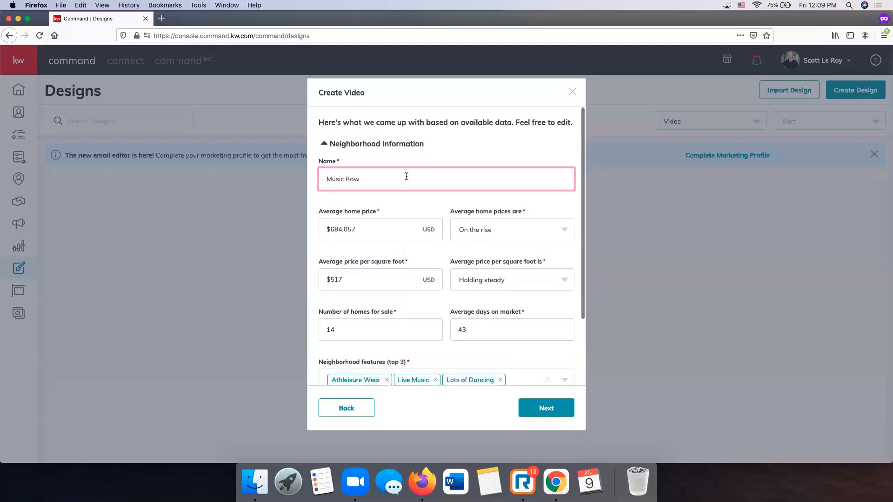
{"action": "scroll", "coordinate": [407, 177], "scroll_direction": "down", "scroll_amount": 1}
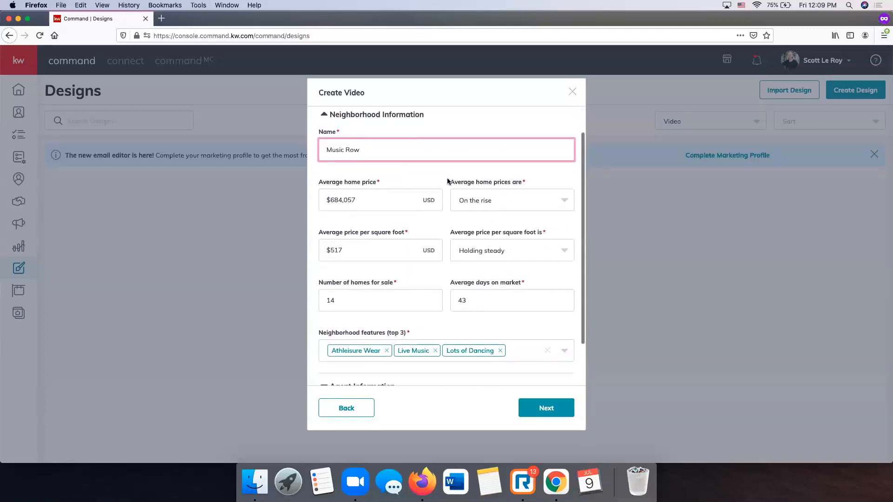
{"action": "scroll", "coordinate": [459, 195], "scroll_direction": "down", "scroll_amount": 2}
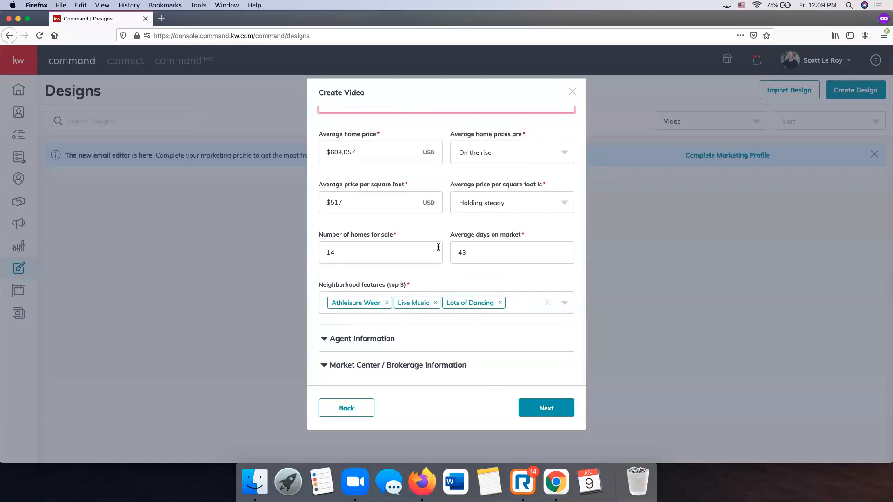
{"action": "left_click", "coordinate": [355, 253]}
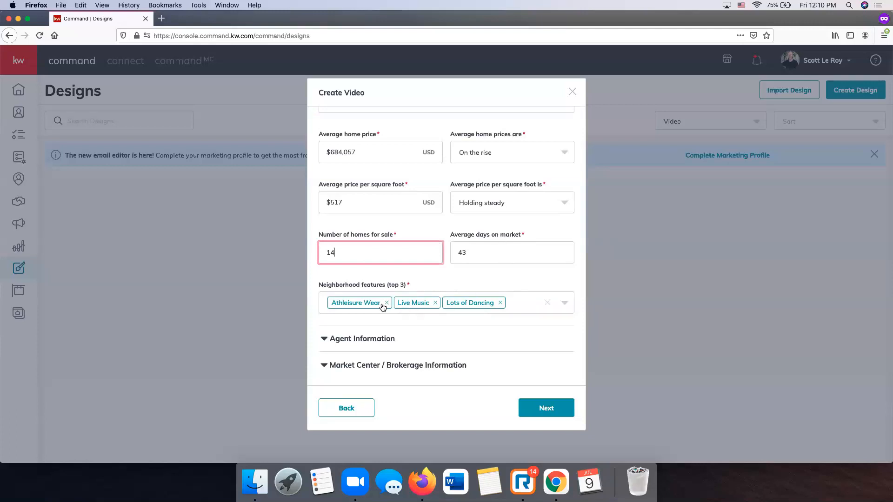
- Replace the Lots of Dancing feature with Coffee Culture
{"action": "left_click", "coordinate": [568, 307]}
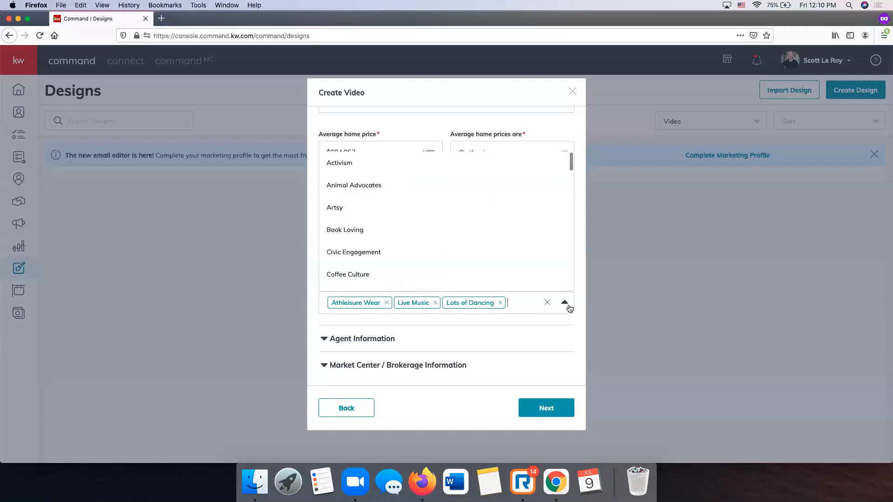
{"action": "left_click", "coordinate": [394, 279]}
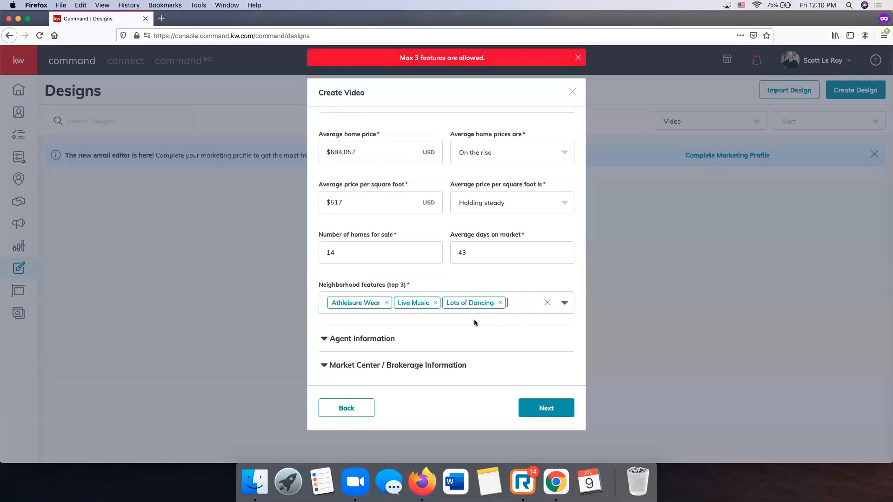
{"action": "left_click", "coordinate": [500, 303]}
{"action": "left_click", "coordinate": [564, 304]}
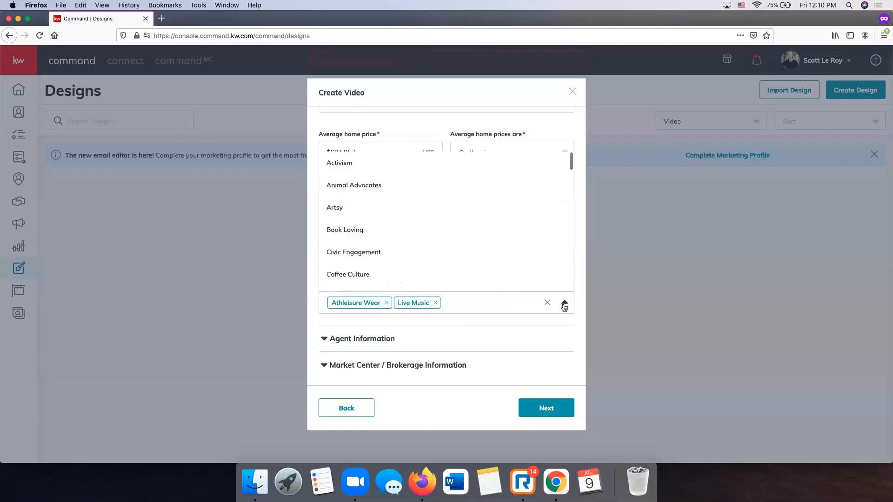
{"action": "left_click", "coordinate": [354, 275]}
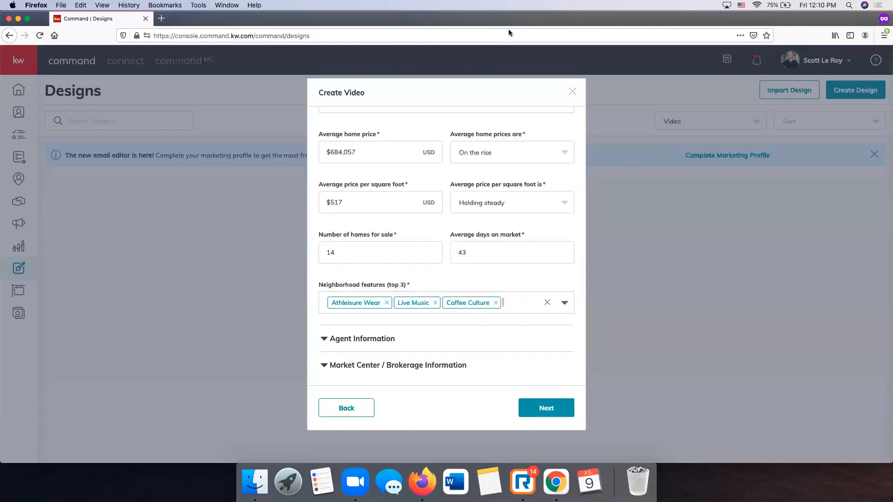
- Expand the agent information section and enter the agent's phone number
{"action": "left_click", "coordinate": [351, 339]}
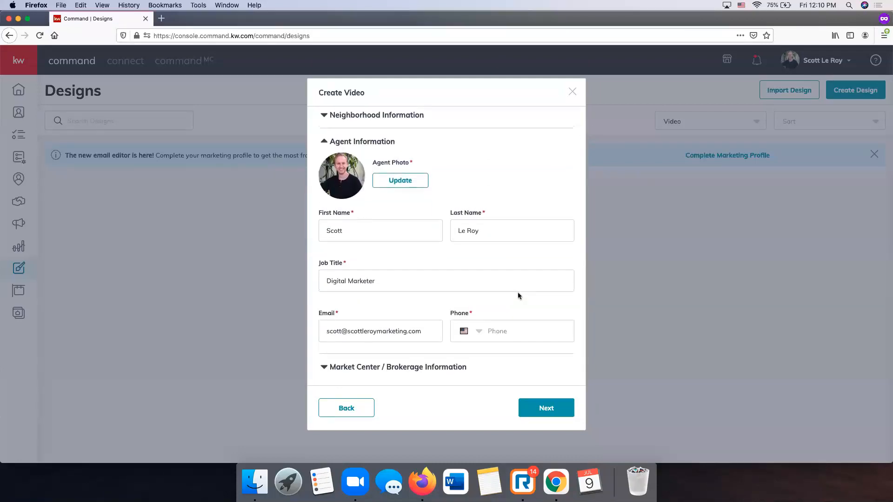
{"action": "left_click", "coordinate": [516, 330]}
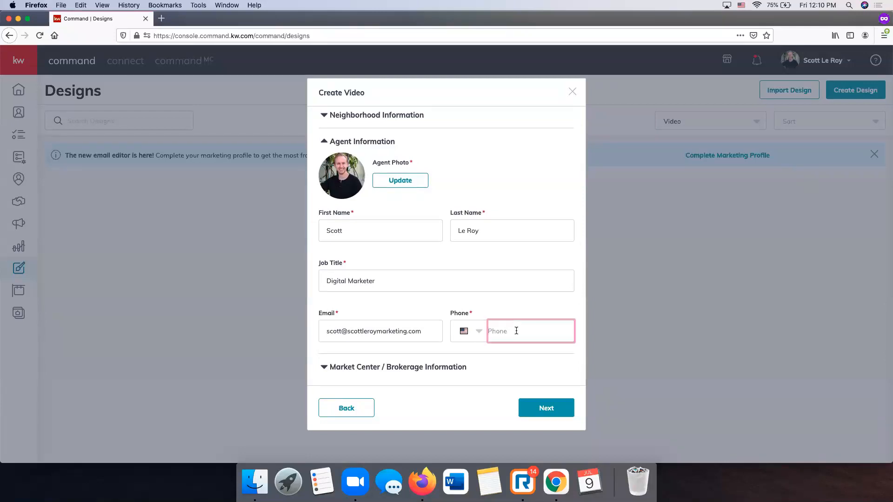
- Expand Market Center / Brokerage Information showing the Keller Williams logo and licence details
{"action": "scroll", "coordinate": [521, 315], "scroll_direction": "up", "scroll_amount": 2}
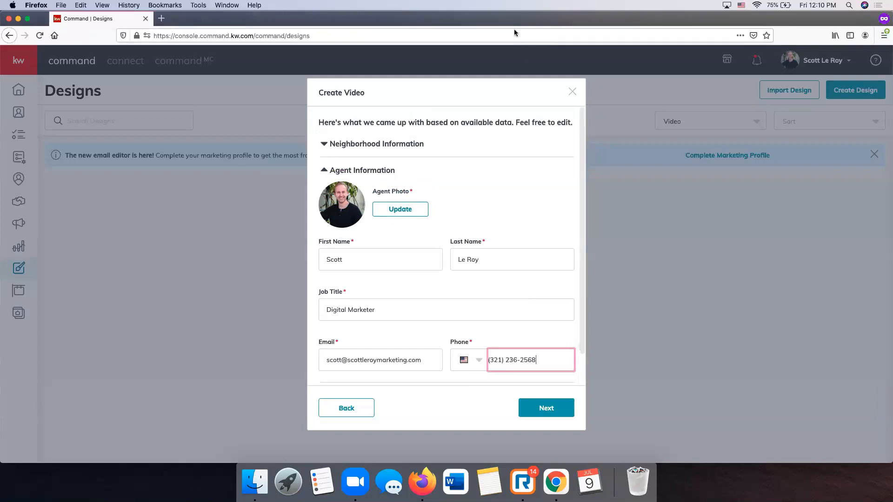
{"action": "scroll", "coordinate": [429, 303], "scroll_direction": "down", "scroll_amount": 2}
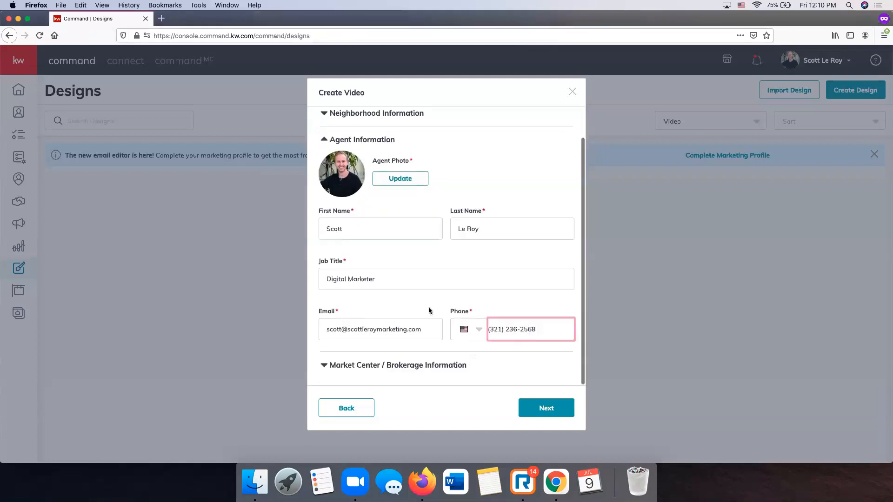
{"action": "left_click", "coordinate": [390, 365]}
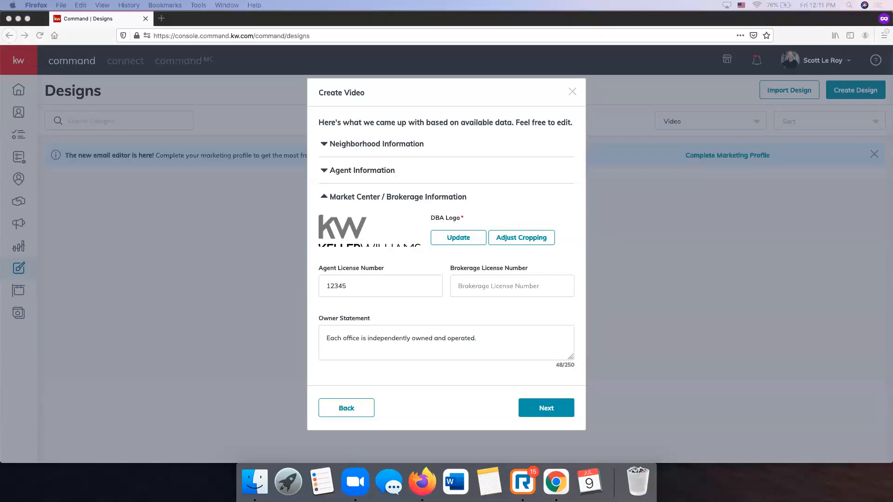
{"action": "key", "text": "XF86AudioMute"}
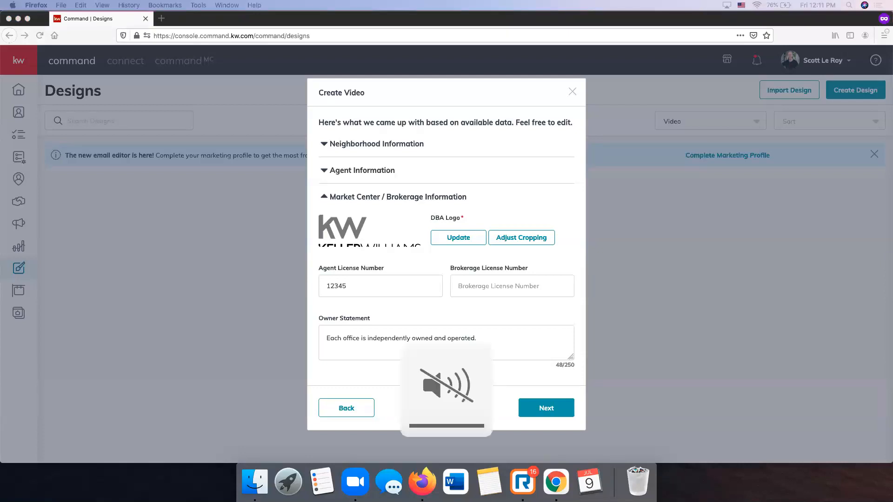
{"action": "key", "text": "XF86AudioRaiseVolume"}
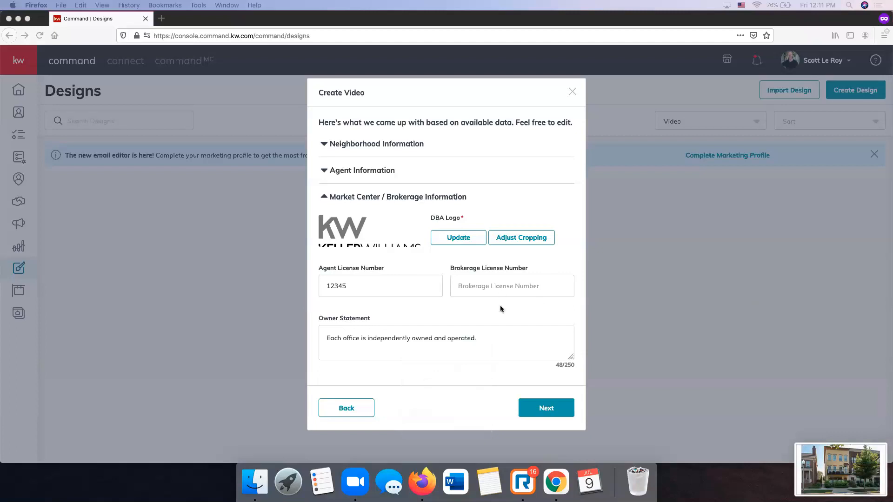
- Generate the Music Row neighborhood video and play its preview
{"action": "left_click", "coordinate": [555, 412]}
{"action": "left_click", "coordinate": [548, 403]}
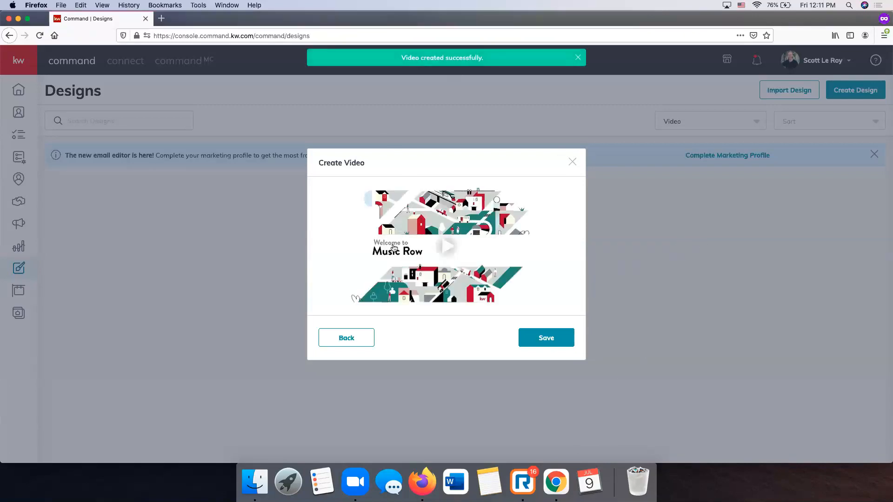
{"action": "left_click", "coordinate": [455, 251]}
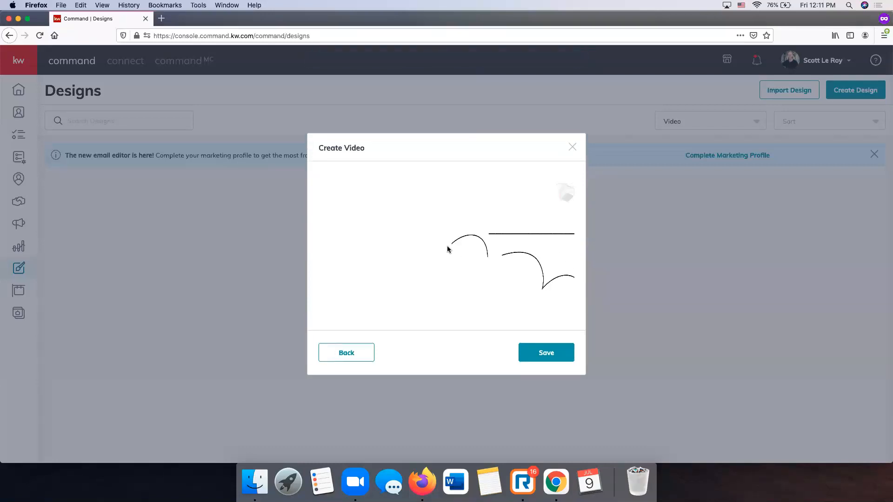
{"action": "key", "text": "XF86AudioRaiseVolume"}
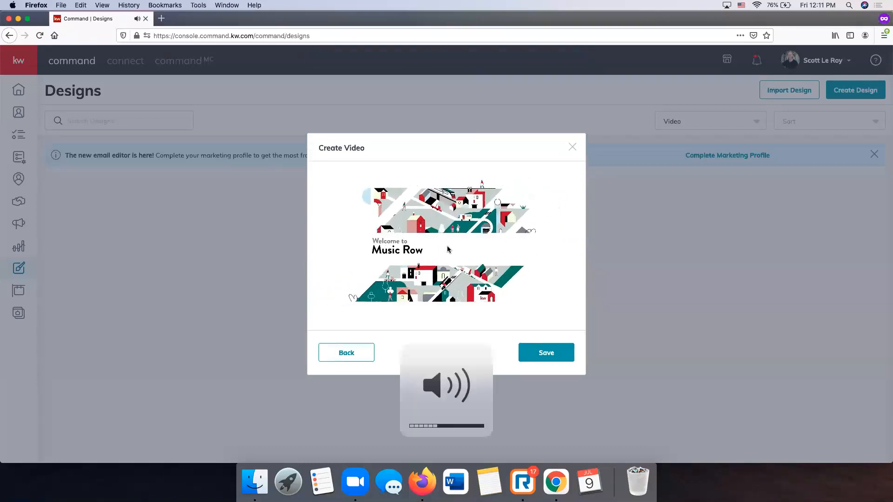
- Skip the preview ahead to the price scene, pause it, and save the video
{"action": "mouse_move", "coordinate": [346, 297]}
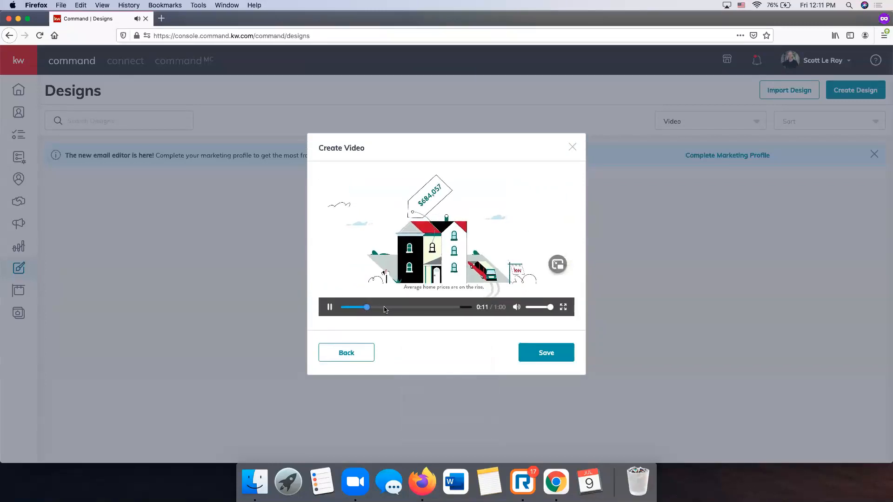
{"action": "left_click", "coordinate": [406, 308]}
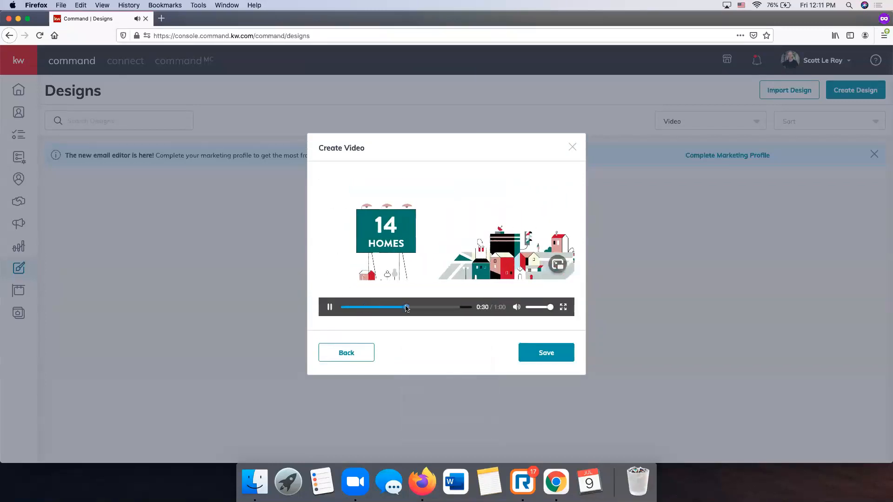
{"action": "left_click", "coordinate": [434, 307]}
{"action": "left_click", "coordinate": [329, 308]}
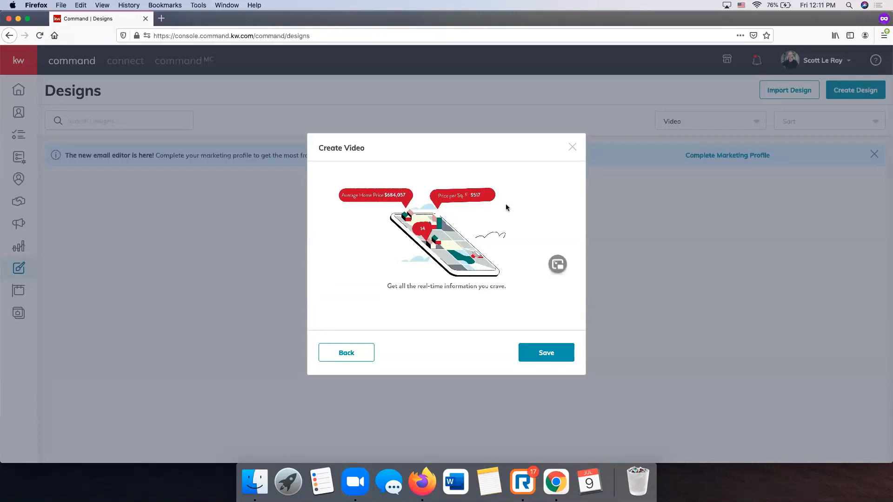
{"action": "left_click", "coordinate": [553, 357]}
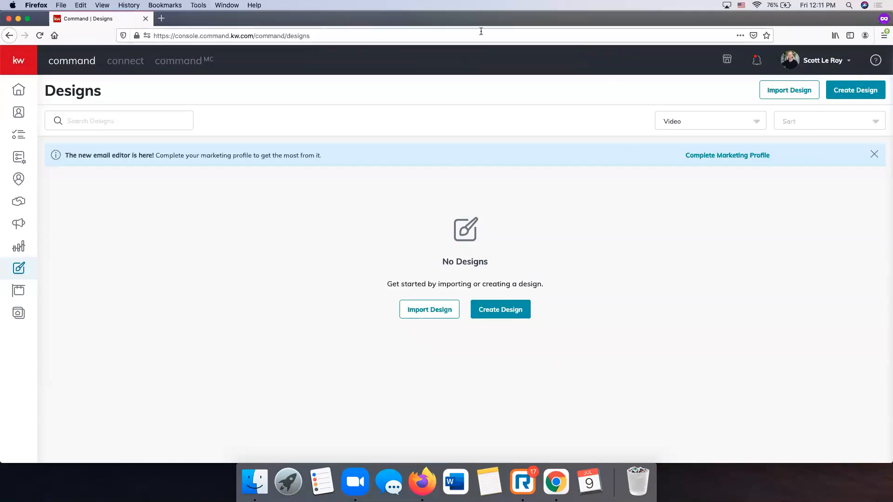
- Reload the Designs page so the new July 09, 2021 Untitled Designs appear
{"action": "left_click", "coordinate": [676, 125]}
{"action": "left_click", "coordinate": [675, 206]}
{"action": "left_click", "coordinate": [331, 35]}
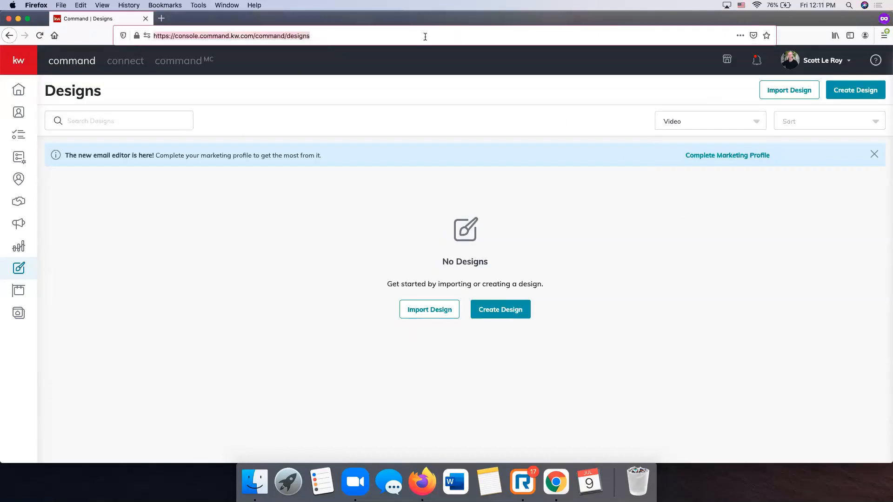
{"action": "key", "text": "Return"}
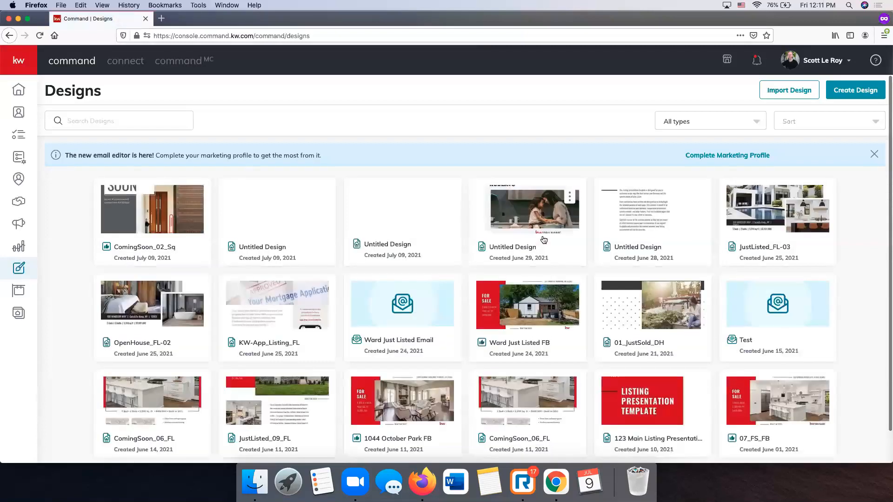
{"action": "left_click", "coordinate": [693, 120]}
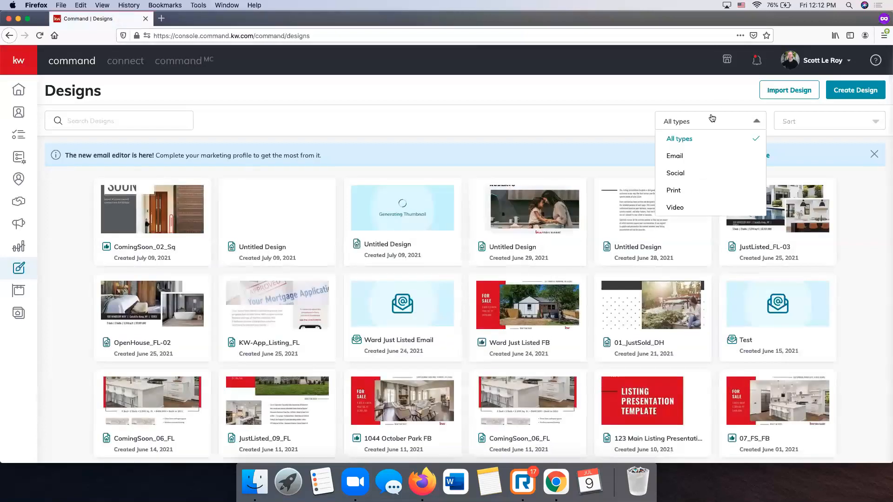
{"action": "left_click", "coordinate": [691, 206]}
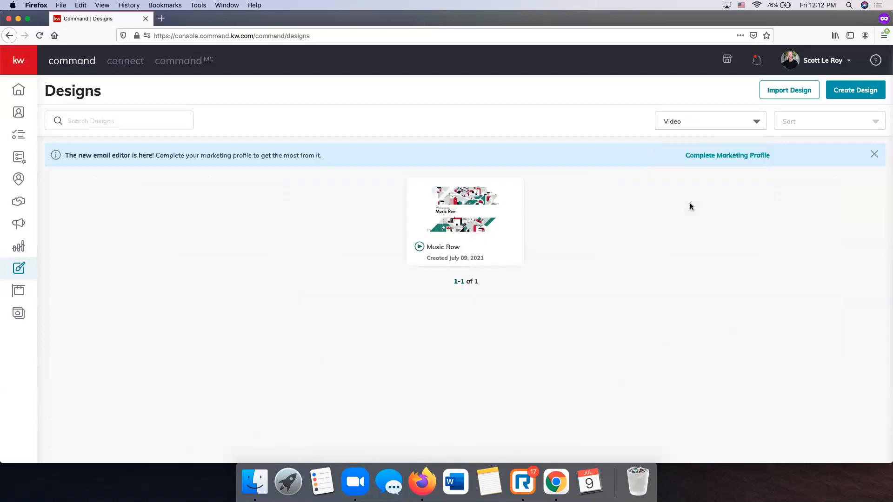
{"action": "left_click", "coordinate": [506, 197]}
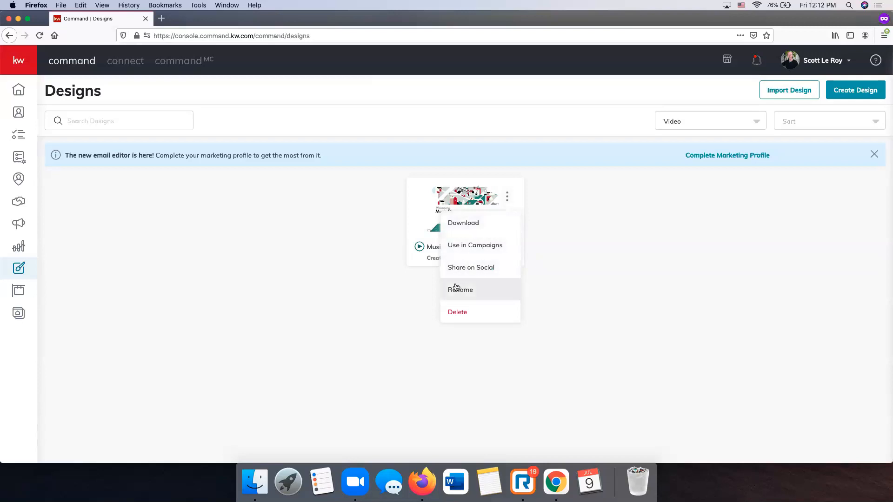
{"action": "left_click", "coordinate": [671, 224]}
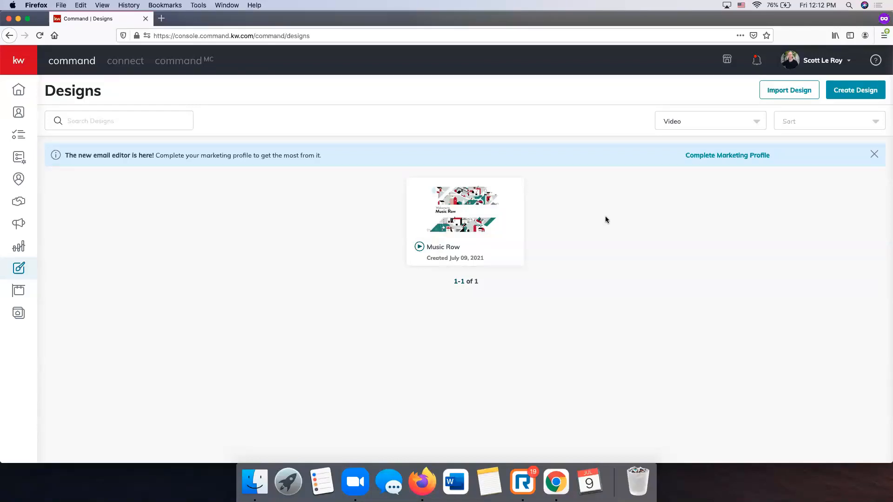
{"action": "left_click", "coordinate": [506, 195]}
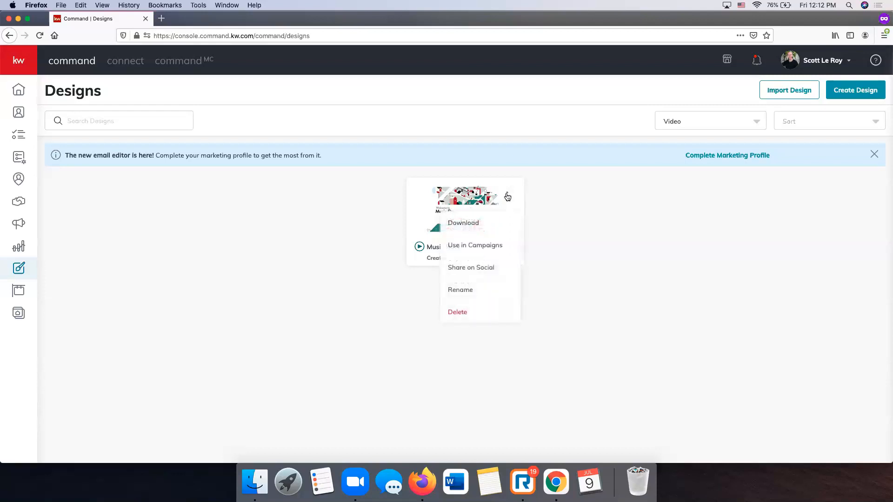
{"action": "left_click", "coordinate": [590, 246]}
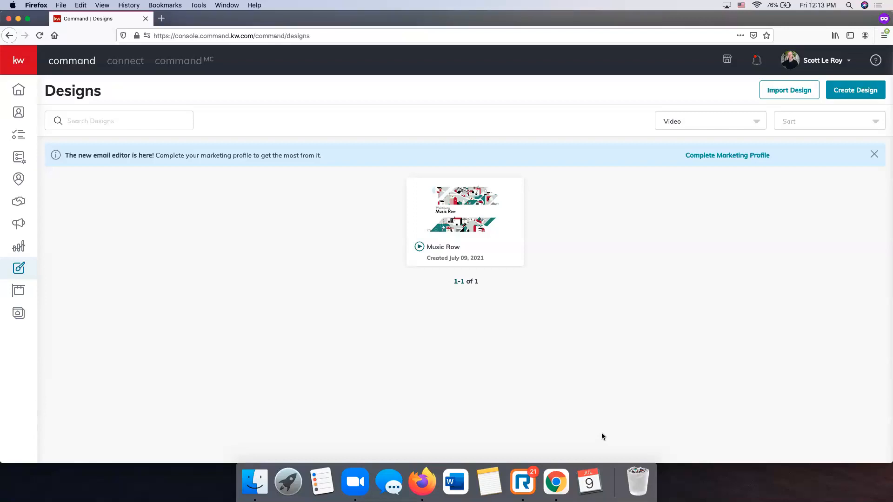
- Start a new Social design and continue to the My App Templates gallery
{"action": "left_click", "coordinate": [866, 94]}
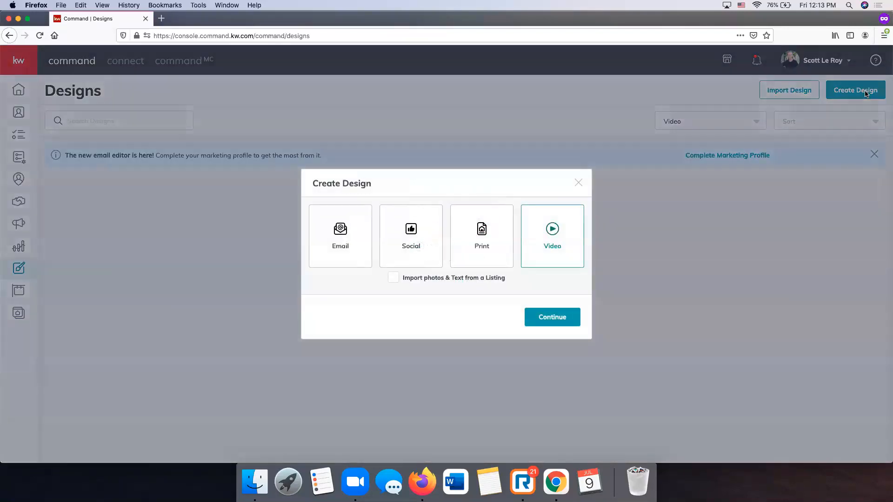
{"action": "left_click", "coordinate": [410, 241]}
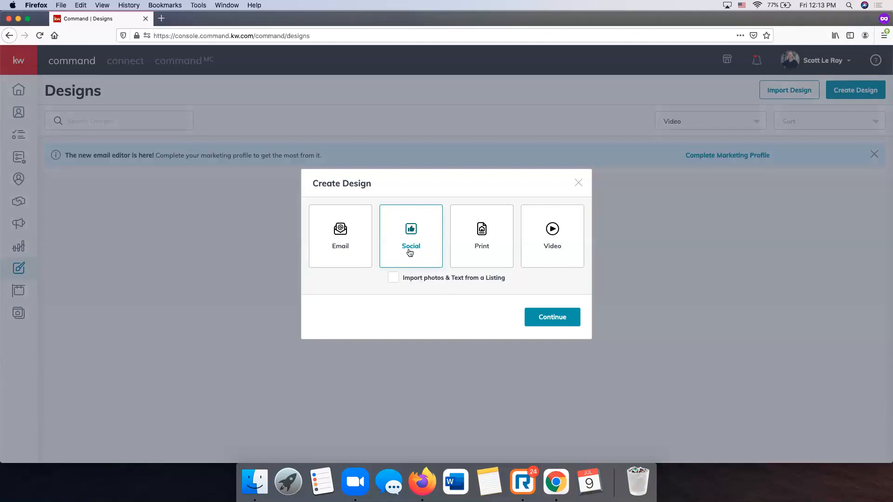
{"action": "left_click", "coordinate": [553, 320]}
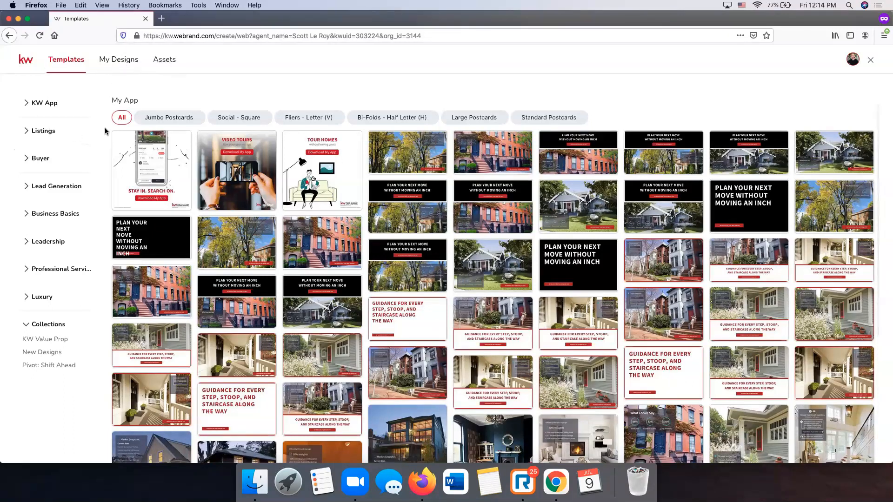
- Open the My Designs list showing saved designs like ComingSoon_02_Sq and JustListed_FL-03
{"action": "left_click", "coordinate": [114, 65]}
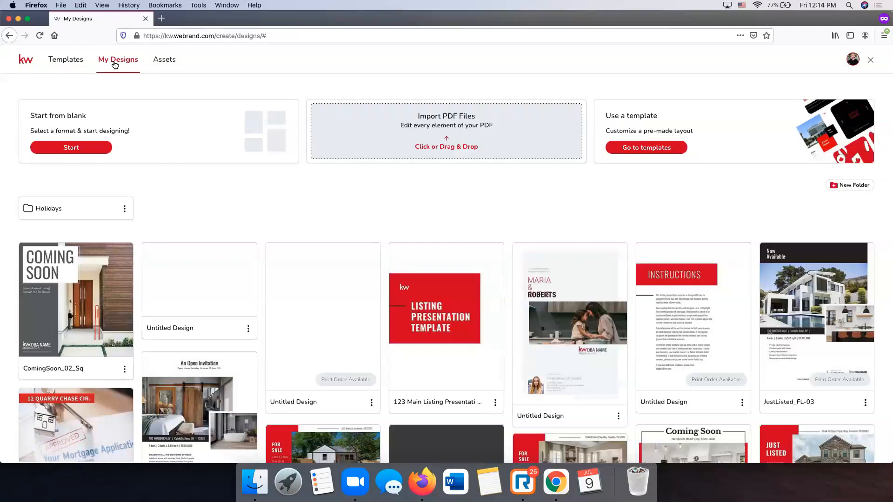
{"action": "scroll", "coordinate": [406, 192], "scroll_direction": "down", "scroll_amount": 15}
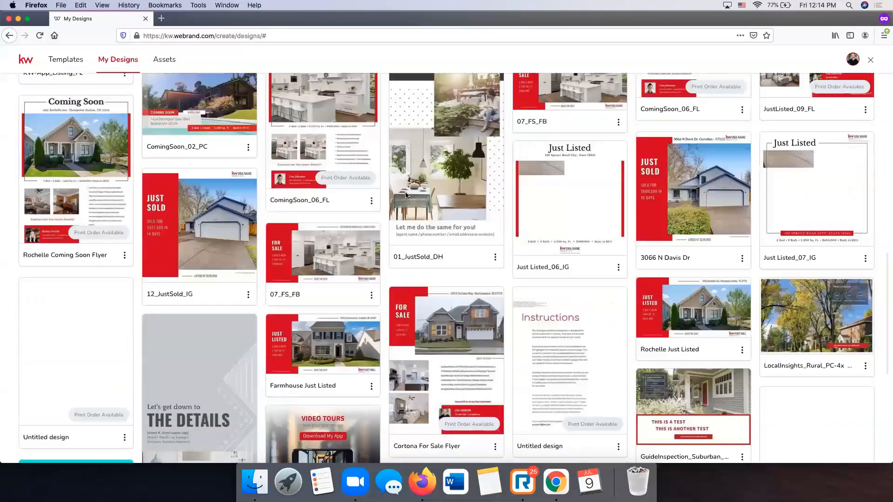
{"action": "scroll", "coordinate": [406, 194], "scroll_direction": "up", "scroll_amount": 15}
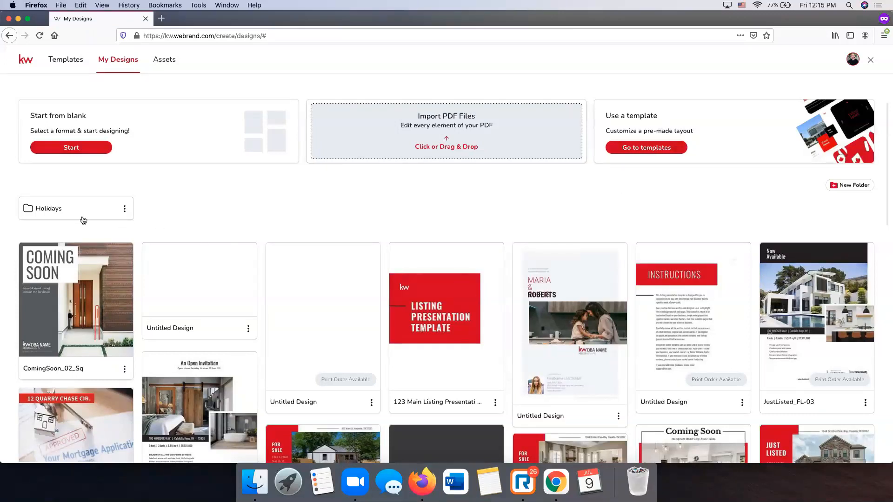
{"action": "scroll", "coordinate": [369, 229], "scroll_direction": "down", "scroll_amount": 5}
{"action": "scroll", "coordinate": [369, 228], "scroll_direction": "down", "scroll_amount": 5}
{"action": "scroll", "coordinate": [370, 229], "scroll_direction": "up", "scroll_amount": 10}
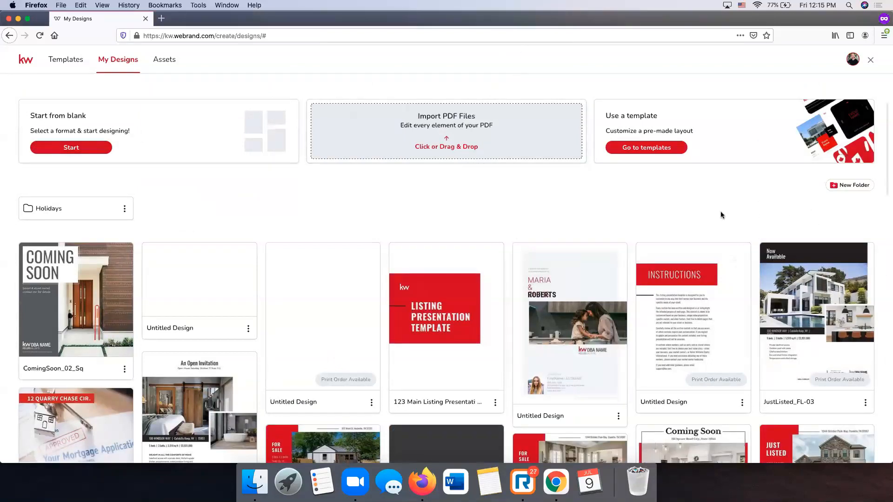
{"action": "scroll", "coordinate": [855, 189], "scroll_direction": "down", "scroll_amount": 1}
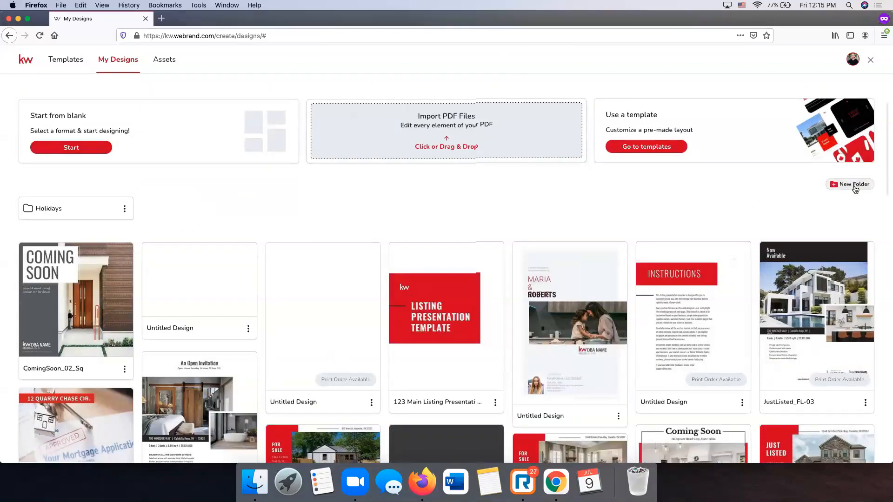
- Create a new design folder named 'Social Pieces'
{"action": "left_click", "coordinate": [853, 185]}
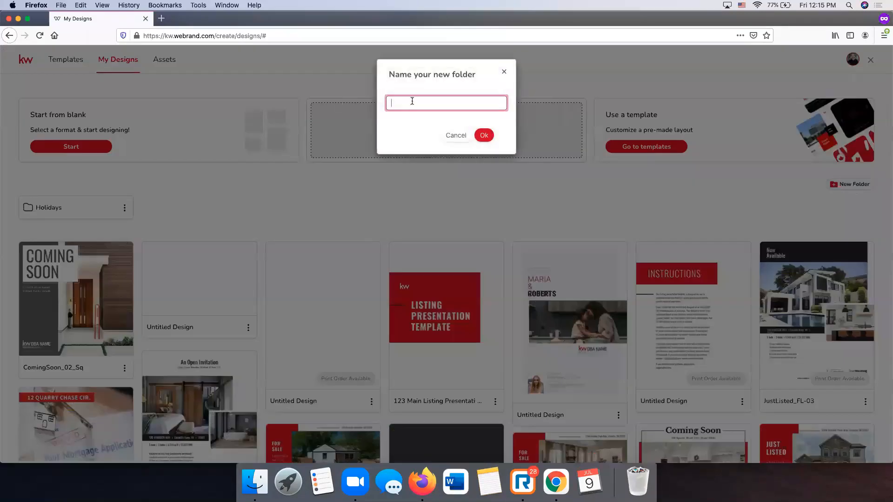
{"action": "type", "text": "Scoi"}
{"action": "key", "text": "BackSpace"}
{"action": "key", "text": "BackSpace"}
{"action": "key", "text": "BackSpace"}
{"action": "type", "text": "ocial Pieces"}
{"action": "left_click", "coordinate": [484, 136]}
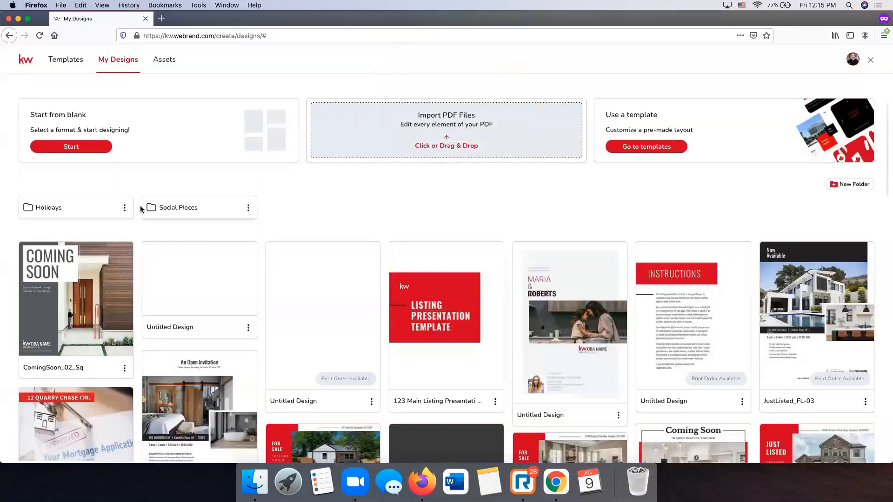
- Move ComingSoon_02_Sq and Ward Just Listed FB into the Social Pieces folder
{"action": "left_click_drag", "start_coordinate": [69, 279], "coordinate": [166, 215]}
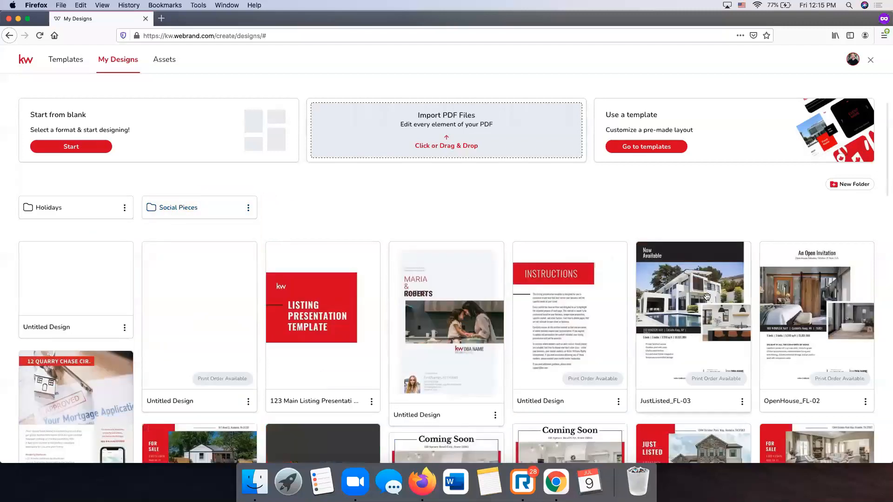
{"action": "scroll", "coordinate": [326, 302], "scroll_direction": "down", "scroll_amount": 1}
{"action": "scroll", "coordinate": [189, 366], "scroll_direction": "down", "scroll_amount": 1}
{"action": "left_click_drag", "start_coordinate": [183, 395], "coordinate": [179, 173]}
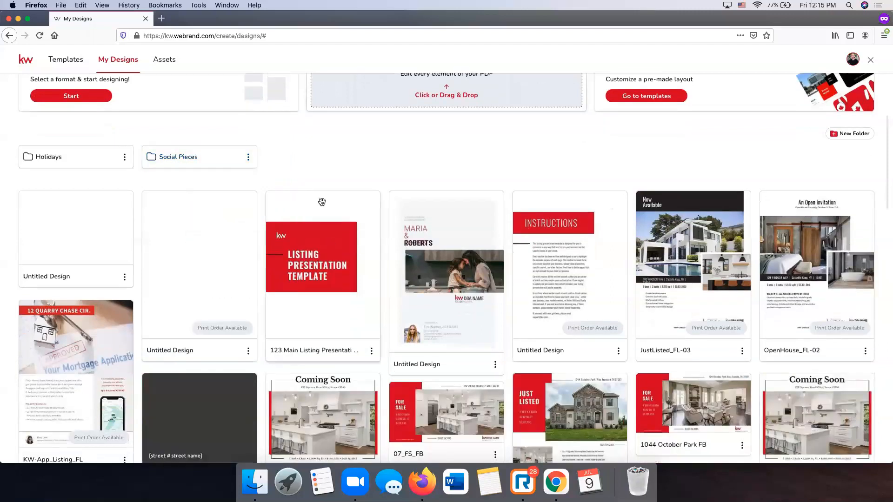
{"action": "scroll", "coordinate": [321, 201], "scroll_direction": "up", "scroll_amount": 1}
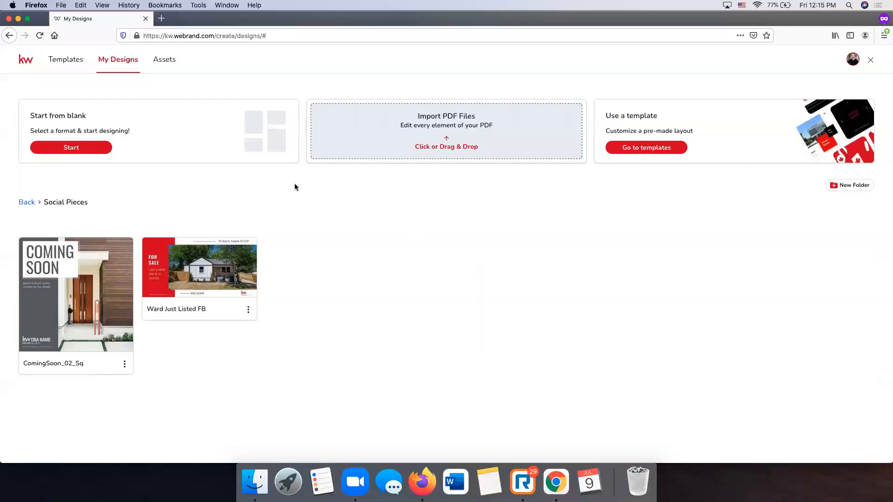
- Open the Assets page on Colors & Fonts with the five-colour Main Palette
{"action": "left_click", "coordinate": [170, 62]}
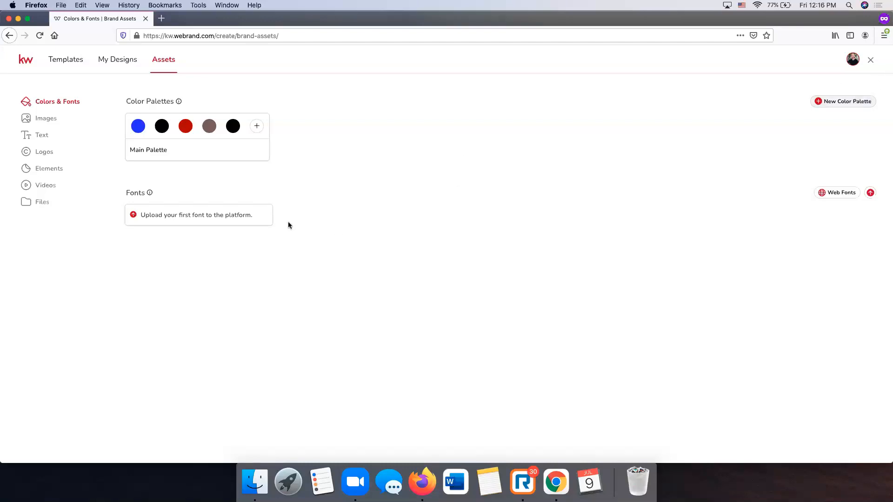
- Dismiss the colour chooser and show the Images assets with the house and Agent photos
{"action": "left_click", "coordinate": [257, 128]}
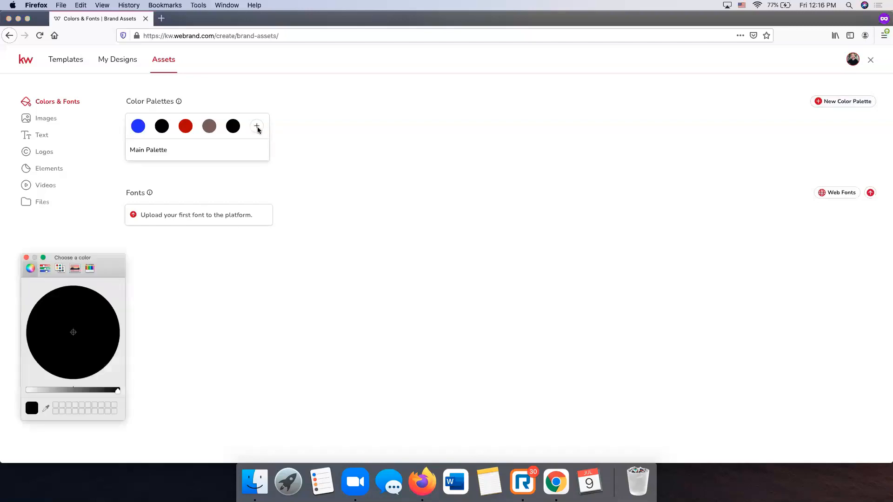
{"action": "left_click", "coordinate": [27, 258]}
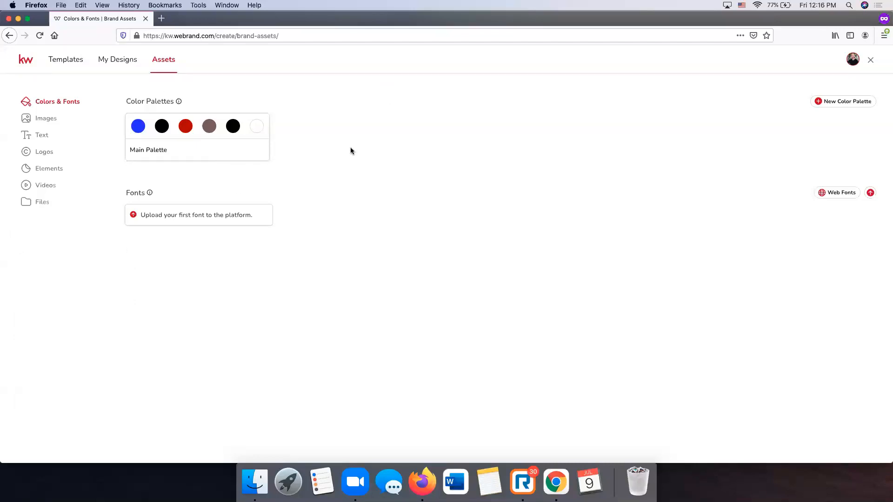
{"action": "left_click", "coordinate": [44, 120]}
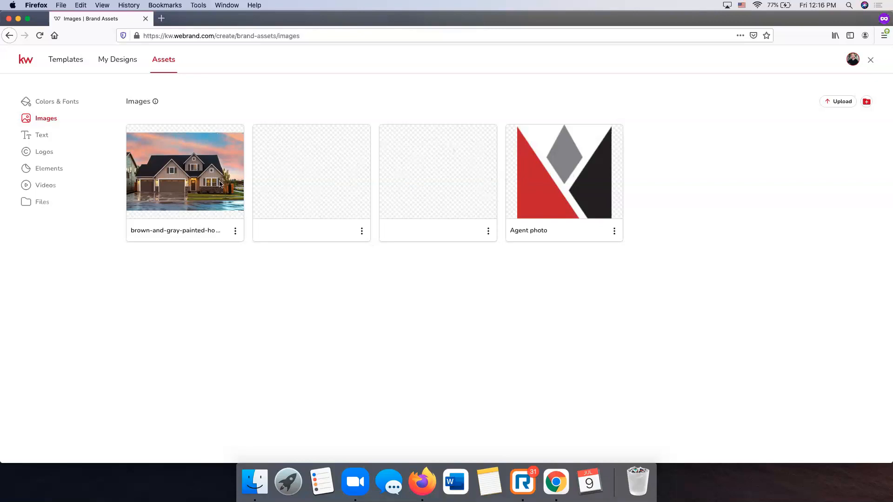
- Review the brand Text fields and New Field types, then show the four brand Logos
{"action": "left_click", "coordinate": [39, 134]}
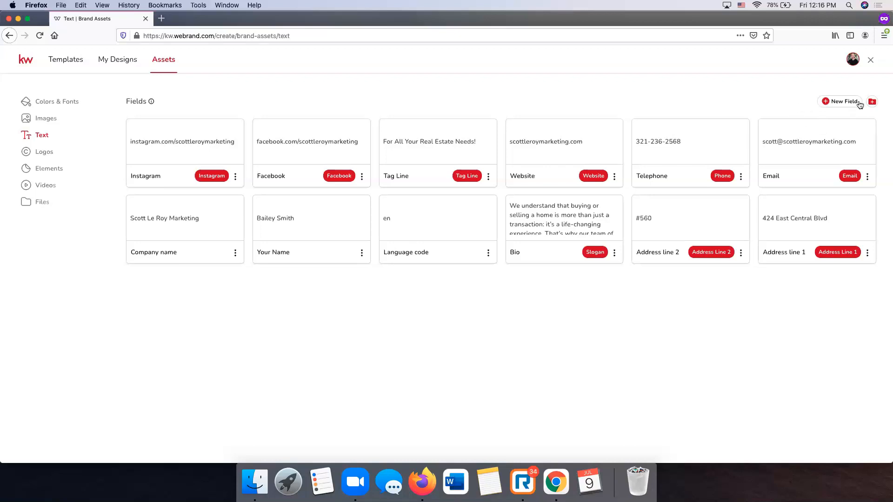
{"action": "left_click", "coordinate": [843, 105]}
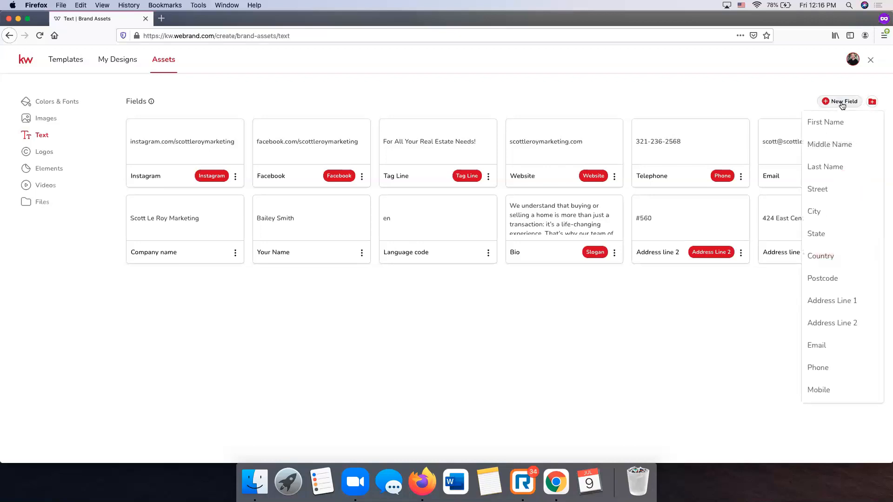
{"action": "scroll", "coordinate": [843, 203], "scroll_direction": "down", "scroll_amount": 4}
{"action": "scroll", "coordinate": [844, 206], "scroll_direction": "down", "scroll_amount": 3}
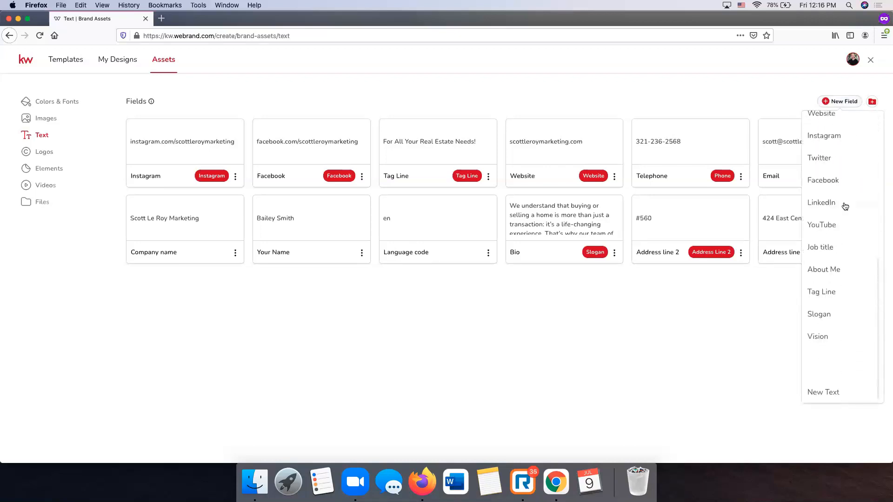
{"action": "scroll", "coordinate": [844, 206], "scroll_direction": "up", "scroll_amount": 7}
{"action": "left_click", "coordinate": [450, 366]}
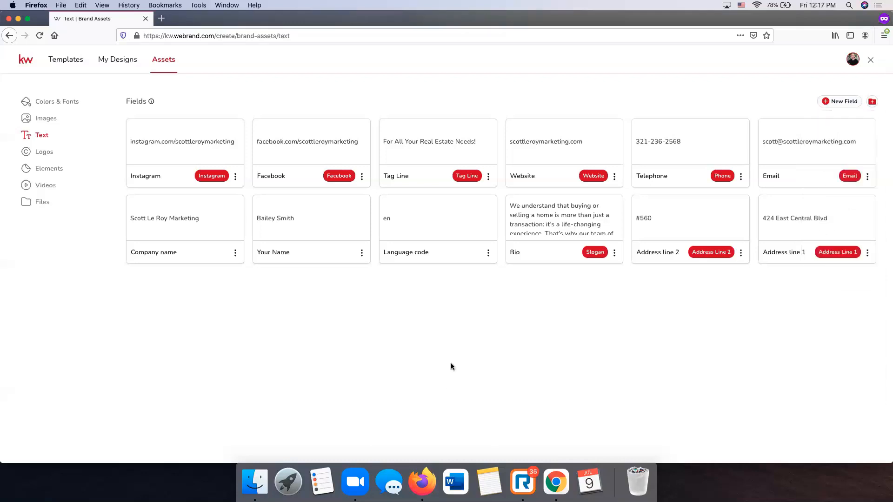
{"action": "left_click", "coordinate": [33, 155]}
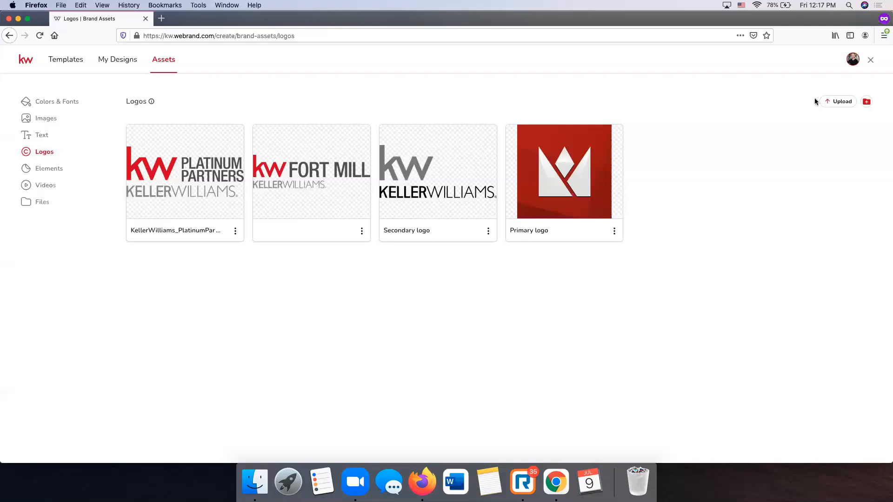
- Cancel the logo upload and show the empty Elements assets page
{"action": "left_click", "coordinate": [830, 103]}
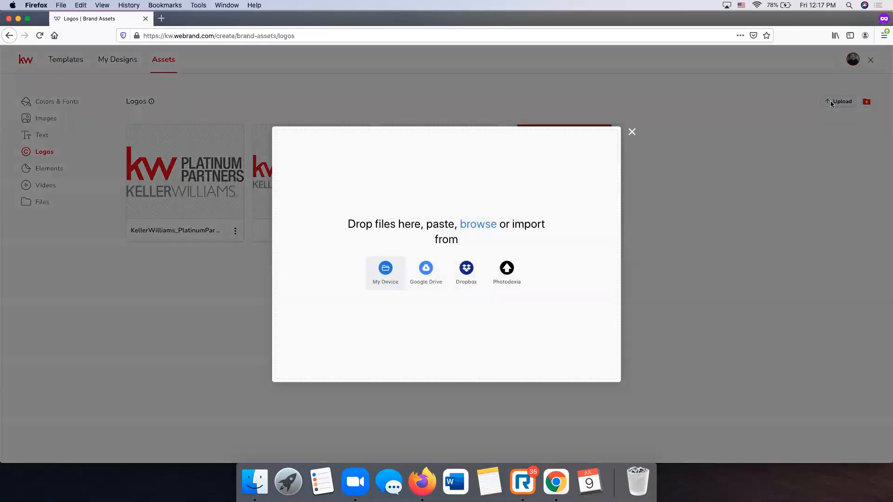
{"action": "left_click", "coordinate": [631, 132]}
{"action": "left_click", "coordinate": [58, 168]}
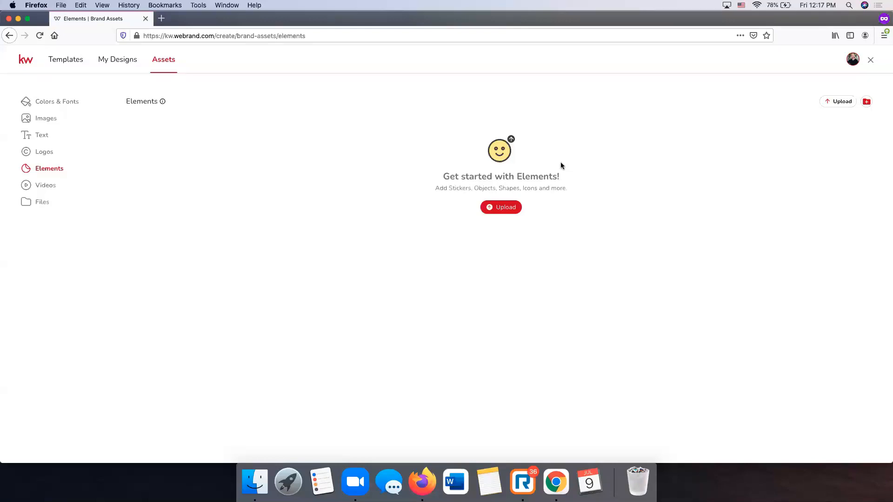
- Check the empty Videos and Files pages, then return via Logos to the brand Images
{"action": "left_click", "coordinate": [57, 189]}
{"action": "left_click", "coordinate": [60, 204]}
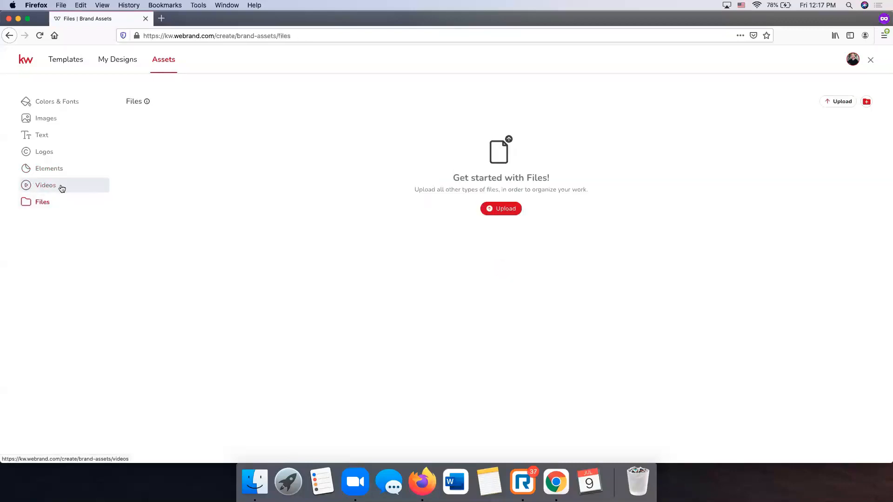
{"action": "left_click", "coordinate": [62, 188]}
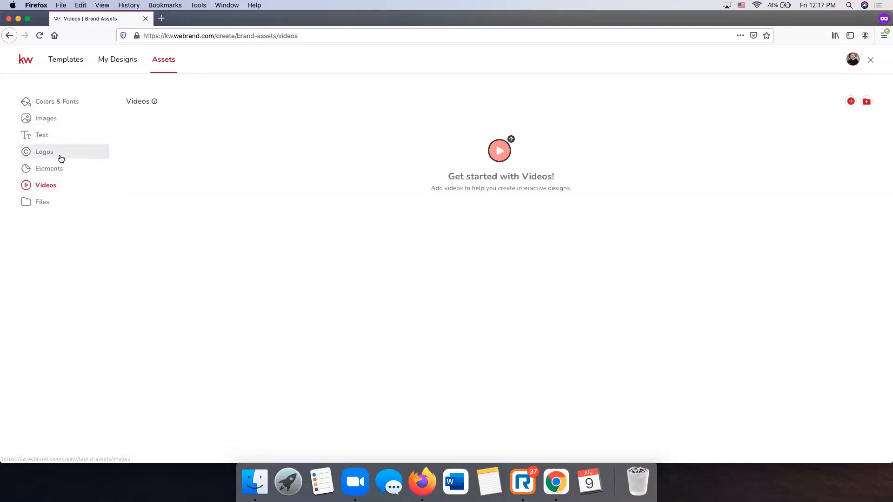
{"action": "left_click", "coordinate": [45, 156]}
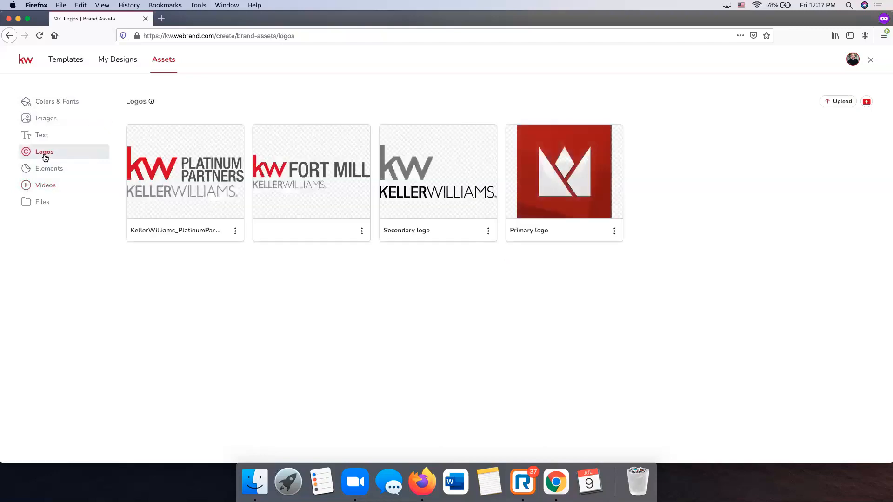
{"action": "left_click", "coordinate": [43, 124]}
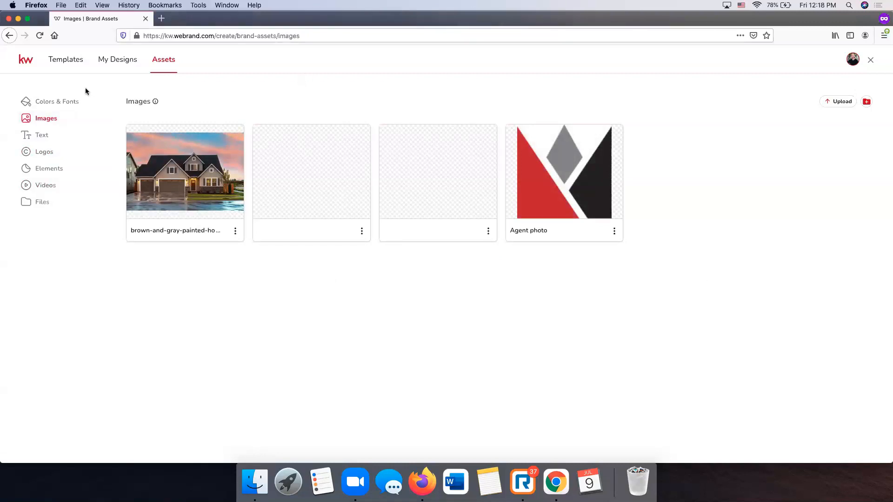
- In the Templates gallery, expand the KW App, Listings, Buyer and Lead Generation categories
{"action": "left_click", "coordinate": [73, 63]}
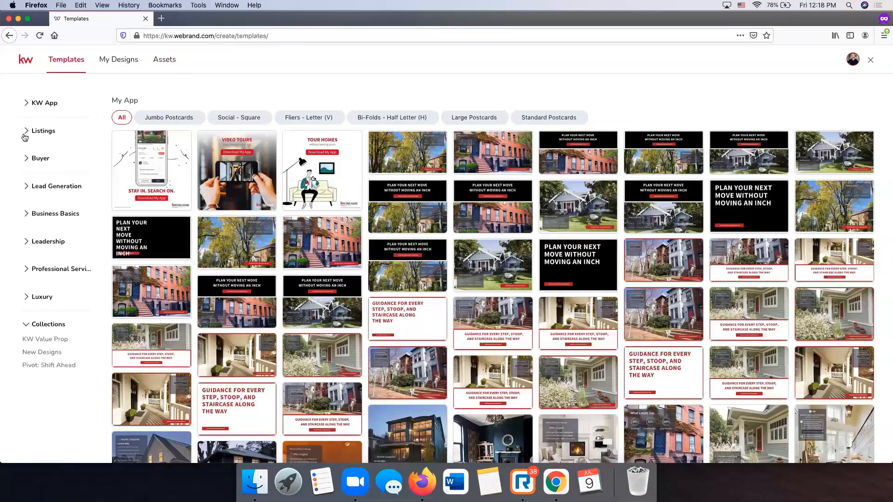
{"action": "left_click", "coordinate": [45, 106]}
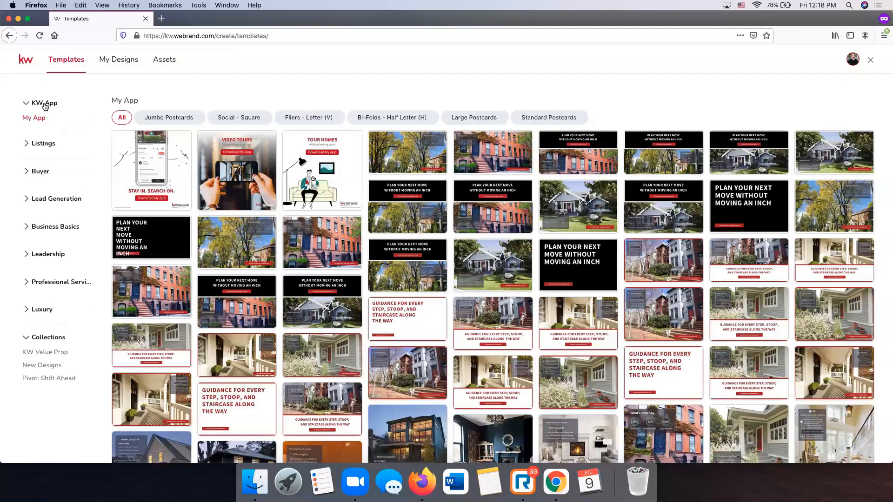
{"action": "left_click", "coordinate": [48, 145]}
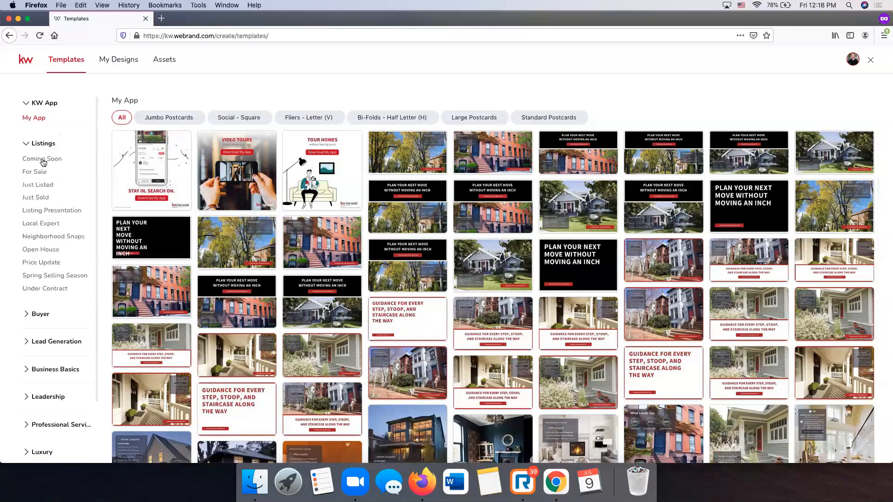
{"action": "scroll", "coordinate": [38, 242], "scroll_direction": "down", "scroll_amount": 3}
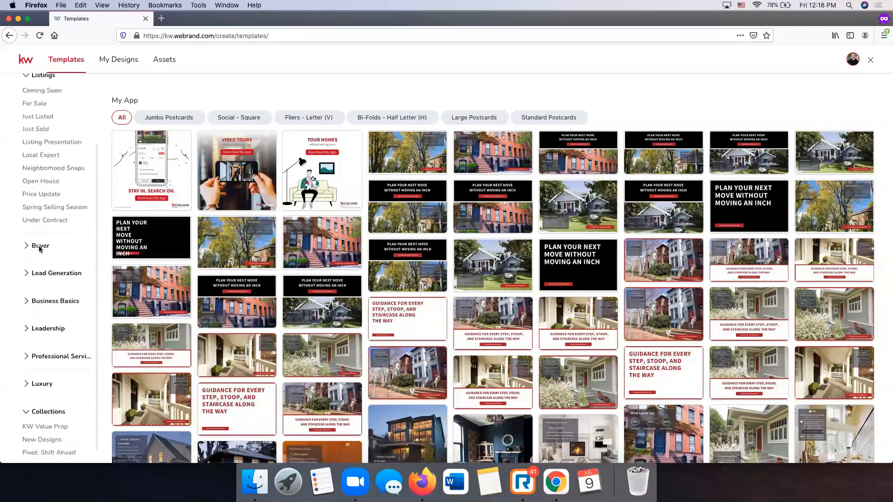
{"action": "left_click", "coordinate": [37, 241]}
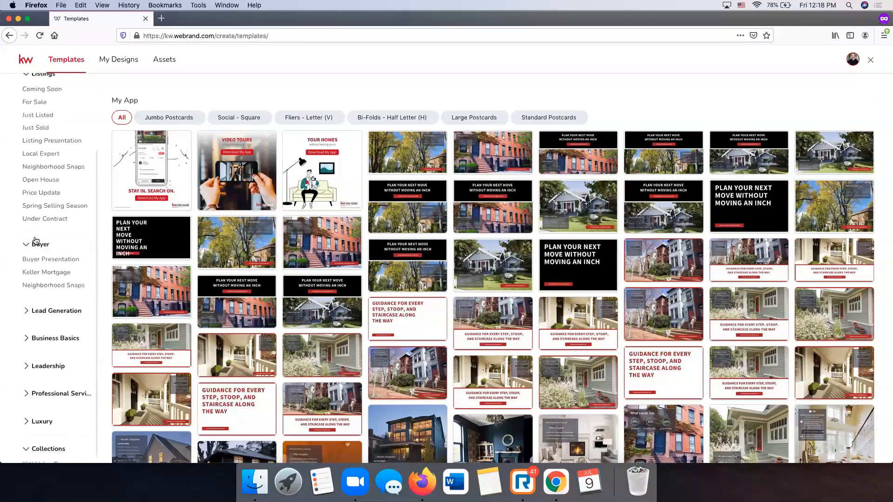
{"action": "scroll", "coordinate": [36, 241], "scroll_direction": "down", "scroll_amount": 1}
{"action": "left_click", "coordinate": [43, 281]}
{"action": "scroll", "coordinate": [43, 285], "scroll_direction": "down", "scroll_amount": 1}
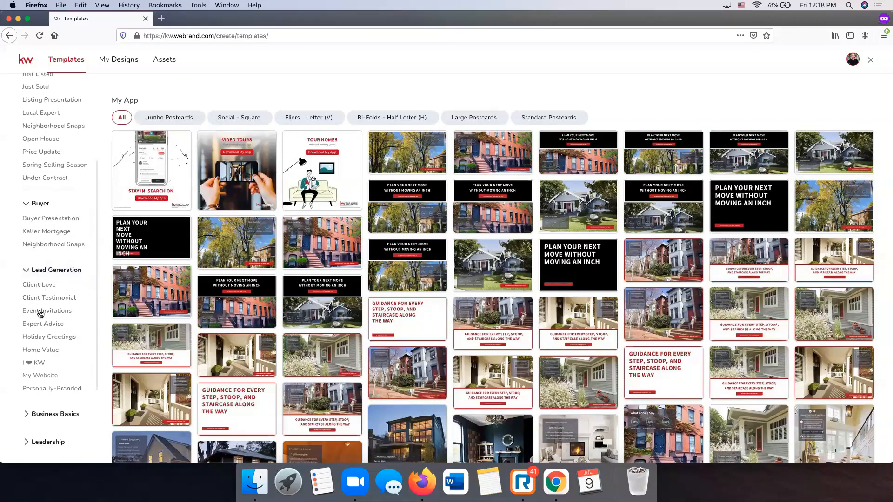
- Browse Holiday Greetings and Business Basics subcategories, ending on the Social Branding cover templates
{"action": "left_click", "coordinate": [51, 337]}
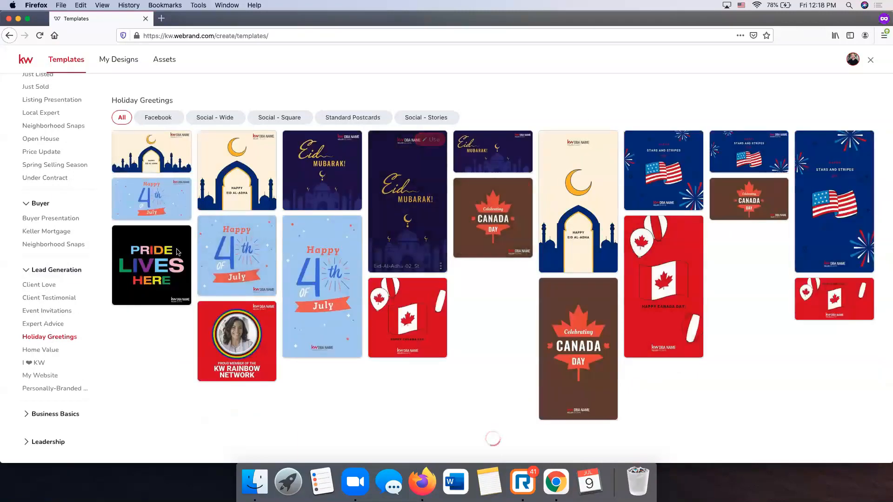
{"action": "mouse_move", "coordinate": [153, 271]}
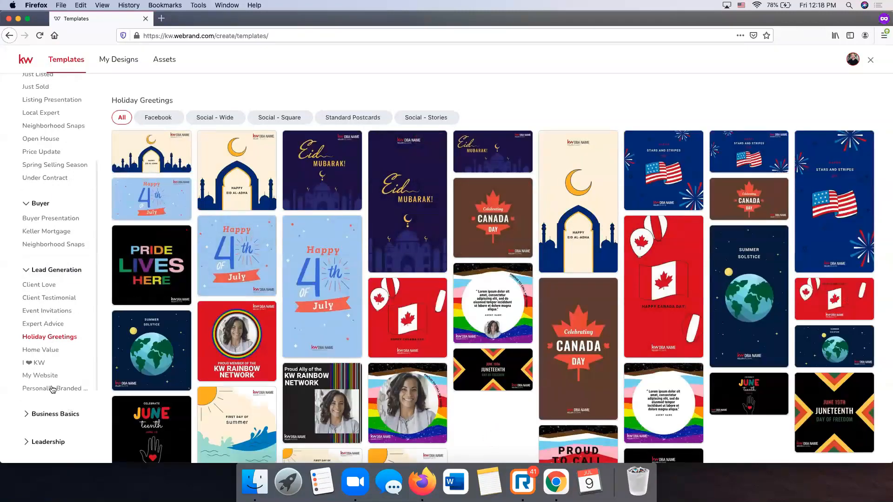
{"action": "scroll", "coordinate": [52, 379], "scroll_direction": "down", "scroll_amount": 5}
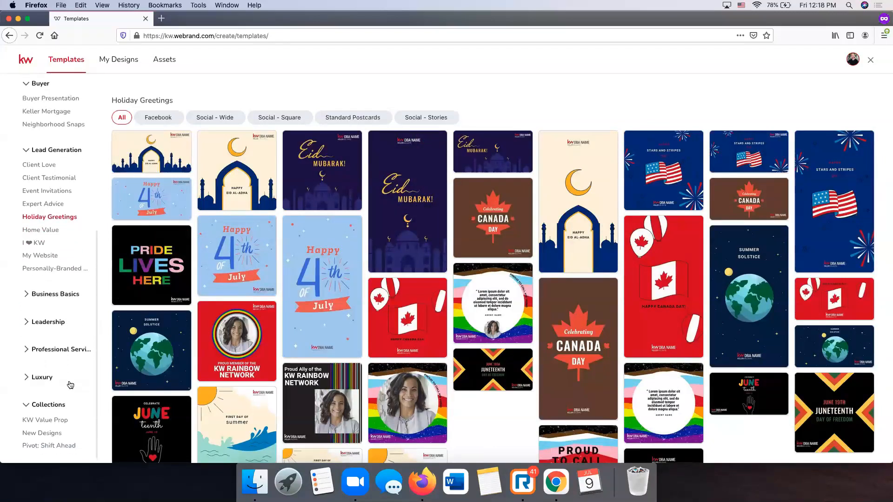
{"action": "left_click", "coordinate": [54, 294]}
{"action": "left_click", "coordinate": [53, 309]}
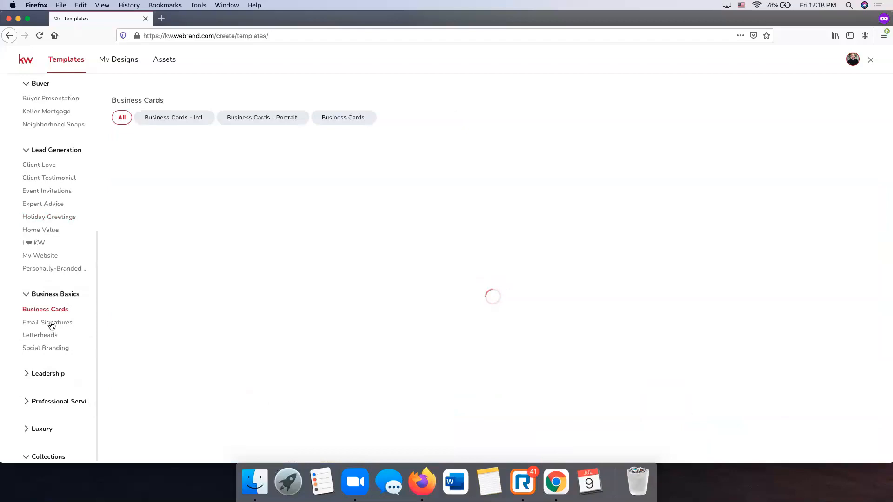
{"action": "left_click", "coordinate": [51, 325]}
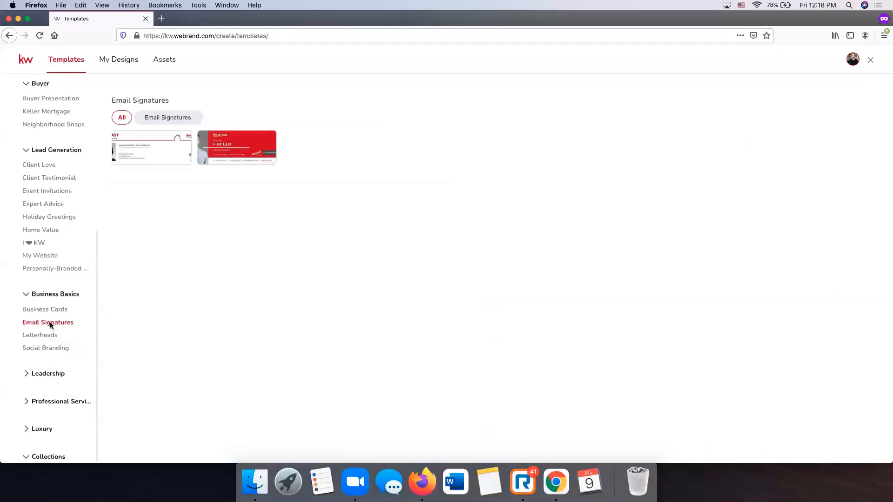
{"action": "left_click", "coordinate": [45, 337]}
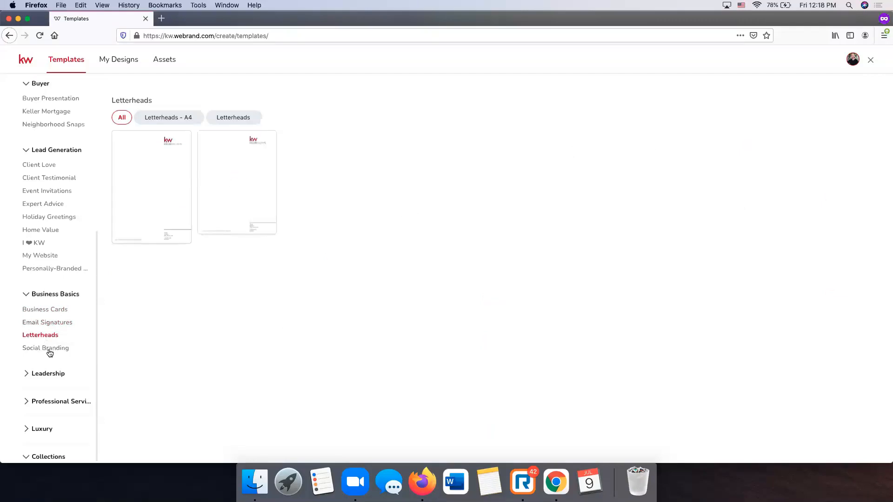
{"action": "left_click", "coordinate": [49, 349]}
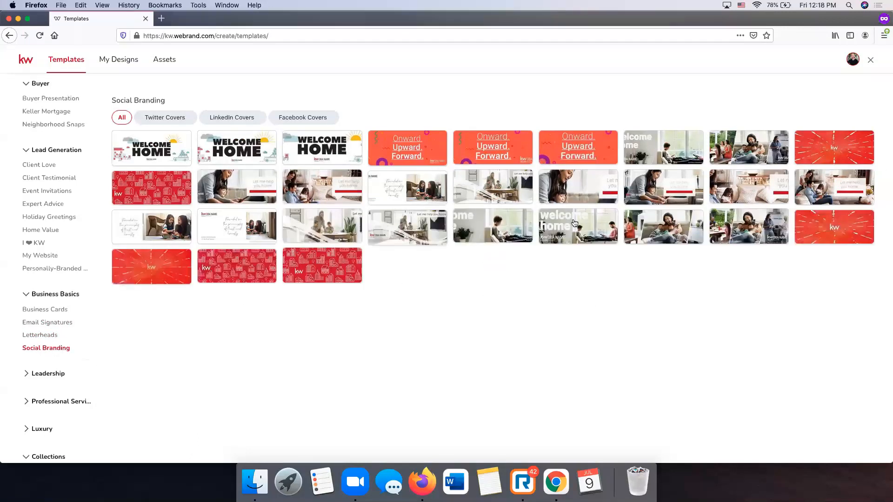
{"action": "scroll", "coordinate": [28, 335], "scroll_direction": "down", "scroll_amount": 2}
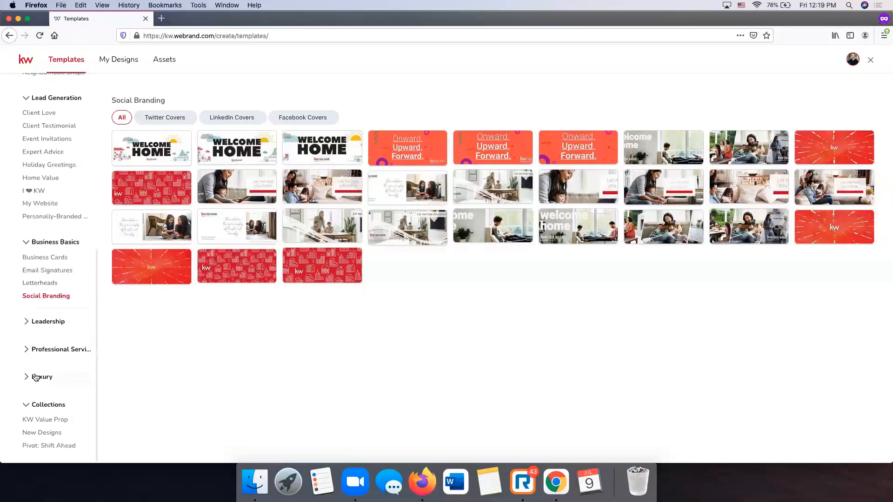
{"action": "scroll", "coordinate": [36, 377], "scroll_direction": "up", "scroll_amount": 10}
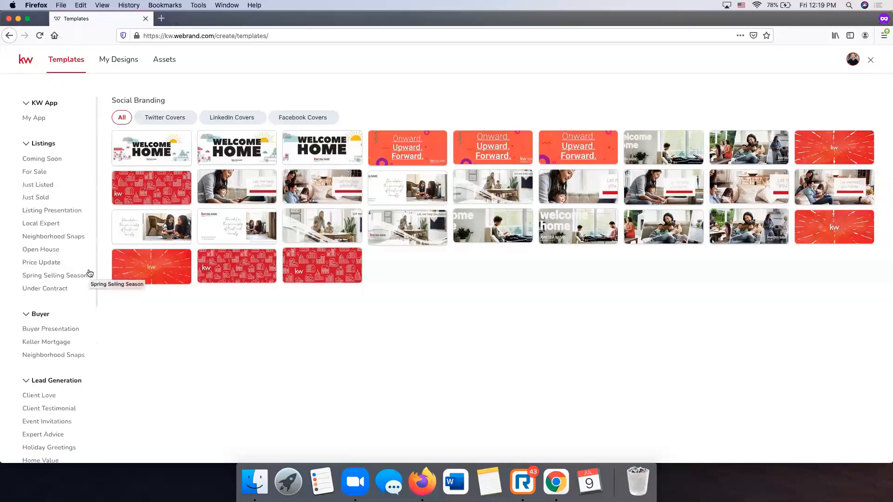
- Show For Sale templates and try the Social - Wide, Square, Stories and LinkedIn filters
{"action": "left_click", "coordinate": [43, 173]}
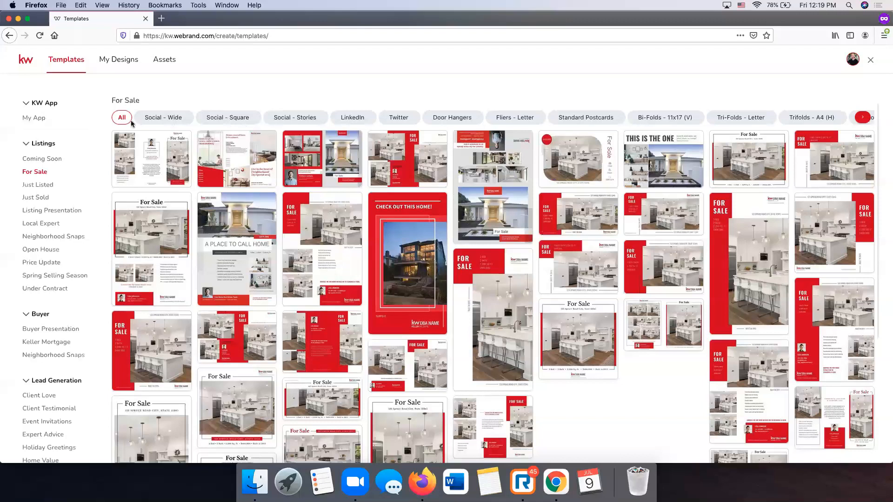
{"action": "left_click", "coordinate": [171, 119]}
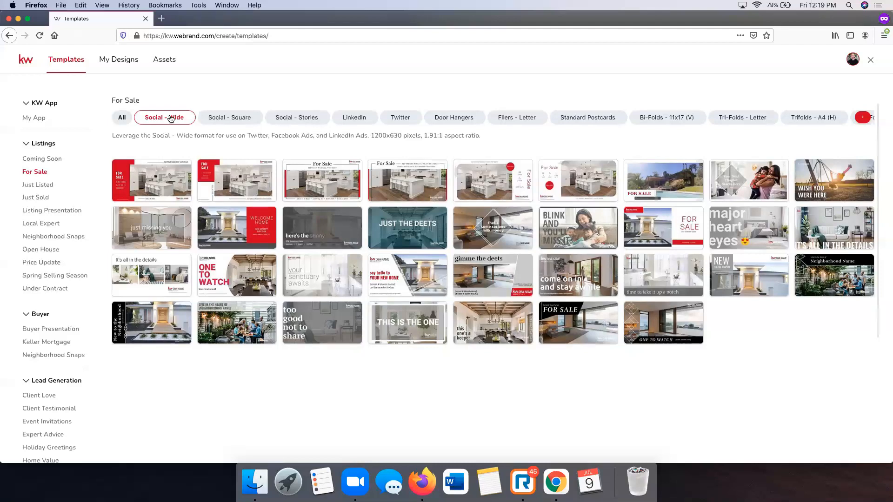
{"action": "left_click", "coordinate": [225, 121]}
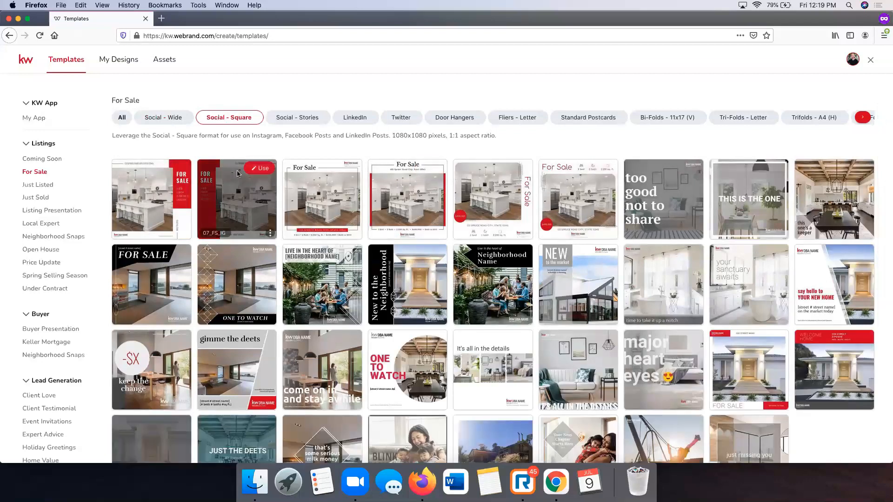
{"action": "left_click", "coordinate": [310, 117]}
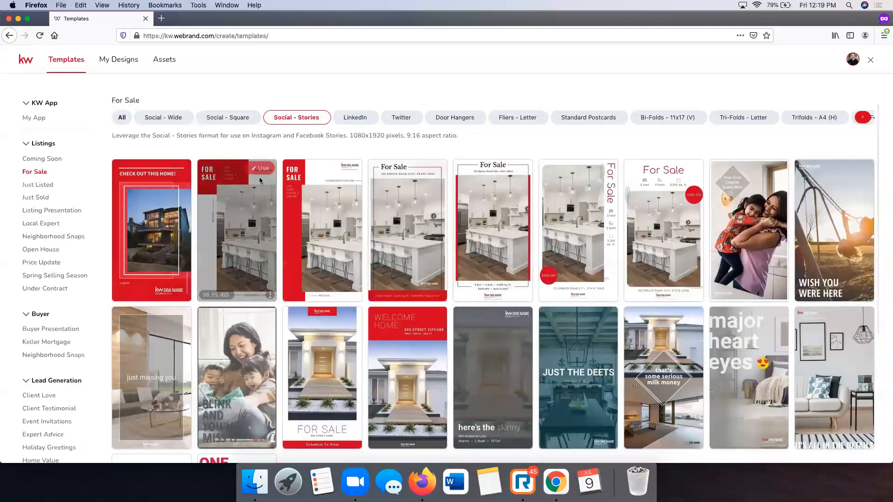
{"action": "left_click", "coordinate": [369, 121]}
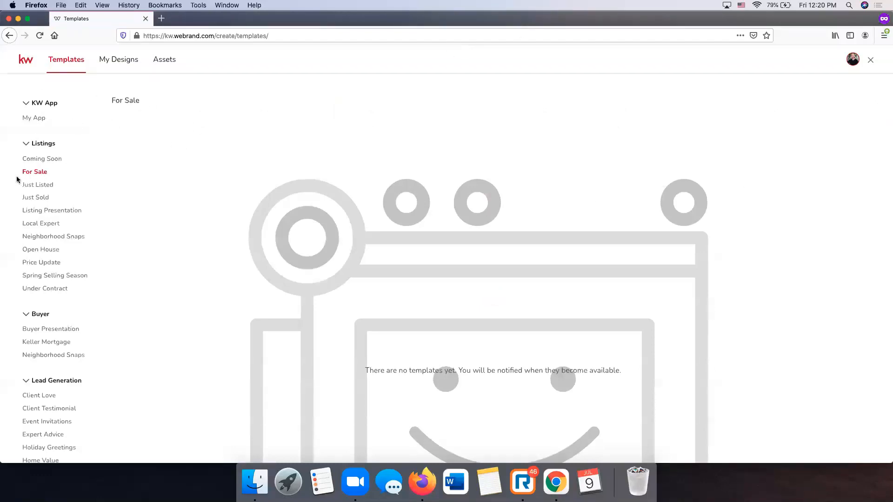
- Reload the full For Sale collection and filter it to Social - Wide only
{"action": "left_click", "coordinate": [41, 172]}
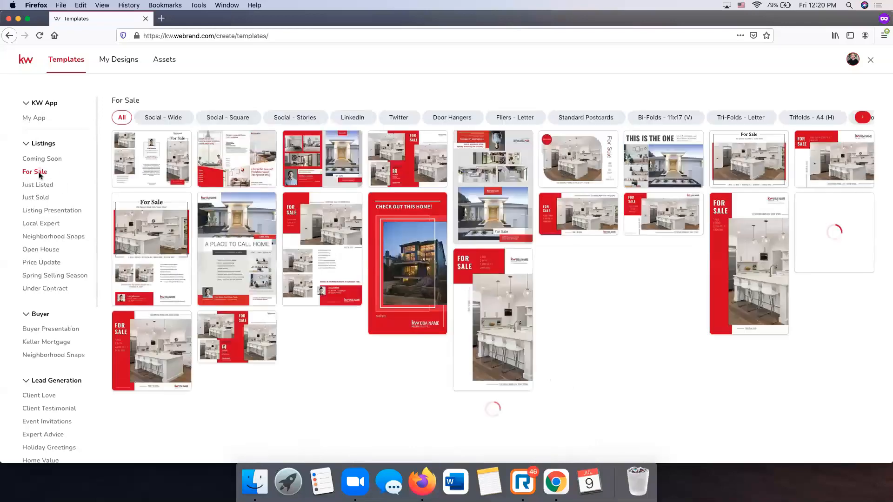
{"action": "left_click", "coordinate": [171, 119]}
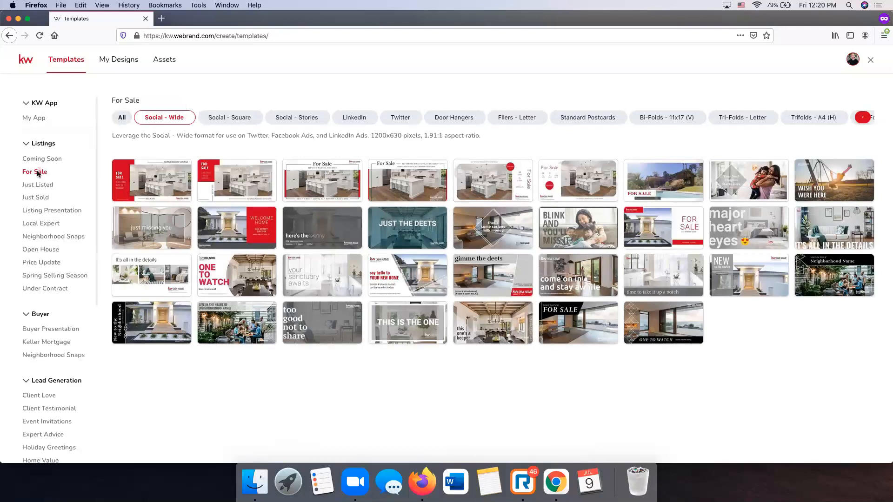
{"action": "mouse_move", "coordinate": [187, 191]}
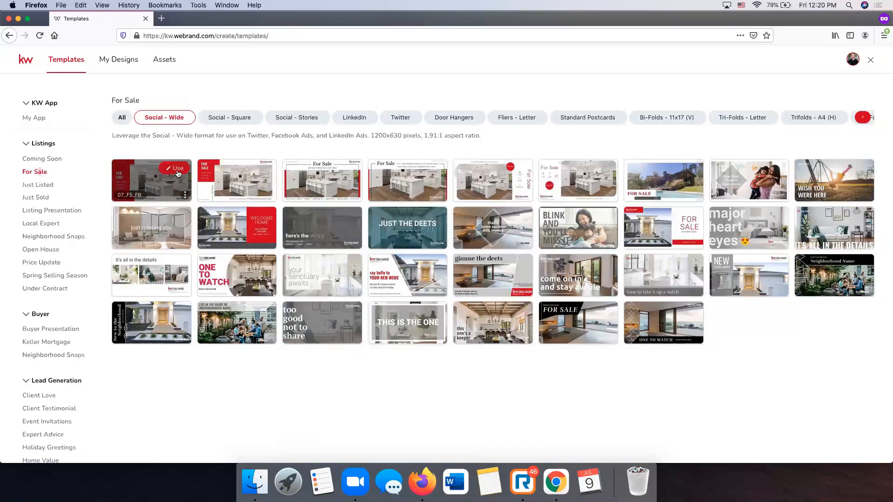
- Start a design from the red 07_FS_FB wide template, skipping the tour and closing the Pages panel
{"action": "left_click", "coordinate": [177, 172]}
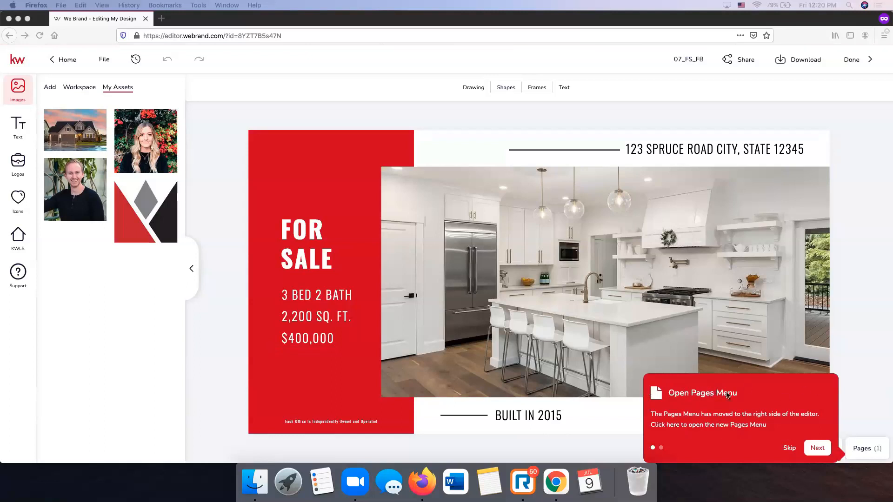
{"action": "left_click", "coordinate": [789, 450]}
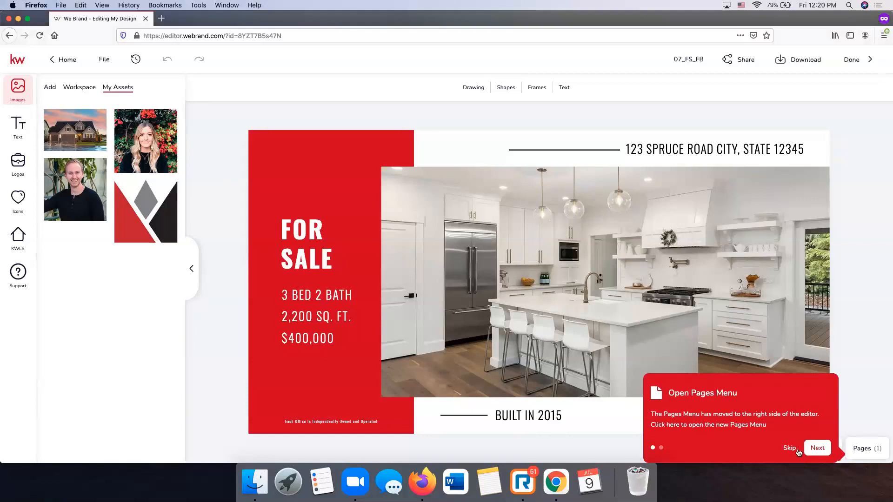
{"action": "left_click", "coordinate": [790, 450]}
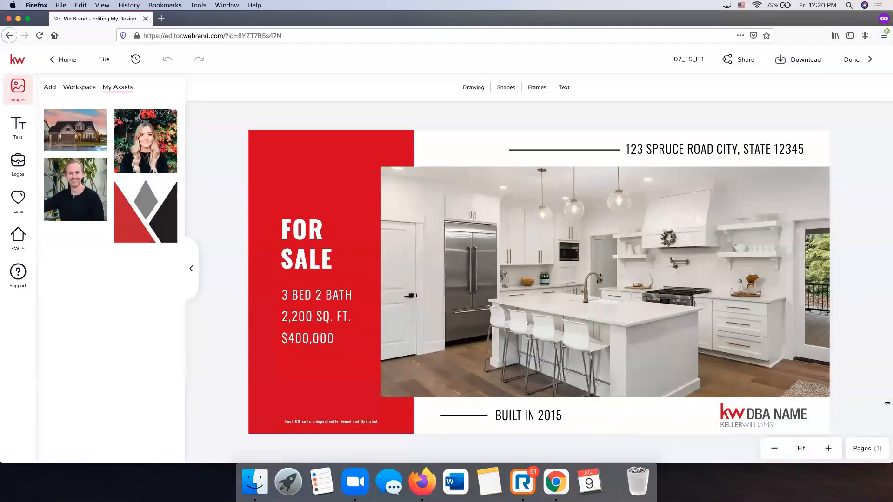
{"action": "left_click", "coordinate": [862, 450]}
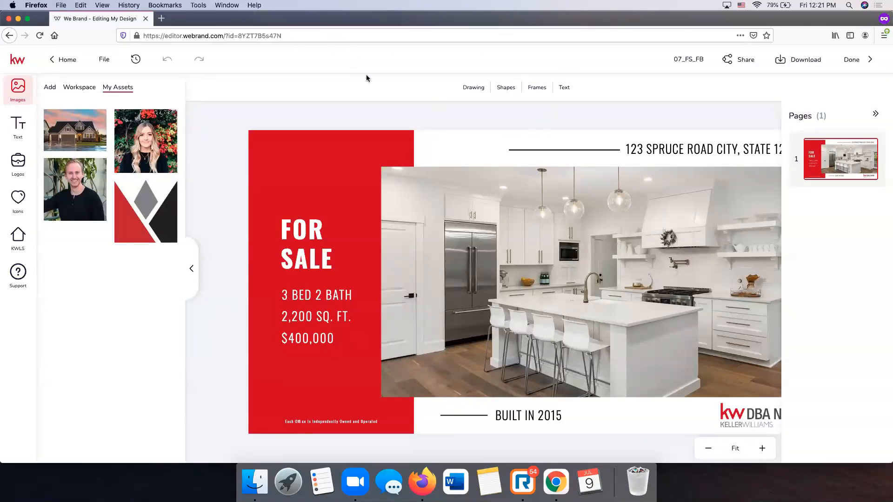
{"action": "left_click", "coordinate": [872, 116]}
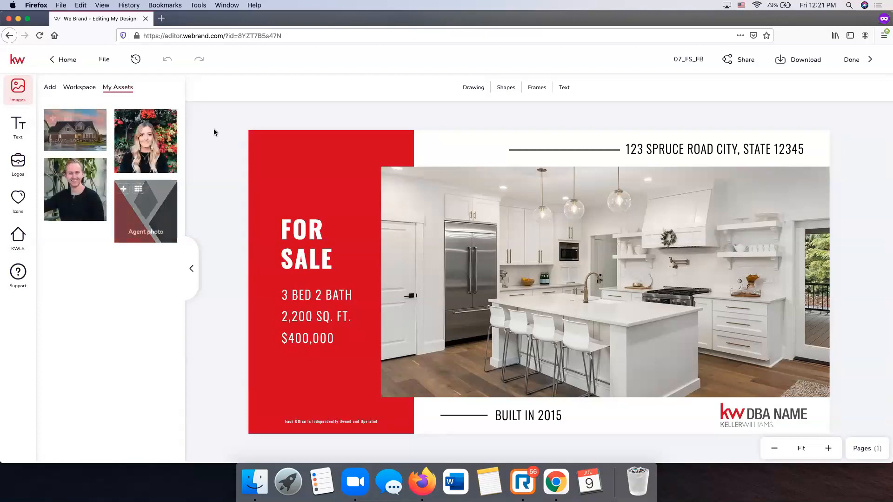
- Browse the Workspace House Interiors photos, then show the Facebook, Google Drive and Dropbox upload sources
{"action": "left_click", "coordinate": [82, 93]}
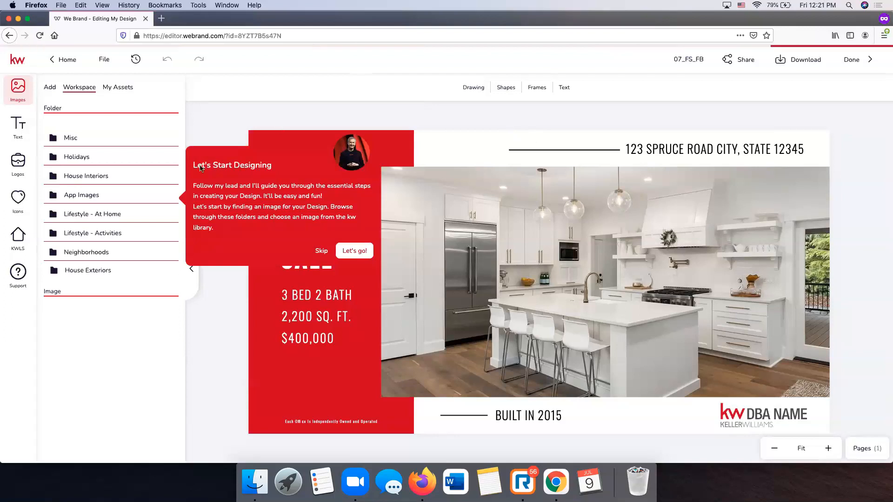
{"action": "left_click", "coordinate": [321, 252]}
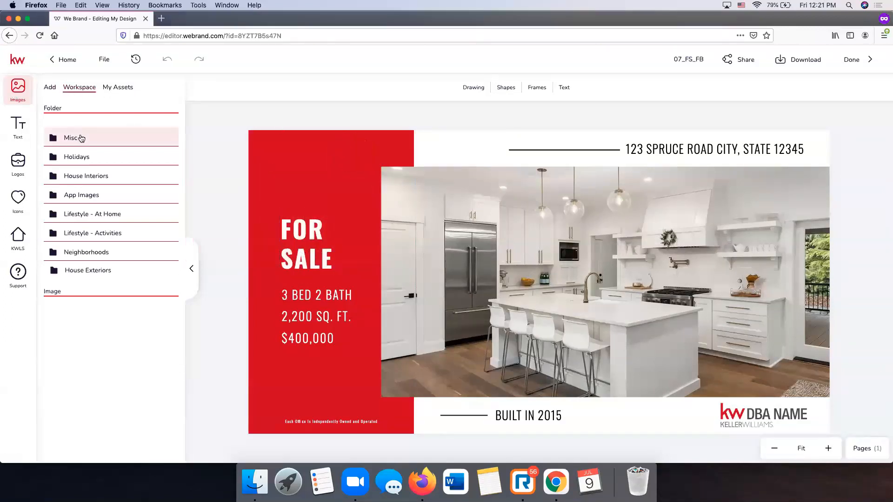
{"action": "left_click", "coordinate": [81, 177]}
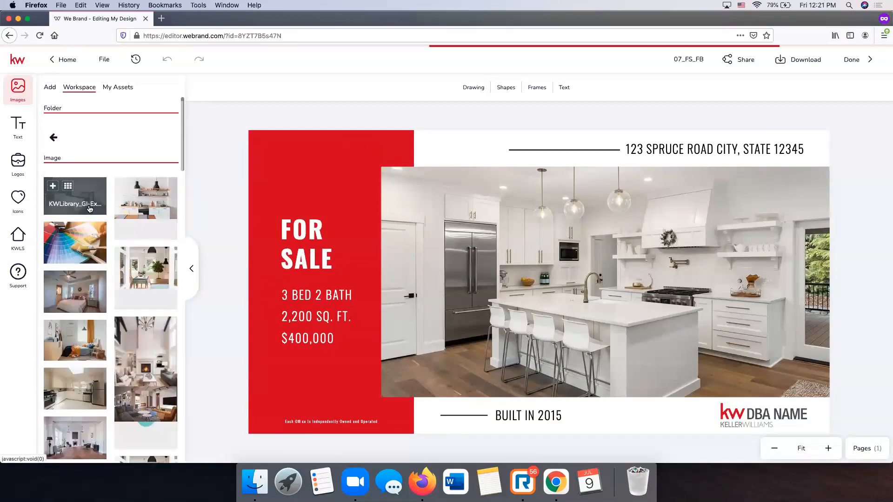
{"action": "scroll", "coordinate": [90, 209], "scroll_direction": "down", "scroll_amount": 1}
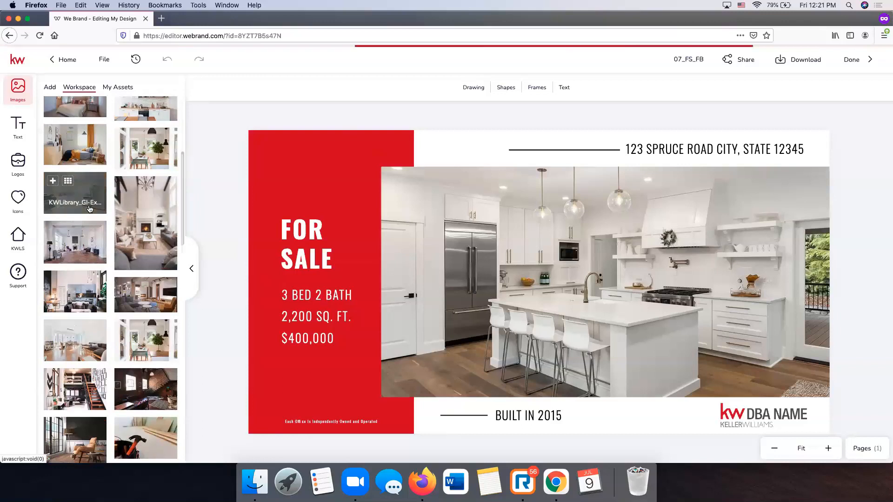
{"action": "scroll", "coordinate": [89, 209], "scroll_direction": "up", "scroll_amount": 1}
{"action": "left_click", "coordinate": [53, 92]}
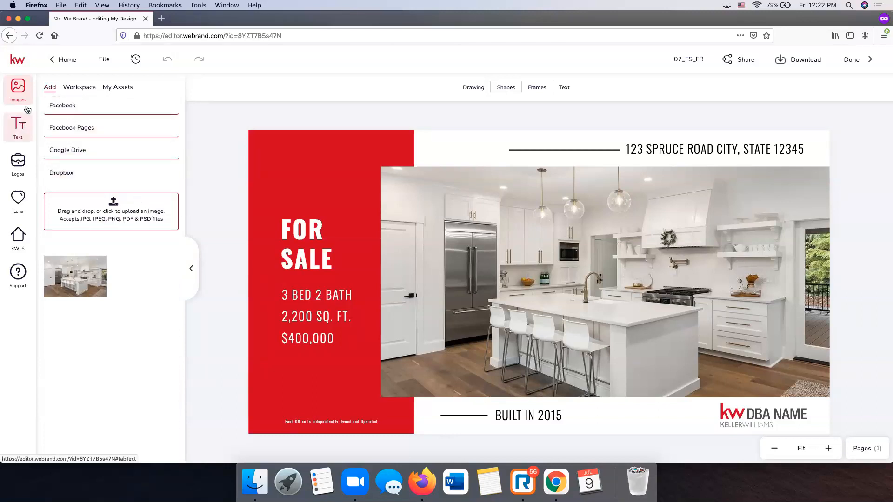
- Add the ready-made Big Sale text banner onto the design
{"action": "left_click", "coordinate": [7, 136]}
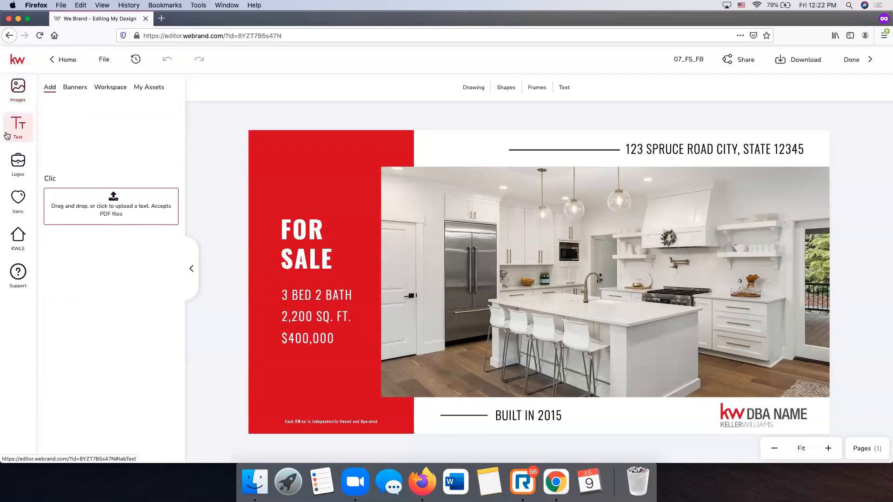
{"action": "left_click", "coordinate": [74, 88]}
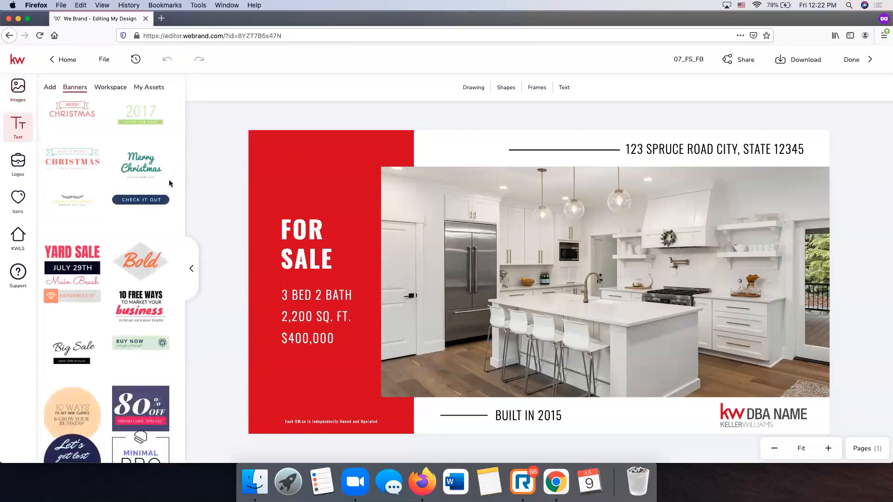
{"action": "scroll", "coordinate": [97, 235], "scroll_direction": "down", "scroll_amount": 2}
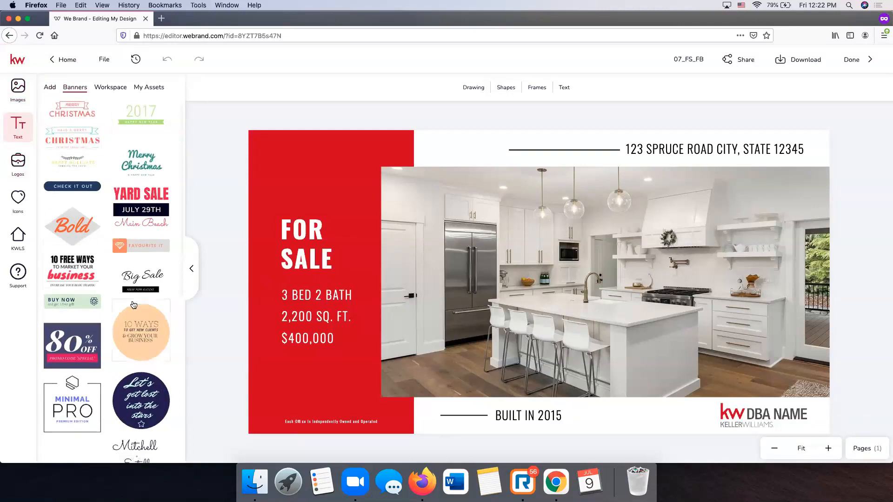
{"action": "left_click_drag", "start_coordinate": [217, 265], "coordinate": [479, 174]}
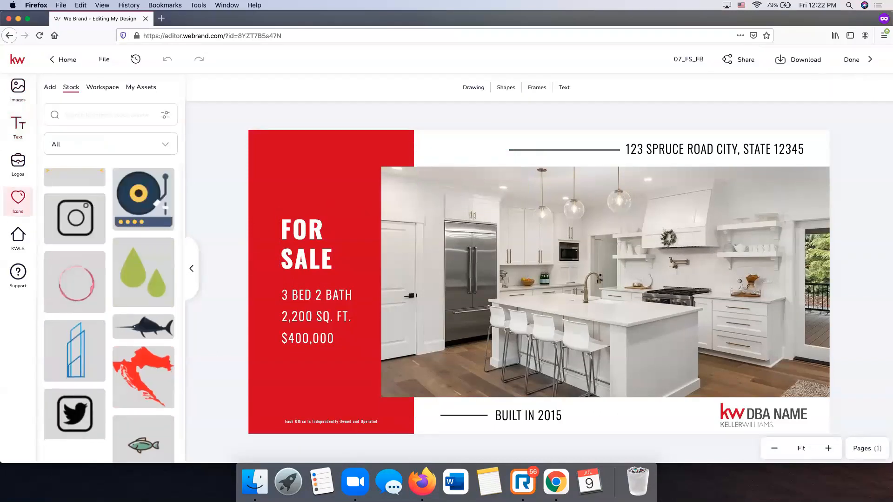
- Look through the Workspace icons and text snippets, then the My Assets saved text
{"action": "left_click", "coordinate": [106, 88]}
{"action": "left_click", "coordinate": [21, 132]}
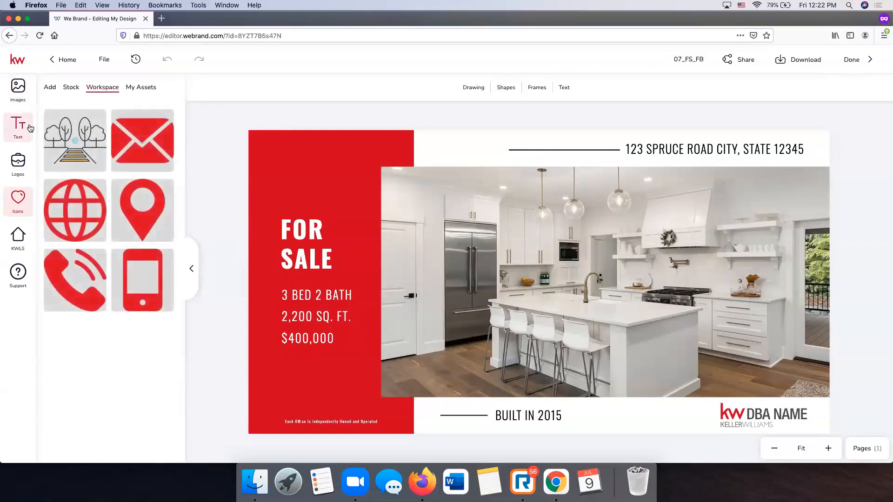
{"action": "left_click", "coordinate": [106, 89]}
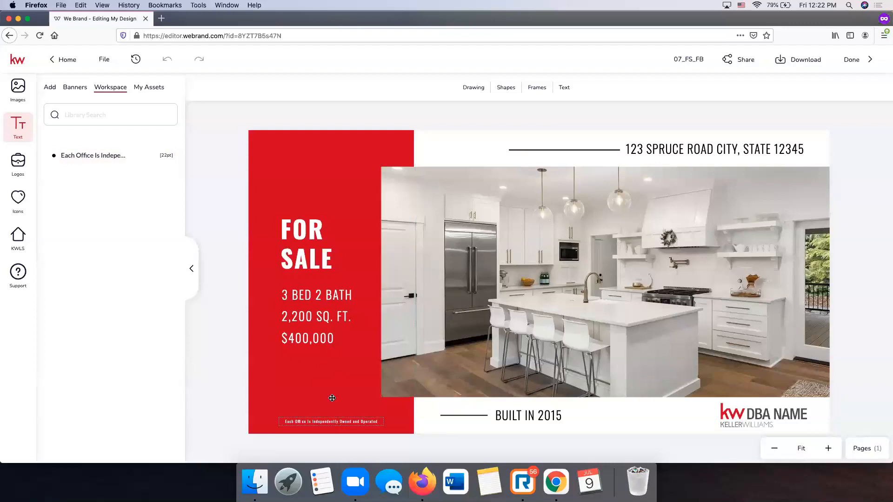
{"action": "left_click", "coordinate": [156, 88]}
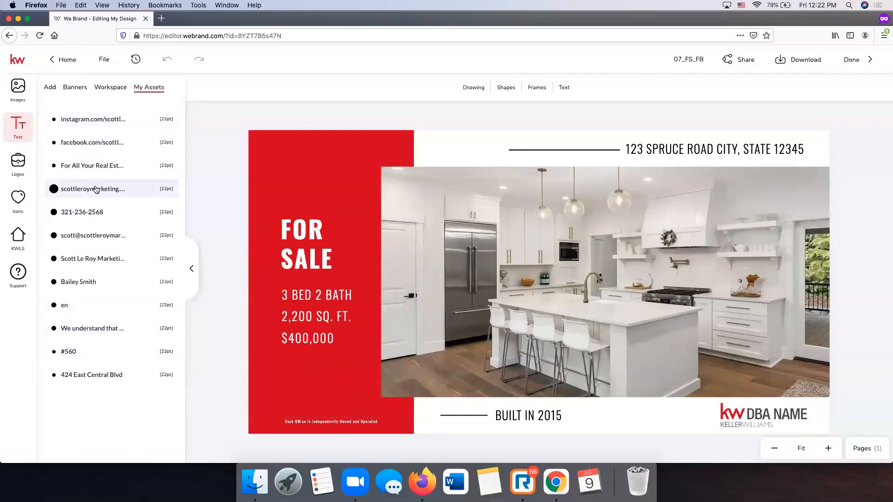
- Check the KW folder among the Workspace logo folders, then start a new private tab
{"action": "left_click", "coordinate": [24, 166]}
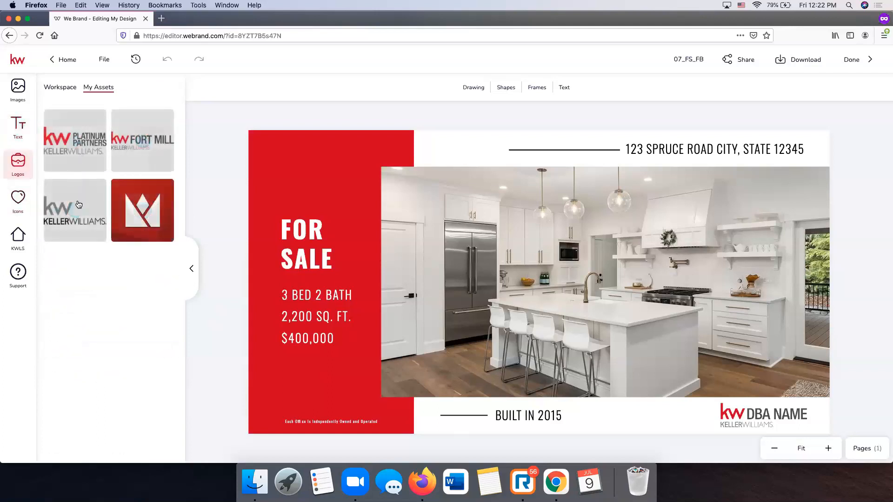
{"action": "left_click", "coordinate": [72, 92]}
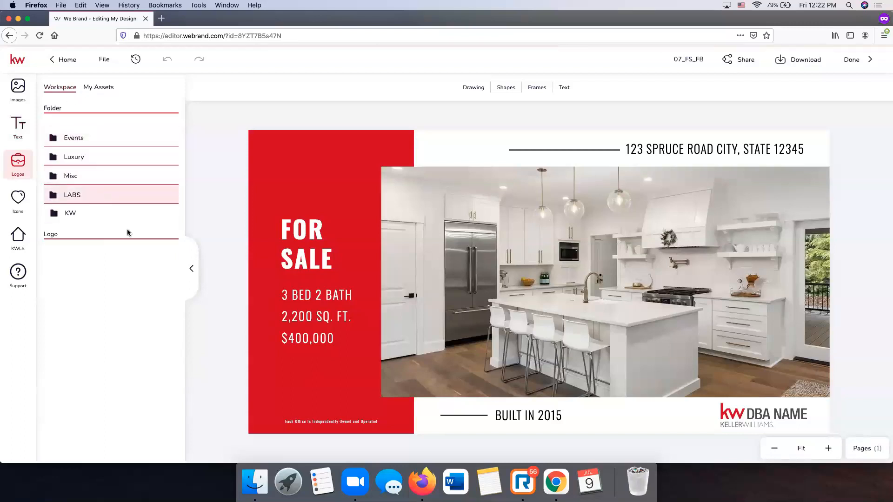
{"action": "left_click", "coordinate": [70, 213]}
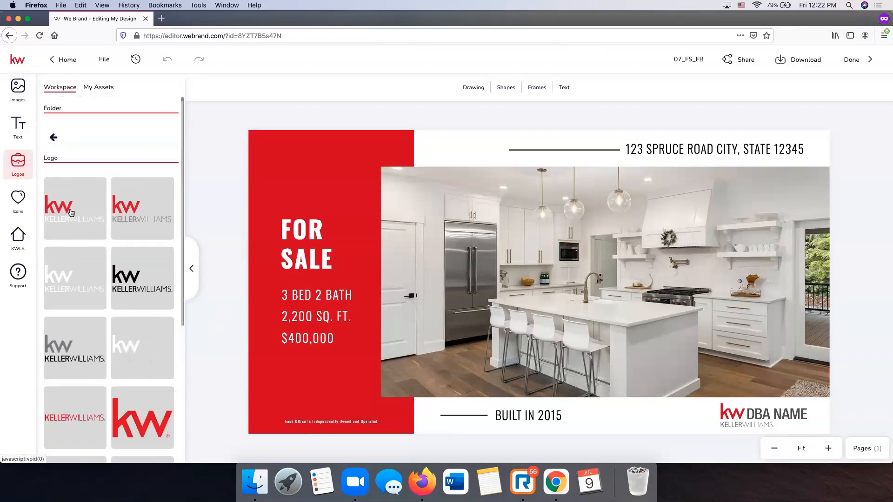
{"action": "left_click", "coordinate": [53, 135]}
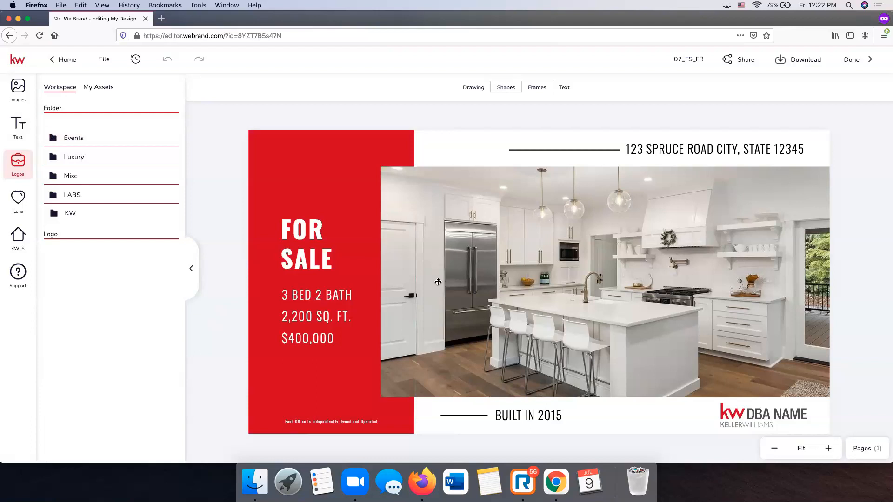
{"action": "left_click", "coordinate": [161, 19]}
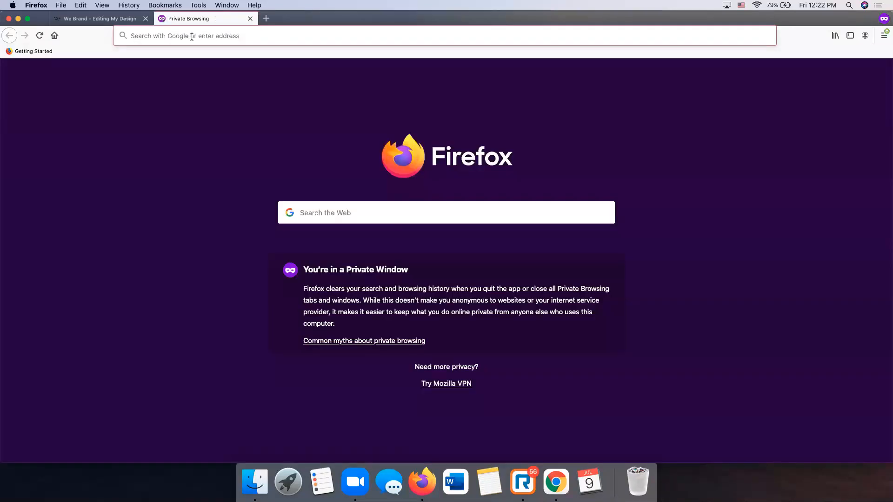
- Load kwconnect.com and open Logos and Branding from Resources > Marketing
{"action": "type", "text": "kwconnec."}
{"action": "type", "text": "com"}
{"action": "key", "text": "Return"}
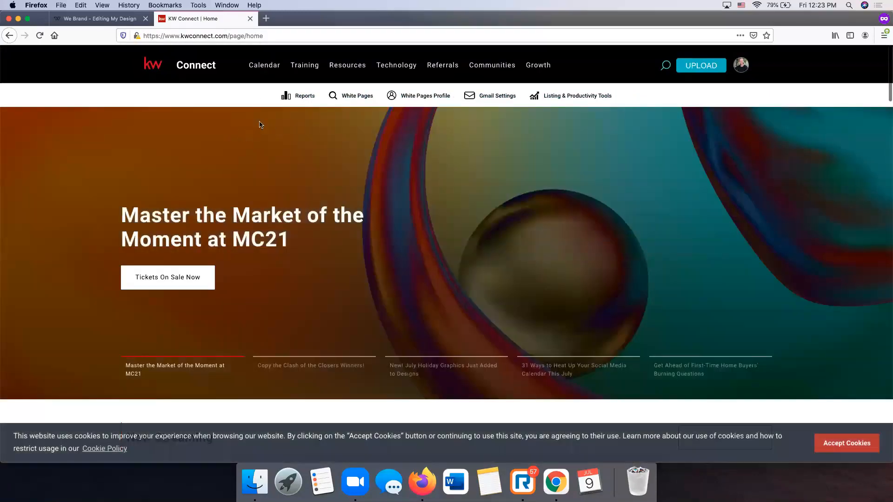
{"action": "mouse_move", "coordinate": [349, 67]}
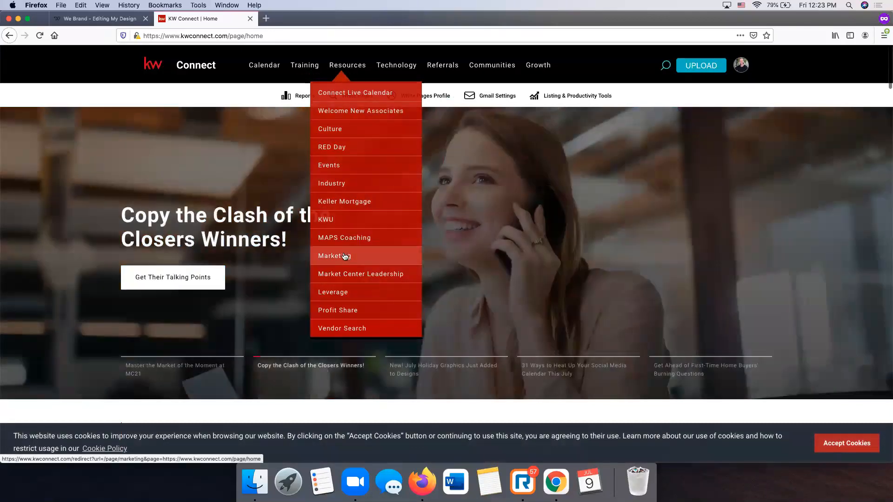
{"action": "left_click", "coordinate": [344, 257]}
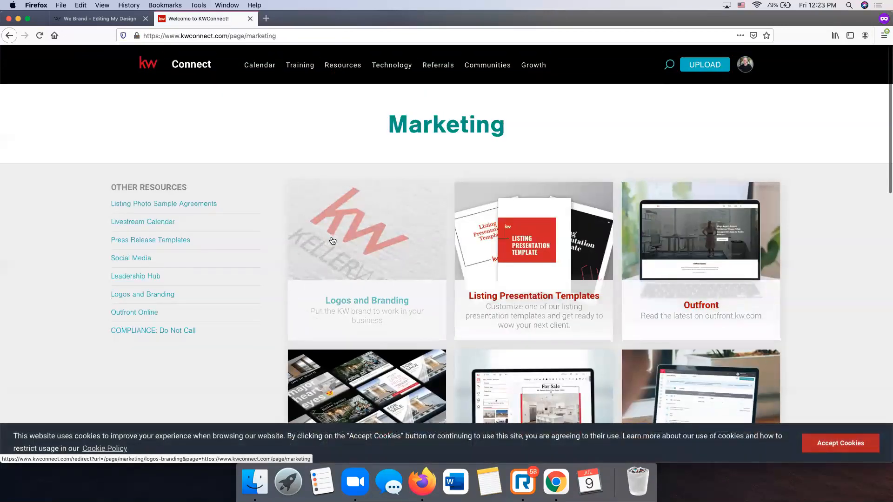
{"action": "left_click", "coordinate": [393, 250]}
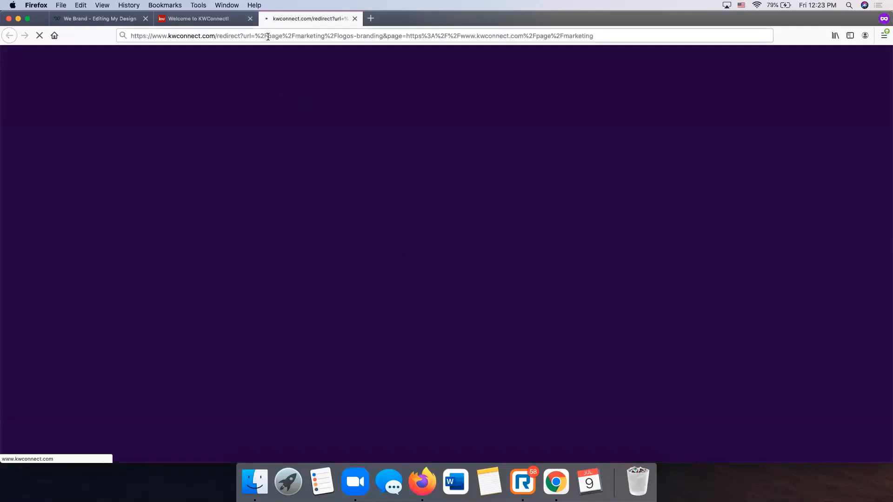
- Search the Market Center Logos for 1044 (City Life JC)
{"action": "left_click", "coordinate": [266, 35]}
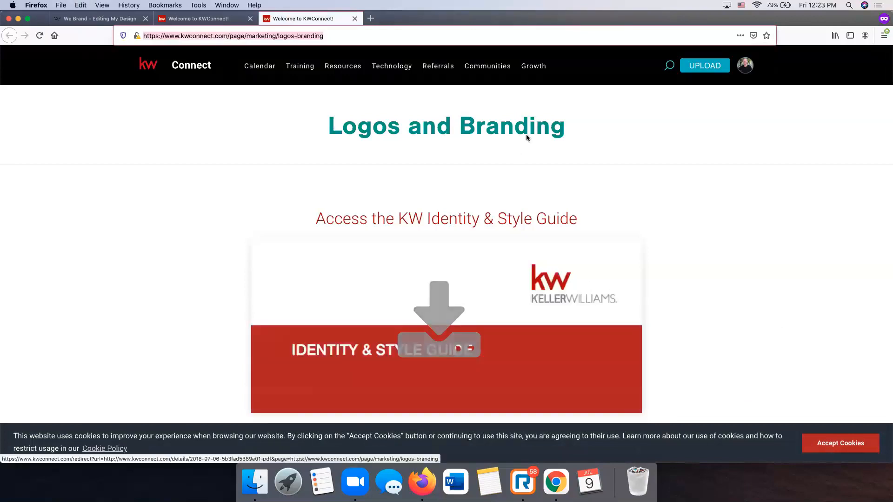
{"action": "scroll", "coordinate": [521, 158], "scroll_direction": "down", "scroll_amount": 5}
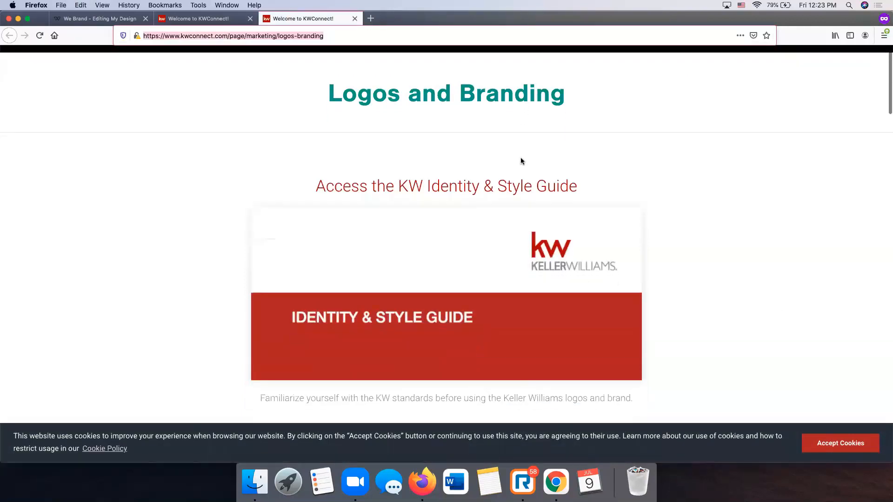
{"action": "scroll", "coordinate": [520, 158], "scroll_direction": "down", "scroll_amount": 15}
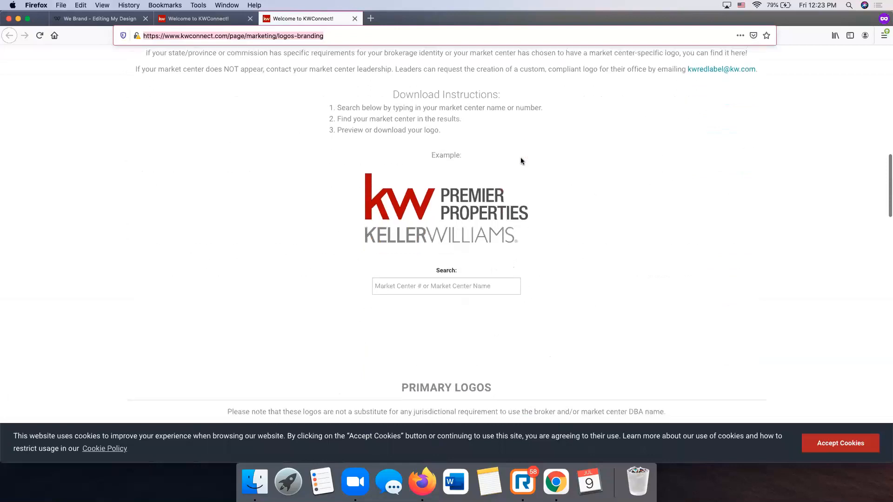
{"action": "scroll", "coordinate": [520, 161], "scroll_direction": "up", "scroll_amount": 2}
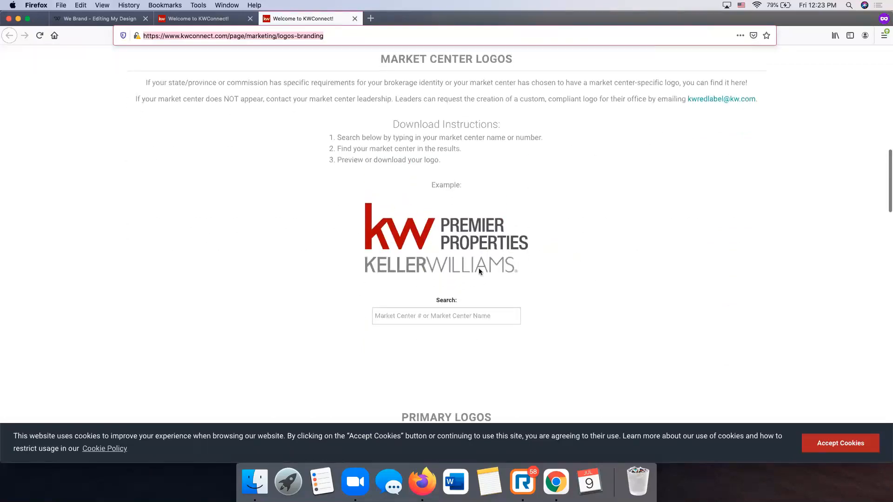
{"action": "left_click", "coordinate": [453, 316]}
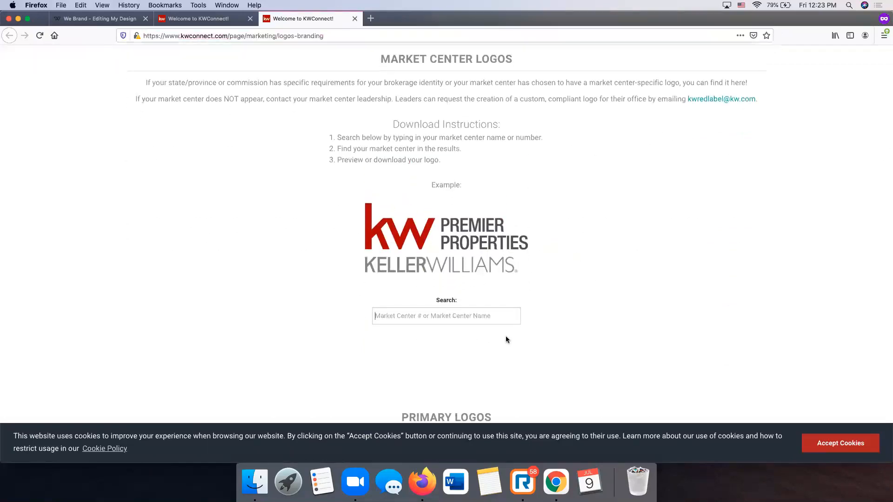
{"action": "type", "text": "1044"}
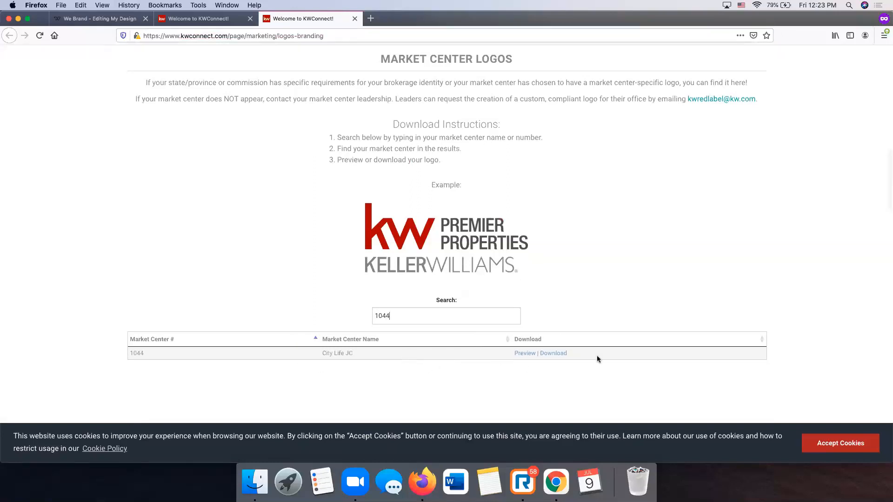
- Accept the cookie notice and close both KW Connect tabs
{"action": "left_click", "coordinate": [819, 442]}
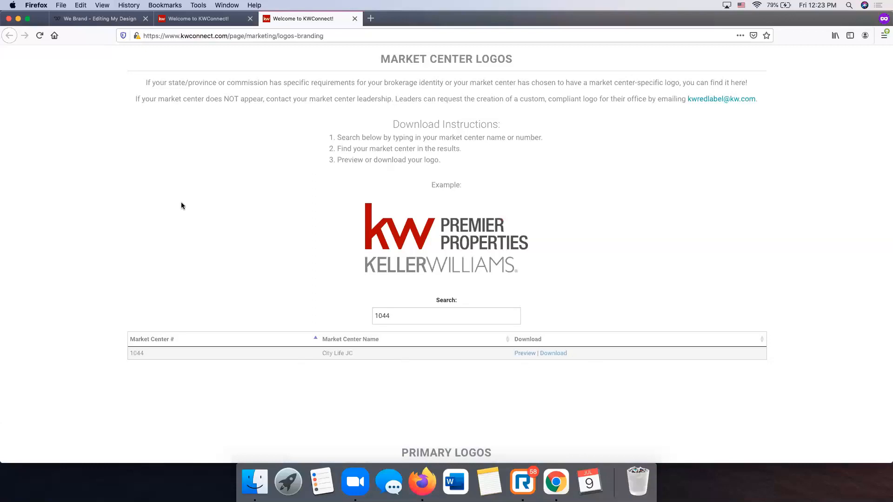
{"action": "left_click", "coordinate": [354, 18]}
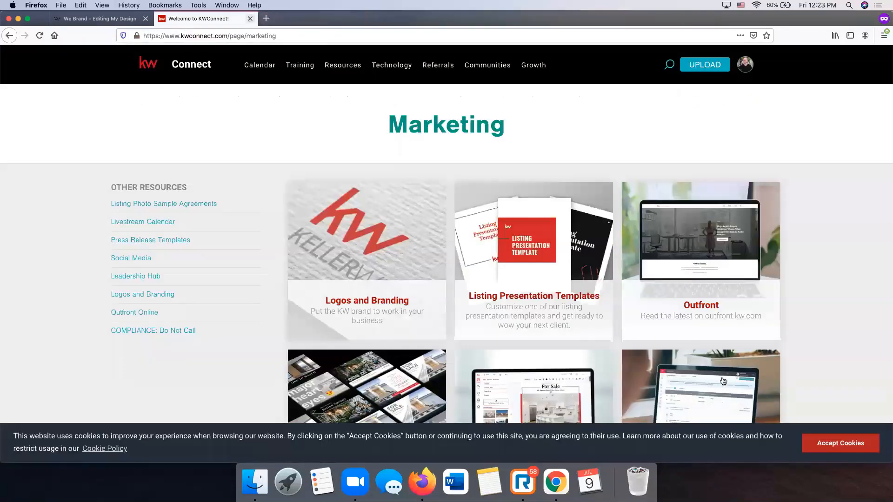
{"action": "left_click", "coordinate": [250, 19]}
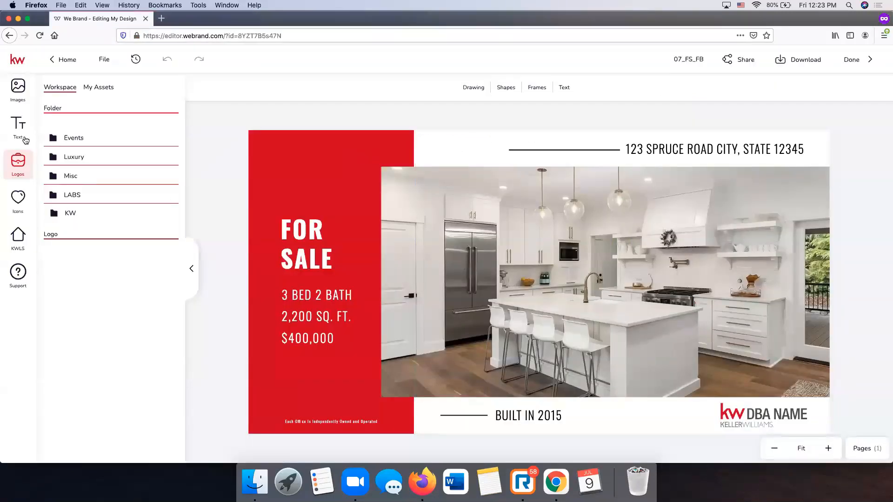
- Glance at the Stock icon library, then open the KWLS listing search panel
{"action": "left_click", "coordinate": [18, 199]}
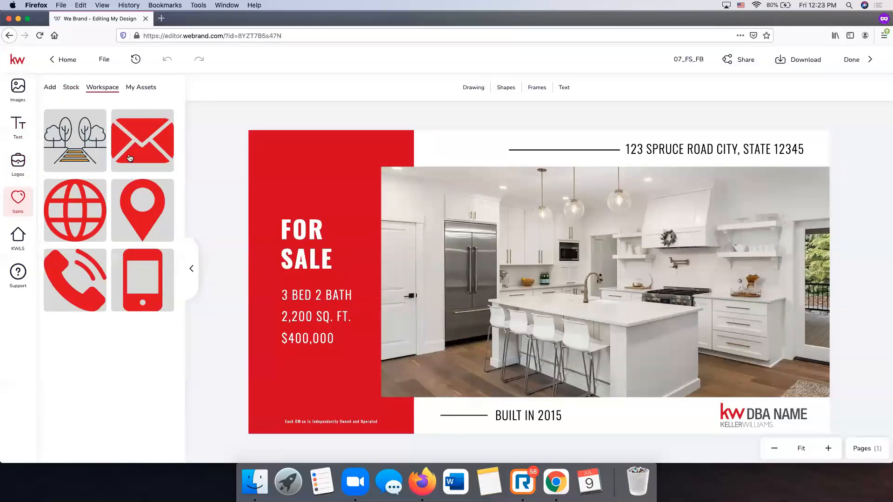
{"action": "left_click", "coordinate": [72, 89]}
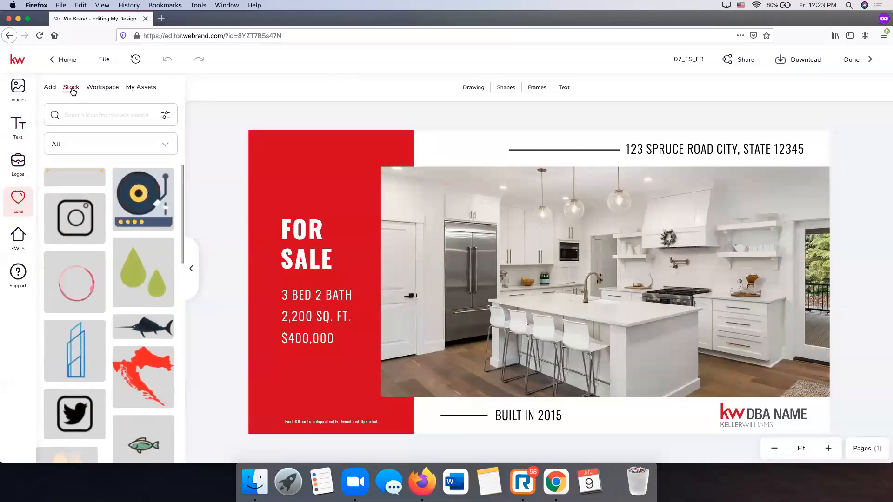
{"action": "left_click", "coordinate": [20, 231]}
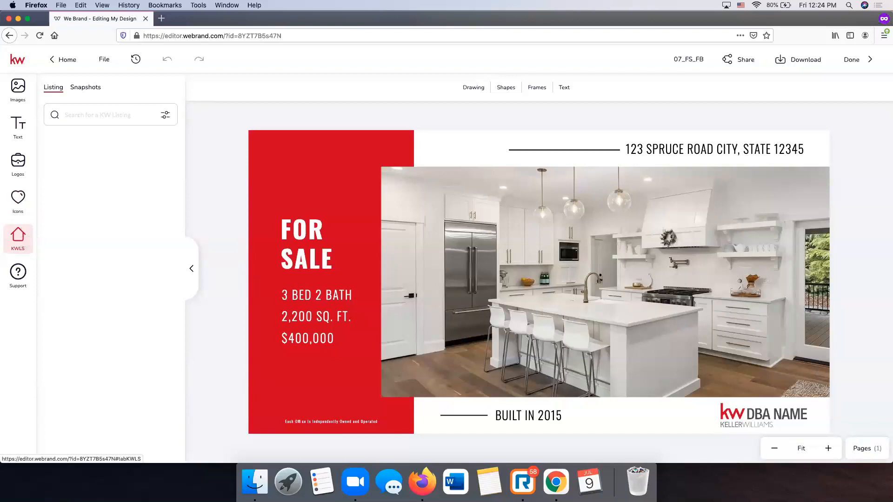
{"action": "left_click", "coordinate": [83, 115]}
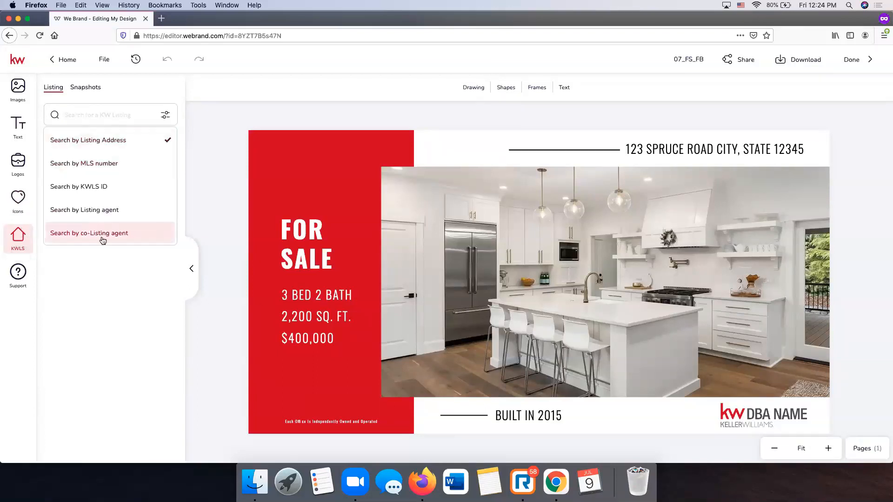
{"action": "left_click", "coordinate": [91, 119]}
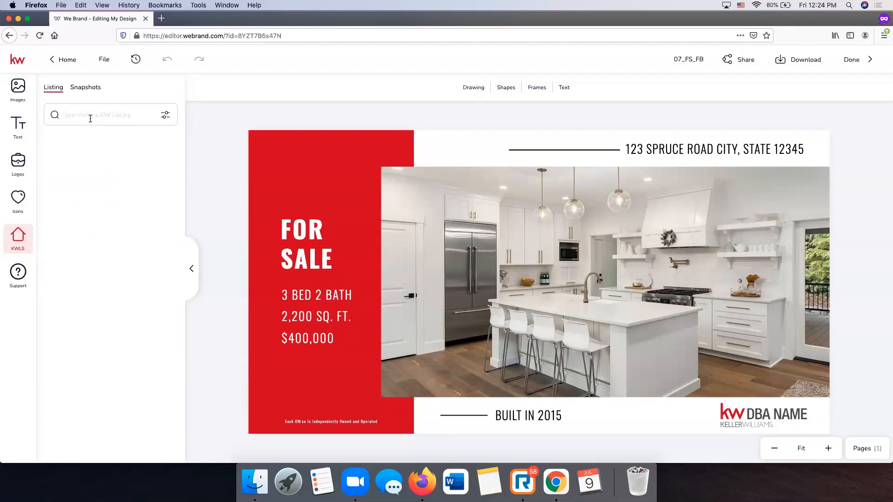
{"action": "key", "text": "Return"}
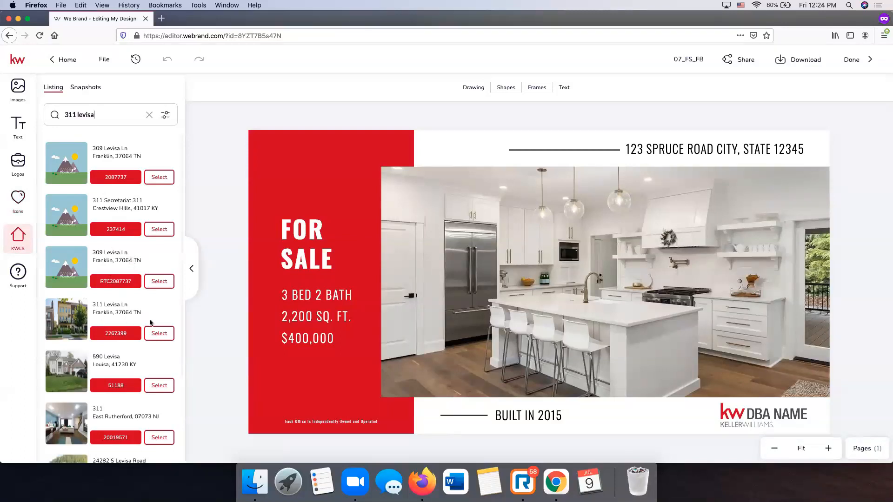
{"action": "left_click", "coordinate": [159, 334]}
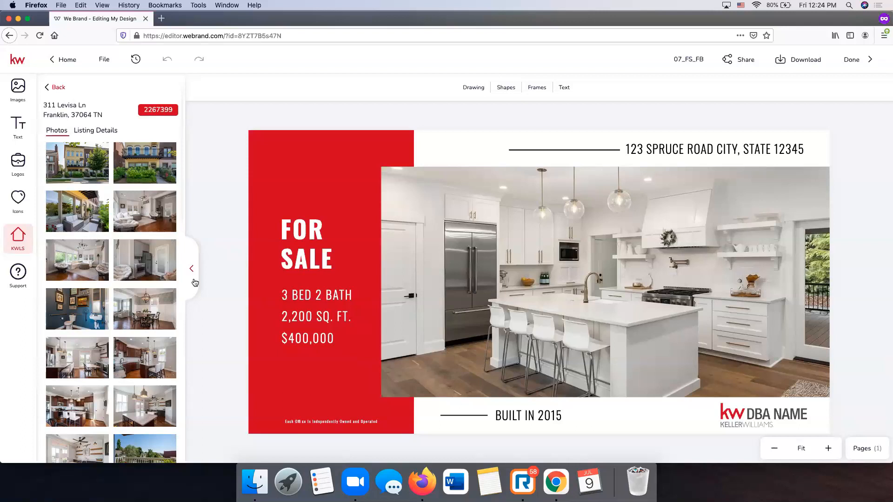
- Drag the fourth listing photo, a living room, onto the ad's main photo frame
{"action": "mouse_move", "coordinate": [144, 222]}
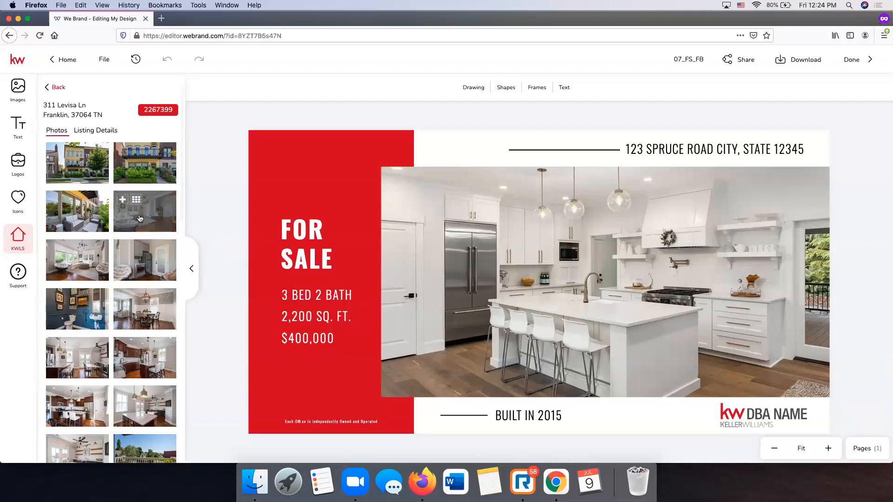
{"action": "left_click_drag", "start_coordinate": [140, 218], "coordinate": [592, 283]}
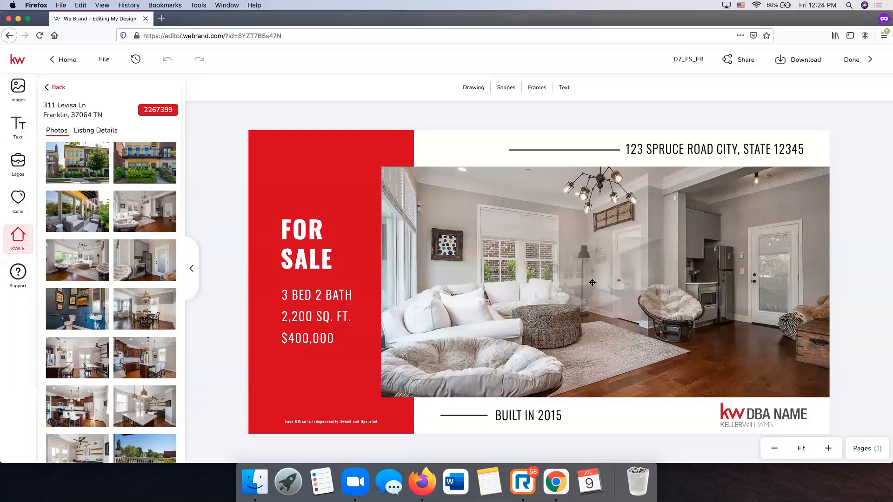
{"action": "left_click_drag", "start_coordinate": [592, 282], "coordinate": [592, 283]}
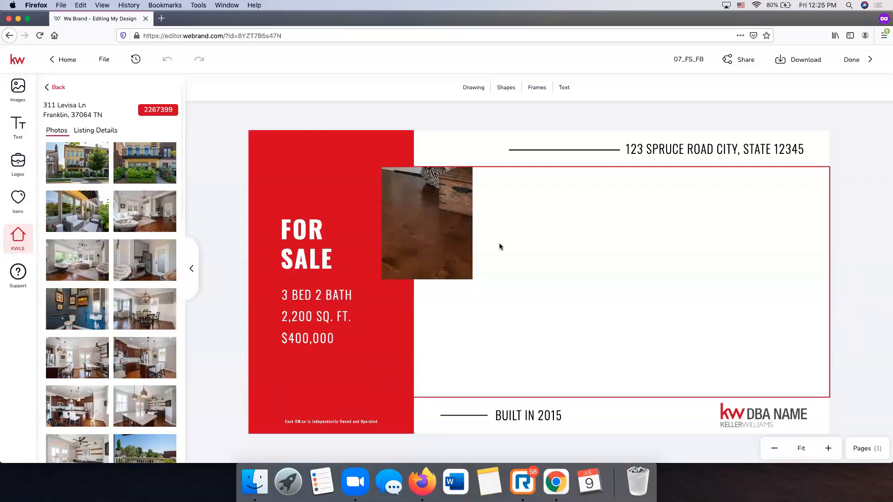
- Reposition the living-room photo downward in its frame to show the chandelier
{"action": "left_click", "coordinate": [430, 201]}
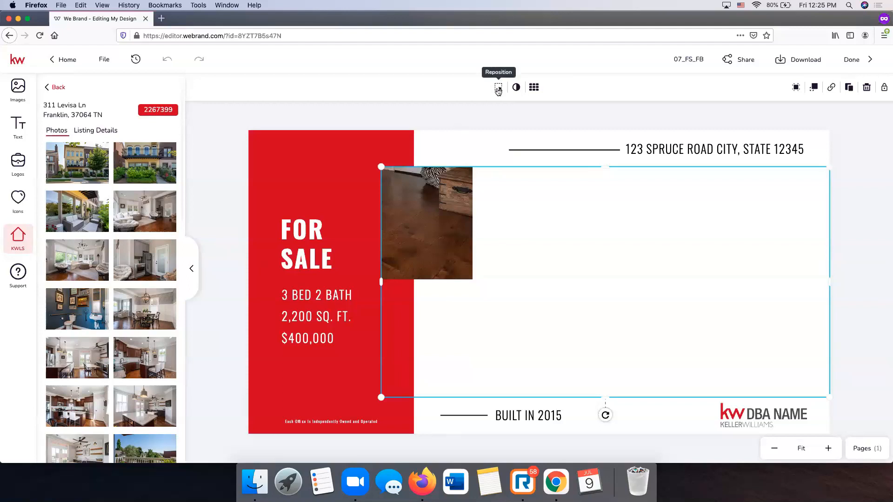
{"action": "left_click", "coordinate": [498, 88]}
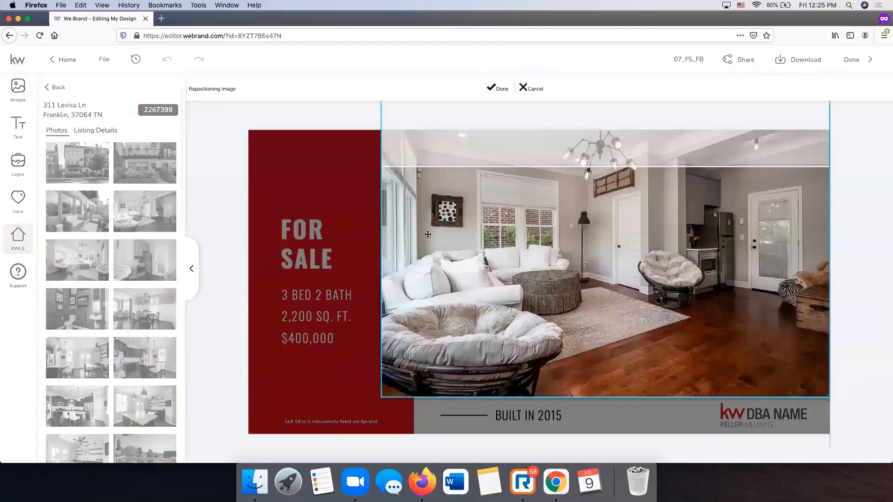
{"action": "mouse_move", "coordinate": [565, 214]}
{"action": "left_mouse_down"}
{"action": "mouse_move", "coordinate": [566, 247]}
{"action": "mouse_move", "coordinate": [565, 215]}
{"action": "mouse_move", "coordinate": [564, 229]}
{"action": "left_mouse_up"}
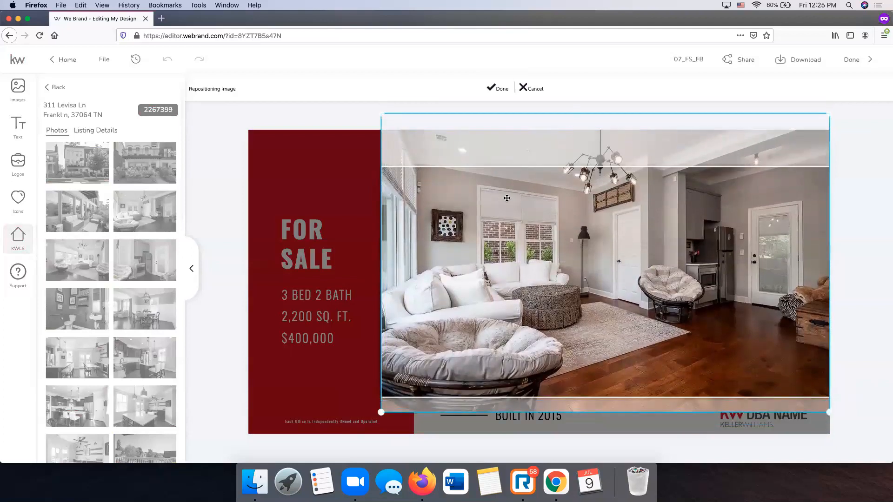
{"action": "left_click", "coordinate": [492, 92]}
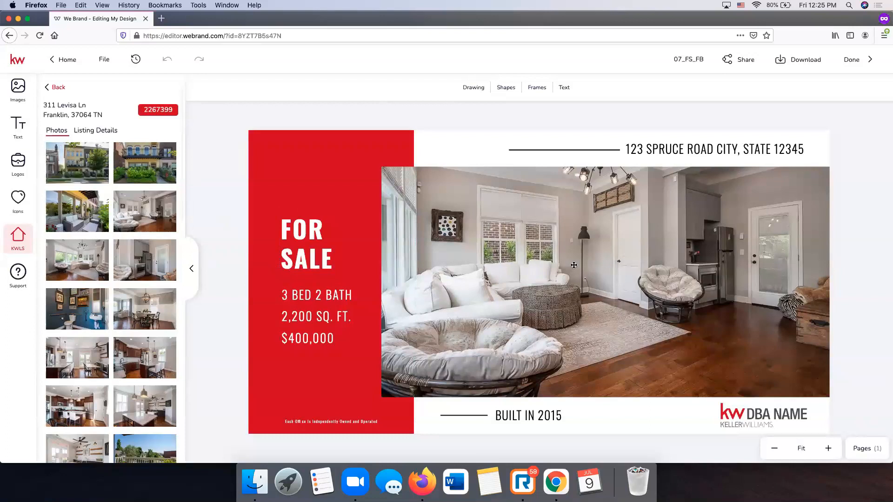
- Replace it with the first thumbnail's street-front exterior and shift that photo down
{"action": "left_click", "coordinate": [515, 255]}
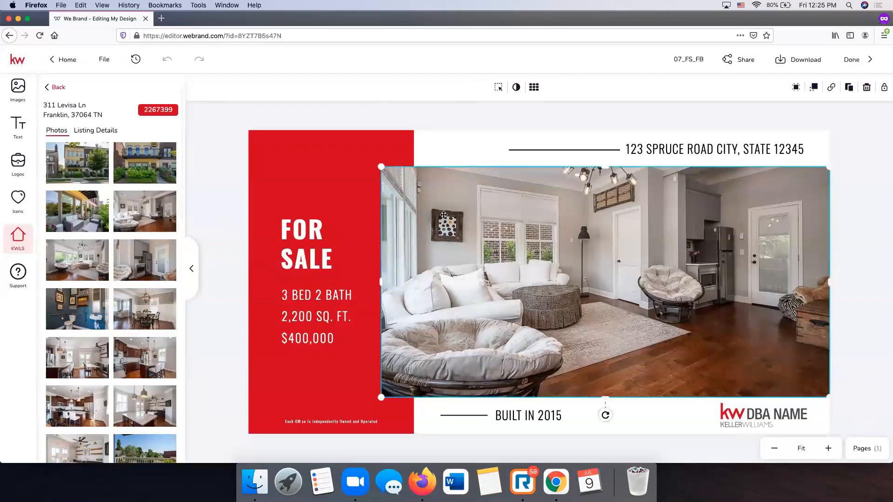
{"action": "mouse_move", "coordinate": [86, 163]}
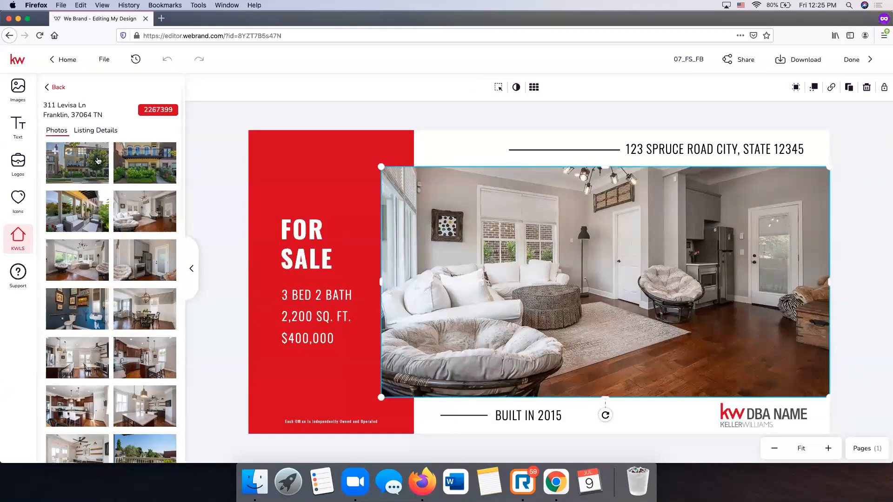
{"action": "left_click", "coordinate": [68, 154]}
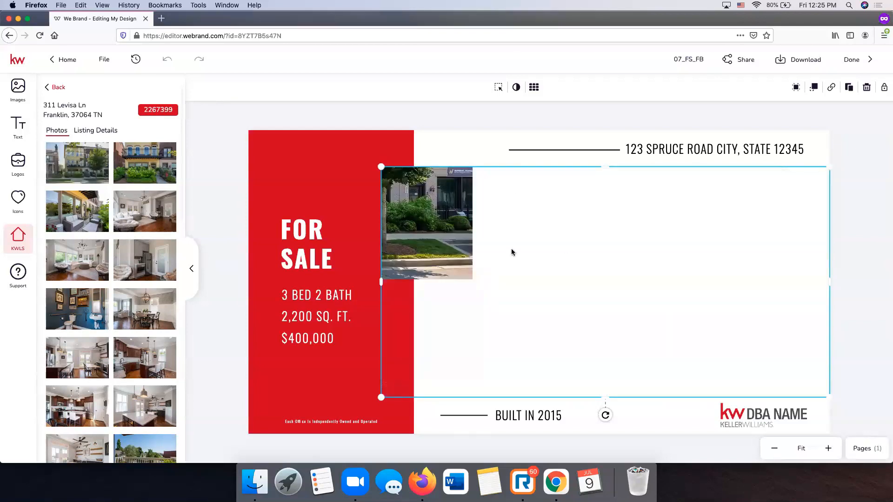
{"action": "left_click", "coordinate": [498, 89]}
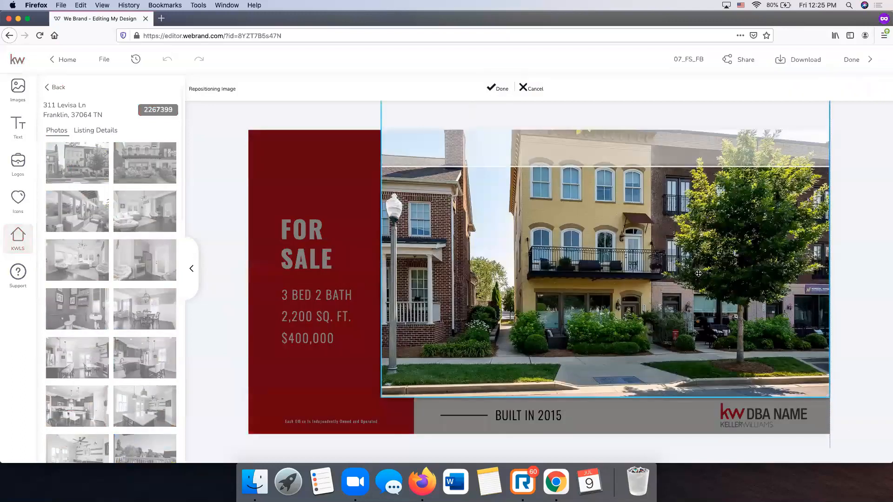
{"action": "left_click_drag", "start_coordinate": [678, 270], "coordinate": [679, 303]}
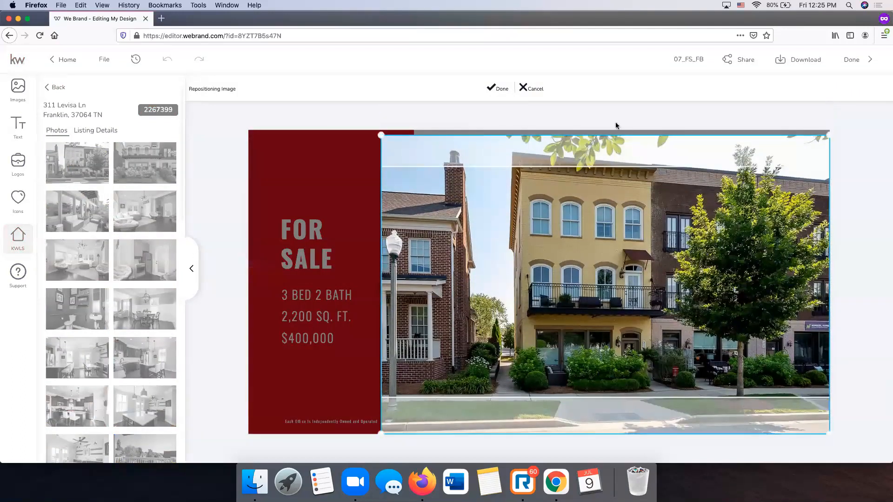
{"action": "left_click", "coordinate": [491, 91]}
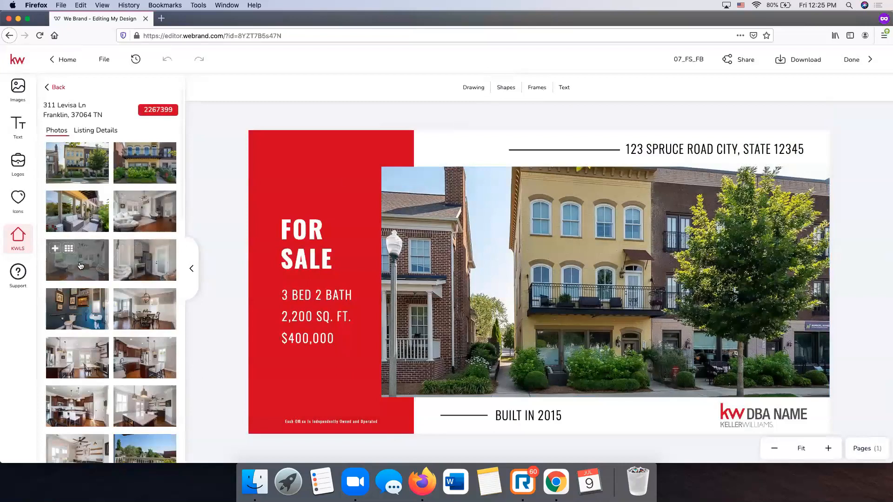
- Drop the fifth listing photo into the frame and shift it down to reveal the chandelier
{"action": "left_click_drag", "start_coordinate": [73, 263], "coordinate": [479, 265]}
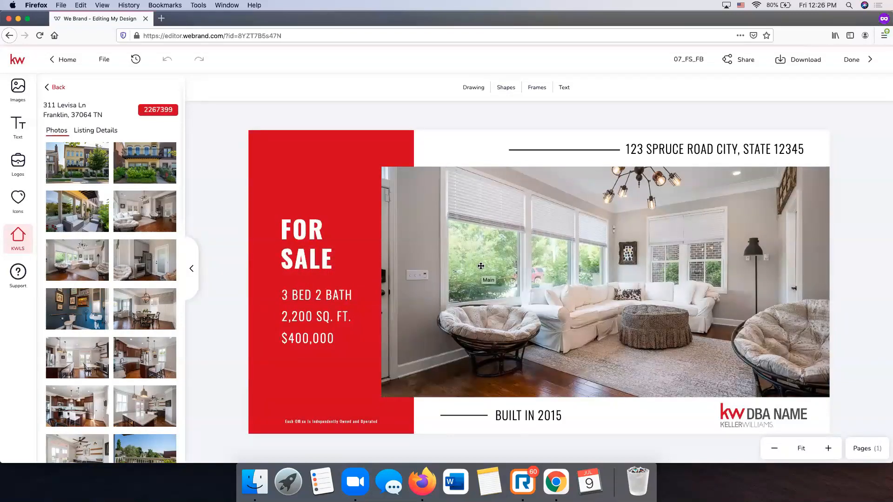
{"action": "left_click", "coordinate": [428, 214]}
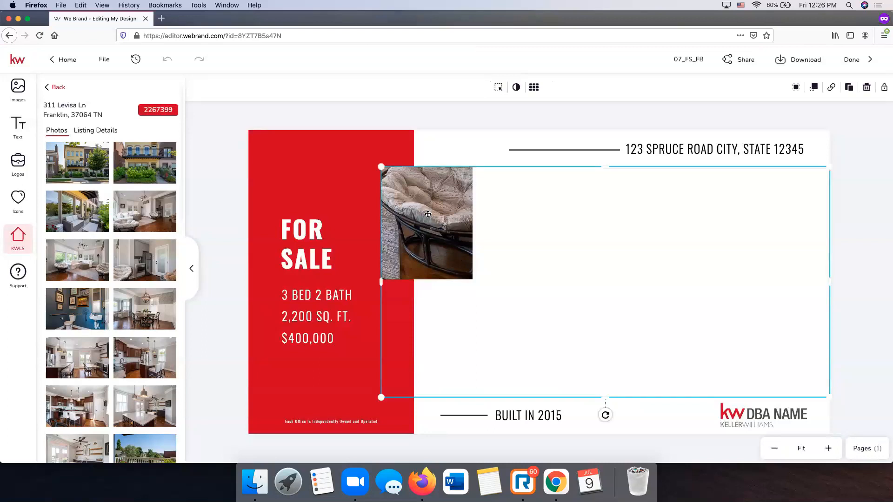
{"action": "left_click", "coordinate": [499, 88]}
{"action": "left_click_drag", "start_coordinate": [679, 237], "coordinate": [679, 288]}
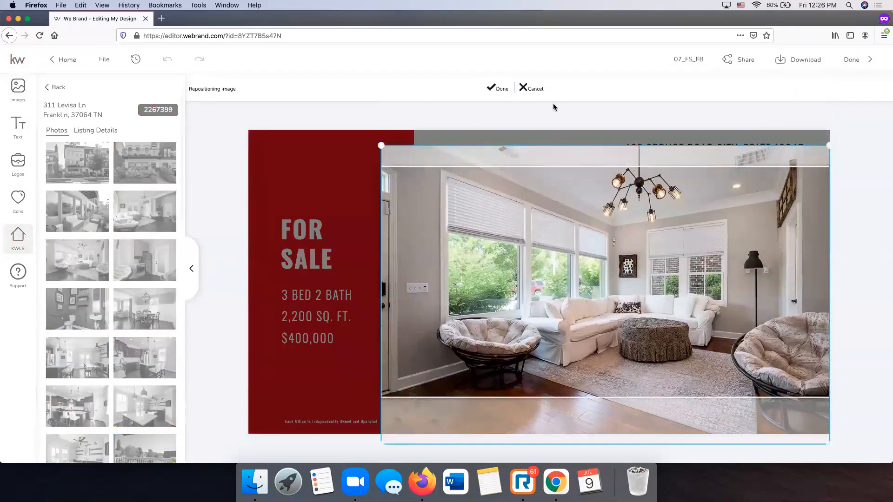
{"action": "left_click", "coordinate": [498, 88]}
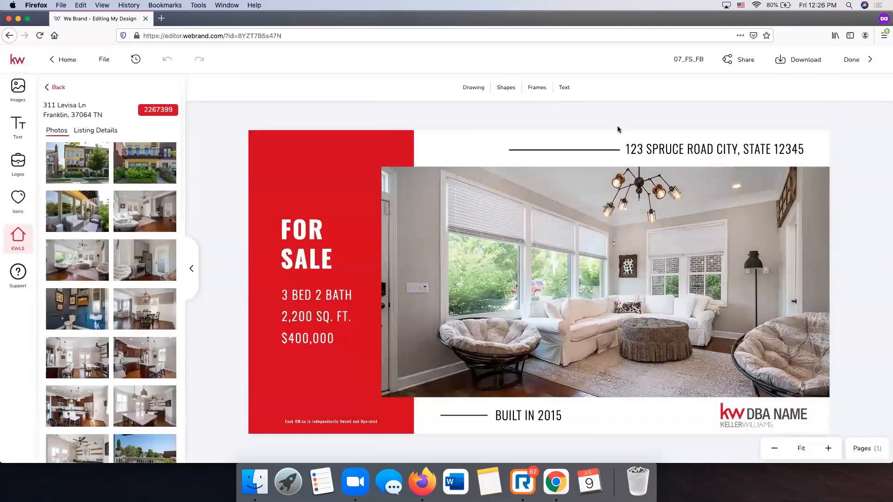
- Fill the placeholder address line with the listing's property address from Listing Details
{"action": "left_click", "coordinate": [683, 147]}
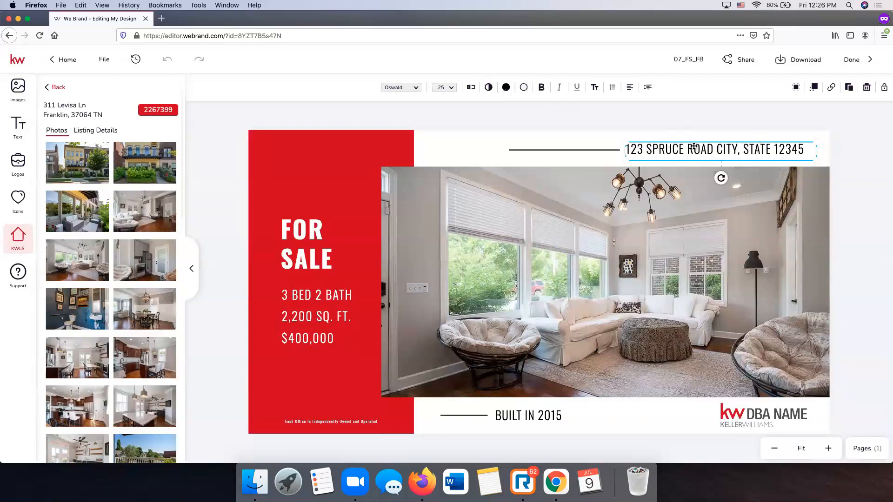
{"action": "double_click", "coordinate": [694, 148]}
{"action": "left_click", "coordinate": [740, 147]}
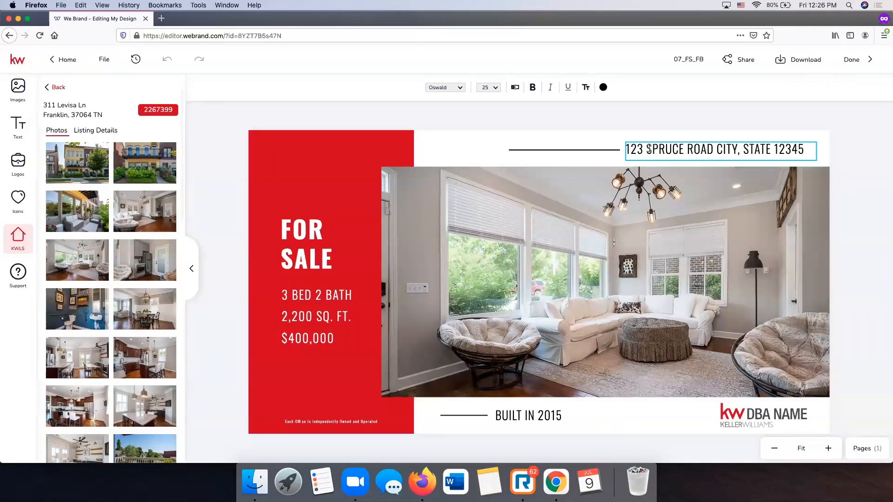
{"action": "left_click", "coordinate": [455, 90]}
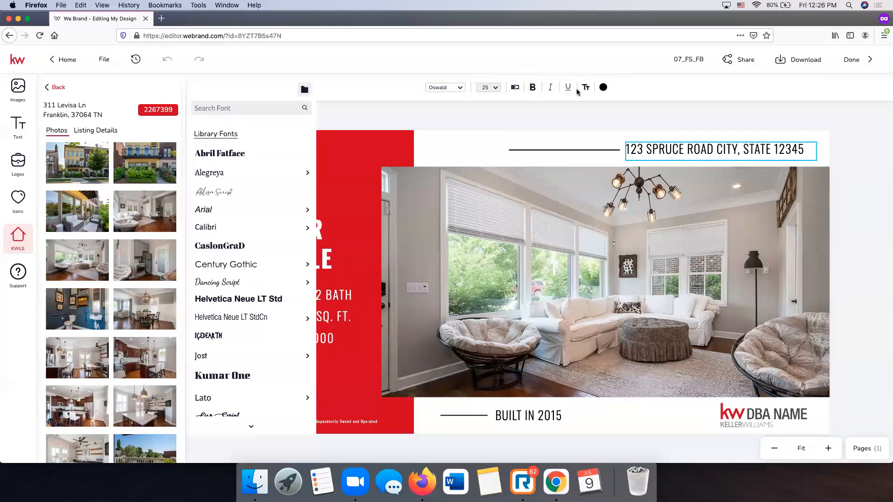
{"action": "left_click", "coordinate": [542, 114]}
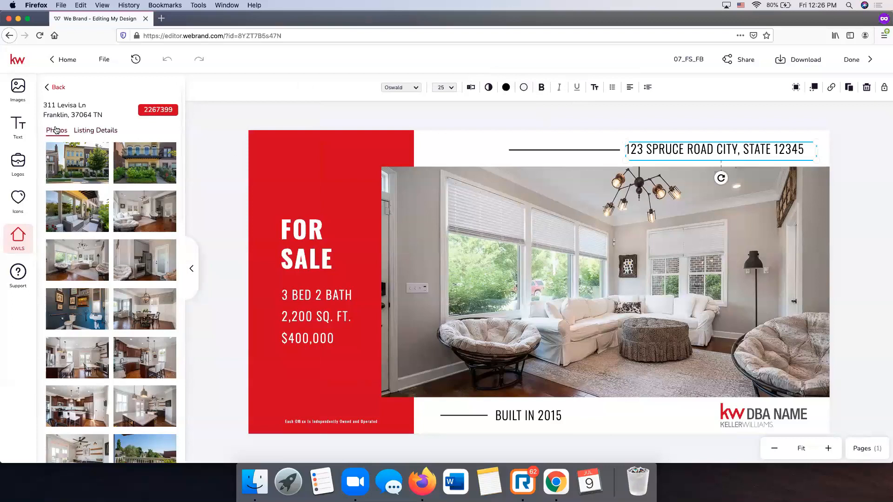
{"action": "left_click", "coordinate": [86, 132]}
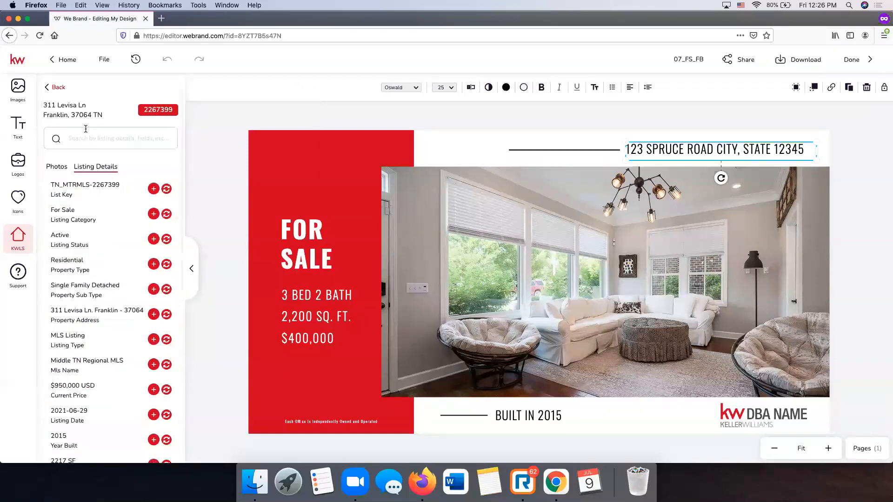
{"action": "scroll", "coordinate": [108, 199], "scroll_direction": "down", "scroll_amount": 2}
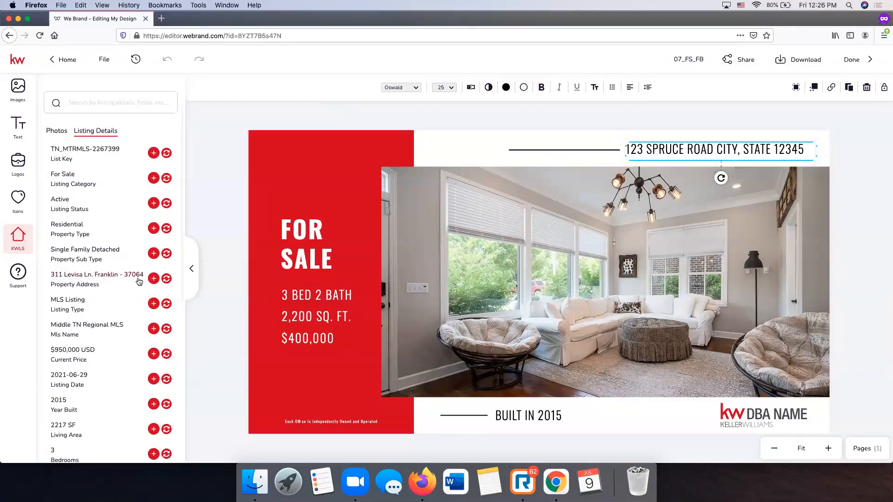
{"action": "left_click", "coordinate": [167, 278]}
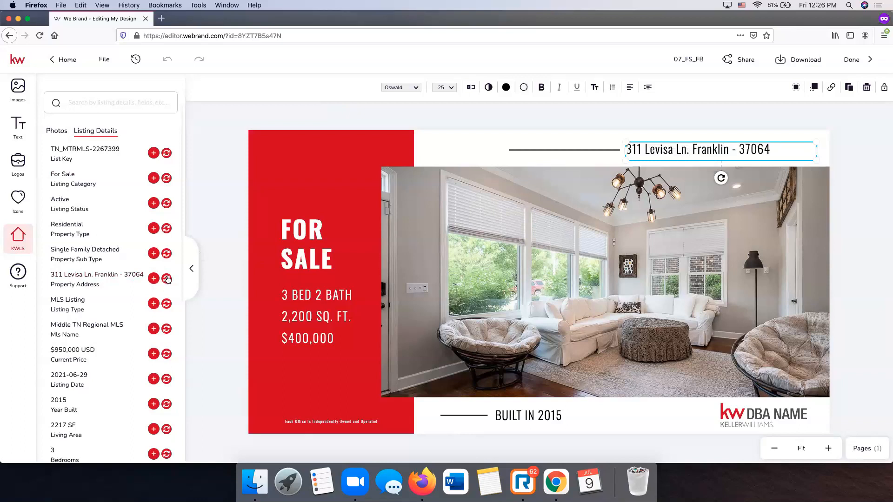
- Replace the dash before the zip code with ', TN' and nudge the address line right
{"action": "left_click", "coordinate": [884, 161]}
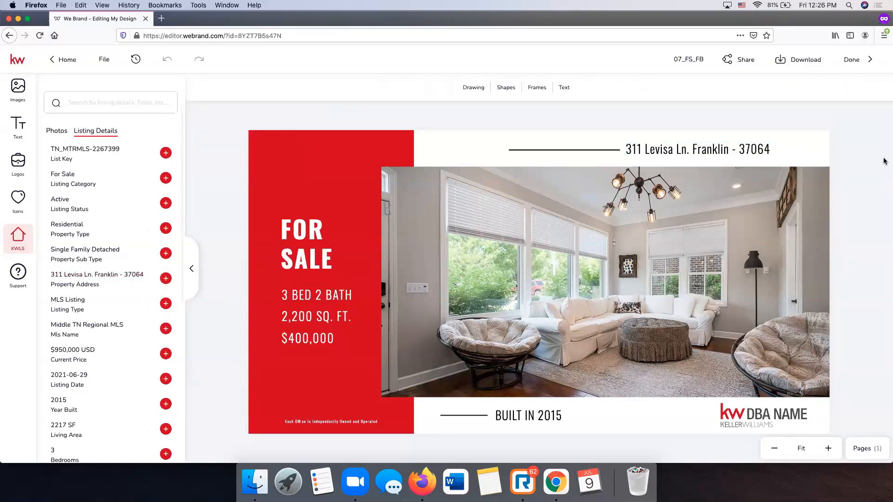
{"action": "double_click", "coordinate": [763, 149]}
{"action": "left_click", "coordinate": [763, 149]}
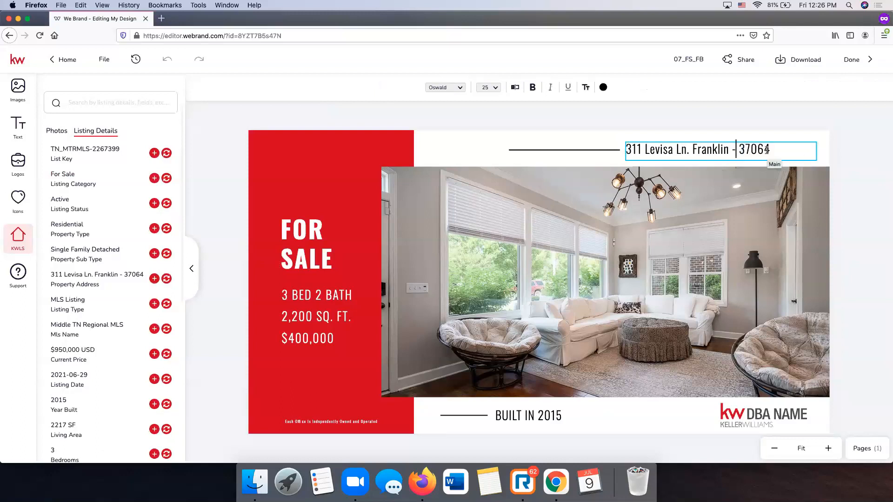
{"action": "key", "text": "BackSpace"}
{"action": "key", "text": "BackSpace"}
{"action": "key", "text": "BackSpace"}
{"action": "type", "text": ", TN"}
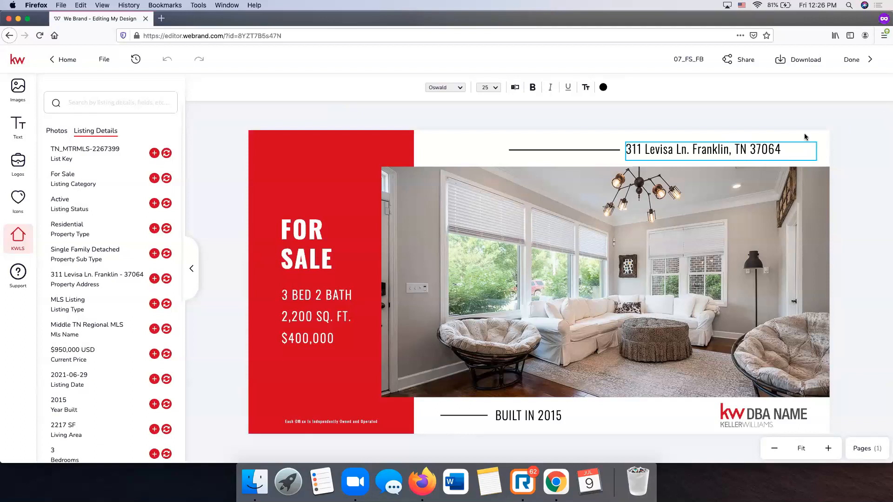
{"action": "left_click", "coordinate": [773, 141]}
{"action": "mouse_move", "coordinate": [773, 141]}
{"action": "left_mouse_down"}
{"action": "mouse_move", "coordinate": [791, 145]}
{"action": "mouse_move", "coordinate": [764, 141]}
{"action": "mouse_move", "coordinate": [791, 141]}
{"action": "mouse_move", "coordinate": [771, 141]}
{"action": "mouse_move", "coordinate": [783, 141]}
{"action": "left_mouse_up"}
- Edit the bath count in the stats text and widen the stats box so it fits
{"action": "left_click", "coordinate": [836, 175]}
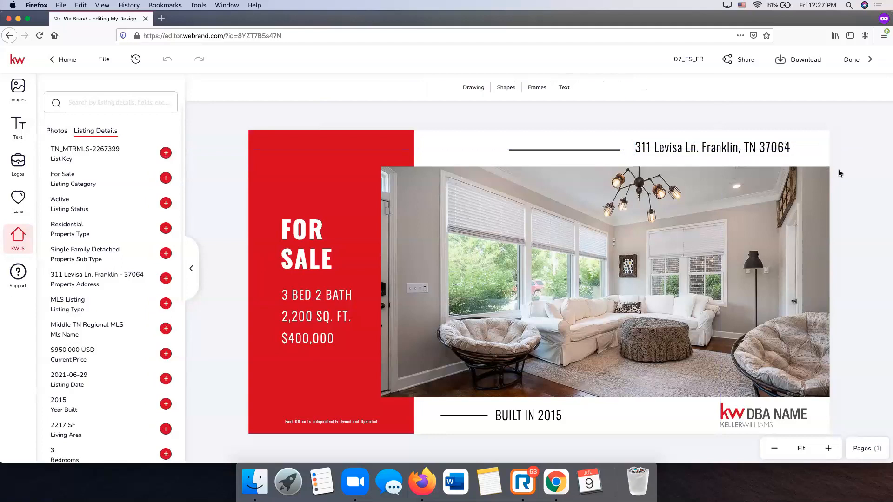
{"action": "left_click", "coordinate": [346, 297]}
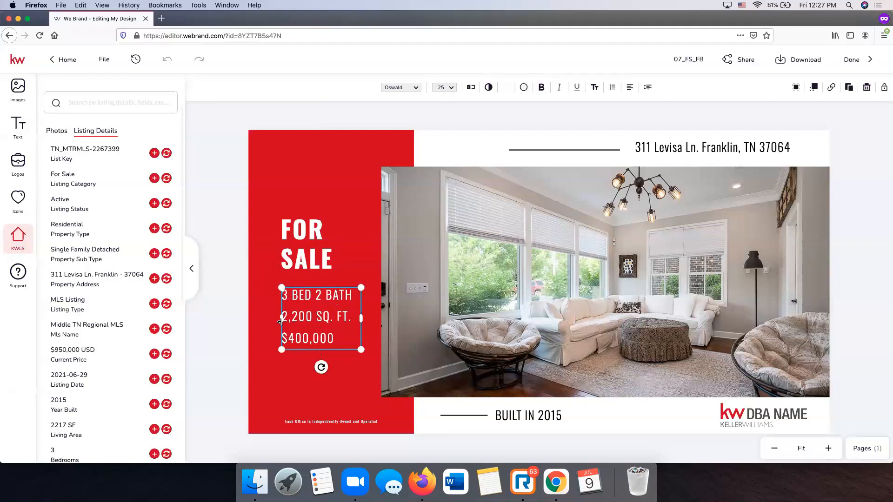
{"action": "scroll", "coordinate": [93, 320], "scroll_direction": "down", "scroll_amount": 3}
{"action": "scroll", "coordinate": [91, 324], "scroll_direction": "up", "scroll_amount": 2}
{"action": "scroll", "coordinate": [104, 339], "scroll_direction": "down", "scroll_amount": 3}
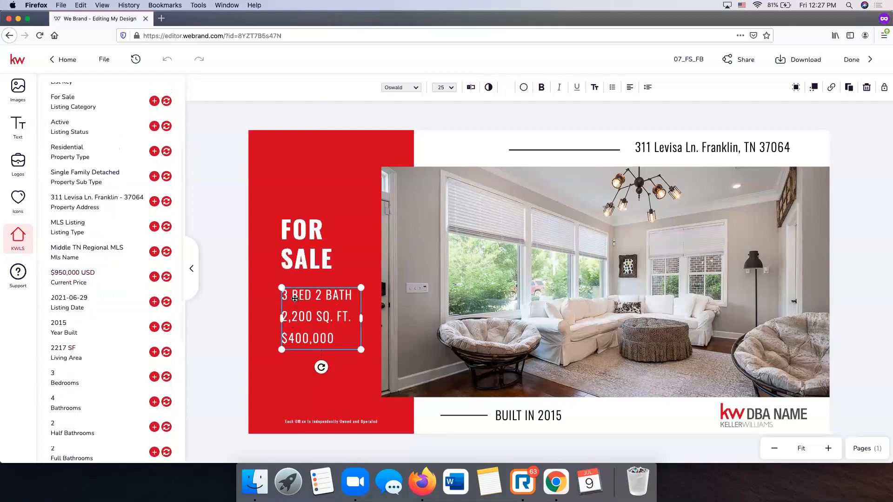
{"action": "double_click", "coordinate": [327, 316]}
{"action": "left_click", "coordinate": [319, 296]}
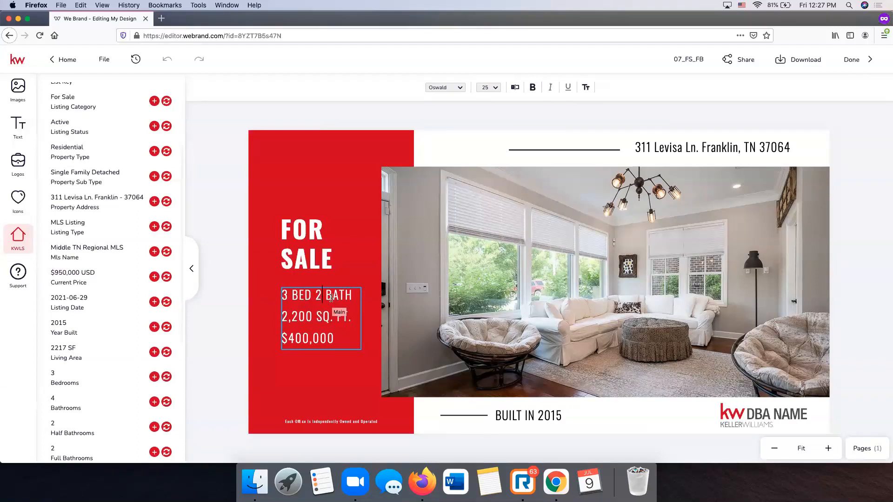
{"action": "key", "text": "BackSpace"}
{"action": "type", "text": "2.2"}
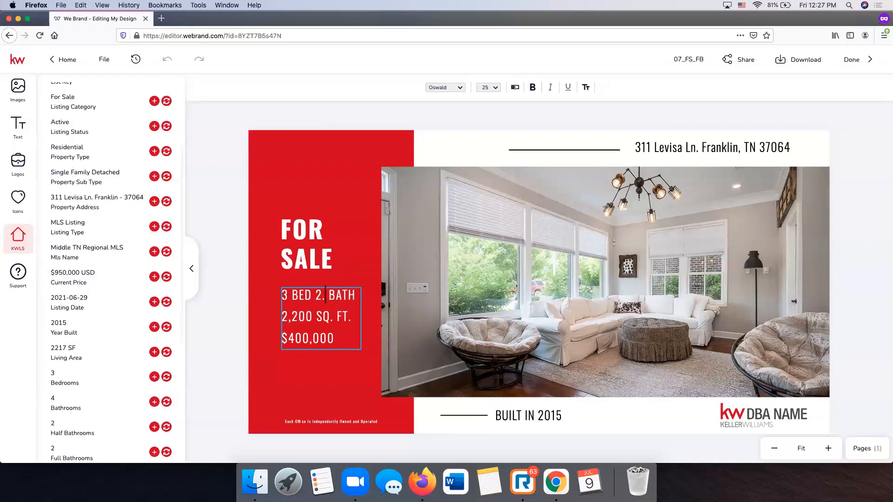
{"action": "left_click", "coordinate": [358, 306]}
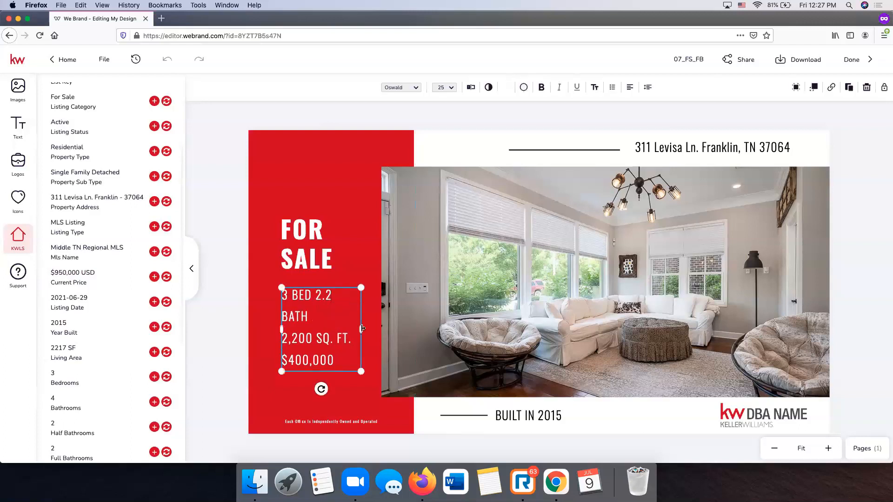
{"action": "left_click_drag", "start_coordinate": [362, 329], "coordinate": [372, 329]}
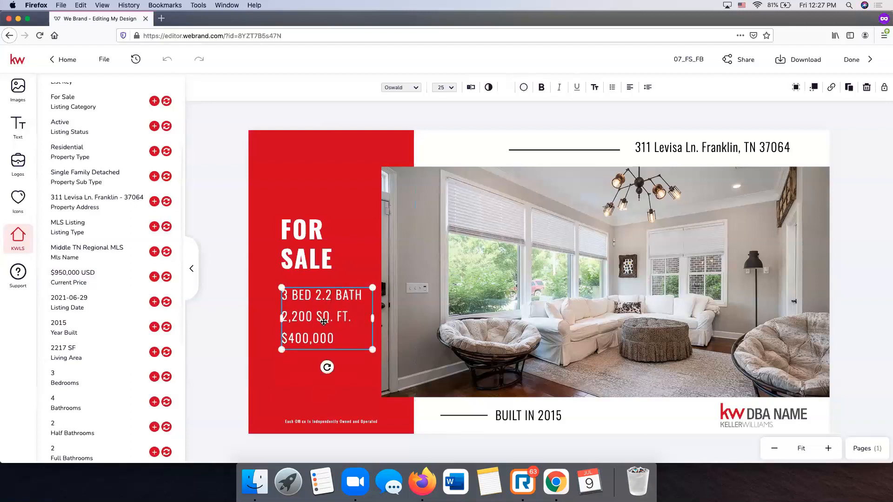
- Correct the first stats line to read 3 BED 4 BATH
{"action": "left_click", "coordinate": [330, 294]}
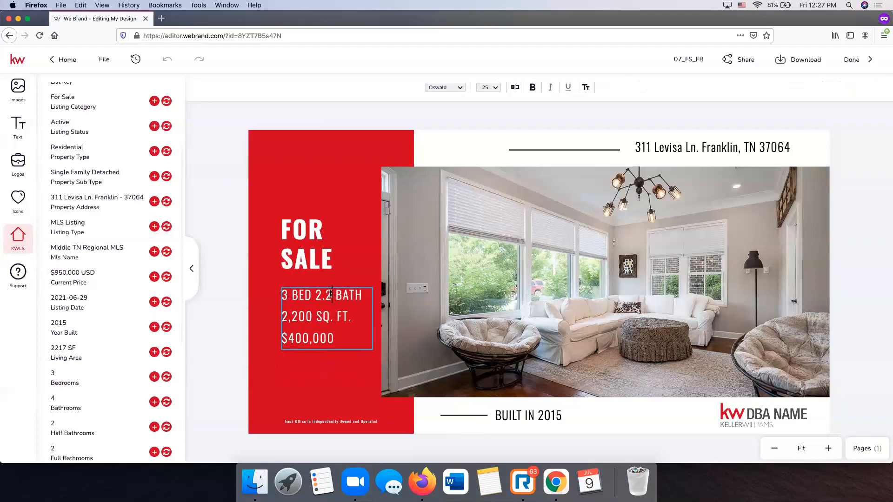
{"action": "left_click", "coordinate": [313, 316]}
{"action": "key", "text": "BackSpace"}
{"action": "key", "text": "BackSpace"}
{"action": "key", "text": "BackSpace"}
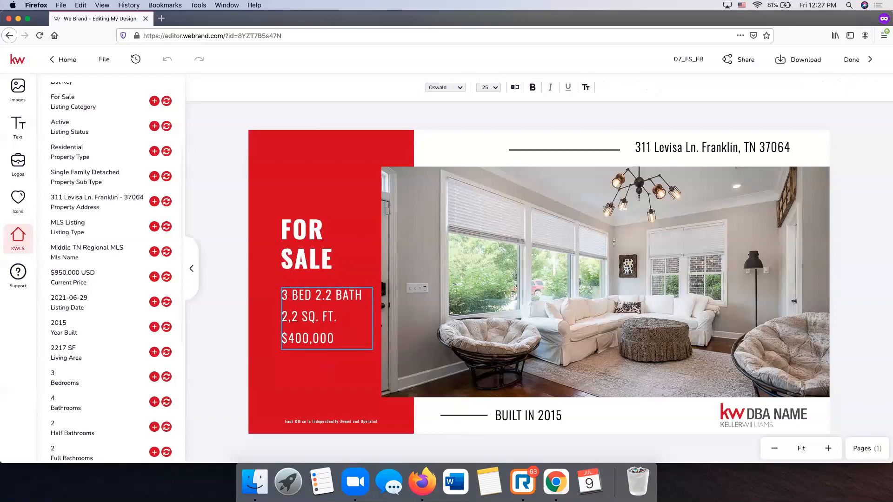
{"action": "left_click", "coordinate": [333, 295]}
{"action": "key", "text": "BackSpace"}
{"action": "key", "text": "BackSpace"}
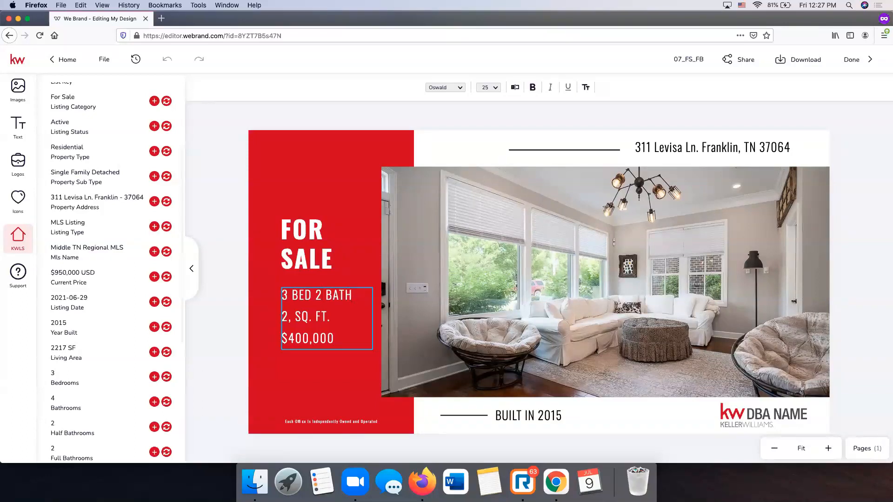
{"action": "key", "text": "BackSpace"}
{"action": "key", "text": "BackSpace"}
{"action": "key", "text": "BackSpace"}
{"action": "key", "text": "BackSpace"}
{"action": "type", "text": "4 ba"}
{"action": "key", "text": "BackSpace"}
{"action": "type", "text": "BATH"}
- Set the square footage to 2217 SQ. FT. and the price to $950,000
{"action": "left_click", "coordinate": [297, 317]}
{"action": "key", "text": "BackSpace"}
{"action": "type", "text": "217"}
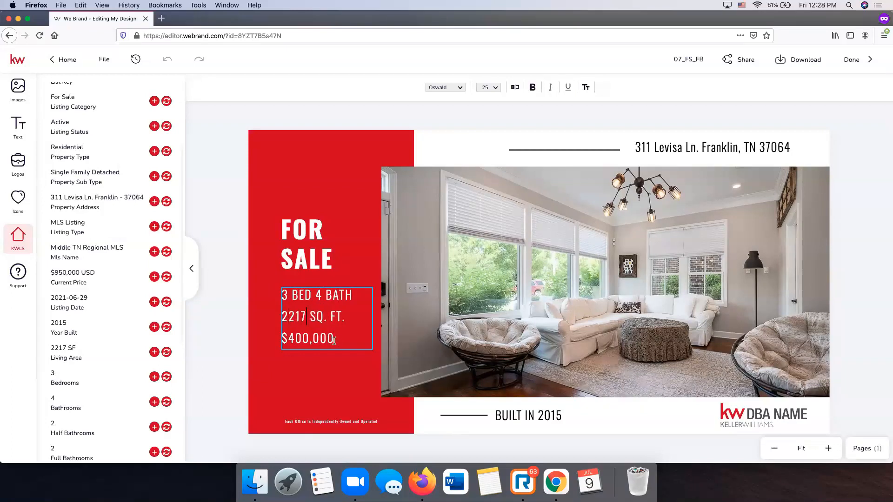
{"action": "key", "text": "BackSpace"}
{"action": "key", "text": "BackSpace"}
{"action": "key", "text": "BackSpace"}
{"action": "key", "text": "BackSpace"}
{"action": "key", "text": "BackSpace"}
{"action": "key", "text": "BackSpace"}
{"action": "type", "text": "950,000"}
{"action": "key", "text": "Escape"}
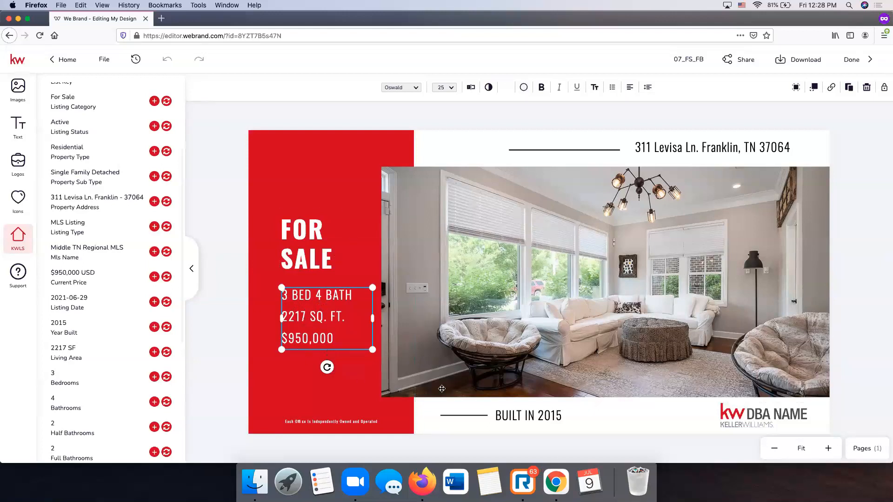
- Change the footer year text to read BUILT IN 2015
{"action": "left_click", "coordinate": [544, 413]}
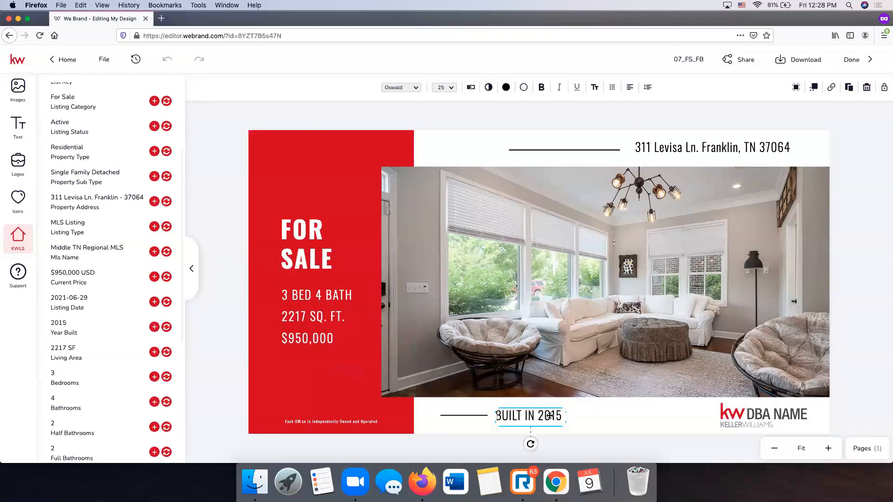
{"action": "left_click", "coordinate": [550, 416]}
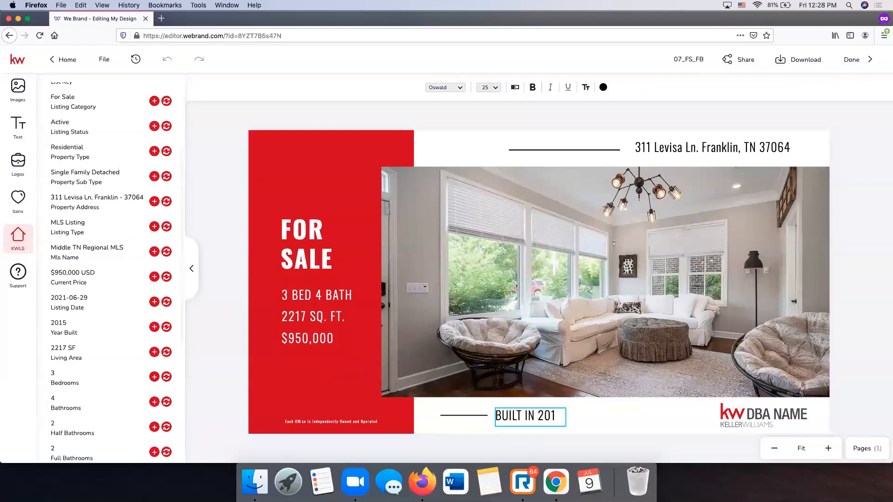
{"action": "type", "text": "5"}
{"action": "key", "text": "Escape"}
{"action": "left_click", "coordinate": [783, 415]}
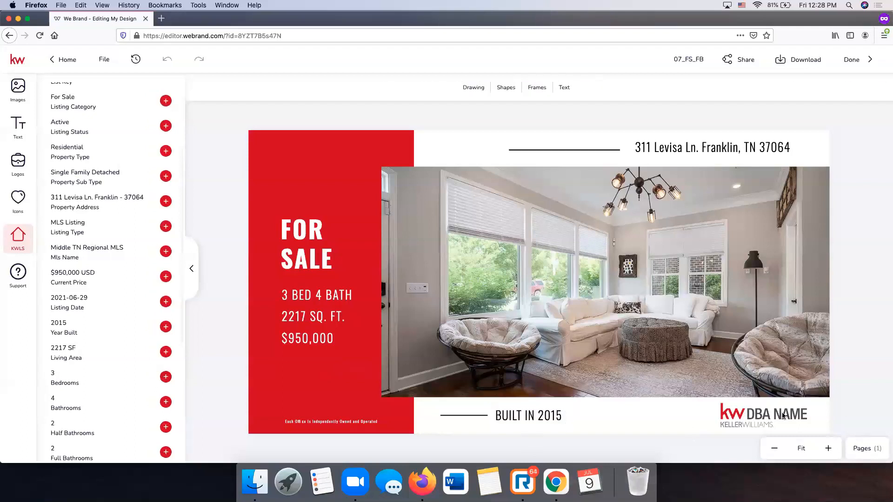
- Select the DBA NAME placeholder logo in the footer to bring up Logos
{"action": "left_click", "coordinate": [759, 420]}
{"action": "left_click", "coordinate": [755, 416]}
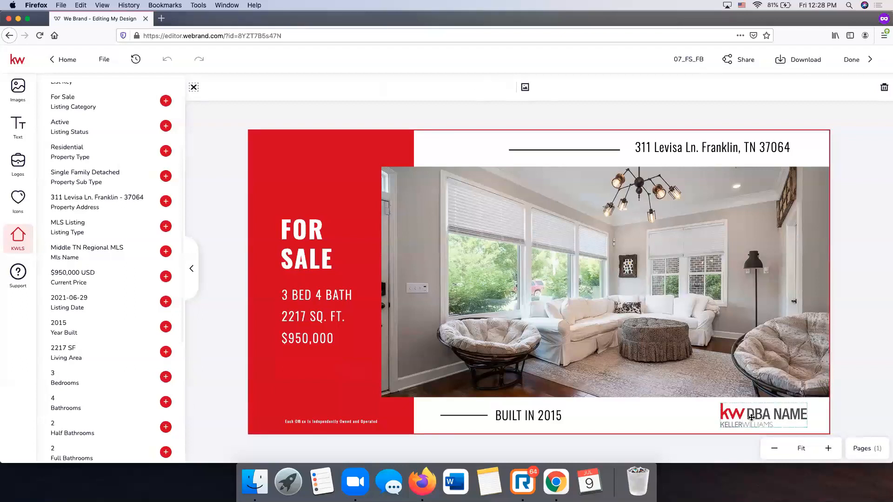
{"action": "left_click", "coordinate": [751, 418]}
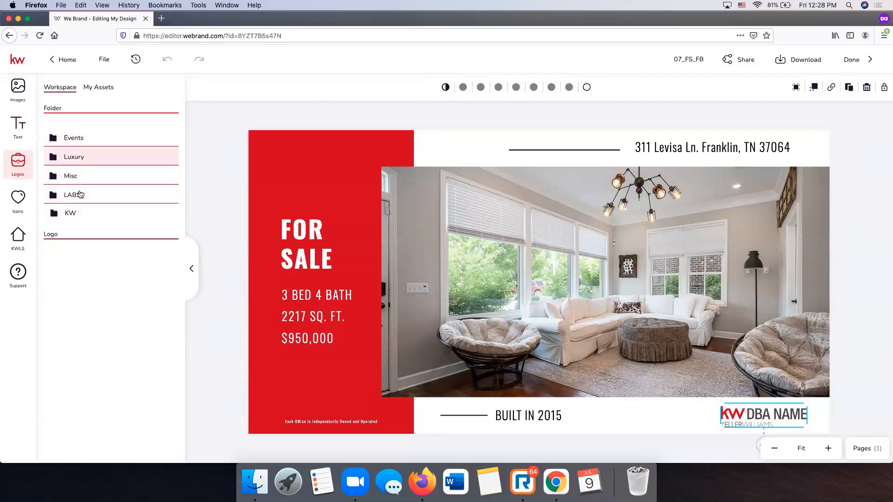
- Replace the placeholder with the Keller Williams secondary logo from My Assets, shrink it, and shift it right
{"action": "left_click", "coordinate": [97, 89]}
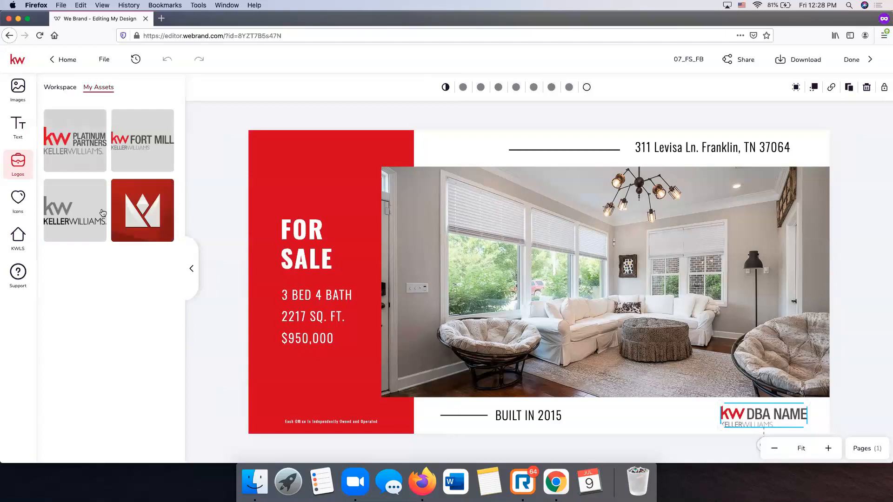
{"action": "mouse_move", "coordinate": [74, 211]}
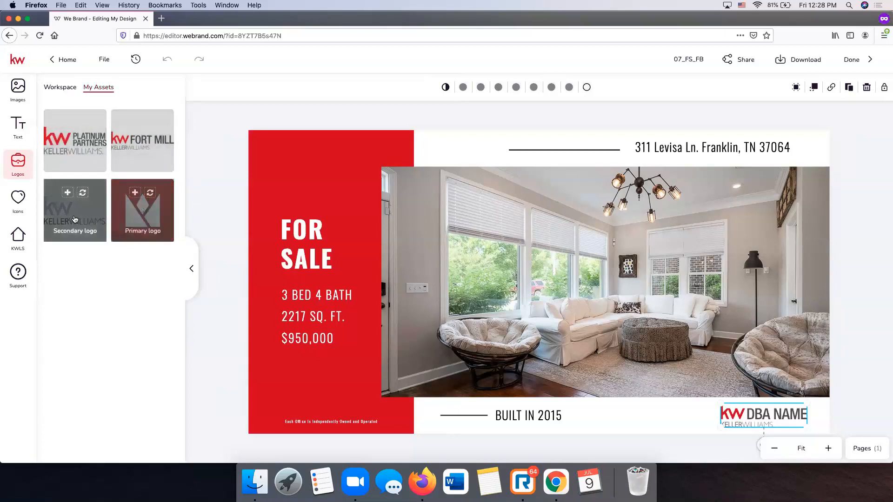
{"action": "left_click", "coordinate": [84, 196]}
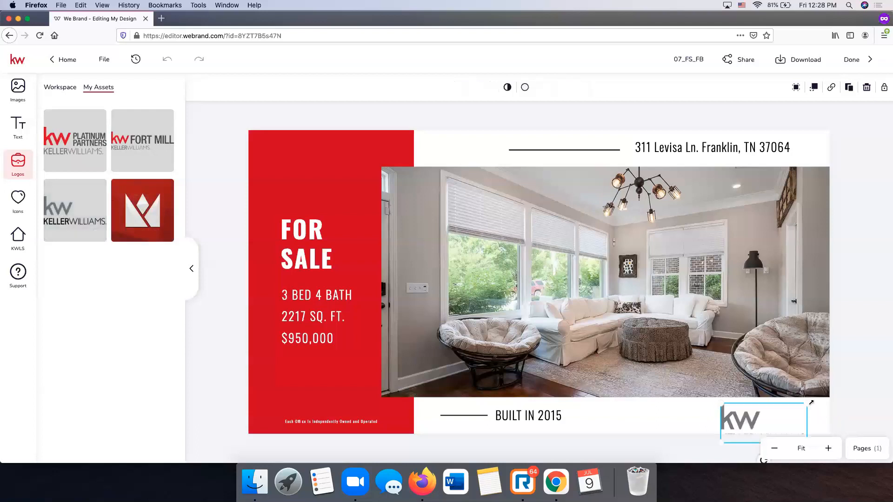
{"action": "mouse_move", "coordinate": [808, 403]}
{"action": "left_mouse_down"}
{"action": "mouse_move", "coordinate": [743, 407]}
{"action": "mouse_move", "coordinate": [774, 416]}
{"action": "left_mouse_up"}
{"action": "left_click", "coordinate": [872, 407]}
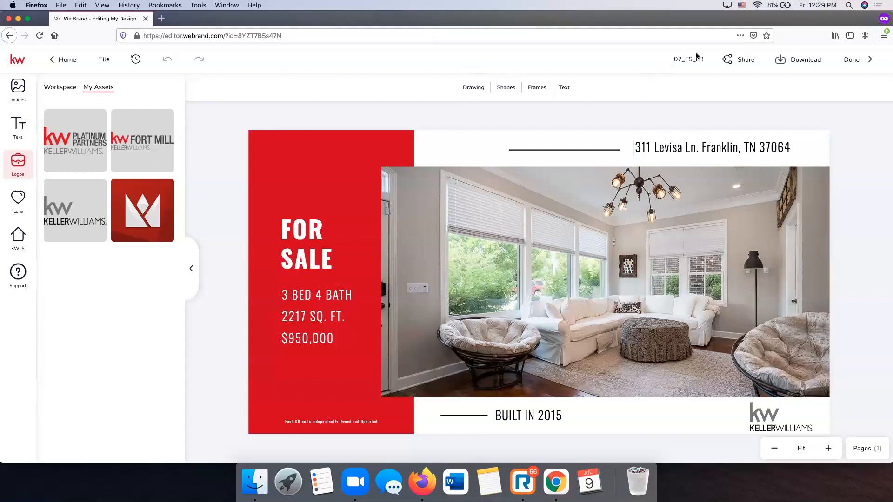
- Rename the flier design from 07_FS_FB to 'Levisa For Sale FB'
{"action": "left_click", "coordinate": [103, 61]}
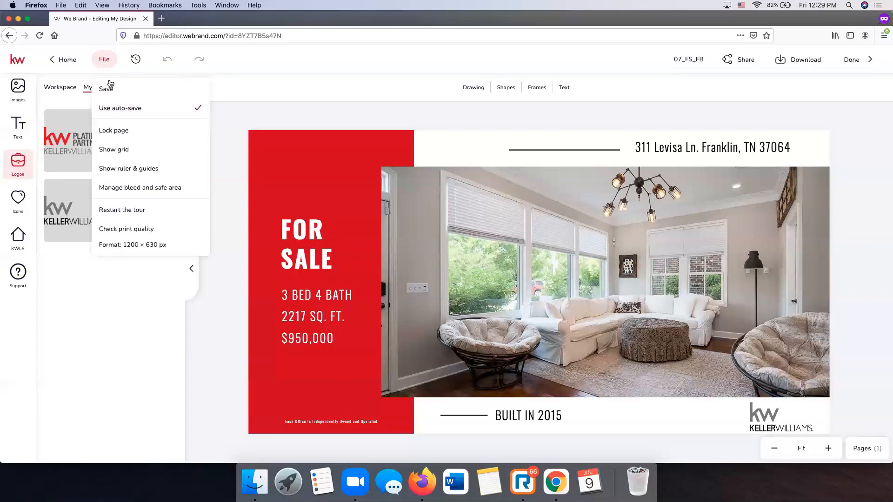
{"action": "left_click", "coordinate": [289, 115]}
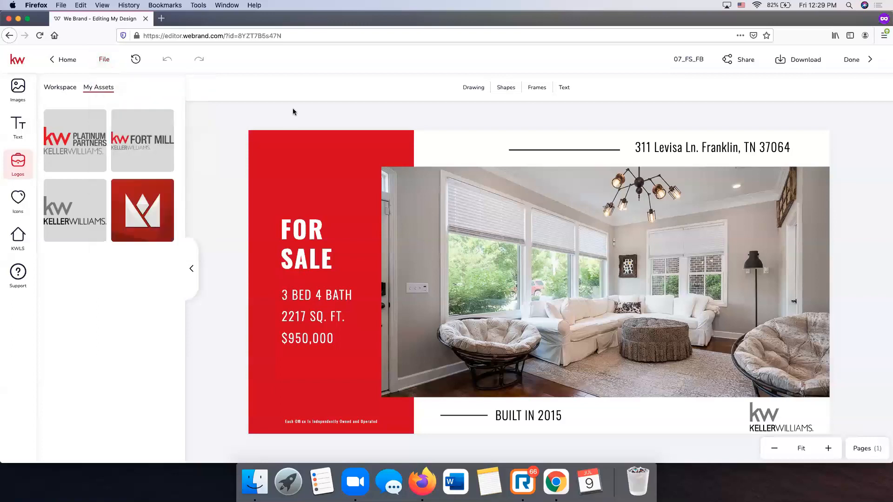
{"action": "double_click", "coordinate": [688, 60]}
{"action": "type", "text": "Levisa For Sale FB"}
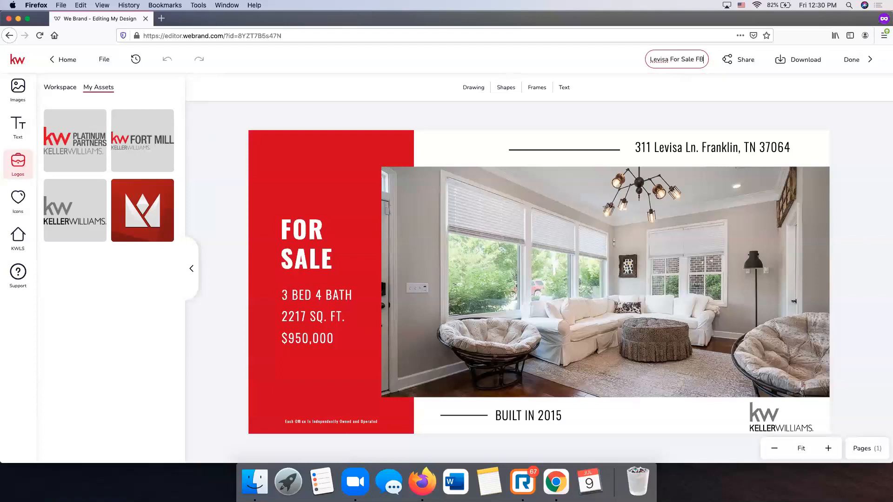
{"action": "key", "text": "Return"}
{"action": "left_click", "coordinate": [804, 64]}
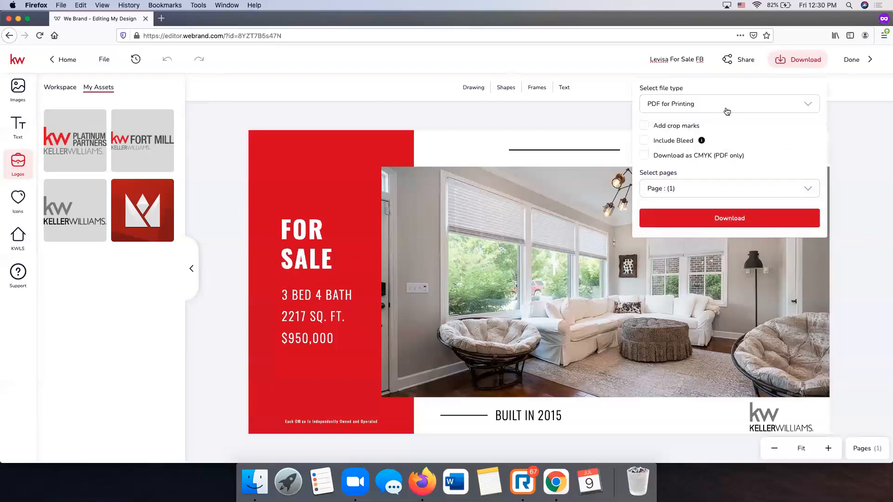
- Download the flier as a JPG image instead of PDF for Printing
{"action": "left_click", "coordinate": [701, 108]}
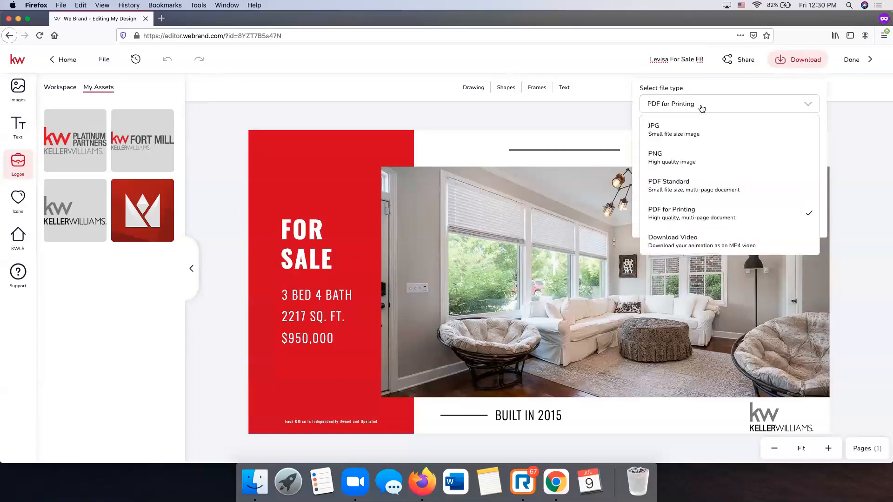
{"action": "left_click", "coordinate": [693, 134]}
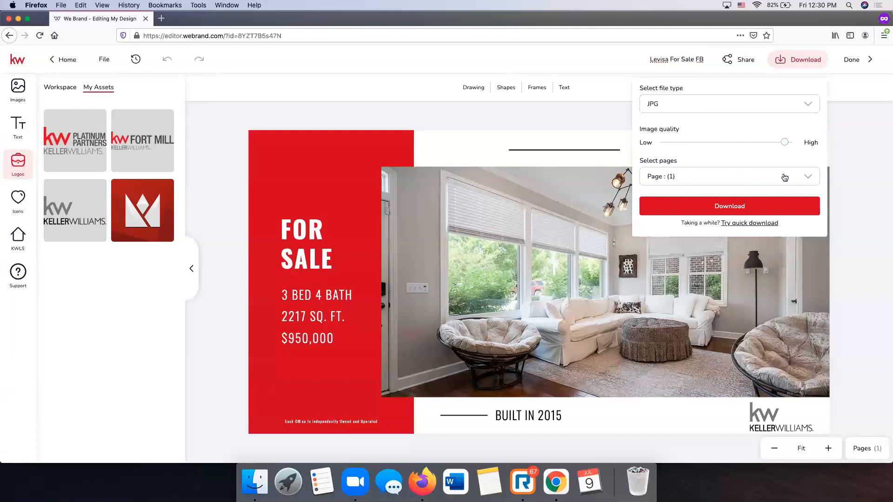
{"action": "left_click", "coordinate": [718, 208]}
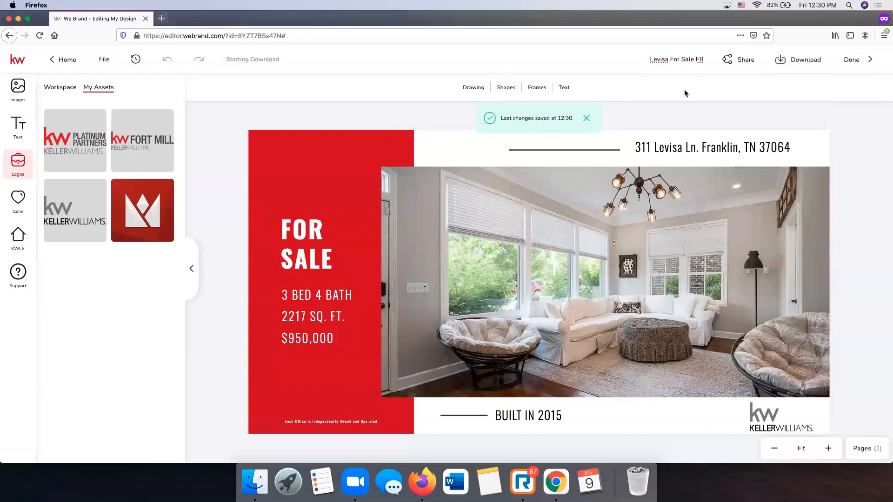
- View the downloaded Levisa flier JPG in Preview, close it, and exit the editor with Done
{"action": "left_click", "coordinate": [402, 278]}
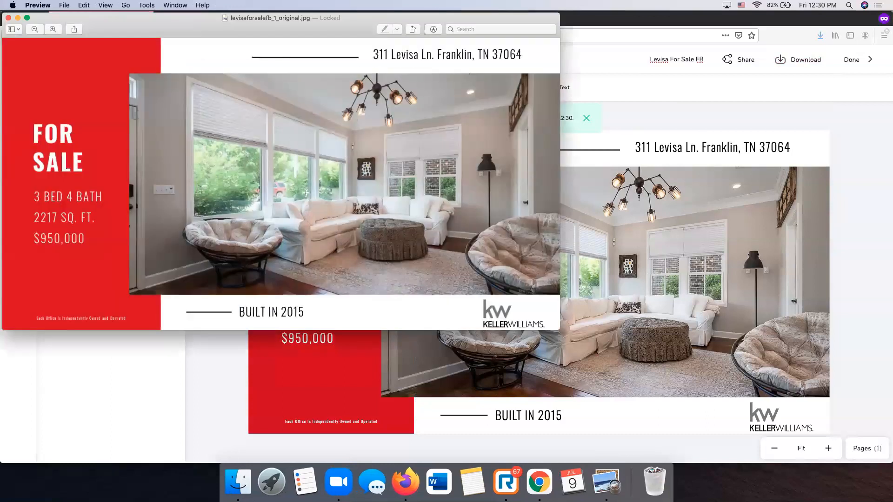
{"action": "left_click_drag", "start_coordinate": [308, 21], "coordinate": [382, 57]}
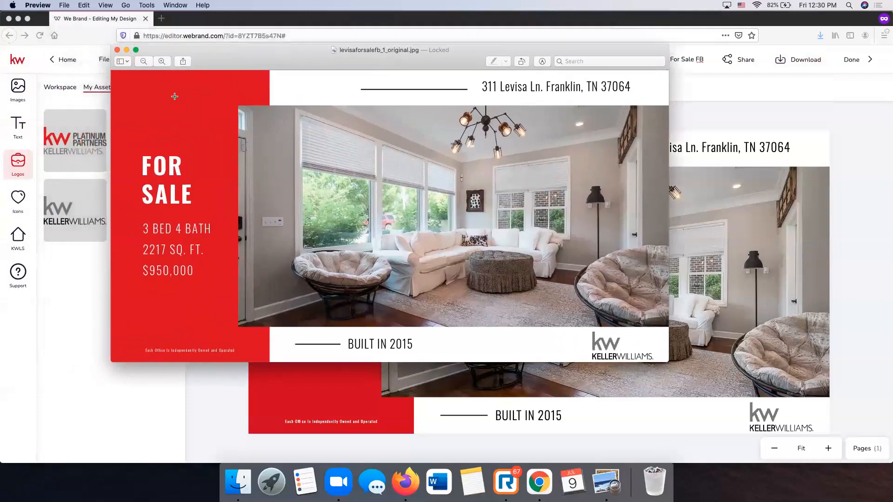
{"action": "left_click", "coordinate": [116, 51]}
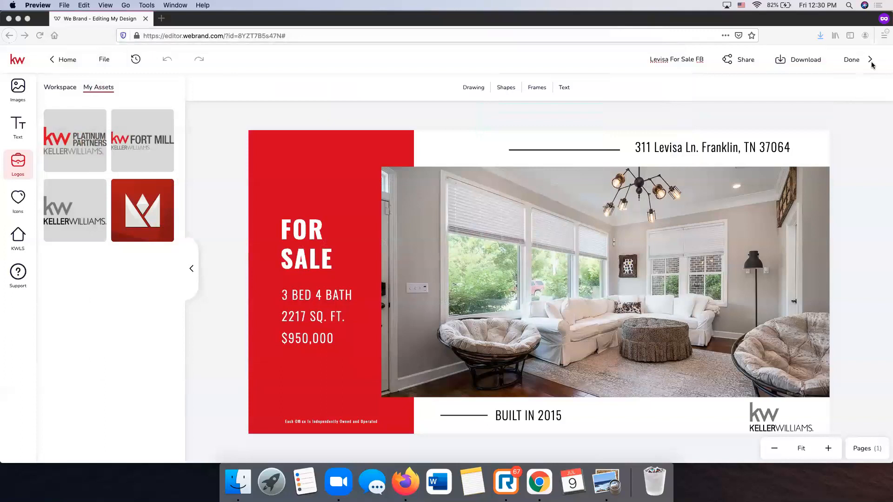
{"action": "left_click", "coordinate": [861, 196]}
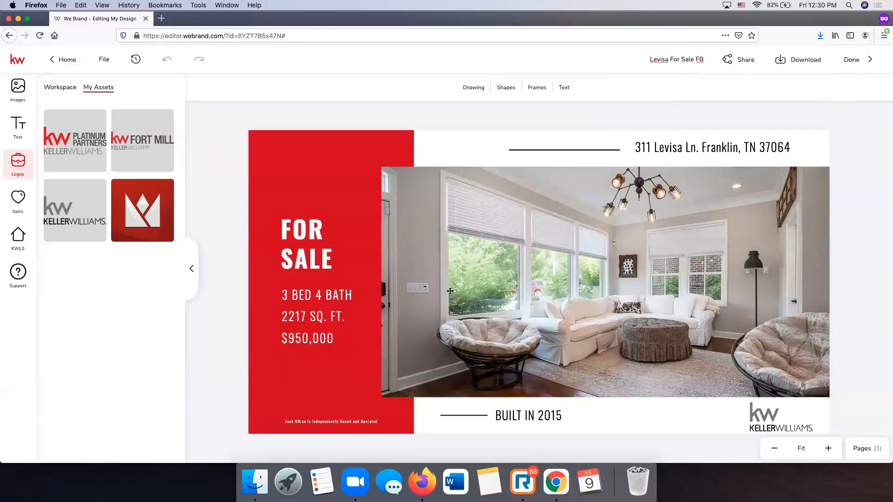
{"action": "left_click", "coordinate": [851, 63]}
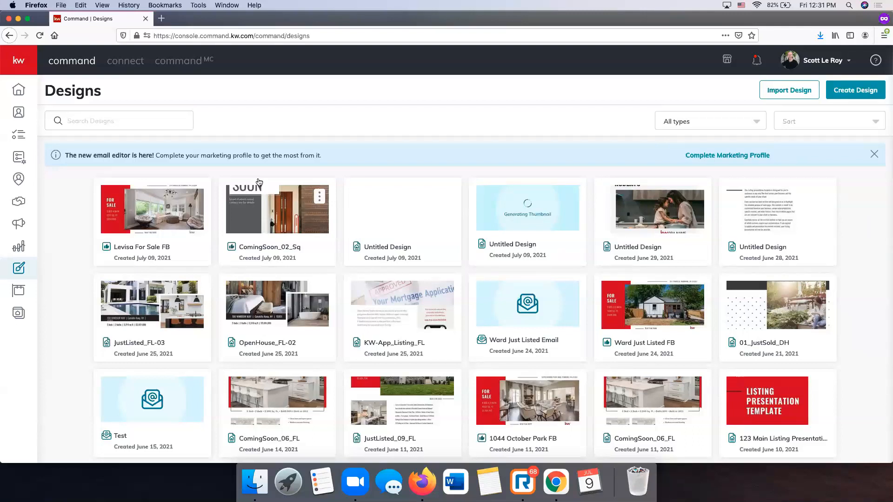
- Create a new campaign from the Campaigns section using the Social Post type
{"action": "left_click", "coordinate": [20, 225]}
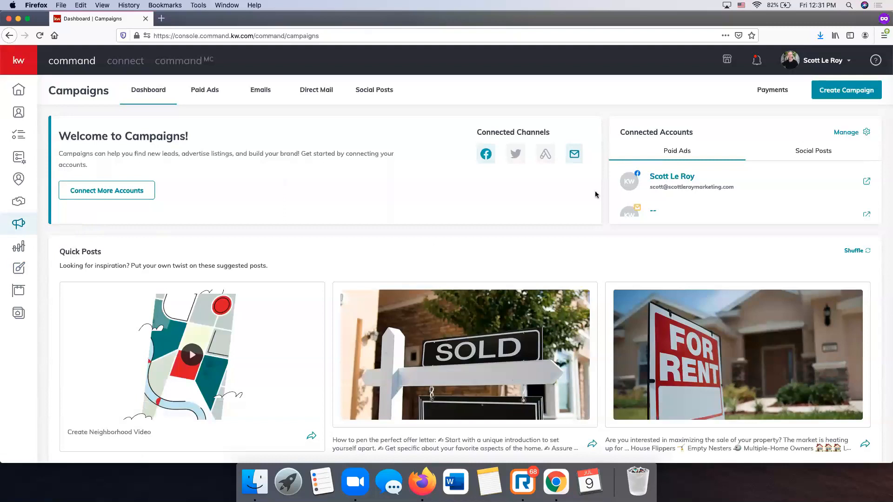
{"action": "left_click", "coordinate": [852, 92]}
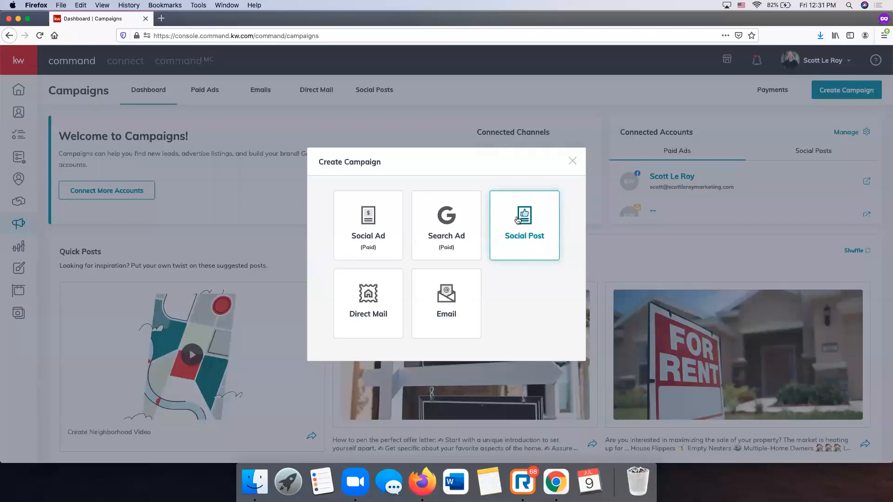
{"action": "left_click", "coordinate": [534, 223]}
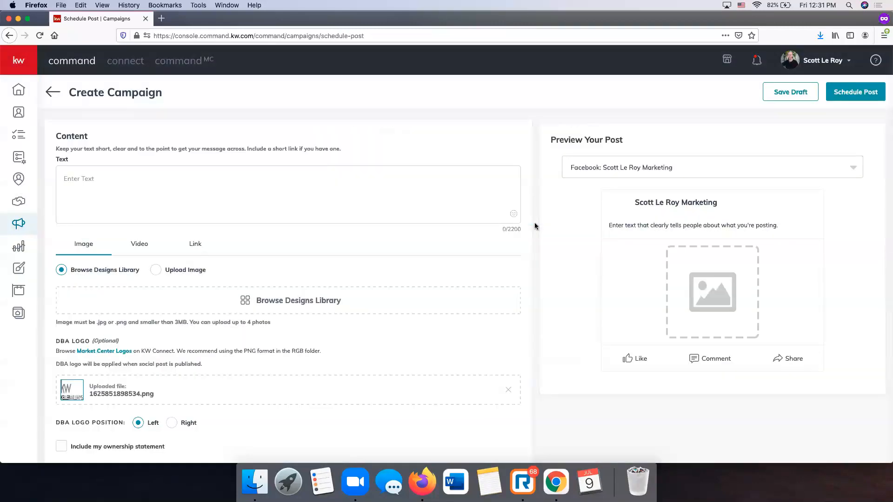
{"action": "scroll", "coordinate": [311, 188], "scroll_direction": "down", "scroll_amount": 3}
{"action": "scroll", "coordinate": [311, 189], "scroll_direction": "up", "scroll_amount": 3}
{"action": "left_click", "coordinate": [189, 192]}
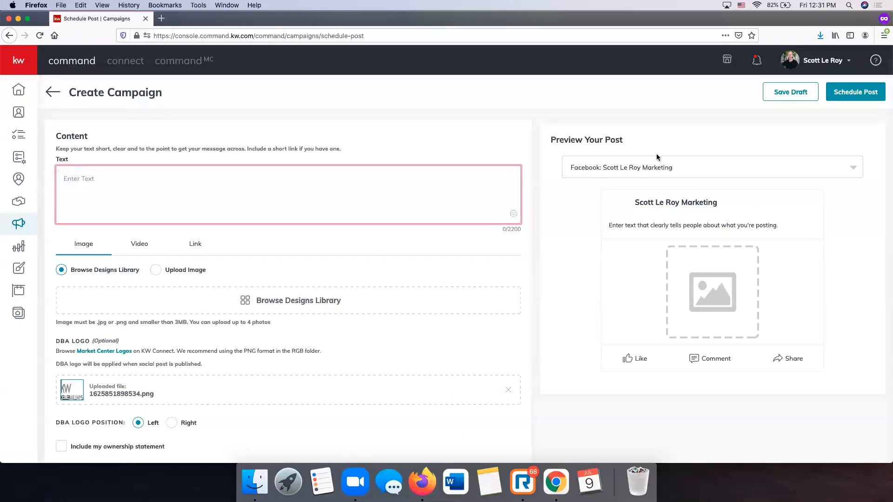
{"action": "left_click", "coordinate": [810, 65]}
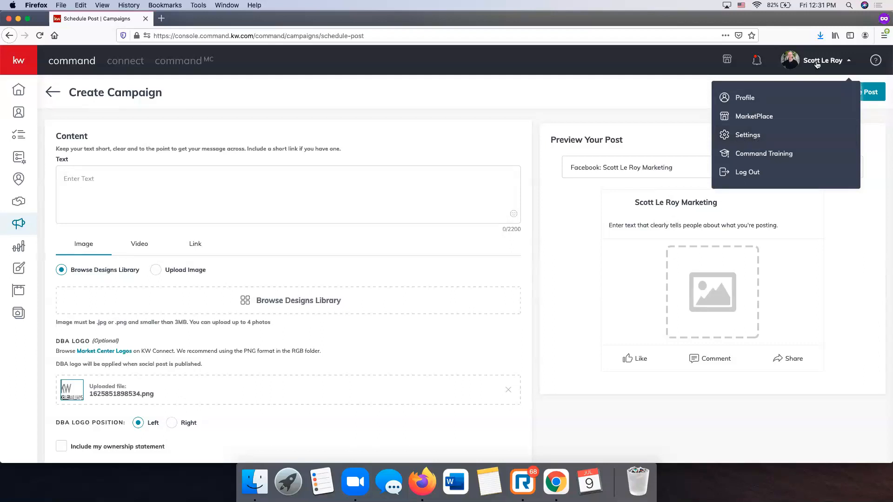
{"action": "left_click", "coordinate": [656, 115]}
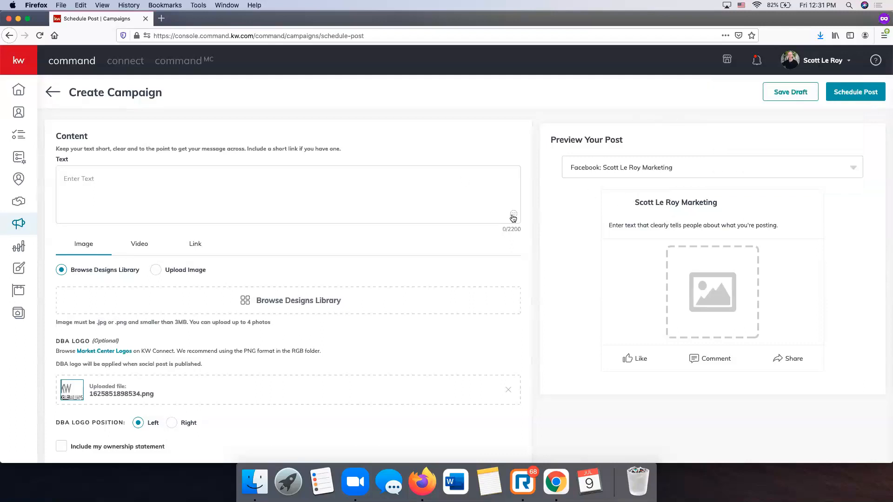
{"action": "scroll", "coordinate": [512, 217], "scroll_direction": "down", "scroll_amount": 5}
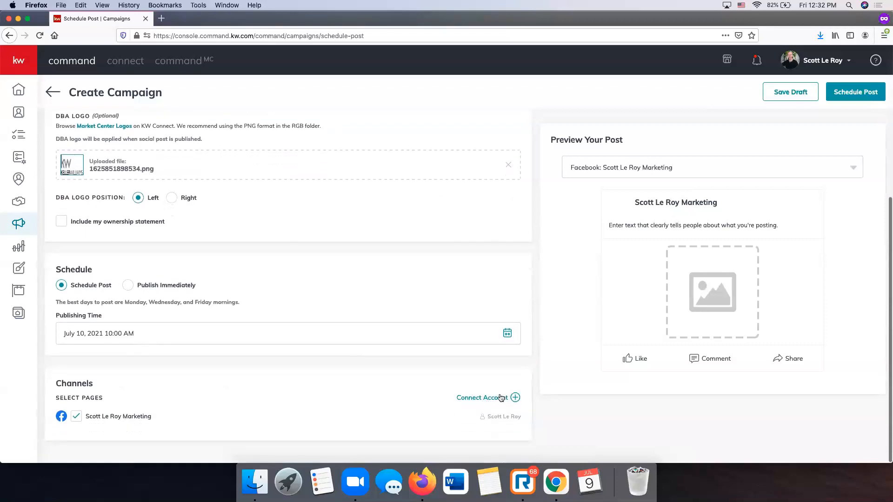
{"action": "scroll", "coordinate": [446, 399], "scroll_direction": "up", "scroll_amount": 5}
{"action": "left_click", "coordinate": [150, 188]}
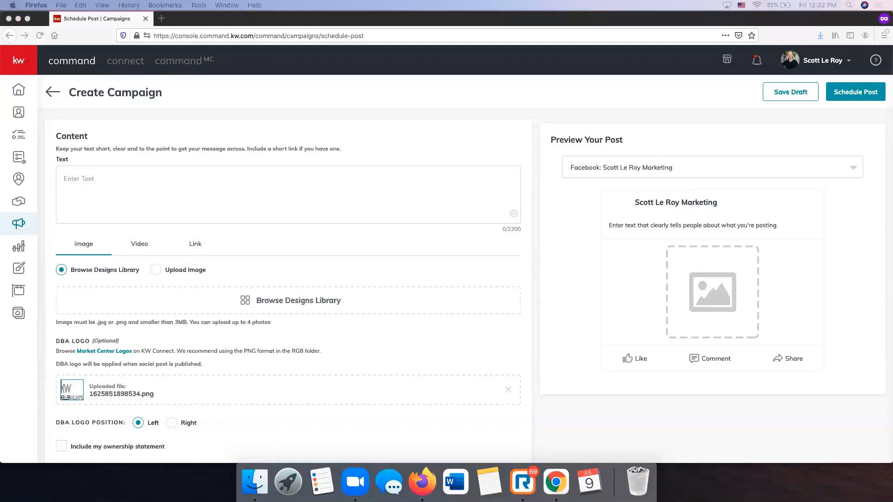
{"action": "left_click", "coordinate": [233, 191]}
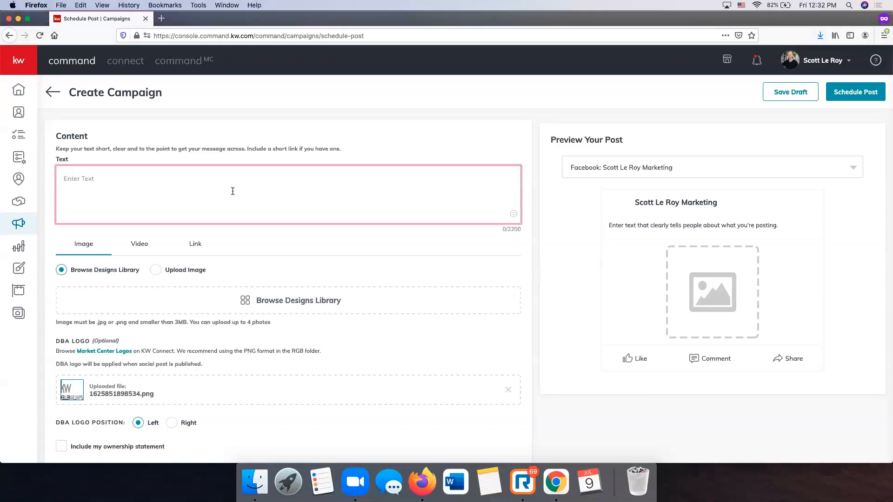
- Write the post: 'Just Listed in Franklin', the pasted Berry Farms description, and 'Contact Today for More Information'
{"action": "type", "text": "Just Li"}
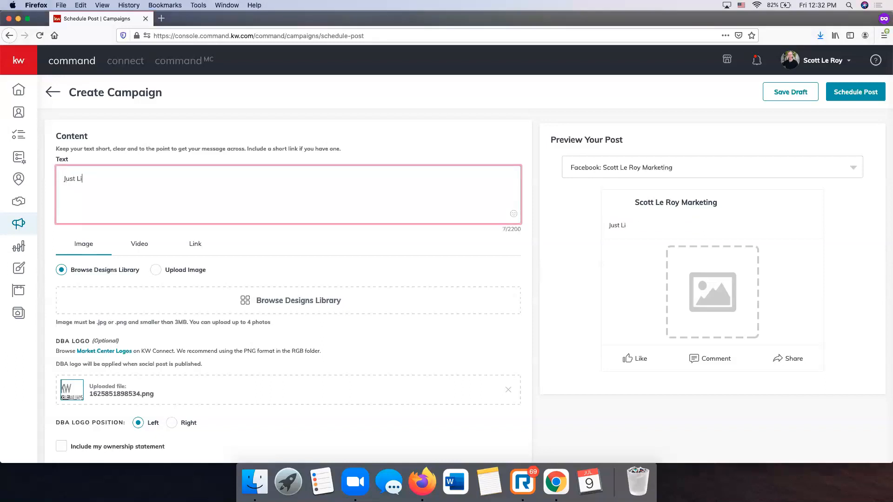
{"action": "type", "text": "sted in Franklin!"}
{"action": "type", "text": "Great opportunity to purchase a LIVE/WORK Unit in Berry Farms! Own a business in a thriving neighborhood. Elegant living space with 3 bedrooms and 2 porches located in the prime location in the mixed-use neighborhood. Maximize your investment and business! https://berryfarmstn.com/"}
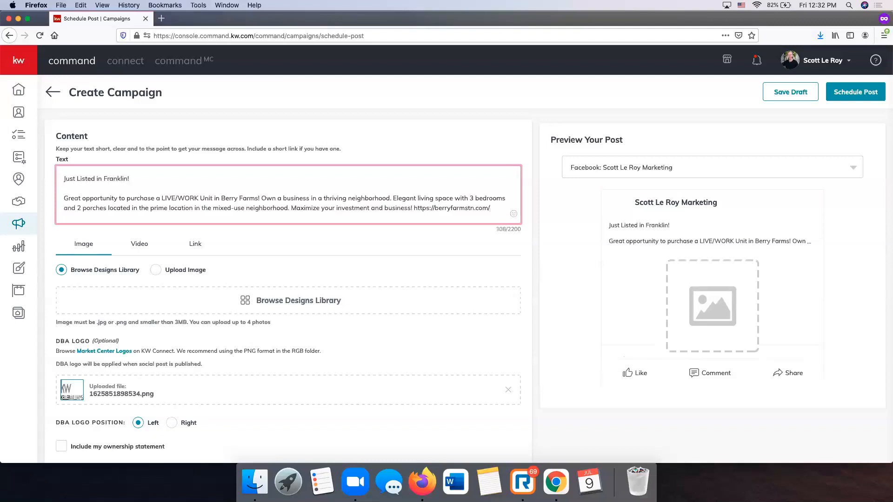
{"action": "key", "text": "Return"}
{"action": "key", "text": "Return"}
{"action": "type", "text": "Contact To"}
{"action": "key", "text": "BackSpace"}
{"action": "type", "text": "Today for More"}
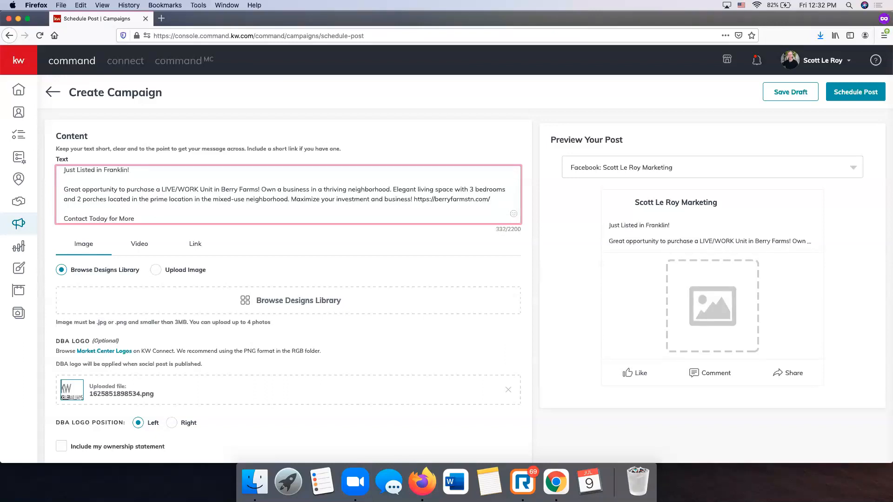
{"action": "type", "text": " Information!"}
{"action": "scroll", "coordinate": [392, 196], "scroll_direction": "up", "scroll_amount": 1}
{"action": "scroll", "coordinate": [392, 196], "scroll_direction": "down", "scroll_amount": 1}
{"action": "scroll", "coordinate": [297, 219], "scroll_direction": "down", "scroll_amount": 1}
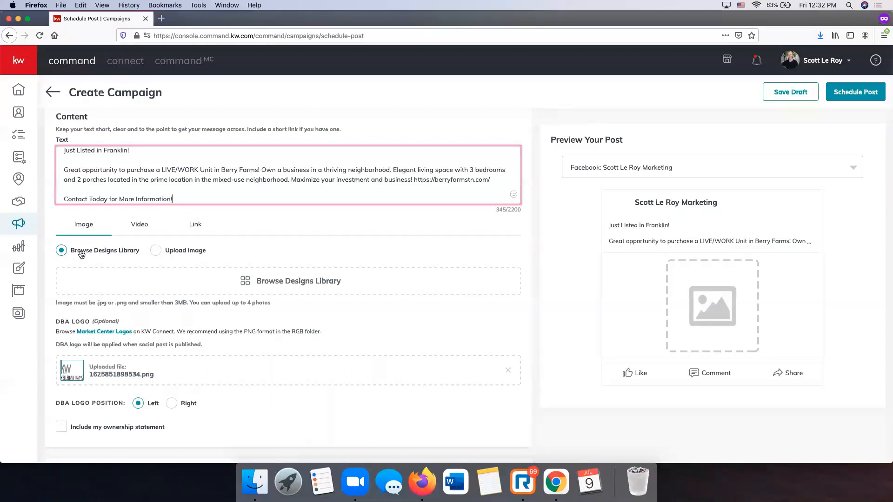
- Attach the Levisa For Sale FB design as the post image, cropped to Wide (1.91:1)
{"action": "left_click", "coordinate": [295, 281]}
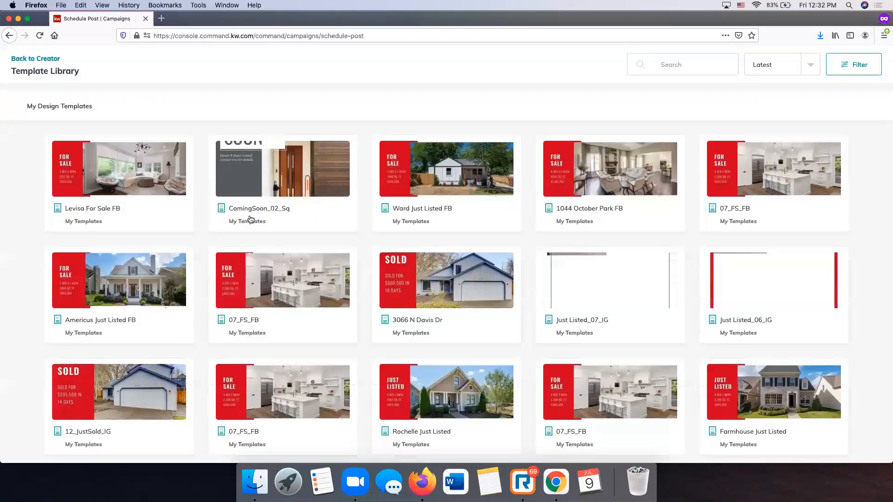
{"action": "left_click", "coordinate": [140, 173]}
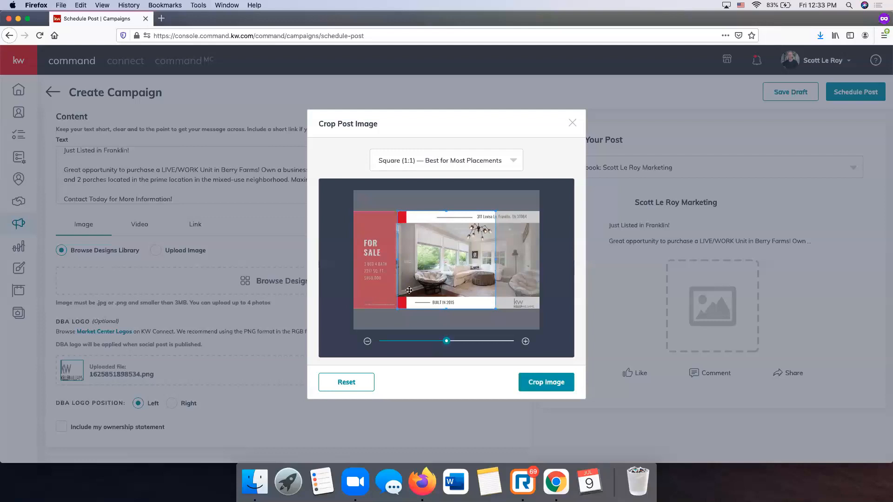
{"action": "left_click", "coordinate": [454, 160]}
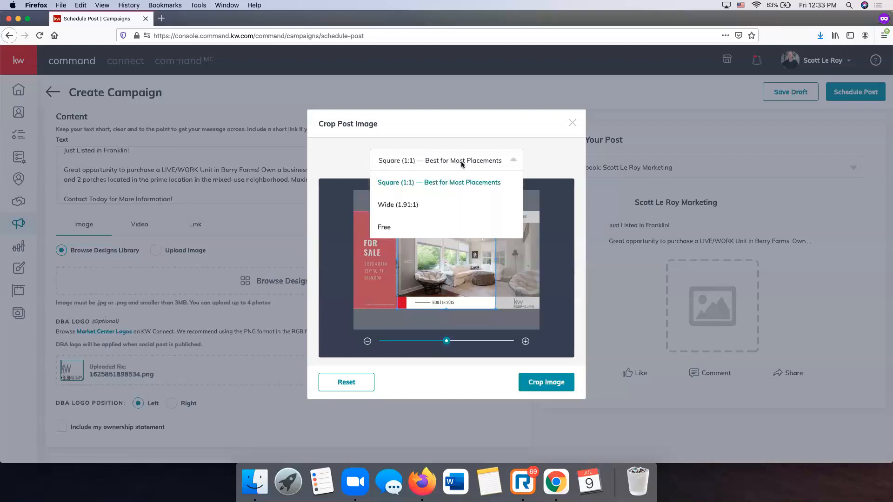
{"action": "left_click", "coordinate": [389, 206]}
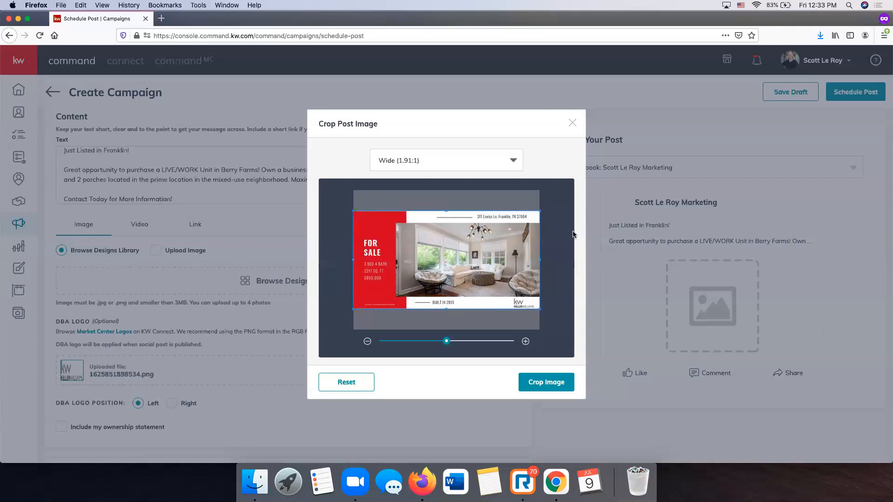
{"action": "left_click", "coordinate": [546, 380]}
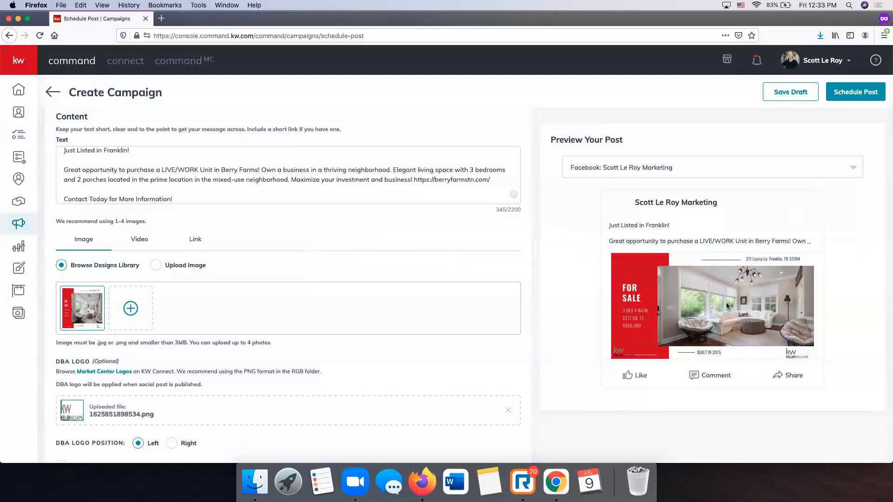
{"action": "scroll", "coordinate": [330, 247], "scroll_direction": "down", "scroll_amount": 5}
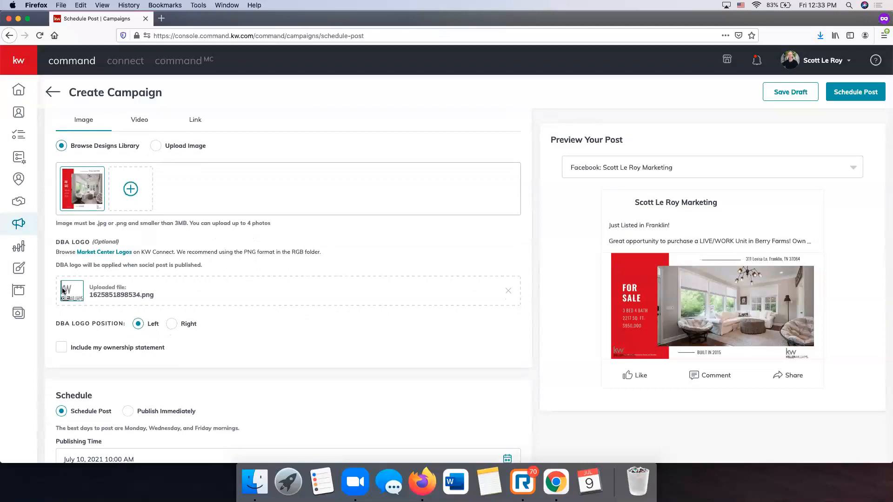
- Remove the attached DBA logo from the post
{"action": "scroll", "coordinate": [804, 354], "scroll_direction": "down", "scroll_amount": 1}
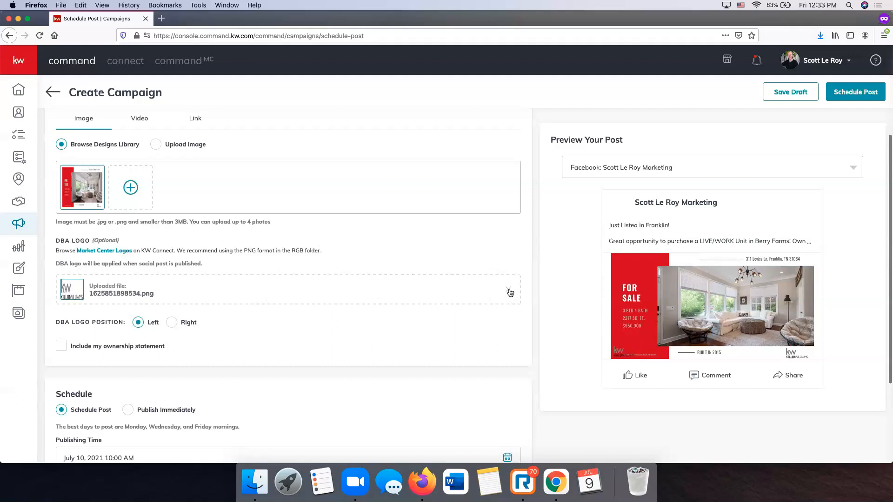
{"action": "scroll", "coordinate": [509, 293], "scroll_direction": "up", "scroll_amount": 1}
{"action": "scroll", "coordinate": [508, 292], "scroll_direction": "up", "scroll_amount": 1}
{"action": "left_click", "coordinate": [509, 308]}
- Schedule the post for July 10, 2021 at 12:00 PM
{"action": "scroll", "coordinate": [464, 310], "scroll_direction": "down", "scroll_amount": 5}
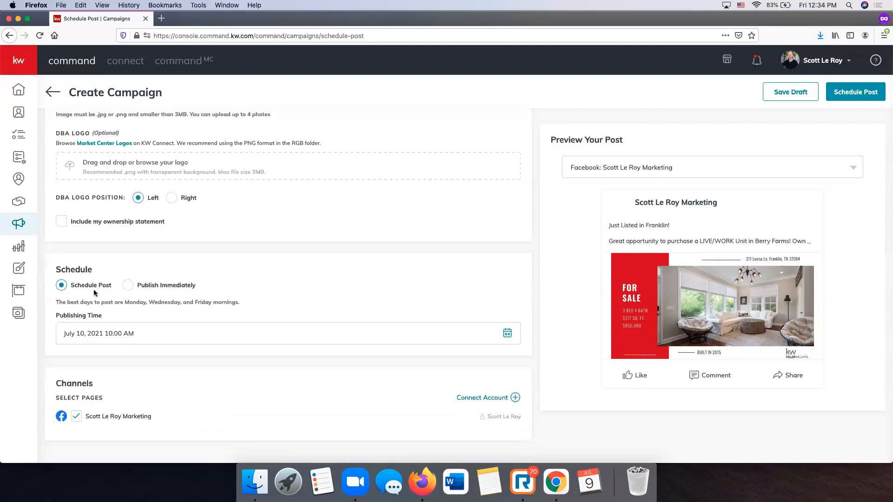
{"action": "left_click", "coordinate": [127, 286]}
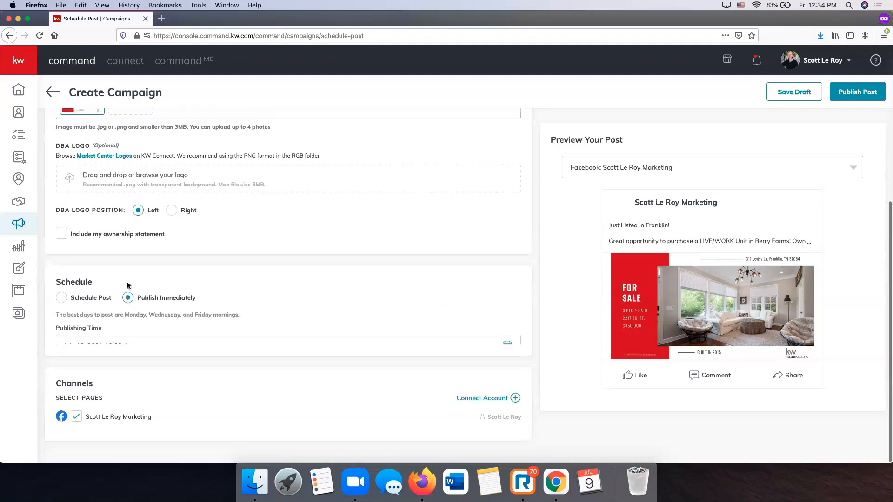
{"action": "left_click", "coordinate": [99, 333]}
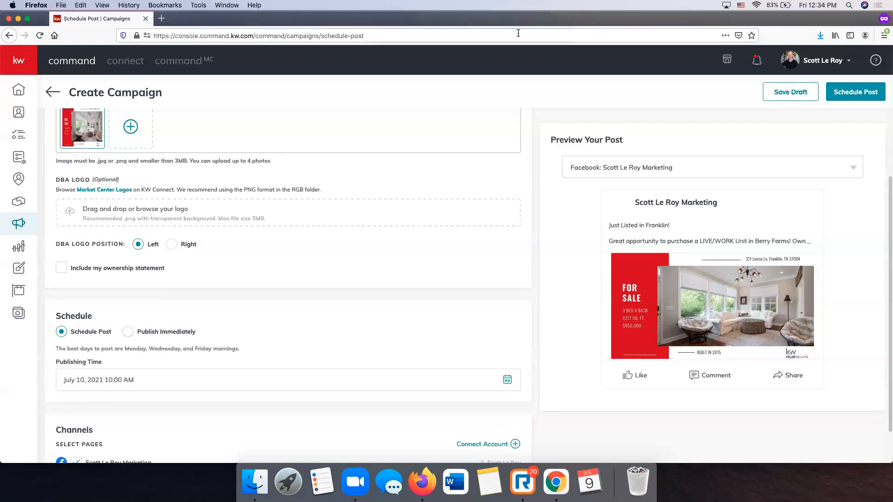
{"action": "scroll", "coordinate": [306, 241], "scroll_direction": "down", "scroll_amount": 2}
{"action": "left_click", "coordinate": [506, 334]}
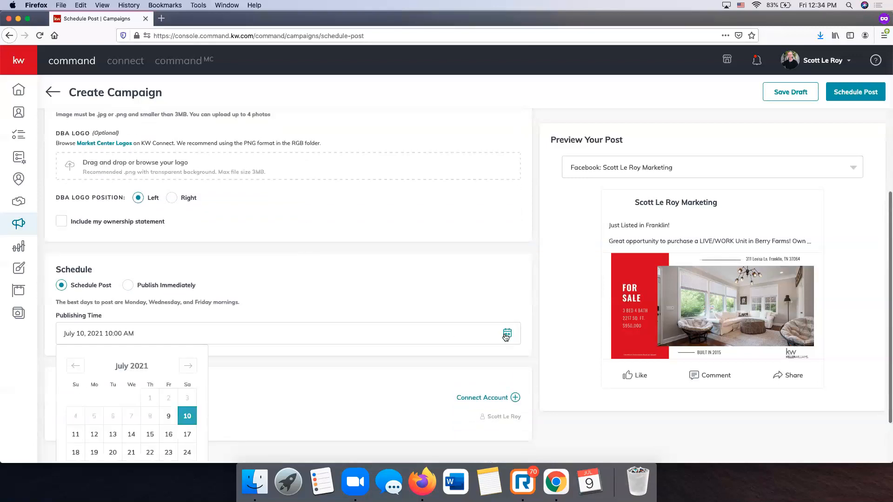
{"action": "scroll", "coordinate": [218, 402], "scroll_direction": "down", "scroll_amount": 1}
{"action": "scroll", "coordinate": [195, 393], "scroll_direction": "down", "scroll_amount": 1}
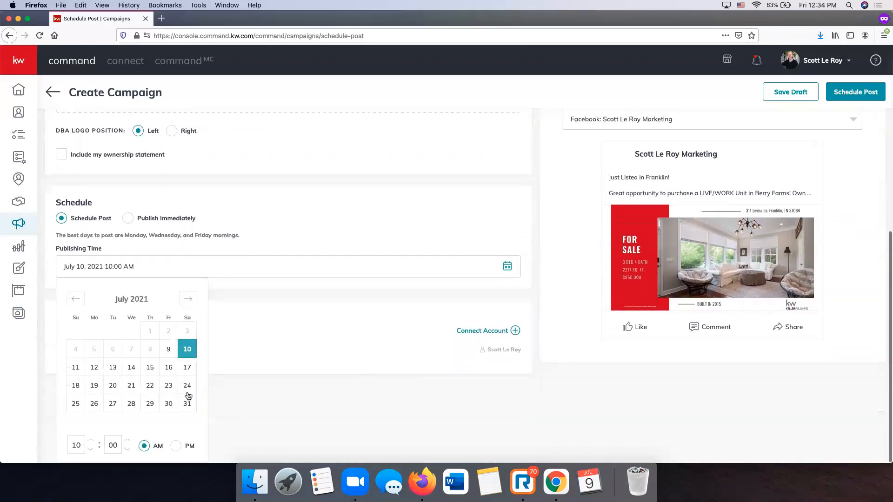
{"action": "left_click", "coordinate": [91, 441]}
{"action": "left_click", "coordinate": [175, 446]}
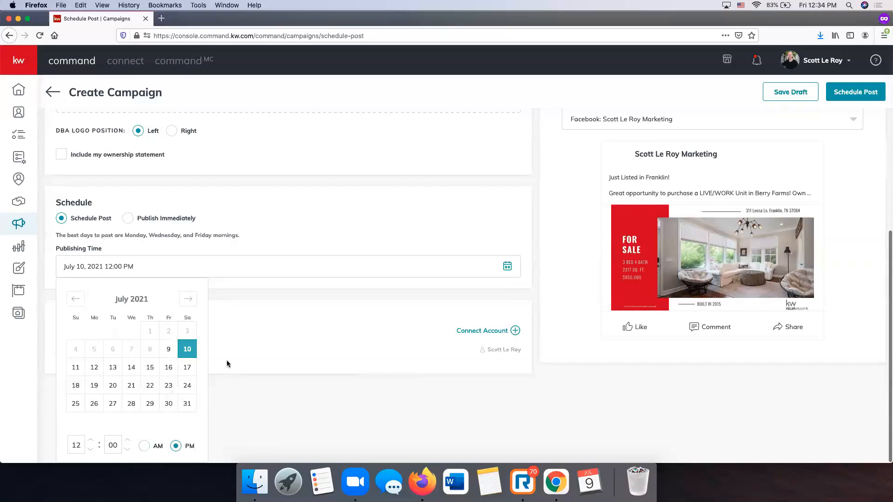
{"action": "left_click", "coordinate": [232, 296]}
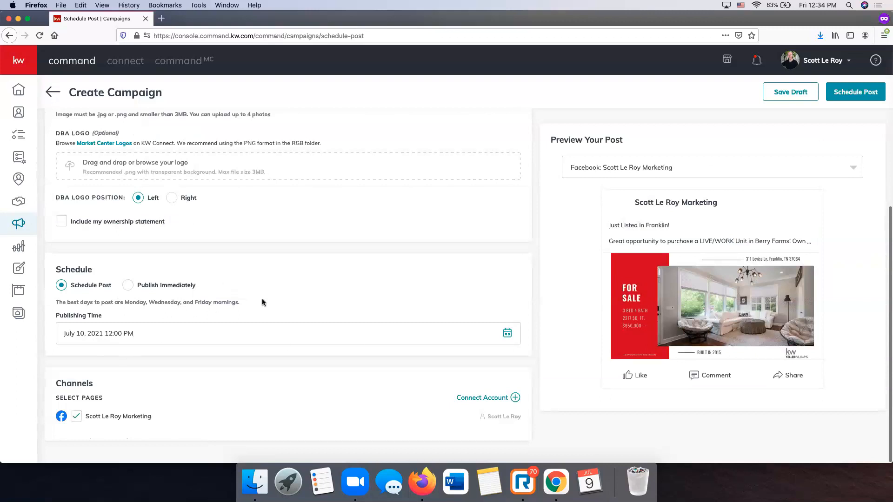
{"action": "scroll", "coordinate": [261, 303], "scroll_direction": "up", "scroll_amount": 5}
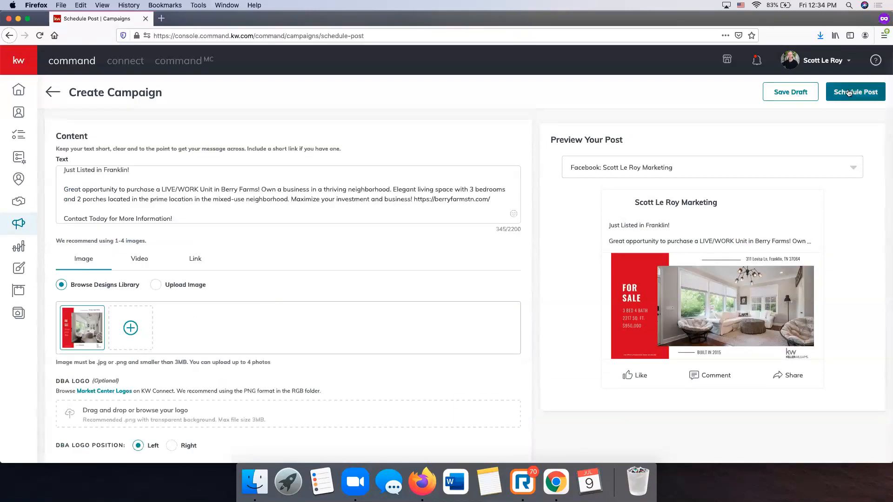
- Save the Franklin listing post as a draft and return to the Designs library
{"action": "scroll", "coordinate": [341, 195], "scroll_direction": "down", "scroll_amount": 5}
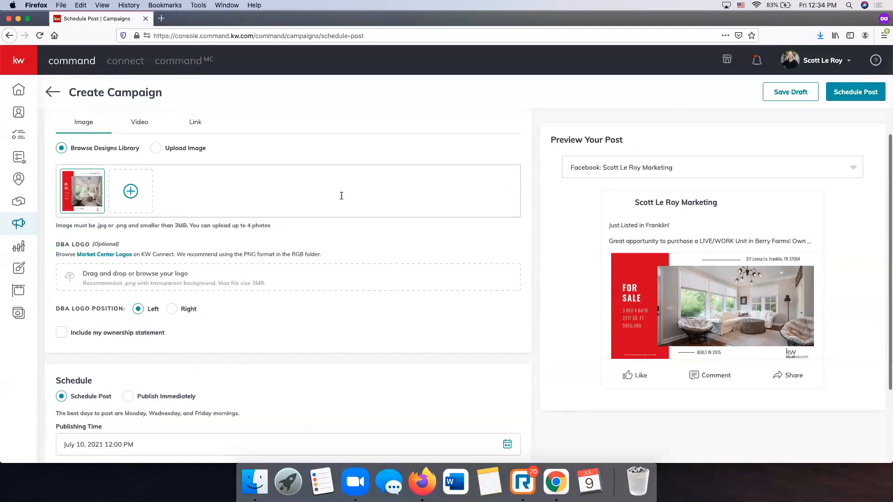
{"action": "scroll", "coordinate": [341, 199], "scroll_direction": "up", "scroll_amount": 5}
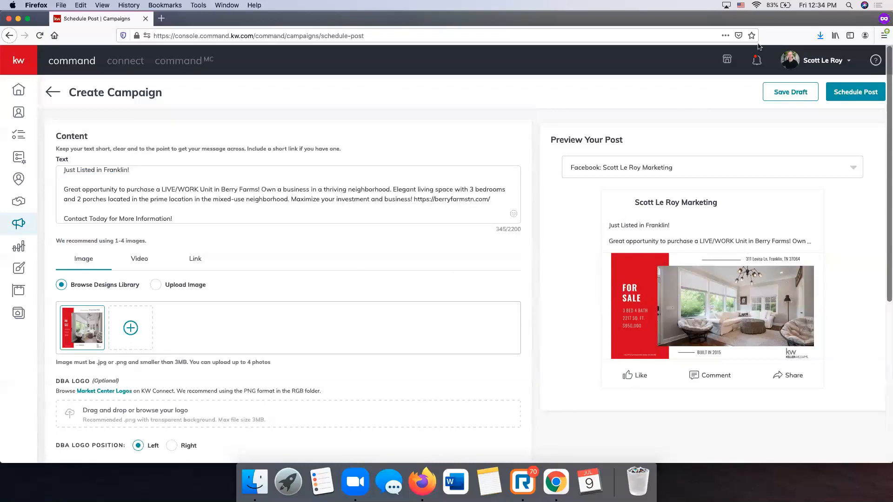
{"action": "left_click", "coordinate": [803, 94]}
{"action": "left_click", "coordinate": [475, 291]}
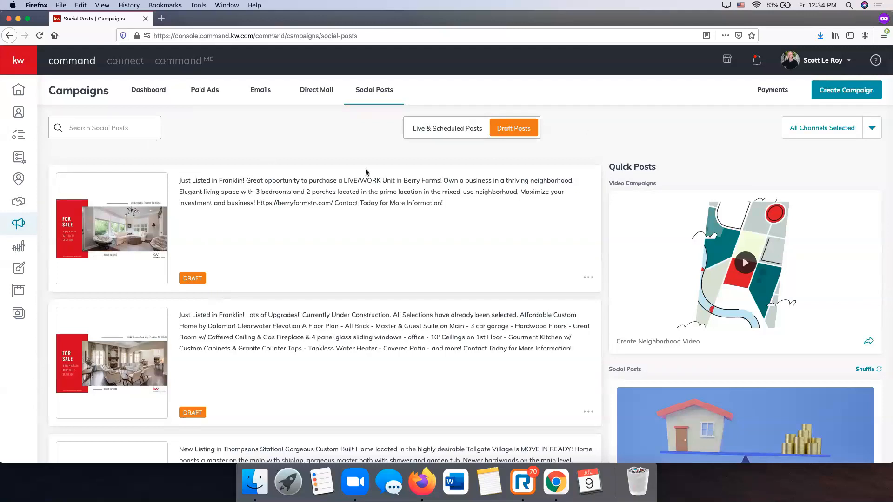
{"action": "left_click", "coordinate": [19, 273]}
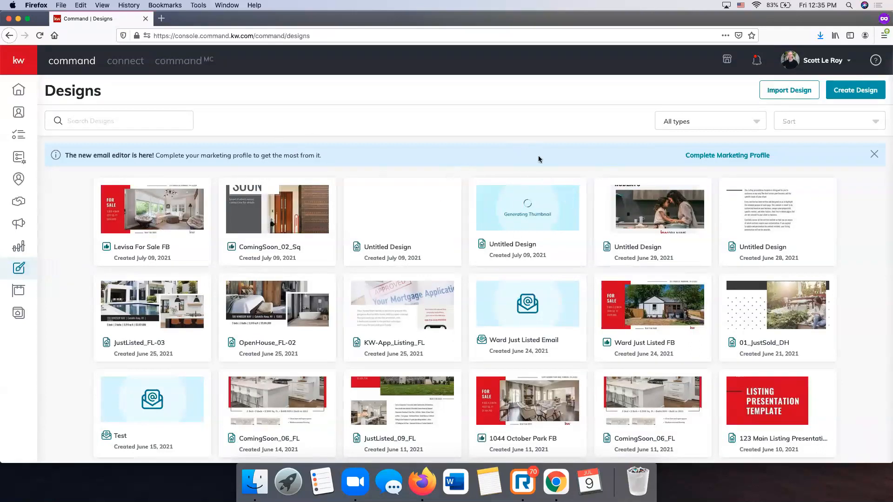
- Begin a new Print design with Import photos & Text from a Listing ticked
{"action": "left_click", "coordinate": [867, 94]}
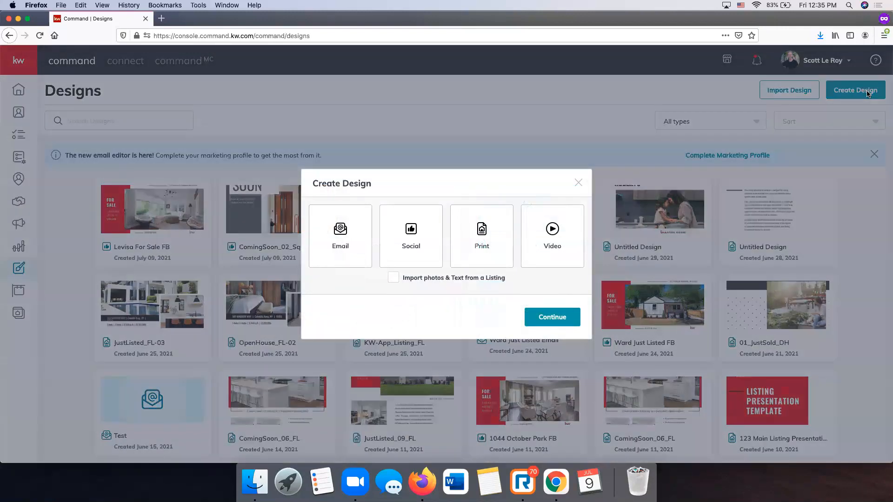
{"action": "left_click", "coordinate": [493, 245]}
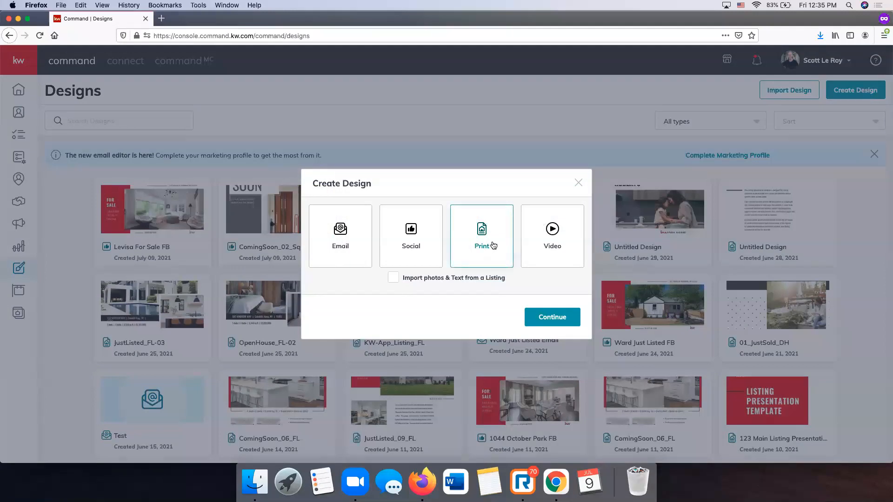
{"action": "left_click", "coordinate": [393, 279]}
{"action": "left_click", "coordinate": [541, 317]}
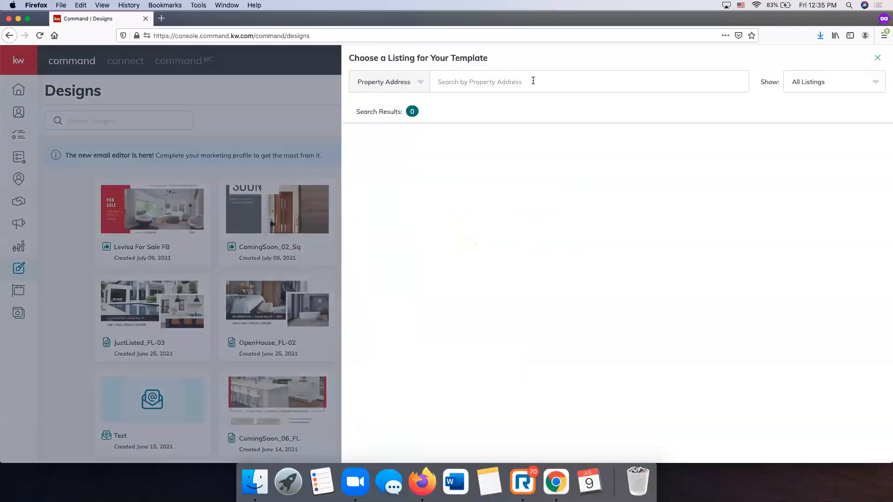
{"action": "left_click", "coordinate": [533, 81]}
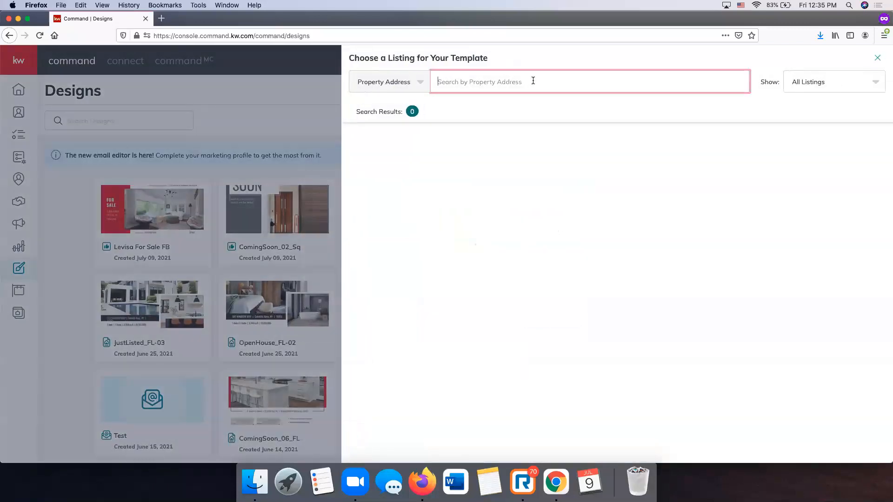
{"action": "left_click", "coordinate": [834, 83]}
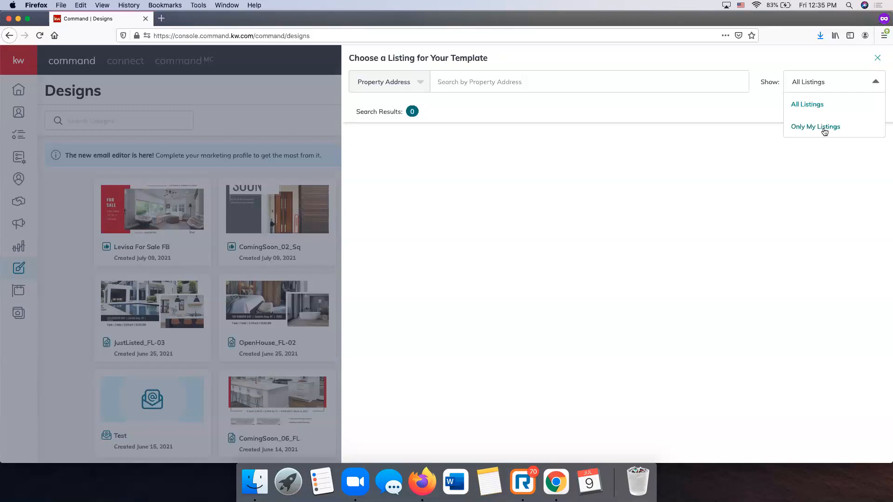
{"action": "left_click", "coordinate": [505, 83]}
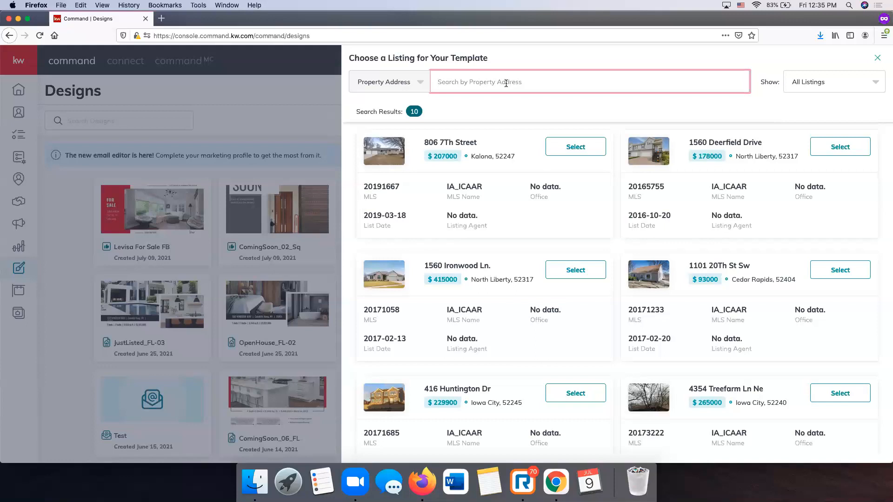
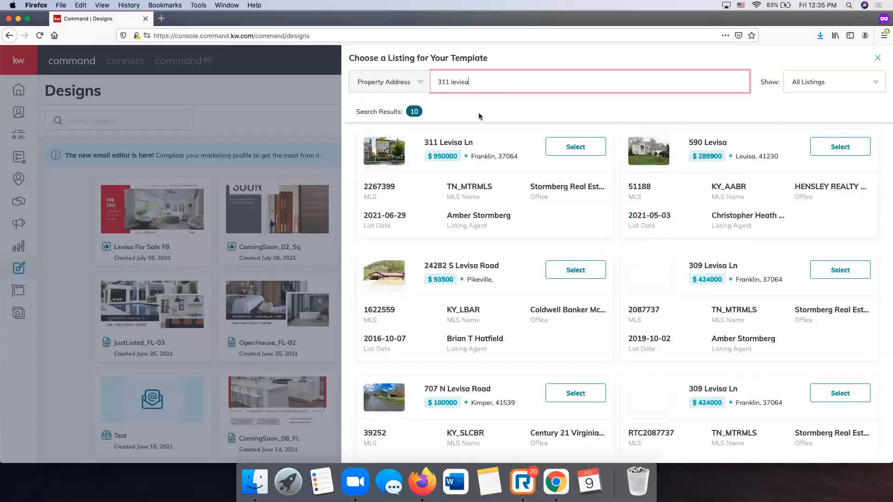
{"action": "left_click", "coordinate": [567, 147]}
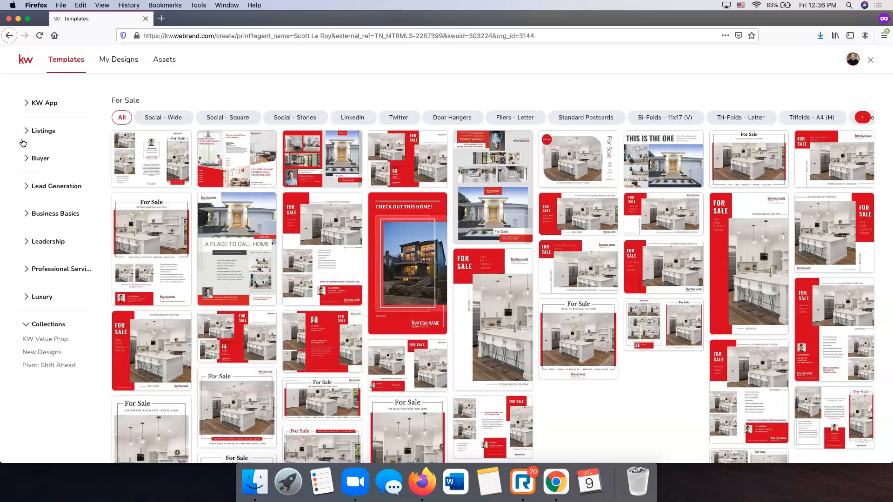
- Filter the Listings templates to For Sale and browse sizes: door hangers, postcards, bi-folds, tri-folds, A4 fliers
{"action": "left_click", "coordinate": [42, 135]}
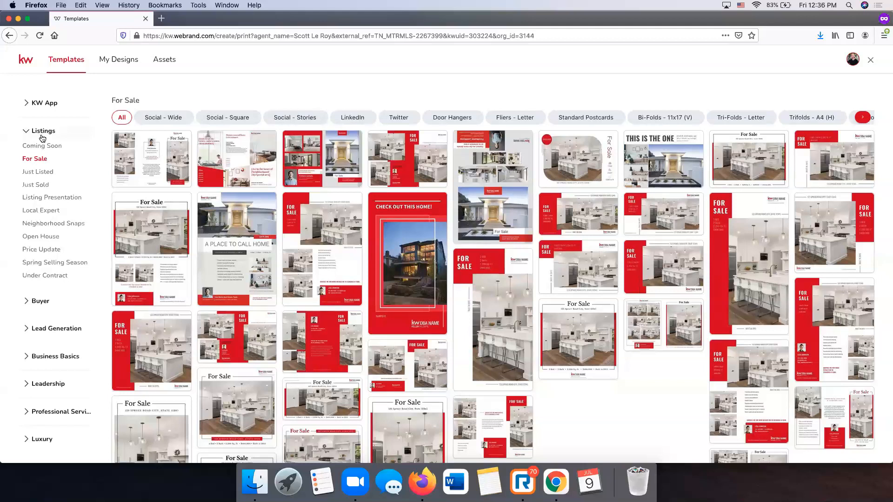
{"action": "left_click", "coordinate": [37, 160]}
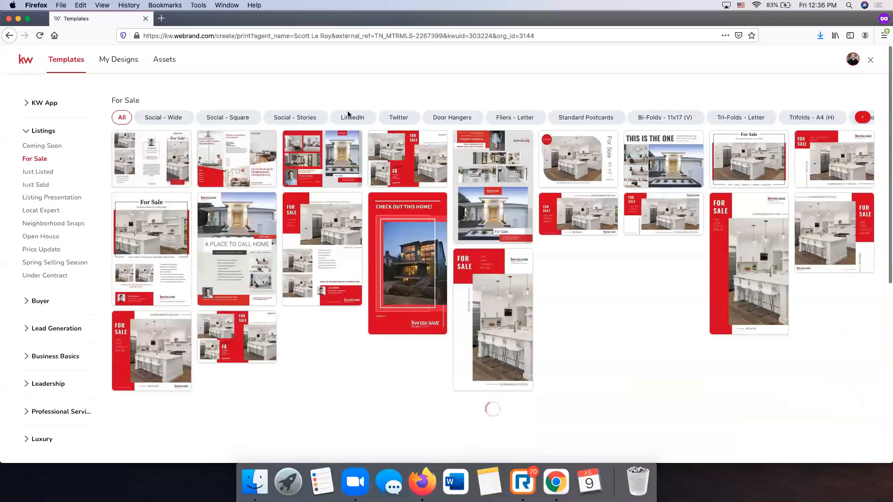
{"action": "left_click", "coordinate": [460, 120]}
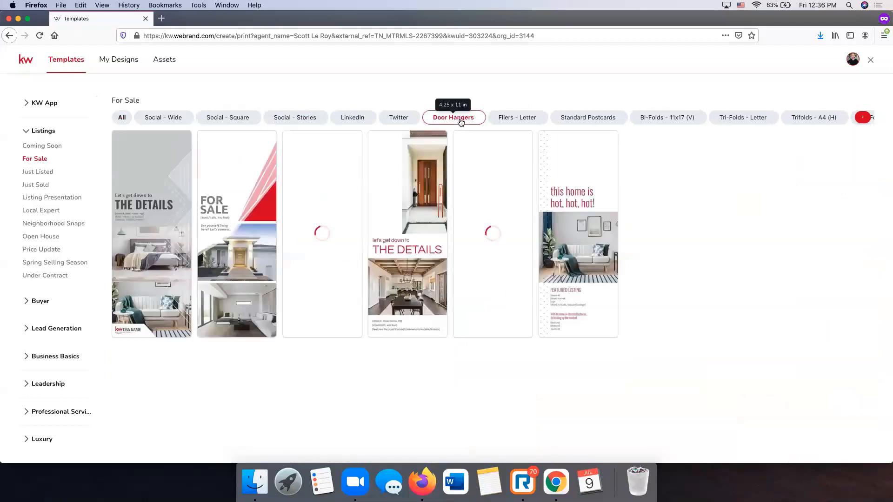
{"action": "left_click", "coordinate": [605, 117]}
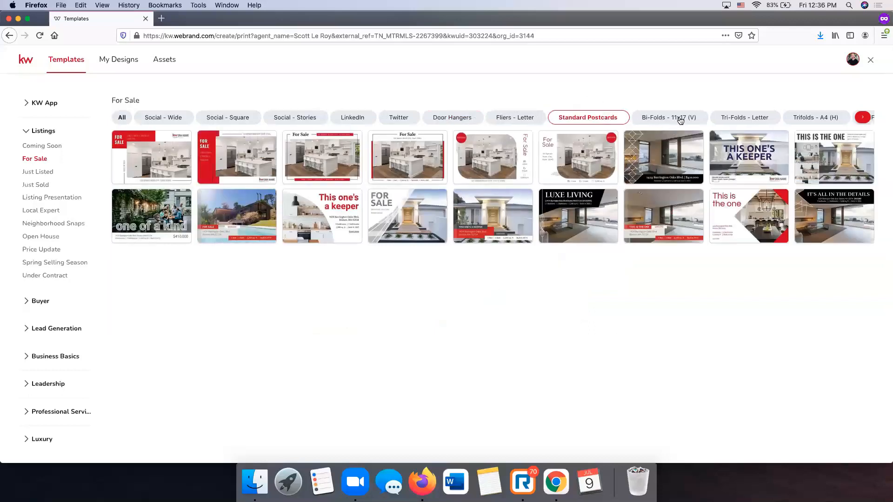
{"action": "left_click", "coordinate": [680, 120]}
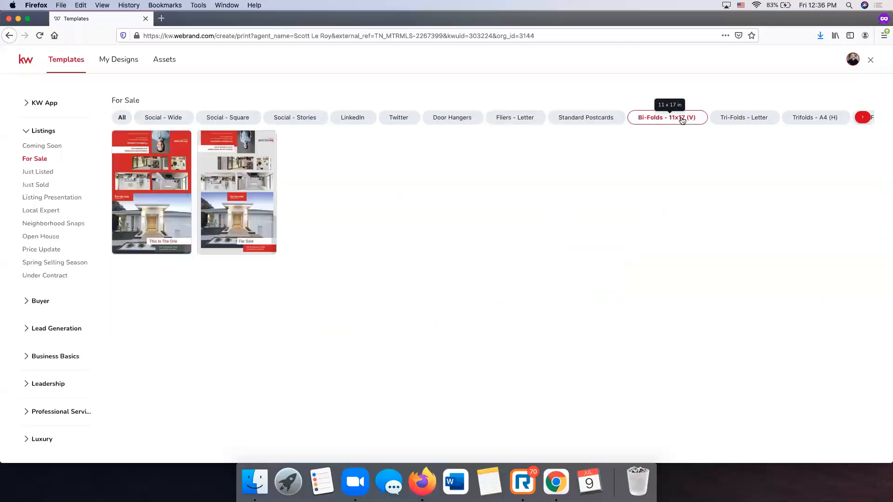
{"action": "left_click", "coordinate": [743, 120]}
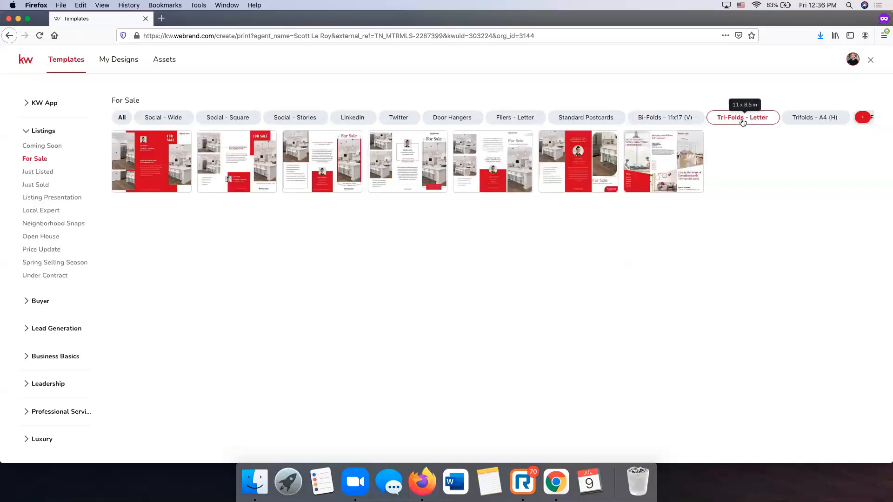
{"action": "left_click", "coordinate": [810, 119]}
{"action": "left_click", "coordinate": [862, 117]}
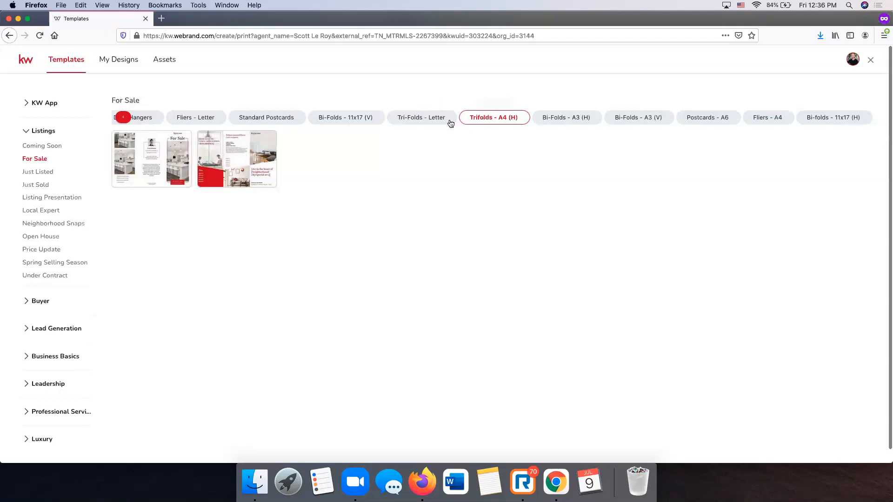
{"action": "left_click", "coordinate": [715, 120]}
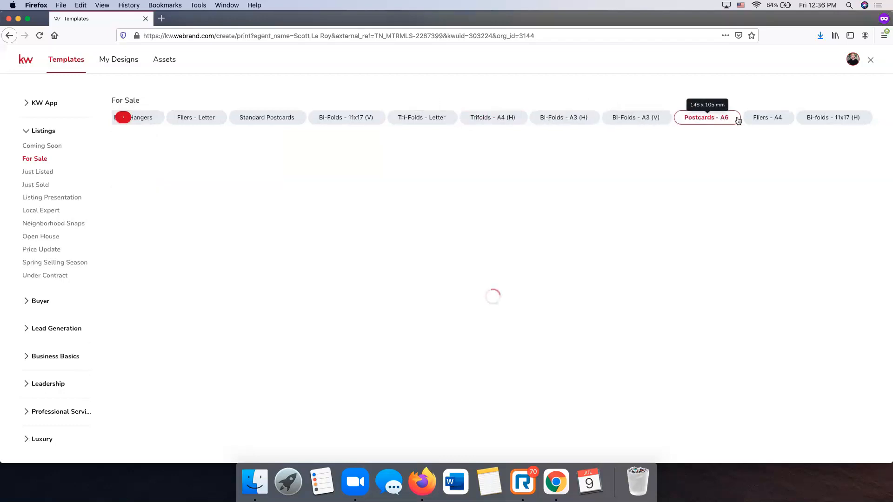
{"action": "left_click", "coordinate": [774, 119]}
{"action": "left_click", "coordinate": [833, 120]}
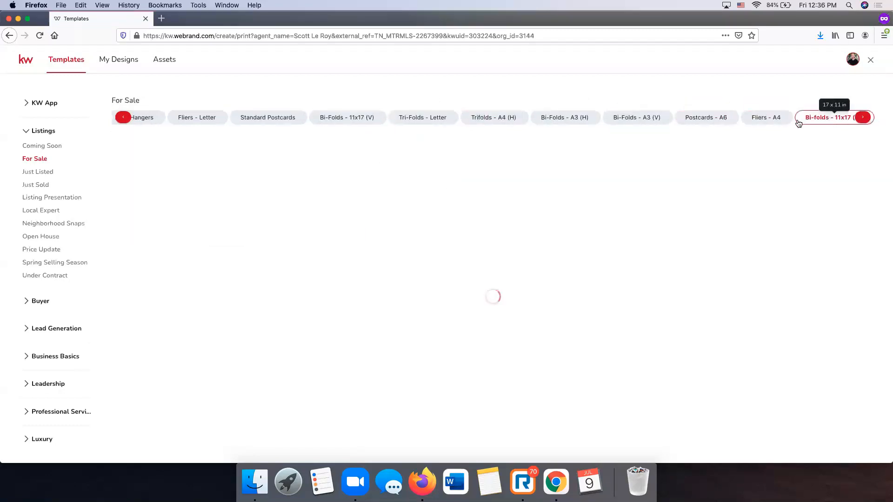
{"action": "left_click", "coordinate": [781, 122]}
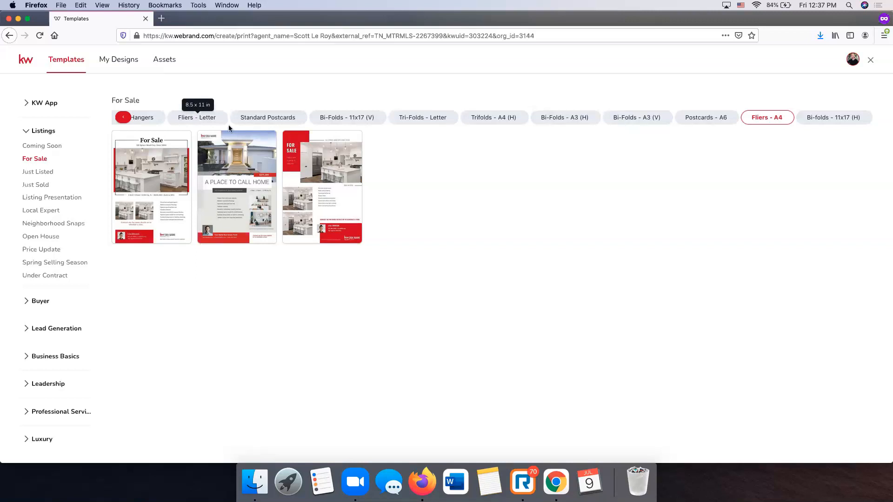
- Show the Fliers - Letter templates and start a design from 16_FS_FL
{"action": "left_click", "coordinate": [199, 121]}
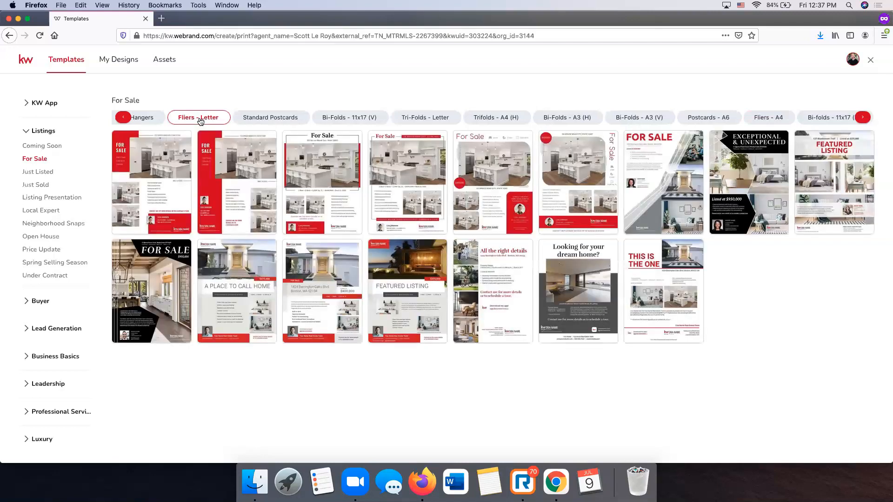
{"action": "mouse_move", "coordinate": [146, 161]}
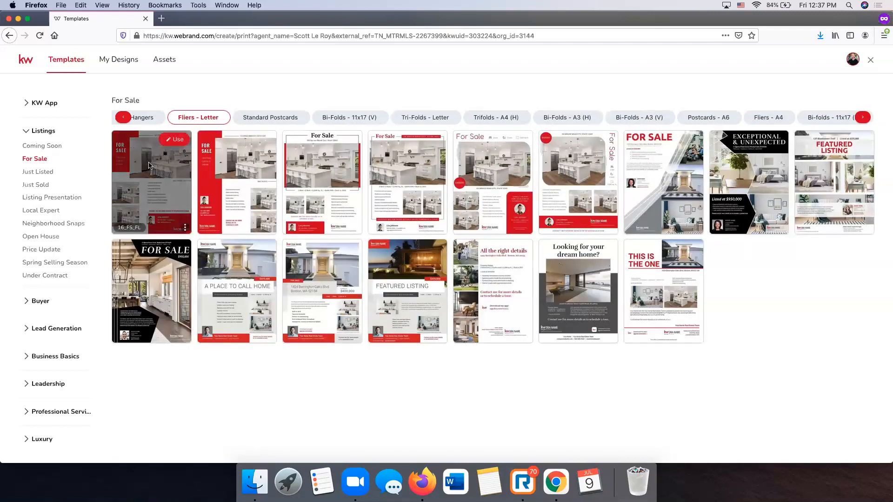
{"action": "left_click", "coordinate": [173, 141]}
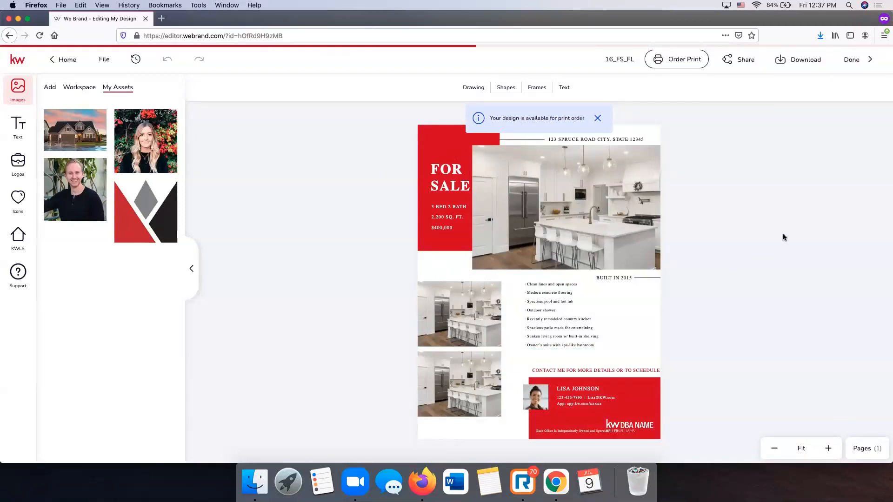
- Dismiss the print-order notice, zoom the flier to 179% and select the large kitchen photo
{"action": "left_click", "coordinate": [598, 118]}
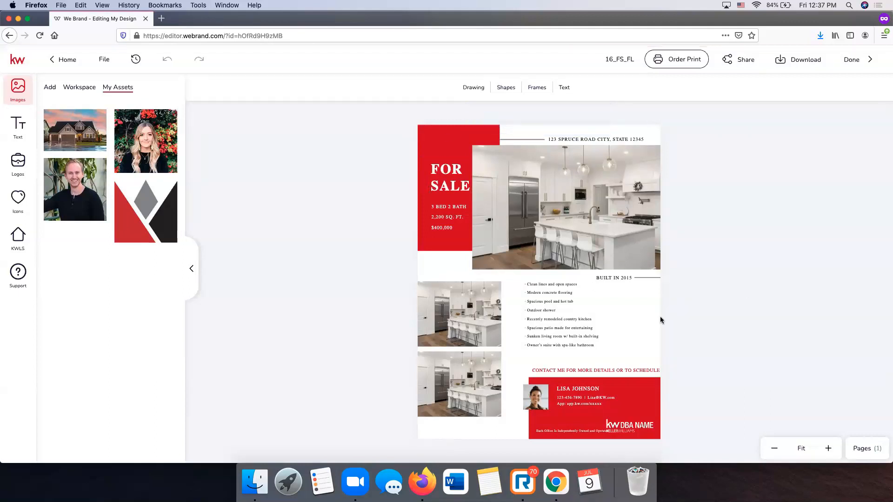
{"action": "left_click", "coordinate": [828, 448]}
{"action": "left_click", "coordinate": [829, 448]}
{"action": "left_click", "coordinate": [828, 448]}
{"action": "left_click", "coordinate": [828, 449]}
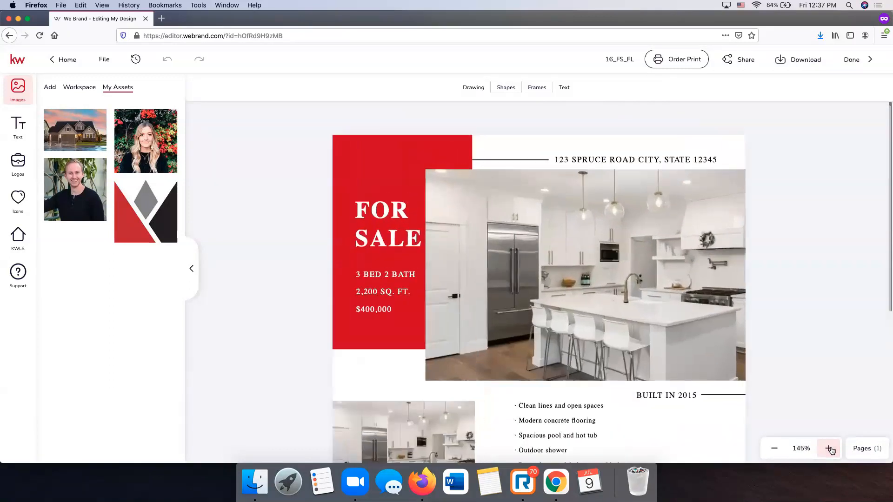
{"action": "left_click", "coordinate": [828, 449]}
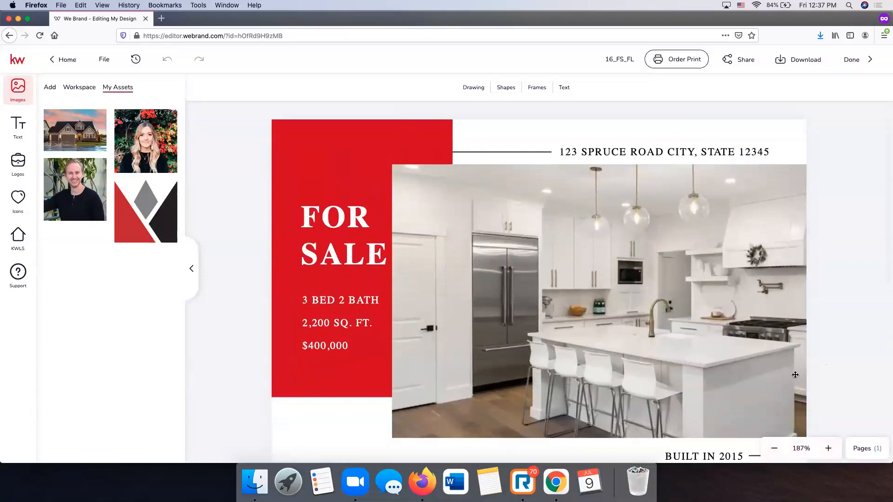
{"action": "scroll", "coordinate": [790, 379], "scroll_direction": "down", "scroll_amount": 1}
{"action": "left_click", "coordinate": [774, 448]}
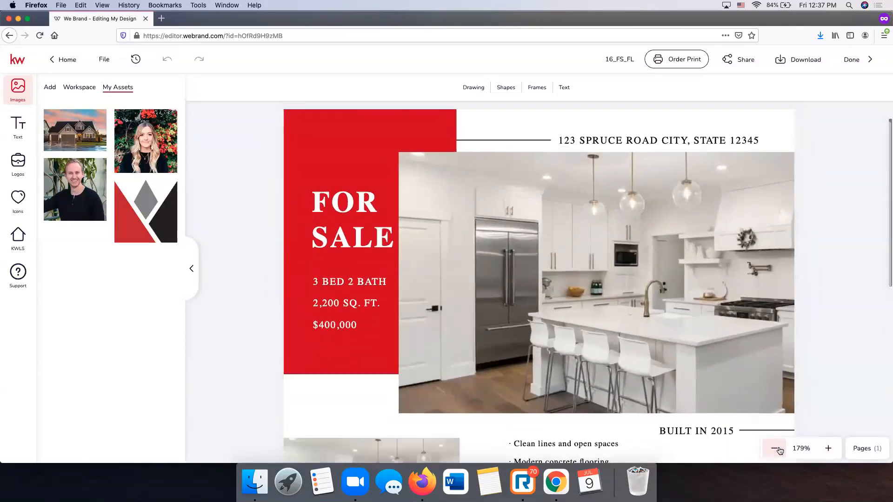
{"action": "left_click", "coordinate": [560, 202]}
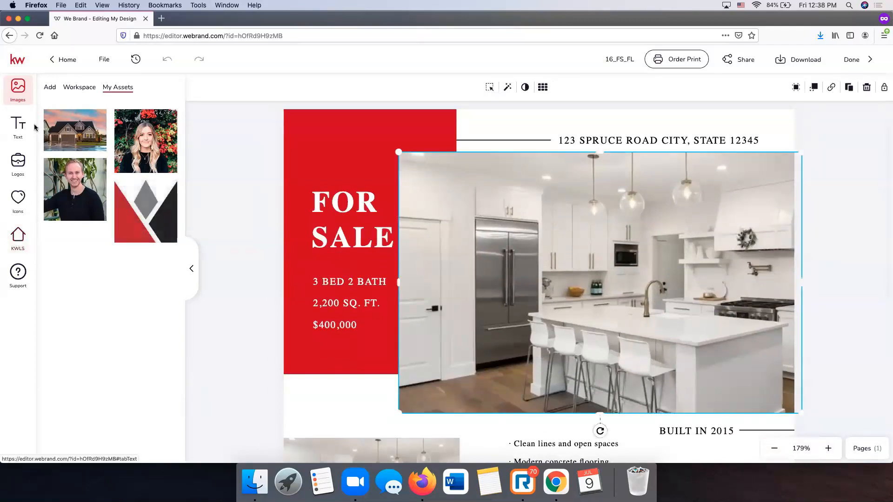
- Fill the large top photo with the listing's street-front townhouse exterior from KWLS and reposition it
{"action": "left_click", "coordinate": [17, 245]}
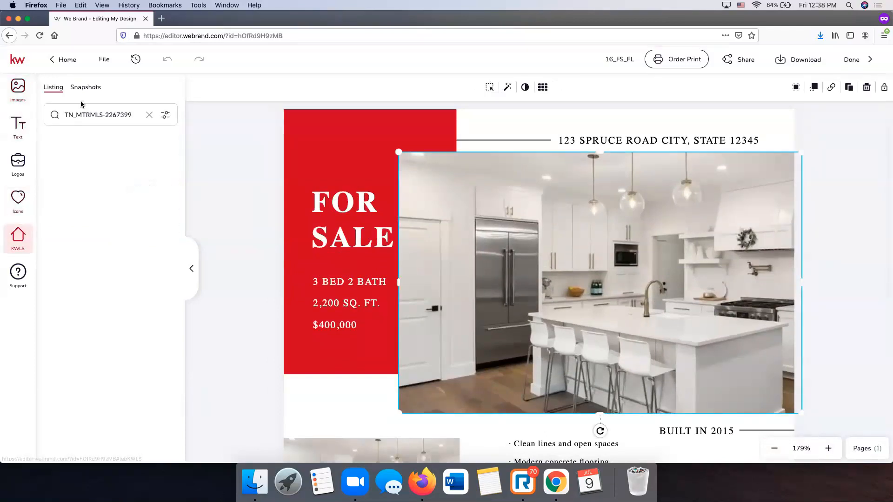
{"action": "left_click", "coordinate": [110, 186]}
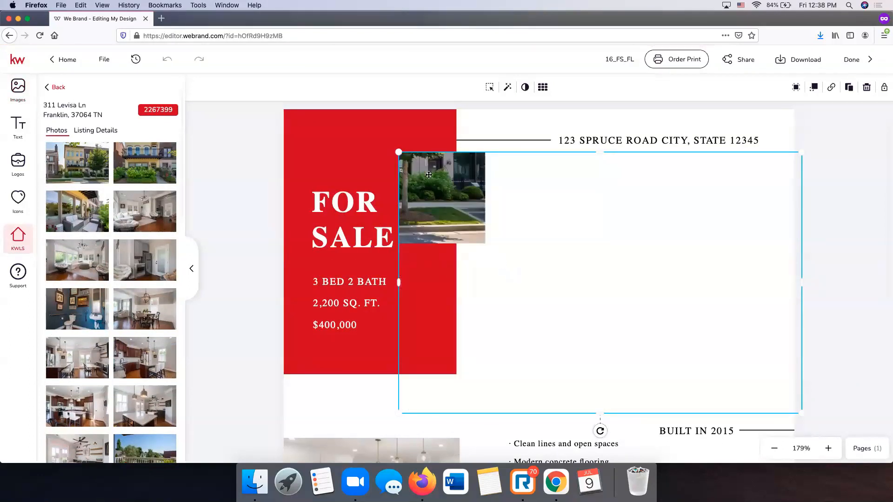
{"action": "left_click", "coordinate": [489, 87]}
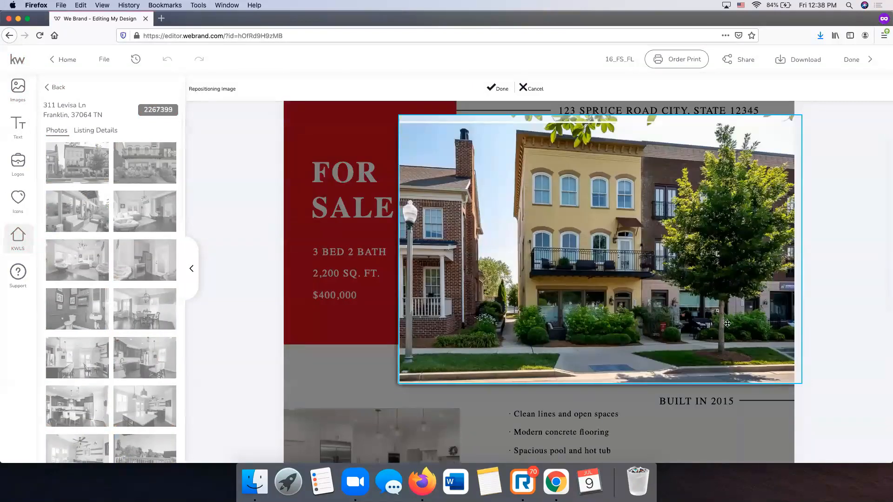
{"action": "left_click", "coordinate": [497, 88]}
- Select the upper small kitchen photo and switch to the image library
{"action": "scroll", "coordinate": [332, 262], "scroll_direction": "down", "scroll_amount": 2}
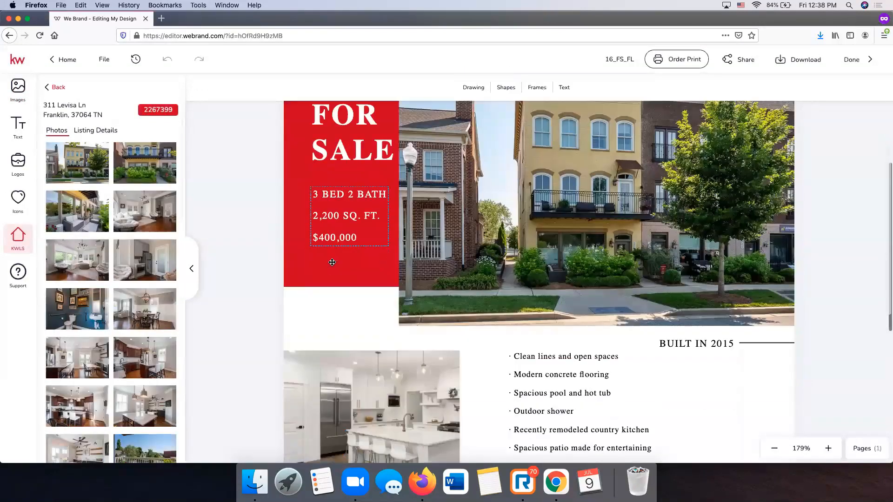
{"action": "scroll", "coordinate": [332, 262], "scroll_direction": "down", "scroll_amount": 6}
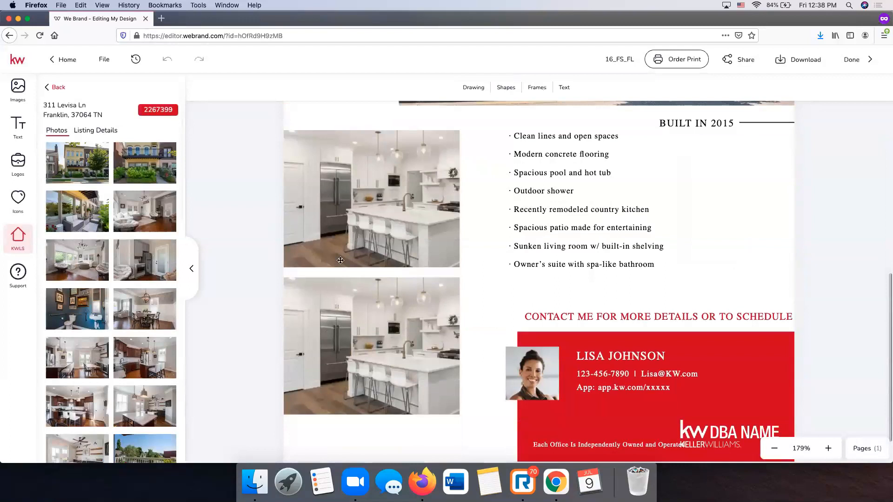
{"action": "left_click", "coordinate": [372, 201]}
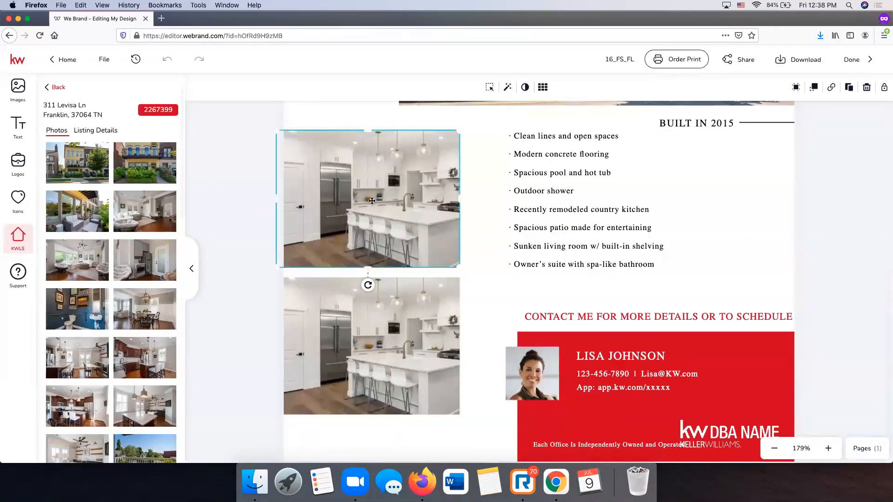
{"action": "left_click", "coordinate": [19, 88]}
{"action": "scroll", "coordinate": [442, 308], "scroll_direction": "up", "scroll_amount": 1}
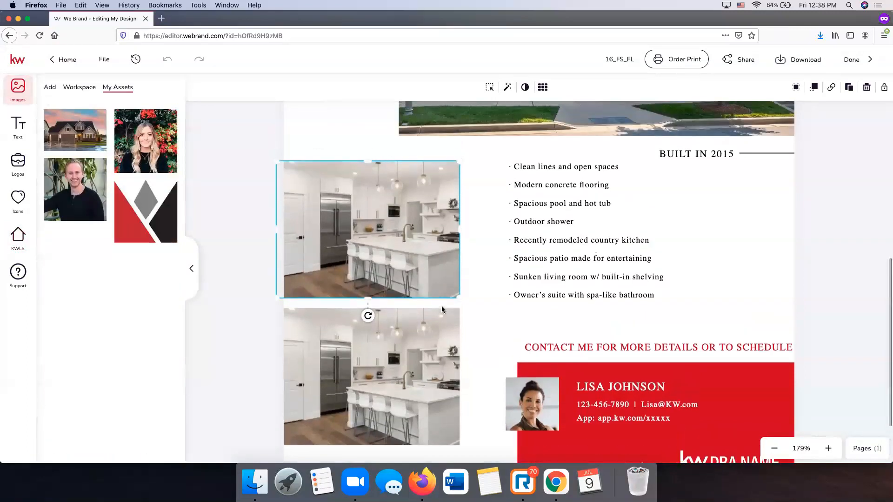
- Upload the Screen Shot townhouse image and drop it into the upper small photo frame
{"action": "left_click", "coordinate": [50, 87]}
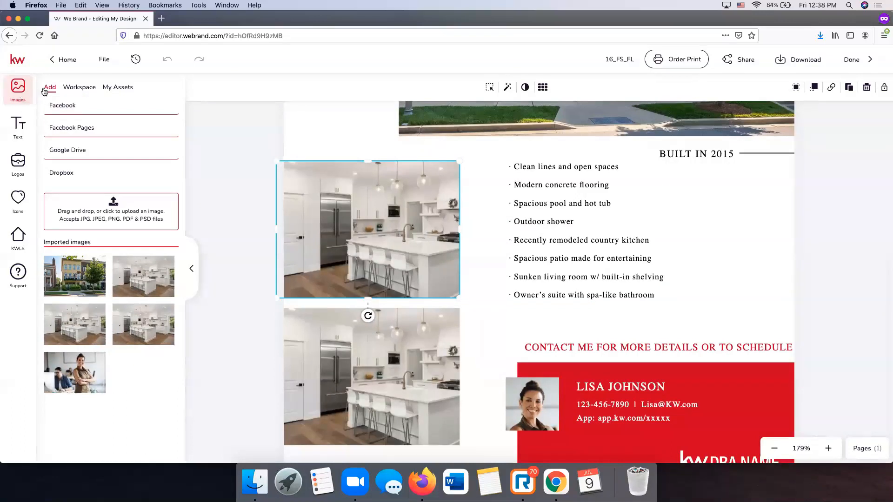
{"action": "left_click", "coordinate": [112, 211]}
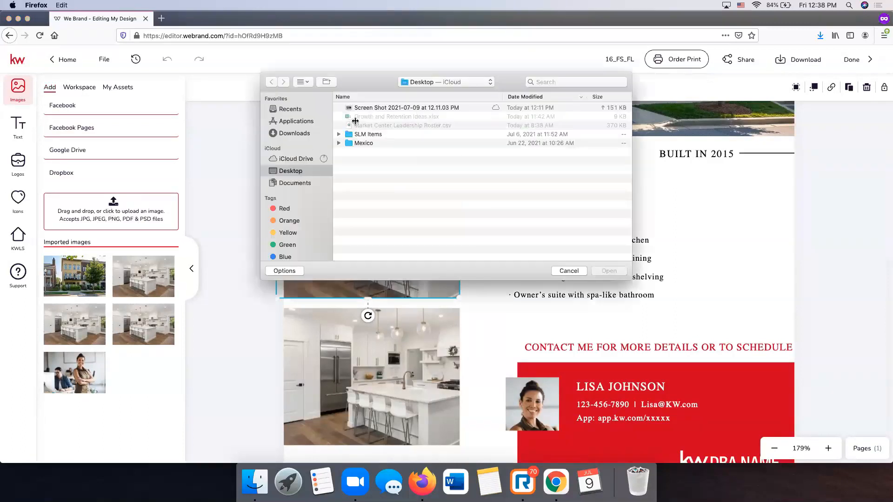
{"action": "left_click", "coordinate": [363, 109]}
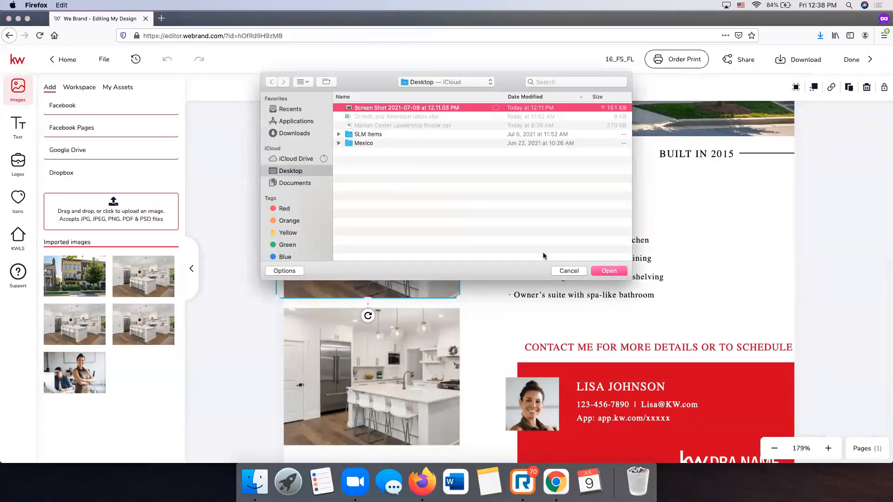
{"action": "left_click", "coordinate": [608, 271]}
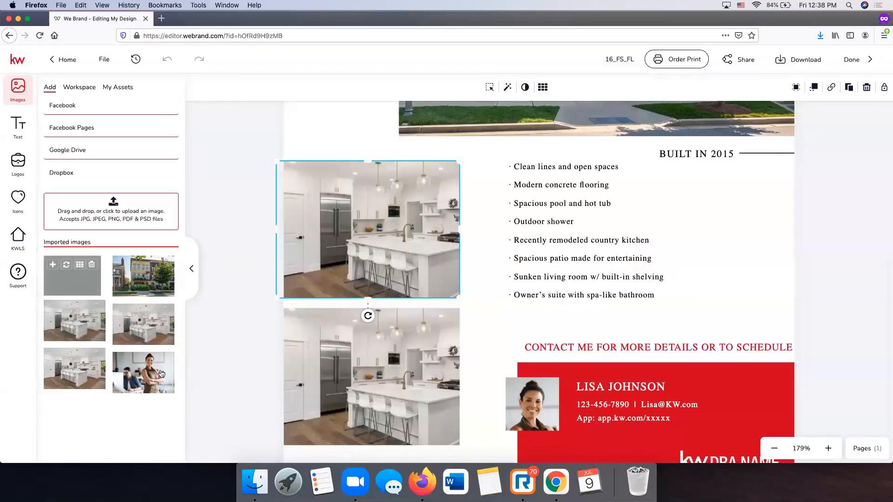
{"action": "mouse_move", "coordinate": [162, 374]}
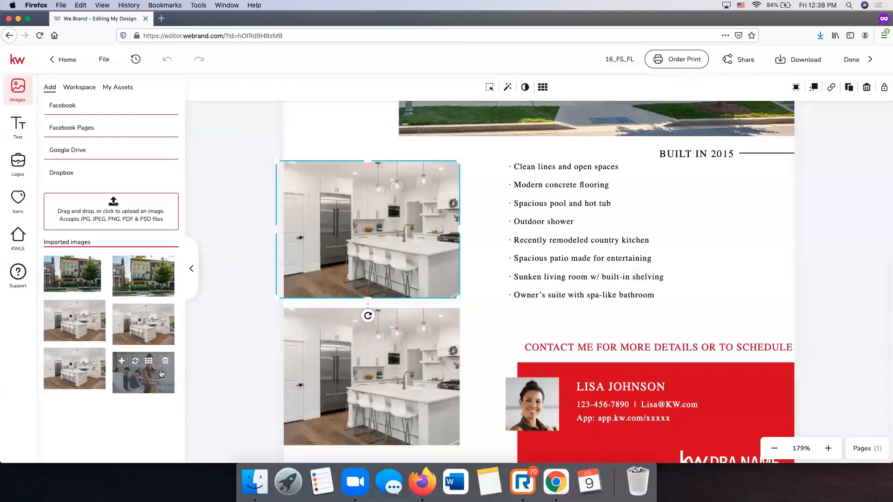
{"action": "left_click_drag", "start_coordinate": [364, 270], "coordinate": [363, 271]}
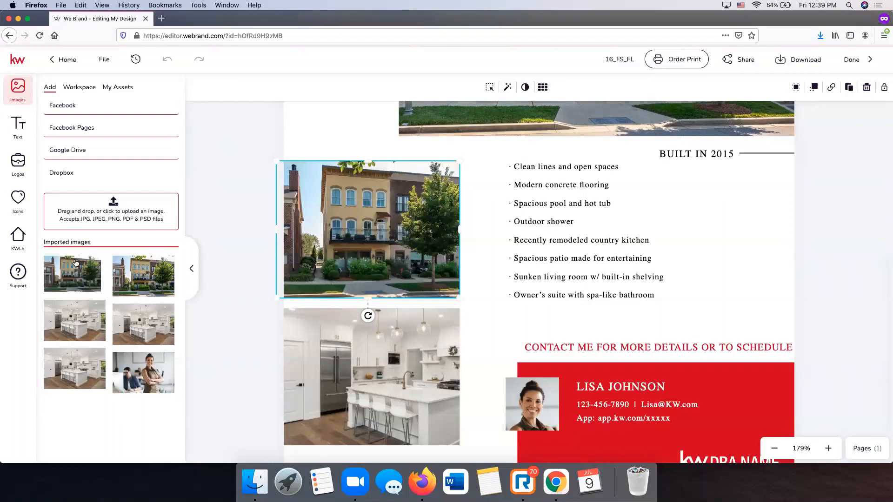
- Bring back the listing photos and try placing the living-room and kitchen photos in the small frames
{"action": "left_click", "coordinate": [20, 239]}
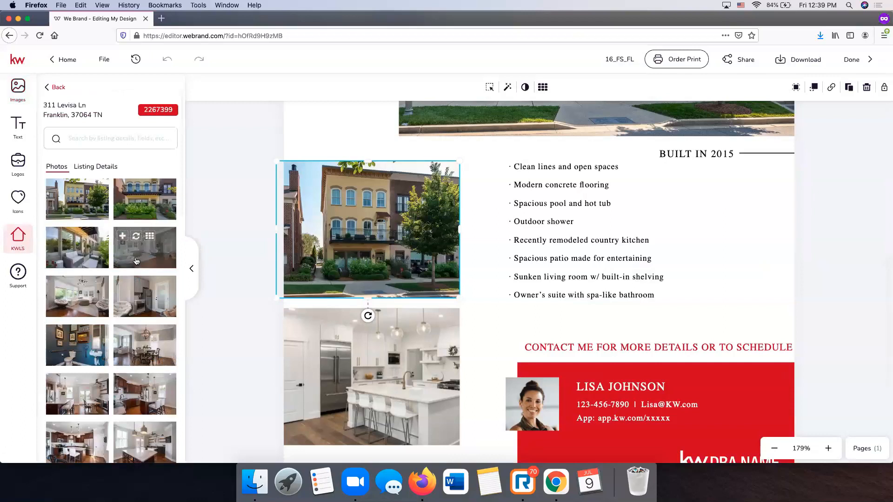
{"action": "left_click", "coordinate": [135, 254]}
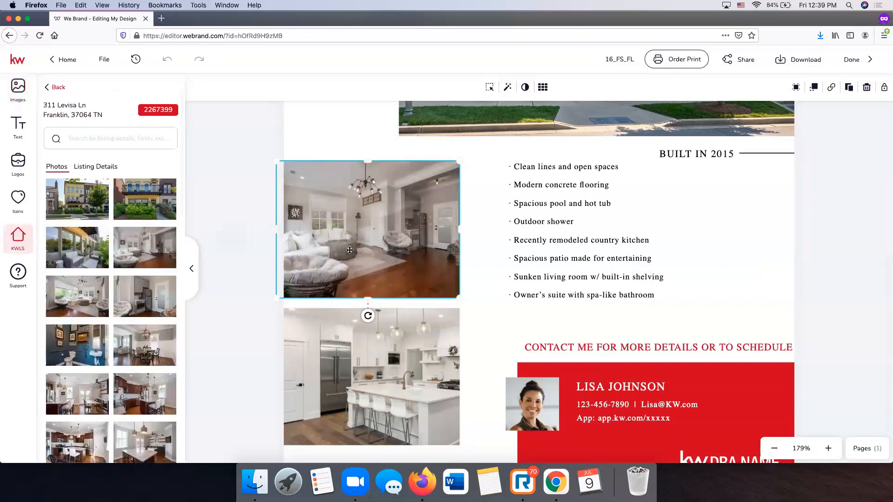
{"action": "scroll", "coordinate": [163, 284], "scroll_direction": "down", "scroll_amount": 3}
{"action": "left_click_drag", "start_coordinate": [77, 244], "coordinate": [390, 395]}
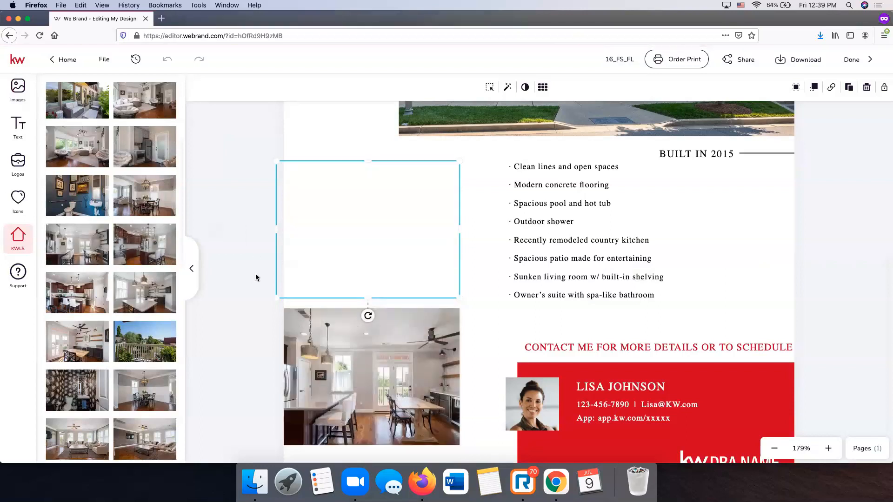
{"action": "left_click", "coordinate": [307, 192]}
{"action": "left_click", "coordinate": [338, 214]}
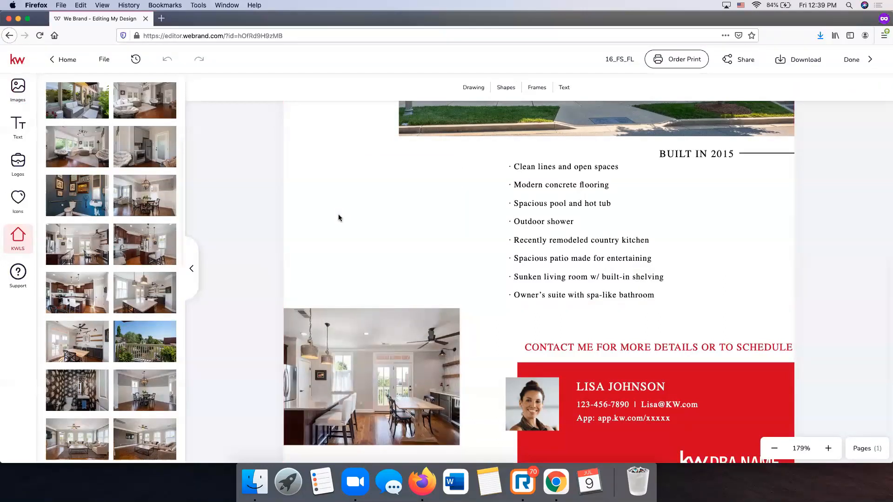
{"action": "left_click", "coordinate": [364, 375]}
{"action": "left_click", "coordinate": [247, 327]}
{"action": "left_click", "coordinate": [365, 236]}
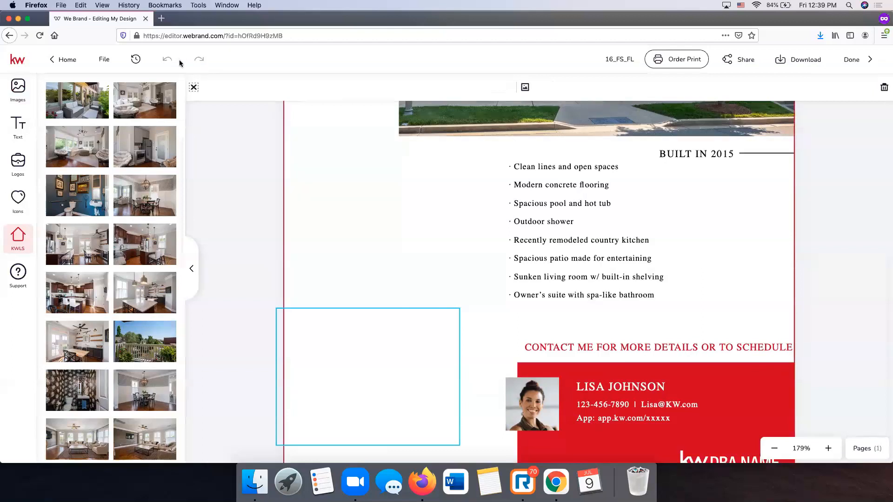
{"action": "left_click", "coordinate": [240, 152]}
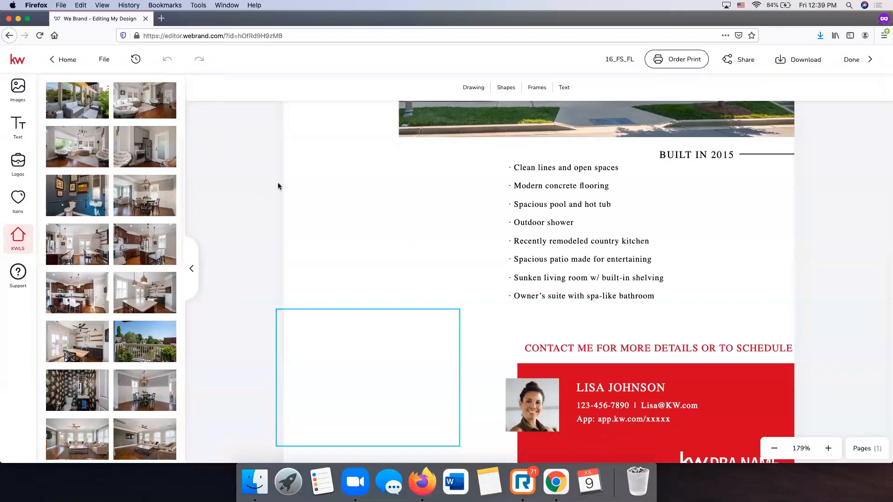
{"action": "scroll", "coordinate": [351, 249], "scroll_direction": "up", "scroll_amount": 2}
{"action": "scroll", "coordinate": [376, 324], "scroll_direction": "down", "scroll_amount": 3}
{"action": "left_click_drag", "start_coordinate": [143, 243], "coordinate": [335, 311]}
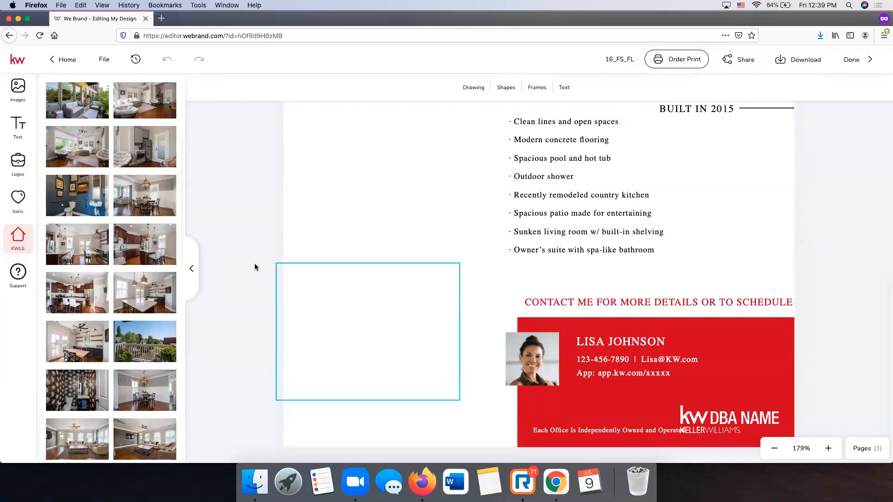
- Drop the living-room photo onto the flier, then delete it, leaving the upper frame empty
{"action": "scroll", "coordinate": [256, 267], "scroll_direction": "up", "scroll_amount": 2}
{"action": "scroll", "coordinate": [146, 210], "scroll_direction": "up", "scroll_amount": 3}
{"action": "scroll", "coordinate": [145, 224], "scroll_direction": "down", "scroll_amount": 1}
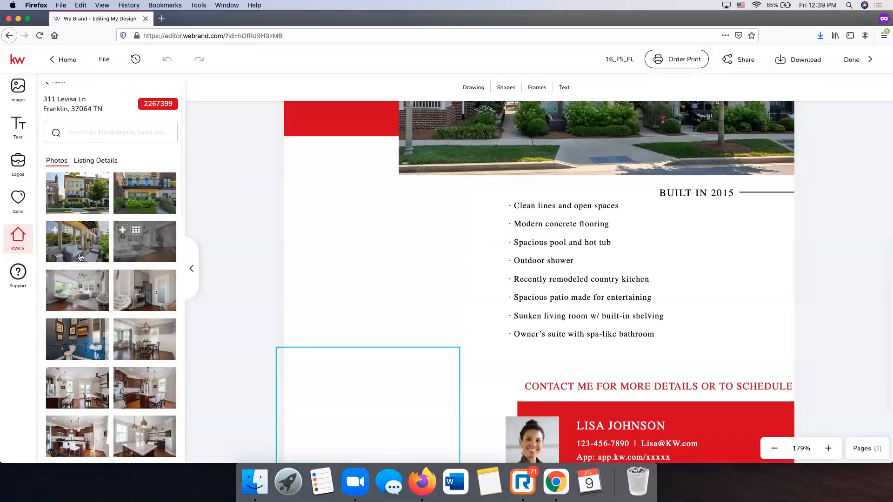
{"action": "left_click_drag", "start_coordinate": [145, 241], "coordinate": [351, 276]}
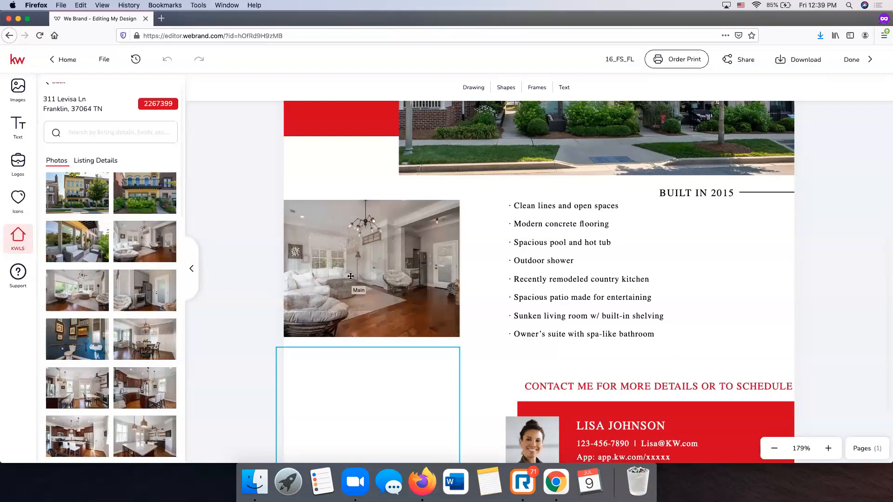
{"action": "scroll", "coordinate": [351, 276], "scroll_direction": "down", "scroll_amount": 2}
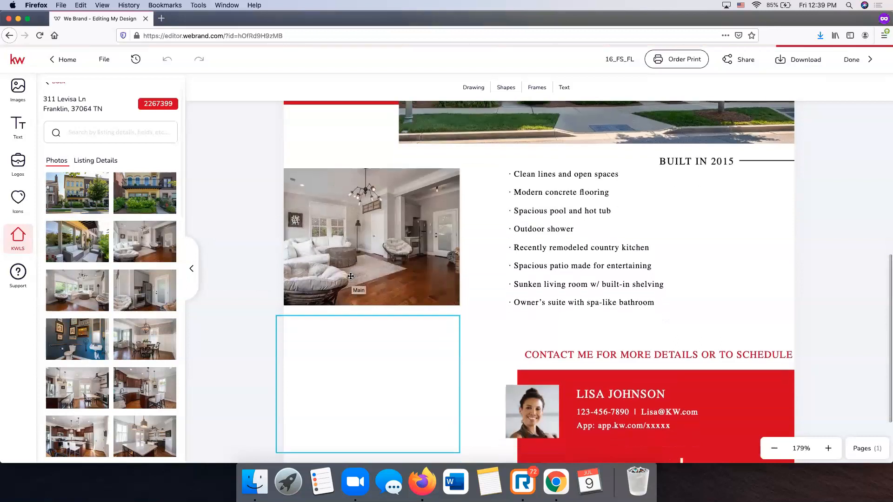
{"action": "key", "text": "BackSpace"}
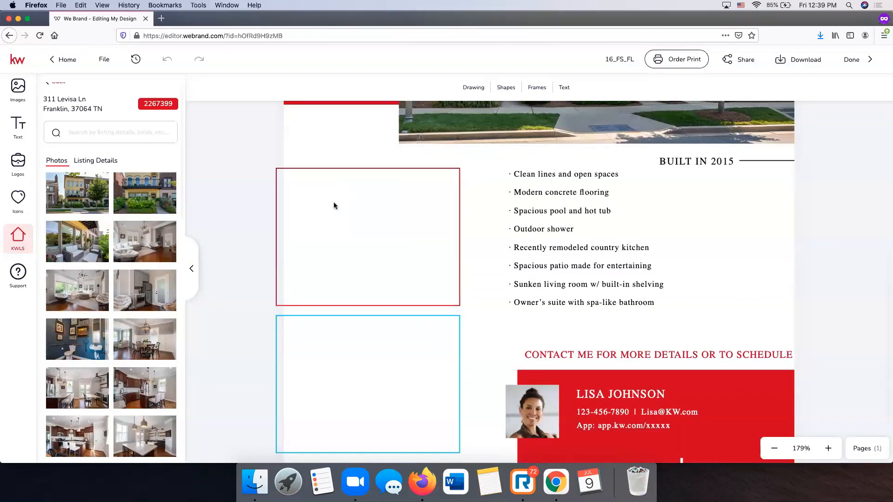
{"action": "left_click", "coordinate": [338, 202]}
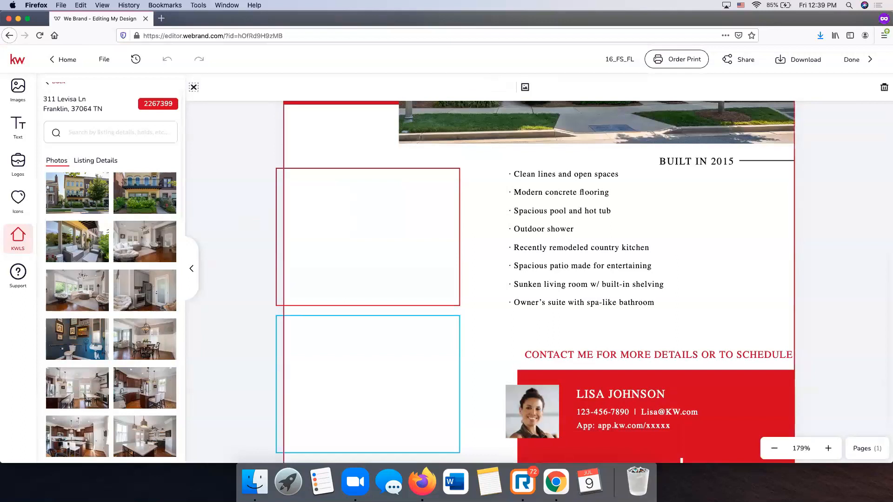
{"action": "left_click", "coordinate": [347, 348]}
{"action": "left_click", "coordinate": [345, 275]}
{"action": "left_click", "coordinate": [234, 229]}
{"action": "left_click", "coordinate": [354, 182]}
{"action": "left_click", "coordinate": [260, 173]}
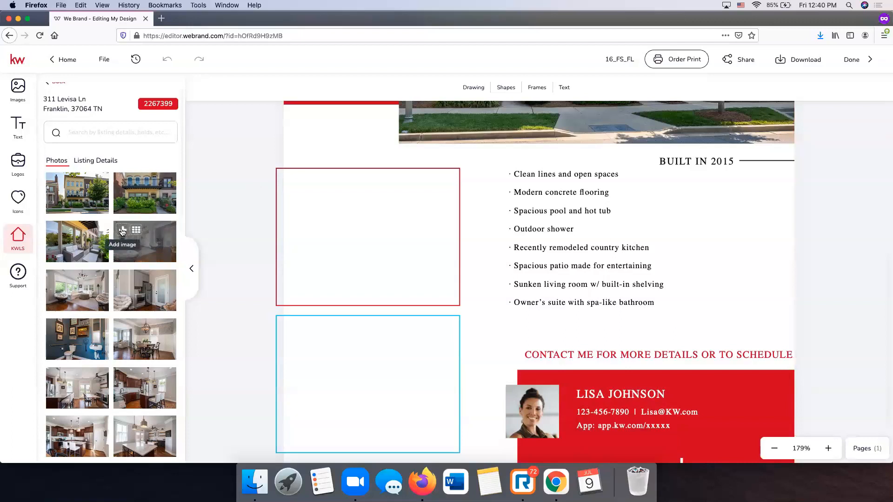
- Add the living-room photo, shrink it by a corner and fit it into the upper frame
{"action": "left_click", "coordinate": [122, 231]}
{"action": "scroll", "coordinate": [616, 239], "scroll_direction": "up", "scroll_amount": 3}
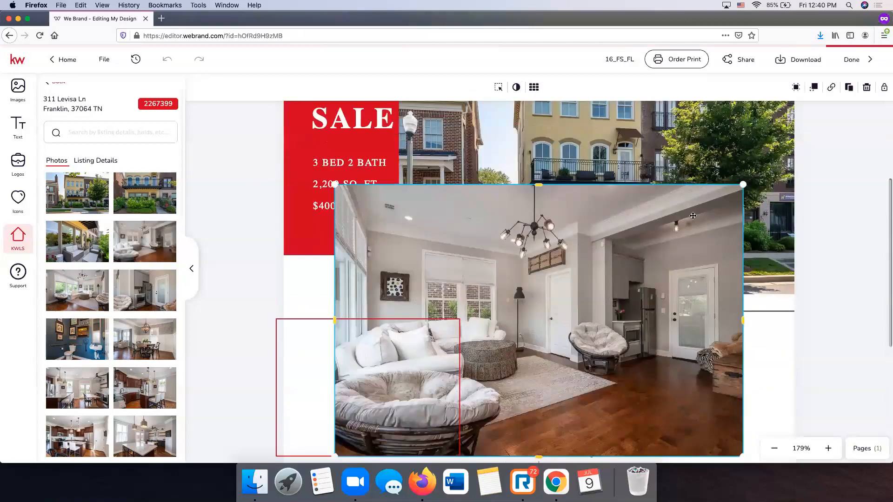
{"action": "scroll", "coordinate": [616, 239], "scroll_direction": "down", "scroll_amount": 1}
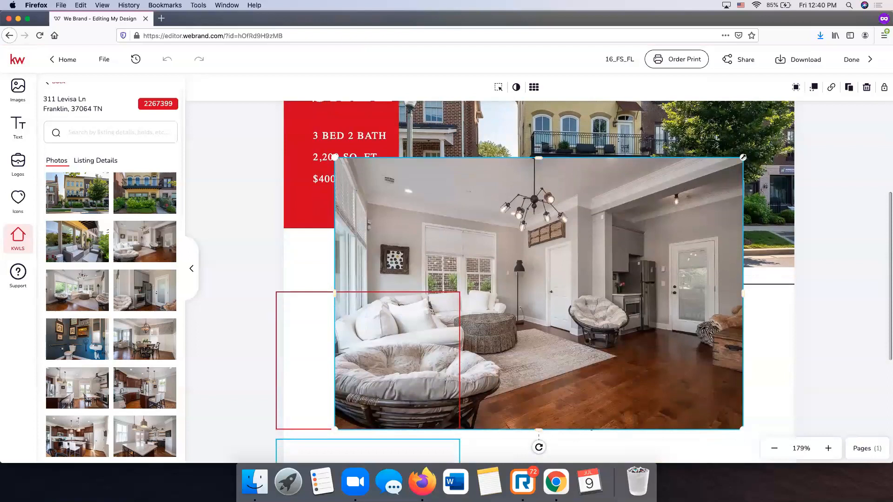
{"action": "left_click_drag", "start_coordinate": [742, 157], "coordinate": [462, 299]}
{"action": "left_click_drag", "start_coordinate": [449, 336], "coordinate": [423, 333]}
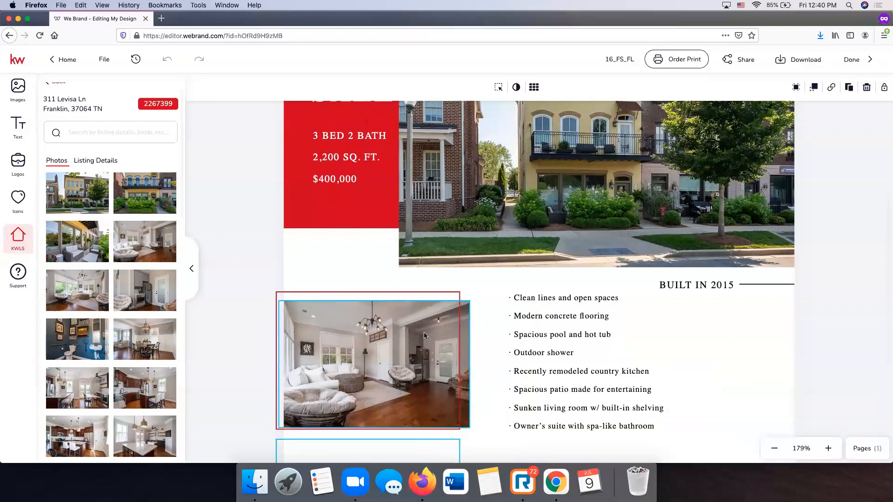
{"action": "scroll", "coordinate": [436, 324], "scroll_direction": "down", "scroll_amount": 5}
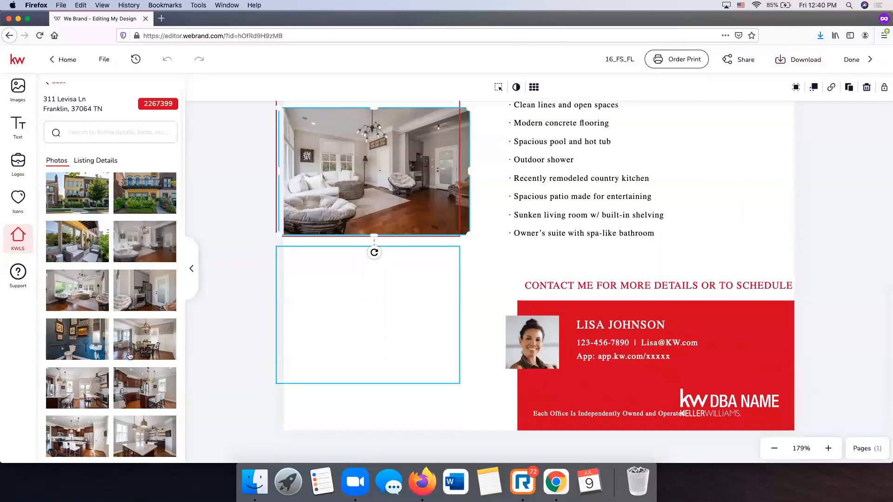
{"action": "scroll", "coordinate": [140, 335], "scroll_direction": "down", "scroll_amount": 2}
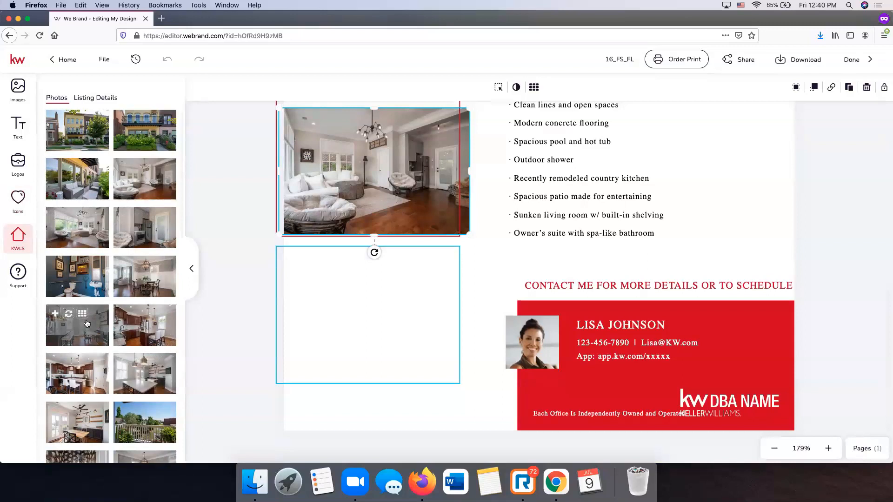
- Add the kitchen photo, move it down and shrink it to fit the lower frame
{"action": "left_click_drag", "start_coordinate": [86, 324], "coordinate": [350, 323]}
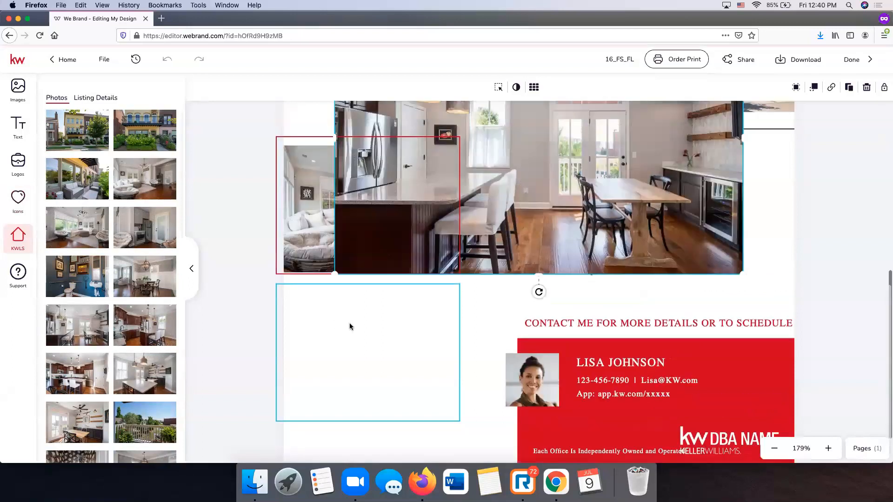
{"action": "scroll", "coordinate": [566, 236], "scroll_direction": "up", "scroll_amount": 4}
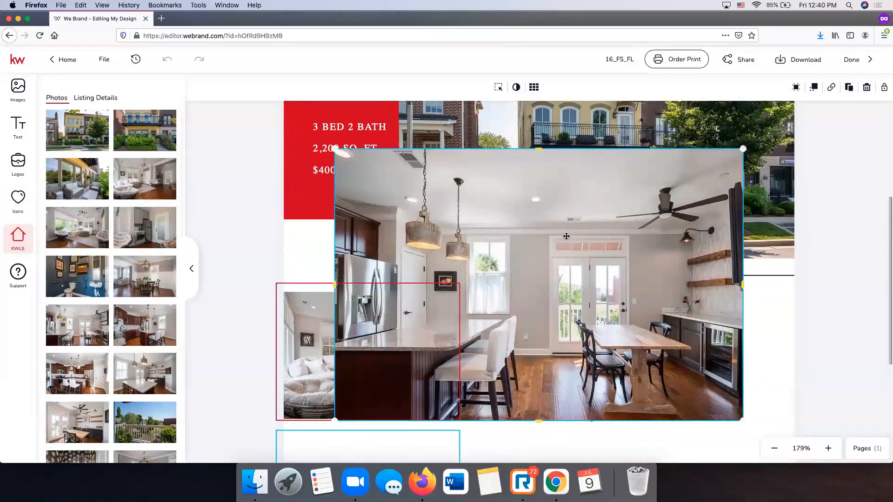
{"action": "scroll", "coordinate": [566, 236], "scroll_direction": "down", "scroll_amount": 7}
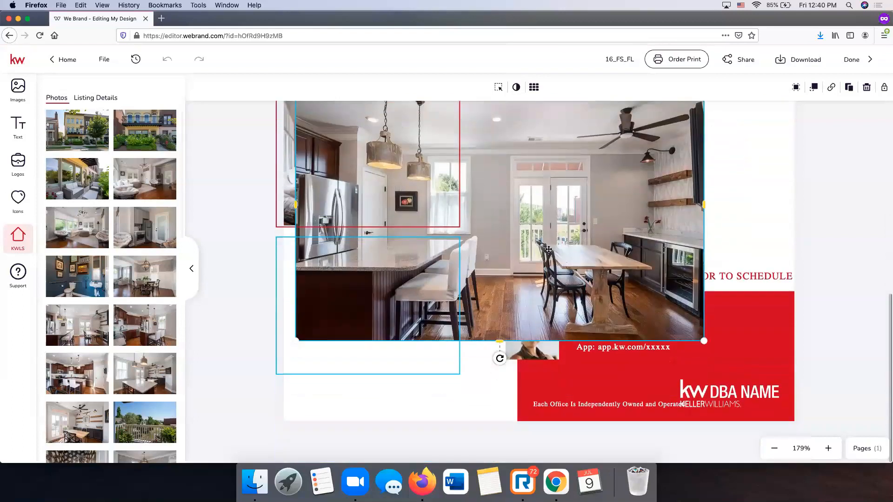
{"action": "left_click_drag", "start_coordinate": [549, 250], "coordinate": [524, 302]}
{"action": "left_click_drag", "start_coordinate": [680, 121], "coordinate": [469, 244]}
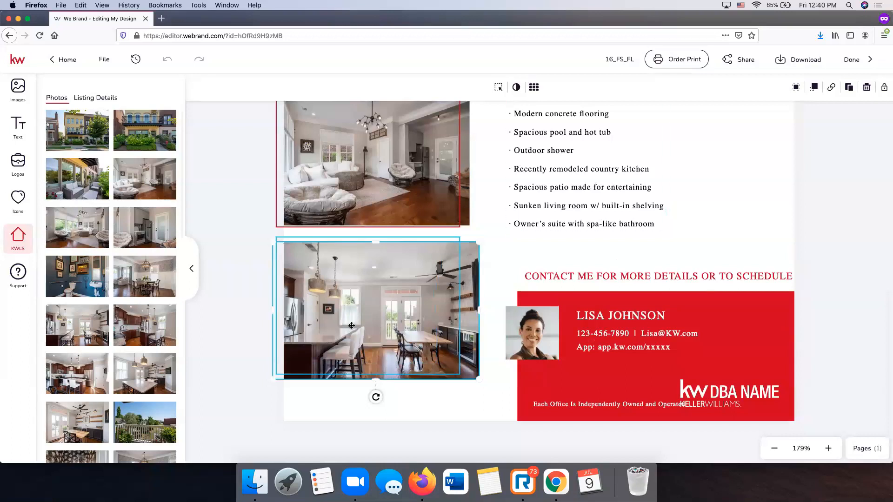
{"action": "scroll", "coordinate": [289, 280], "scroll_direction": "up", "scroll_amount": 2}
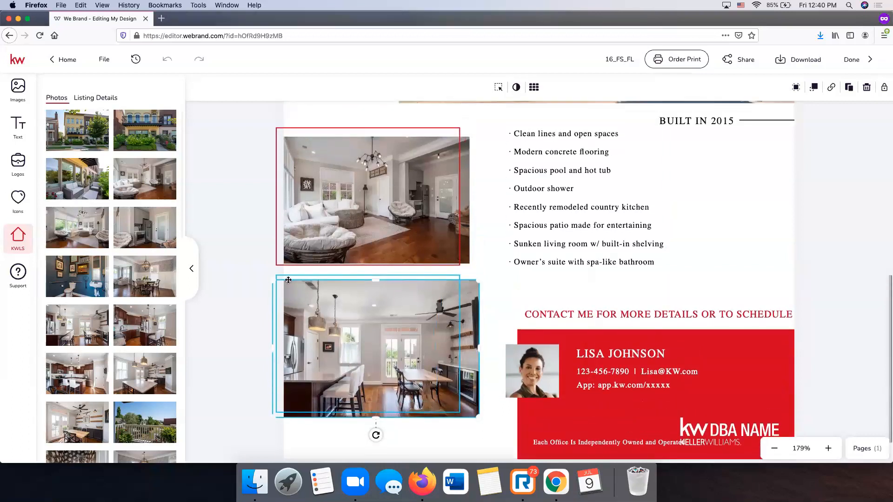
{"action": "left_click", "coordinate": [414, 276]}
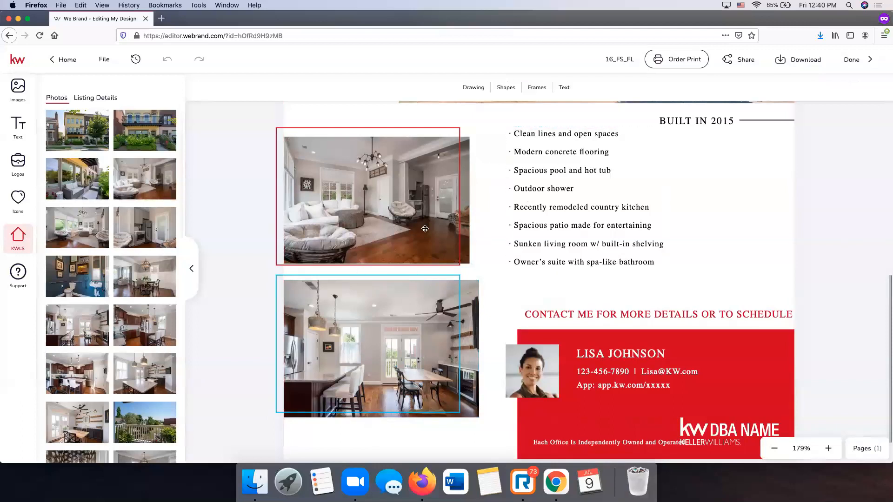
- Select the flier's page background, nudging the lower-frame item slightly
{"action": "scroll", "coordinate": [394, 194], "scroll_direction": "up", "scroll_amount": 2}
{"action": "left_click", "coordinate": [296, 143]}
{"action": "left_click", "coordinate": [299, 139]}
{"action": "left_click", "coordinate": [299, 139]}
{"action": "left_click", "coordinate": [292, 139]}
{"action": "left_click", "coordinate": [291, 151]}
{"action": "scroll", "coordinate": [291, 154], "scroll_direction": "down", "scroll_amount": 2}
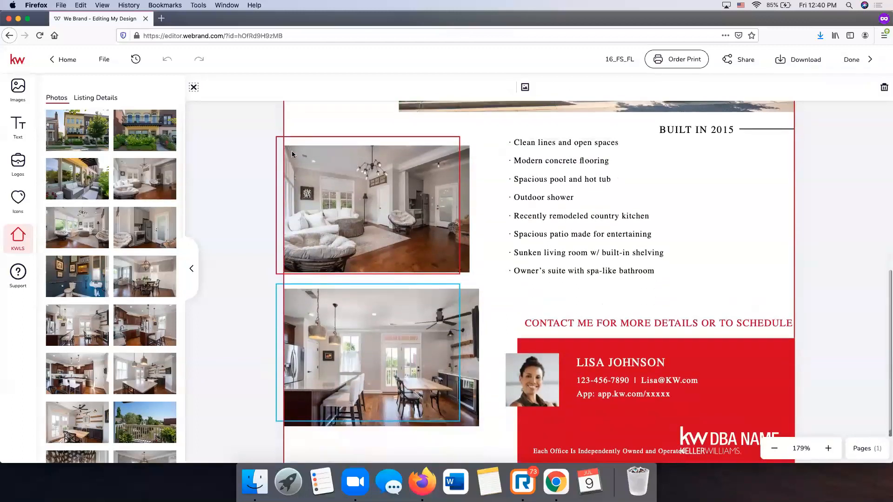
{"action": "scroll", "coordinate": [339, 294], "scroll_direction": "up", "scroll_amount": 10}
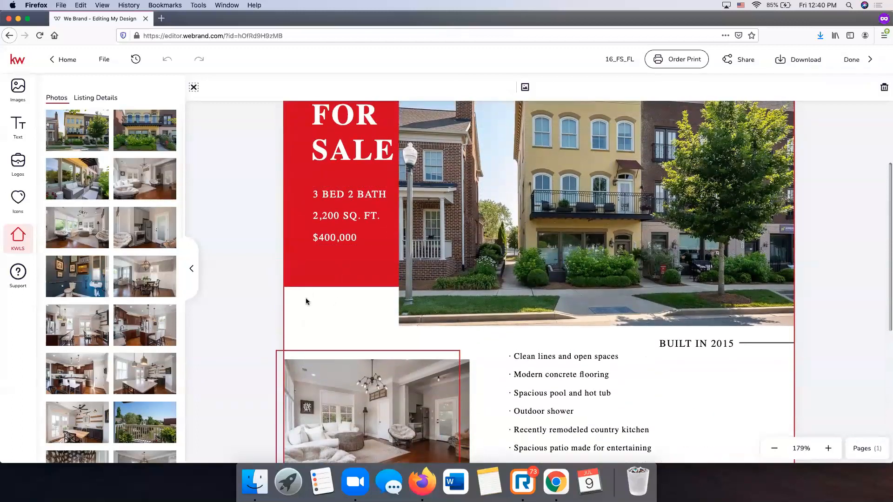
{"action": "left_click_drag", "start_coordinate": [302, 305], "coordinate": [328, 321]}
{"action": "left_click", "coordinate": [328, 322]}
{"action": "scroll", "coordinate": [328, 324], "scroll_direction": "down", "scroll_amount": 10}
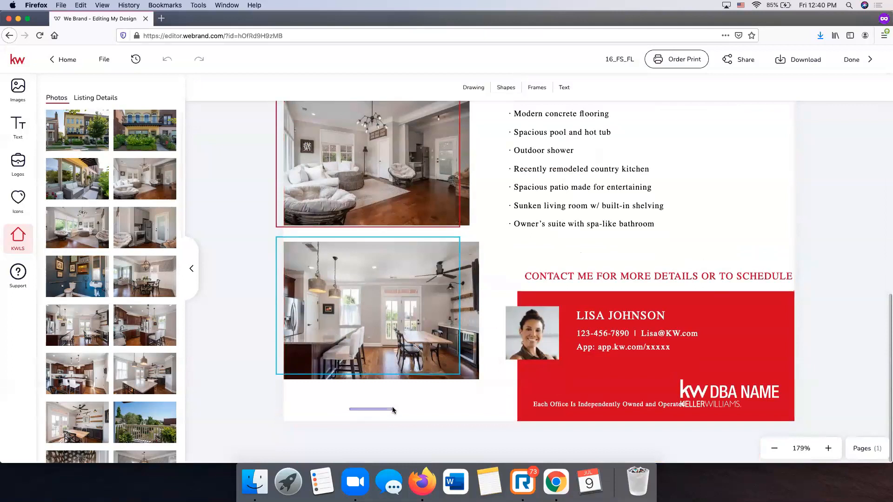
- Make the flier background transparent and move the living-room photo out of its frame
{"action": "scroll", "coordinate": [376, 259], "scroll_direction": "up", "scroll_amount": 6}
{"action": "scroll", "coordinate": [376, 259], "scroll_direction": "up", "scroll_amount": 9}
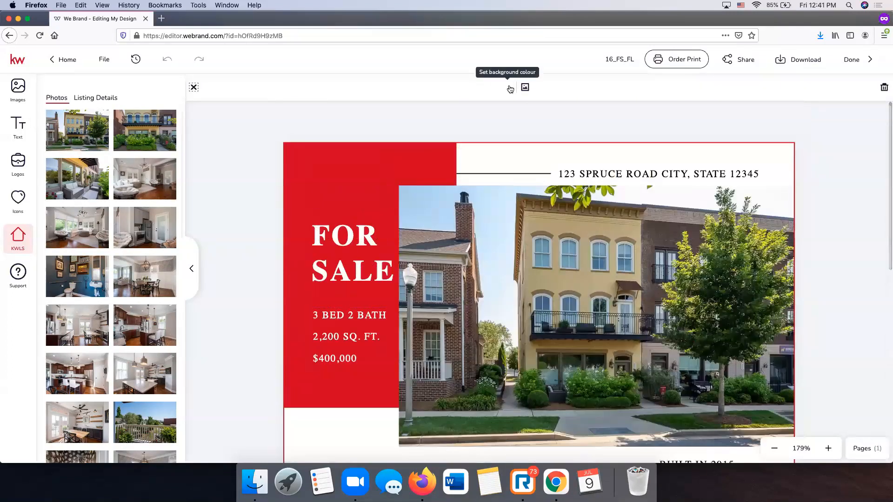
{"action": "left_click", "coordinate": [884, 91]}
{"action": "scroll", "coordinate": [441, 174], "scroll_direction": "down", "scroll_amount": 12}
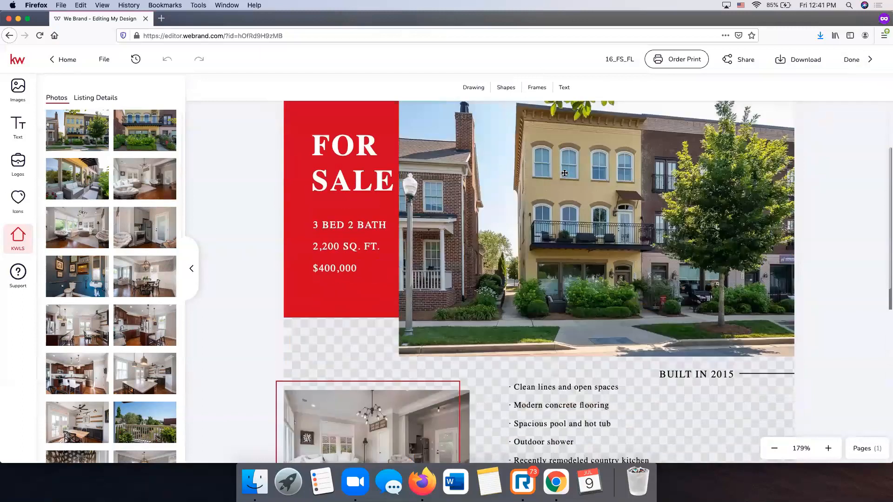
{"action": "left_click_drag", "start_coordinate": [440, 175], "coordinate": [511, 215]}
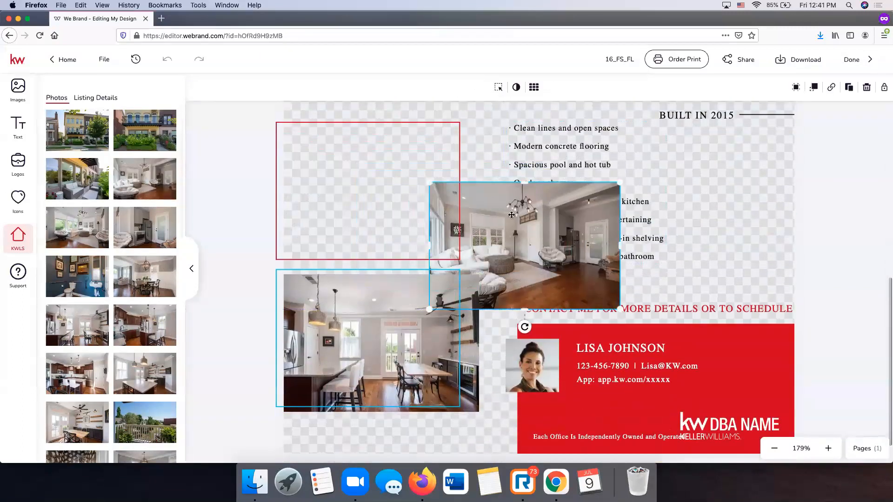
{"action": "left_click", "coordinate": [276, 126]}
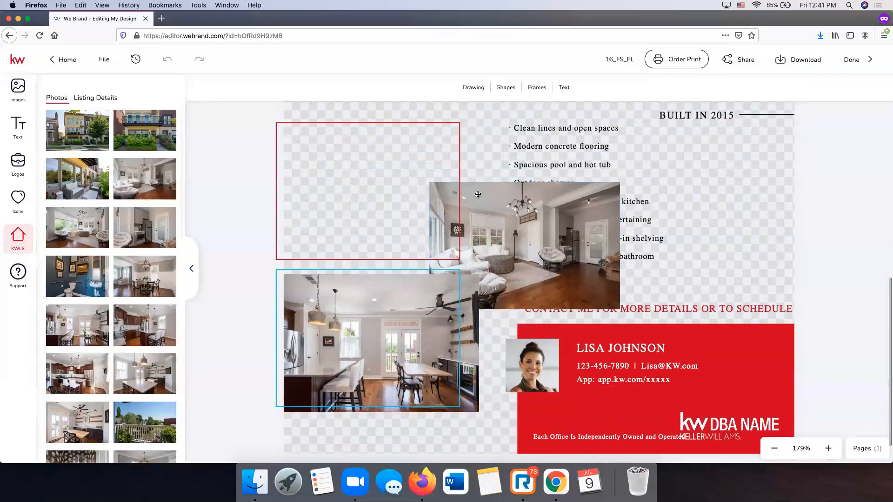
{"action": "left_click", "coordinate": [484, 214]}
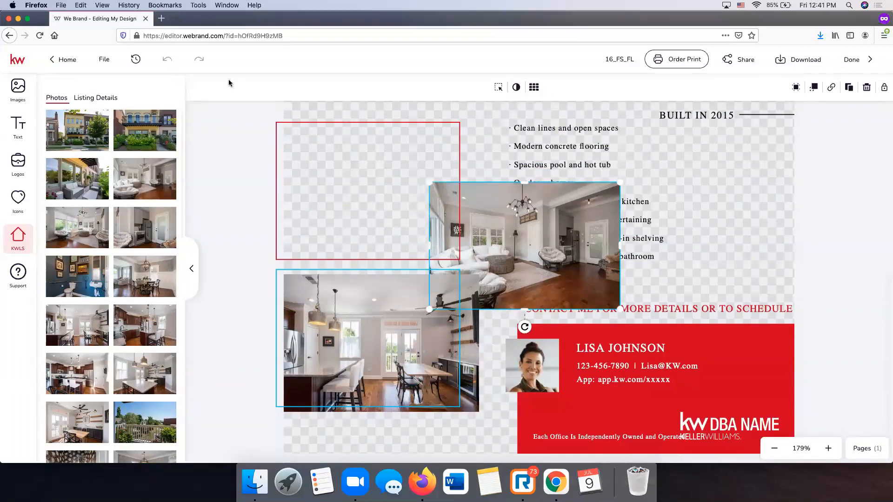
{"action": "scroll", "coordinate": [554, 214], "scroll_direction": "up", "scroll_amount": 8}
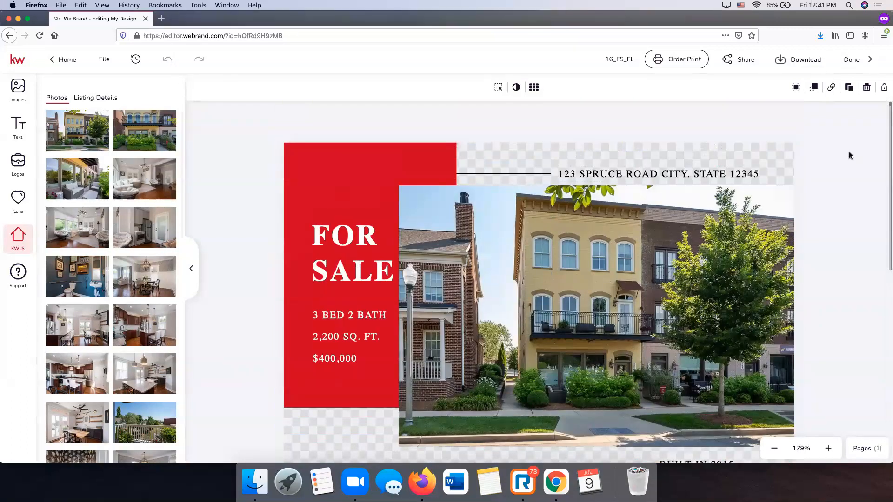
{"action": "scroll", "coordinate": [844, 150], "scroll_direction": "down", "scroll_amount": 8}
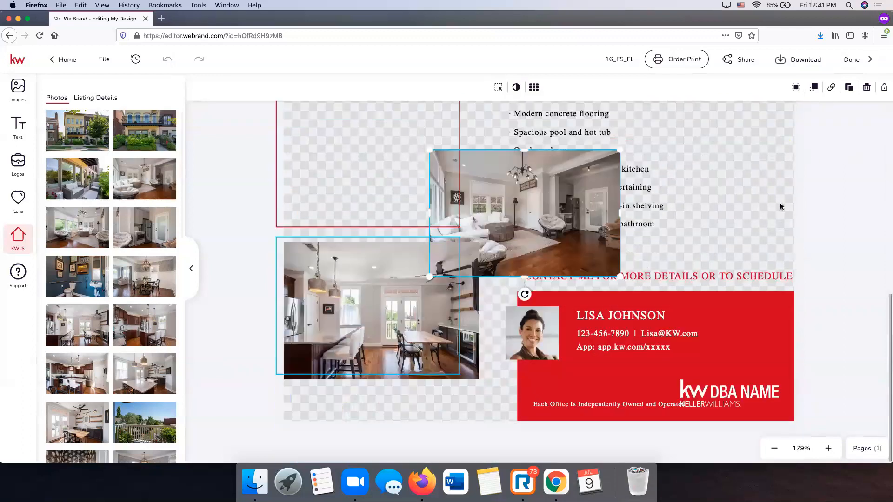
{"action": "scroll", "coordinate": [693, 189], "scroll_direction": "up", "scroll_amount": 8}
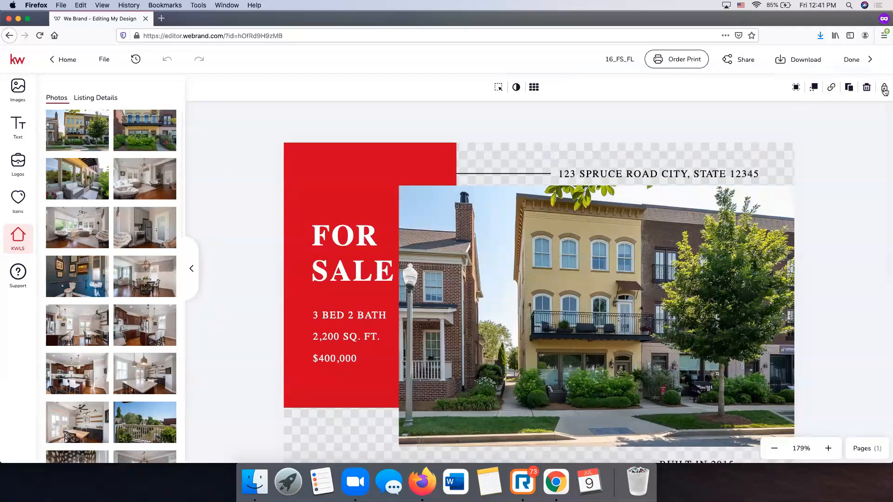
{"action": "scroll", "coordinate": [262, 140], "scroll_direction": "down", "scroll_amount": 8}
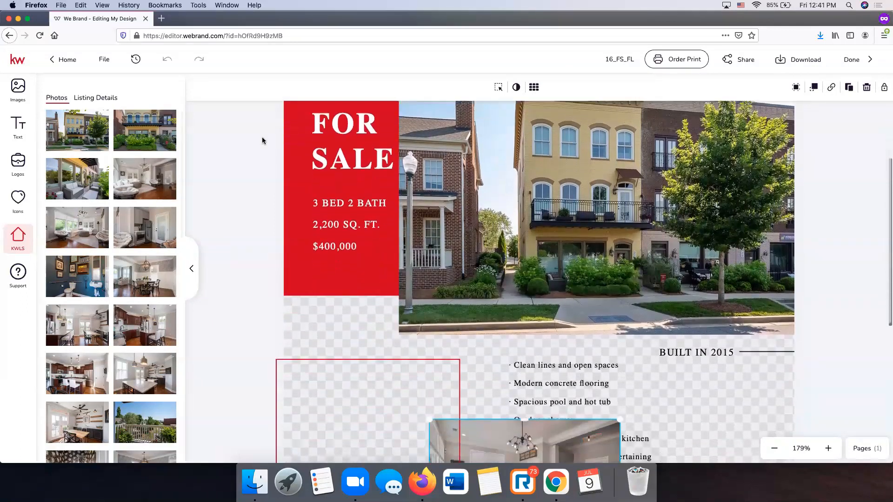
{"action": "scroll", "coordinate": [262, 140], "scroll_direction": "up", "scroll_amount": 8}
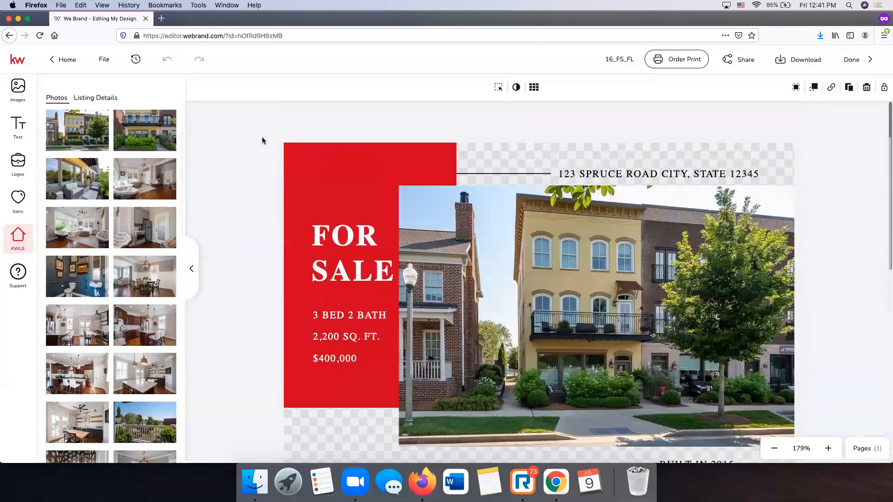
- Set the flier's page background colour to white
{"action": "left_click", "coordinate": [509, 147]}
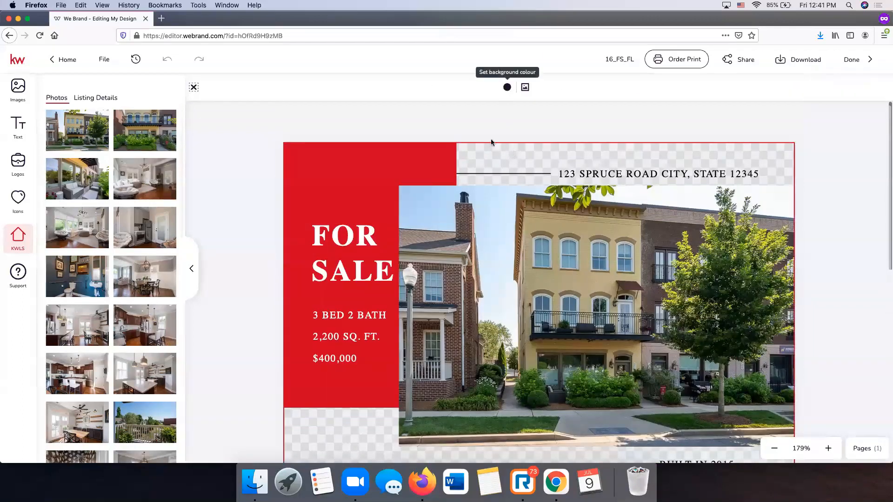
{"action": "scroll", "coordinate": [487, 157], "scroll_direction": "down", "scroll_amount": 8}
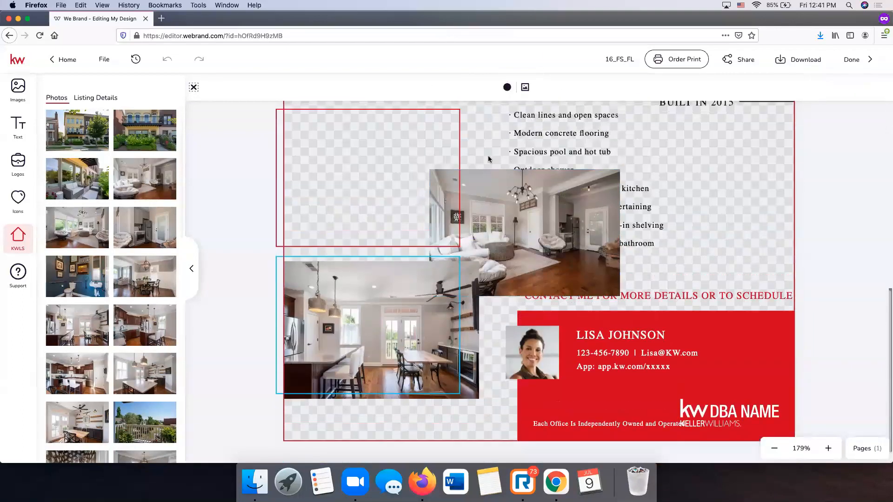
{"action": "scroll", "coordinate": [487, 155], "scroll_direction": "up", "scroll_amount": 8}
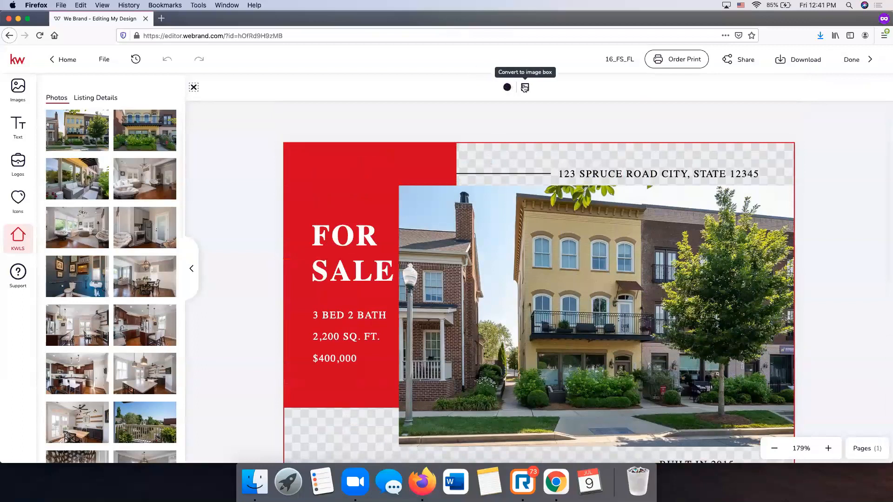
{"action": "left_click", "coordinate": [508, 92]}
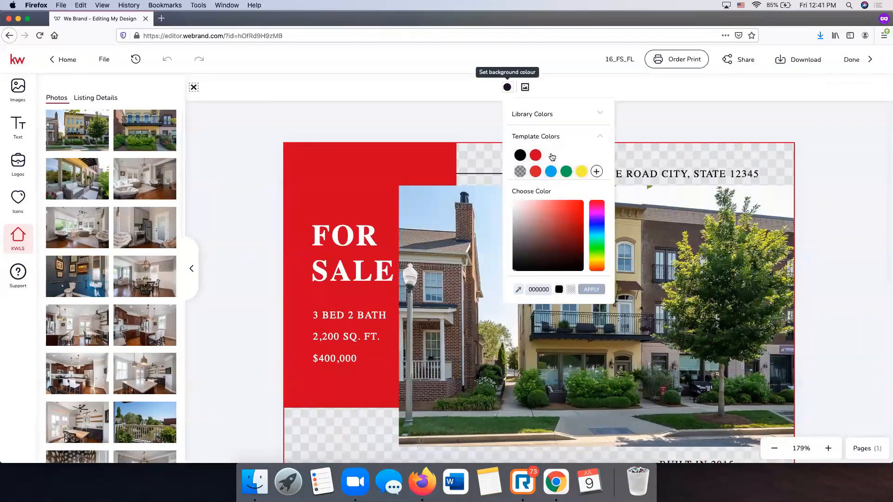
{"action": "left_click", "coordinate": [827, 140]}
{"action": "scroll", "coordinate": [383, 235], "scroll_direction": "down", "scroll_amount": 6}
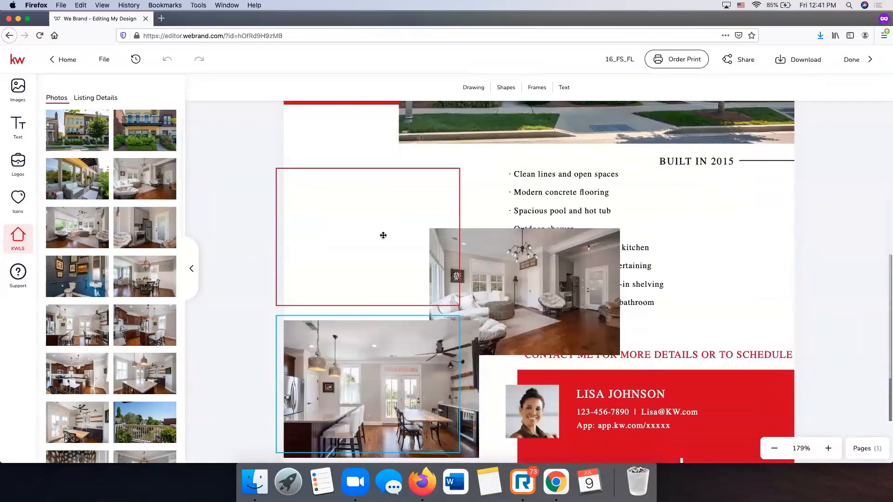
{"action": "scroll", "coordinate": [383, 236], "scroll_direction": "down", "scroll_amount": 2}
- Place the living-room photo in the empty upper-left frame beside the feature list
{"action": "left_click_drag", "start_coordinate": [491, 240], "coordinate": [341, 200]}
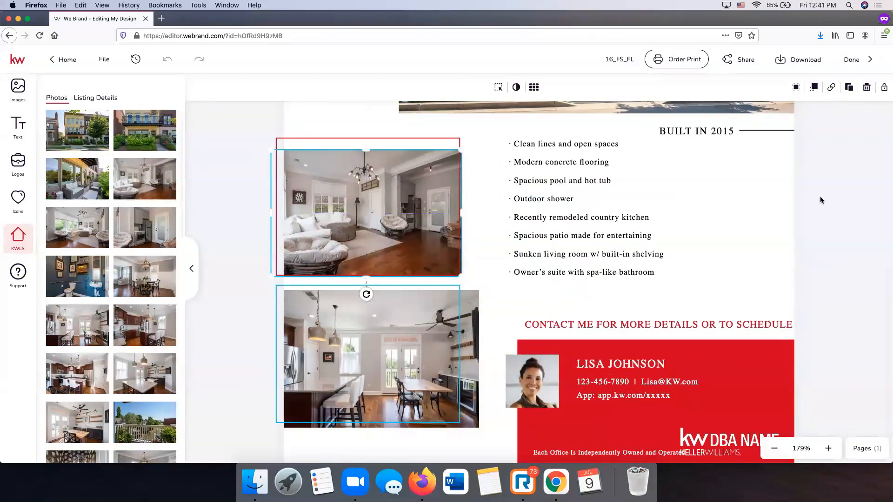
{"action": "left_click", "coordinate": [839, 205]}
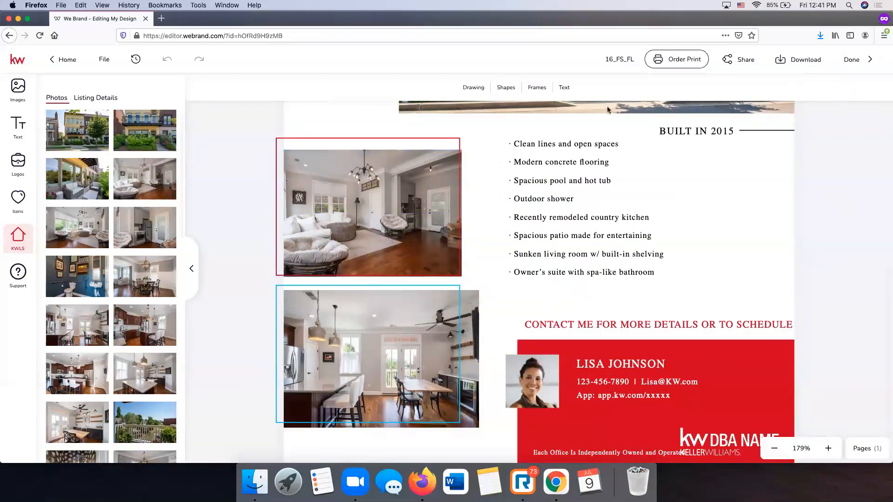
{"action": "left_click", "coordinate": [286, 143]}
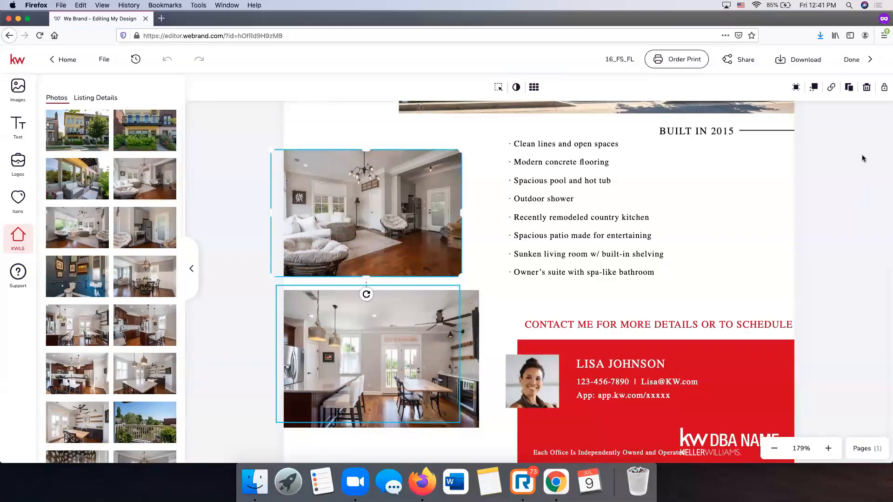
{"action": "left_click", "coordinate": [832, 122]}
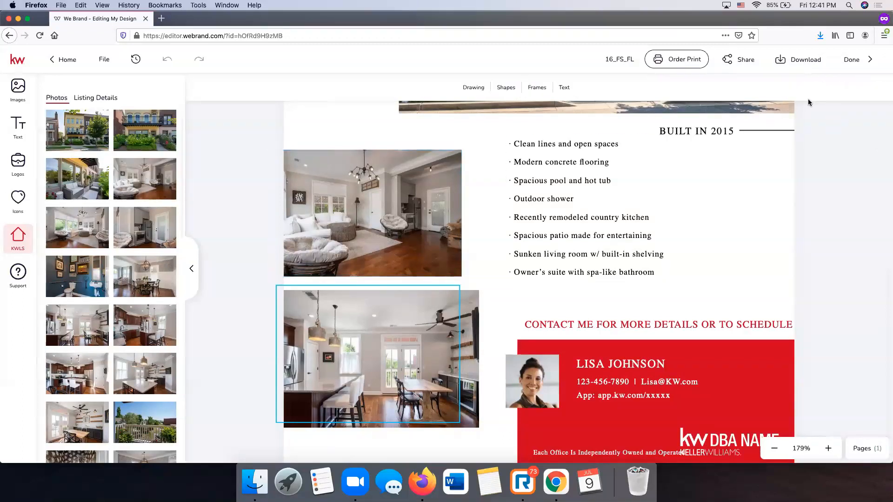
{"action": "left_click", "coordinate": [401, 196]}
{"action": "left_click", "coordinate": [878, 119]}
- Select the kitchen photo and check its Arrange layer-order options
{"action": "left_click", "coordinate": [470, 333]}
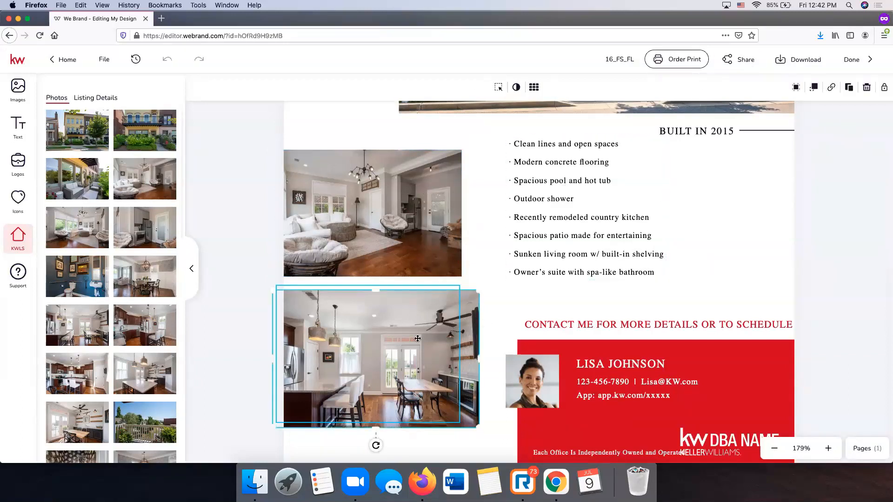
{"action": "left_click", "coordinate": [815, 88]}
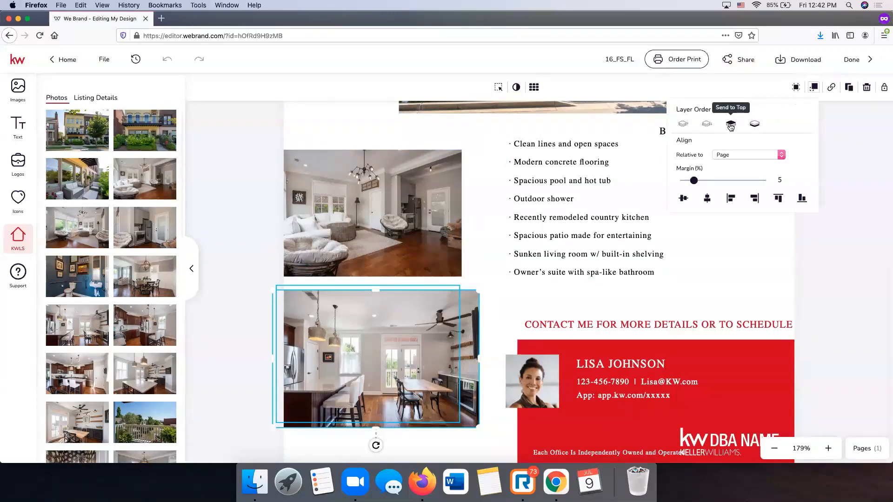
{"action": "left_click", "coordinate": [878, 171]}
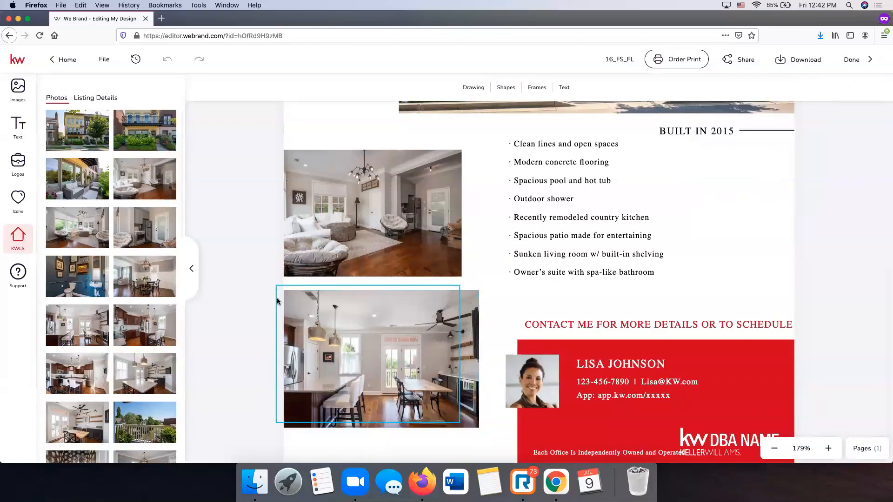
{"action": "scroll", "coordinate": [257, 357], "scroll_direction": "down", "scroll_amount": 2}
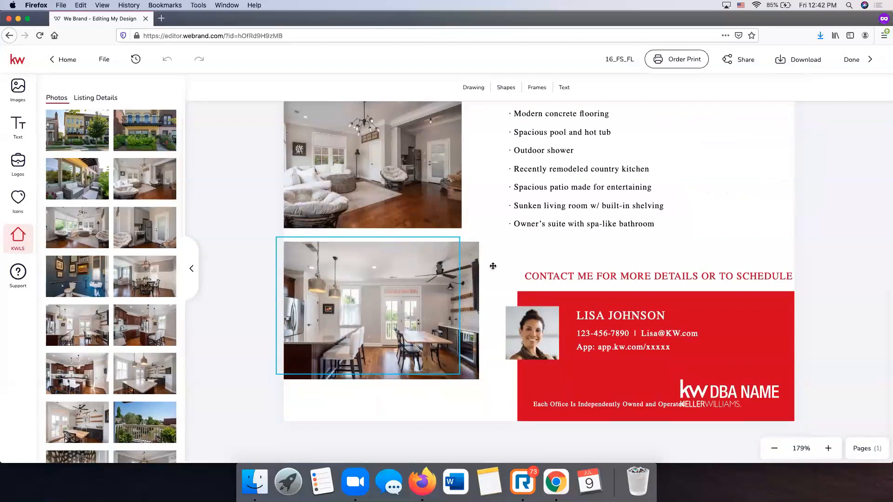
{"action": "scroll", "coordinate": [770, 291], "scroll_direction": "up", "scroll_amount": 15}
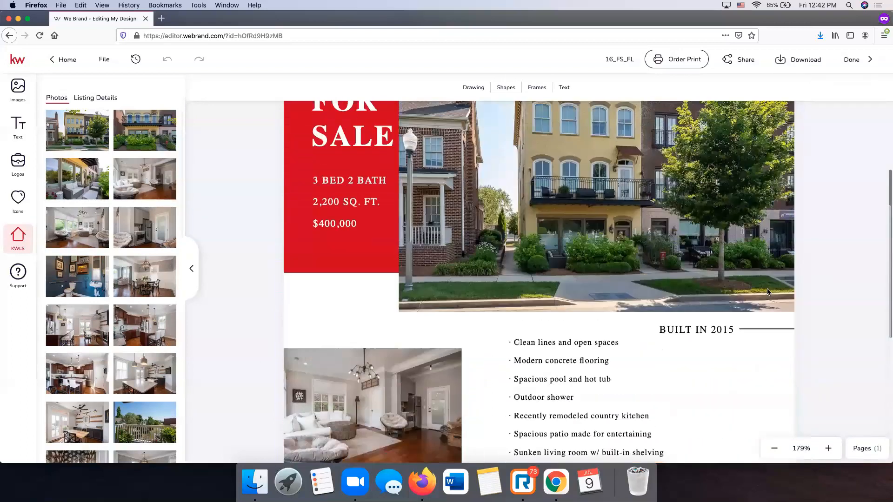
{"action": "scroll", "coordinate": [767, 289], "scroll_direction": "down", "scroll_amount": 12}
{"action": "scroll", "coordinate": [768, 292], "scroll_direction": "down", "scroll_amount": 1}
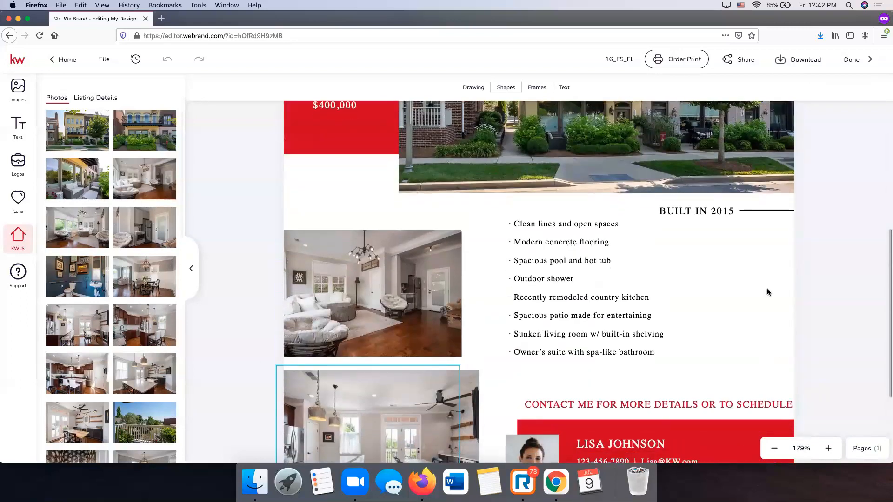
- Select the bullet-list text box and show the Listing Details fields: 2217 SF, 3 bedrooms, 4 bathrooms
{"action": "left_click", "coordinate": [728, 208]}
{"action": "left_click", "coordinate": [558, 253]}
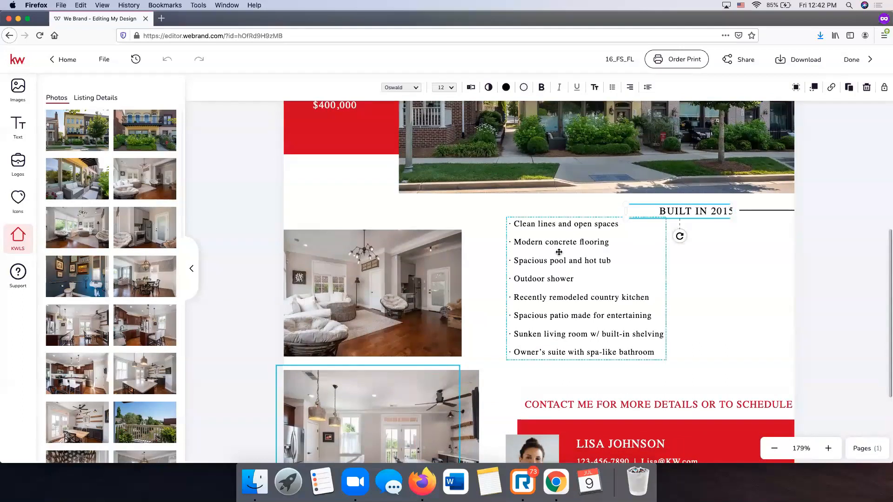
{"action": "scroll", "coordinate": [613, 257], "scroll_direction": "down", "scroll_amount": 1}
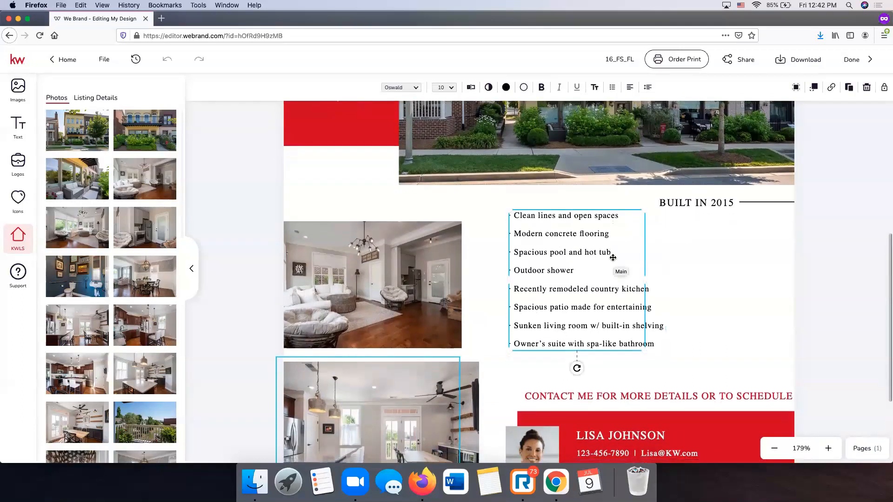
{"action": "scroll", "coordinate": [549, 269], "scroll_direction": "down", "scroll_amount": 1}
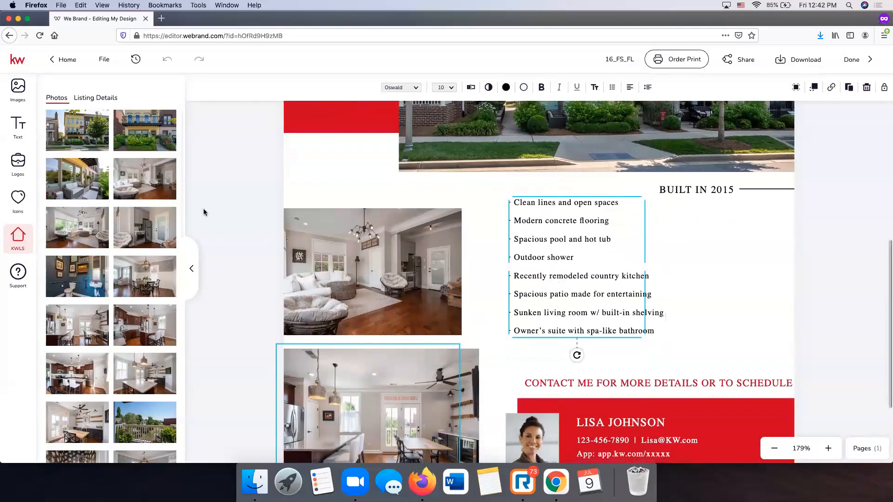
{"action": "key", "text": "ctrl+Up"}
{"action": "left_click", "coordinate": [141, 129]}
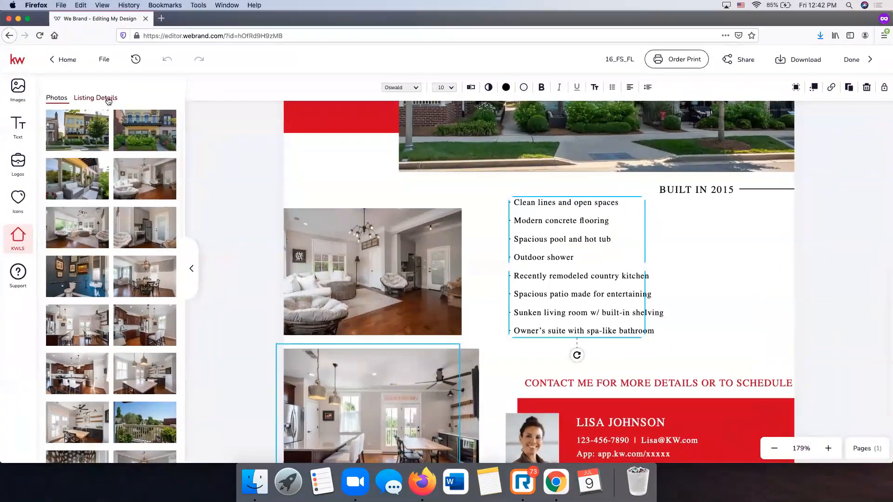
{"action": "left_click", "coordinate": [109, 100]}
{"action": "scroll", "coordinate": [116, 222], "scroll_direction": "down", "scroll_amount": 6}
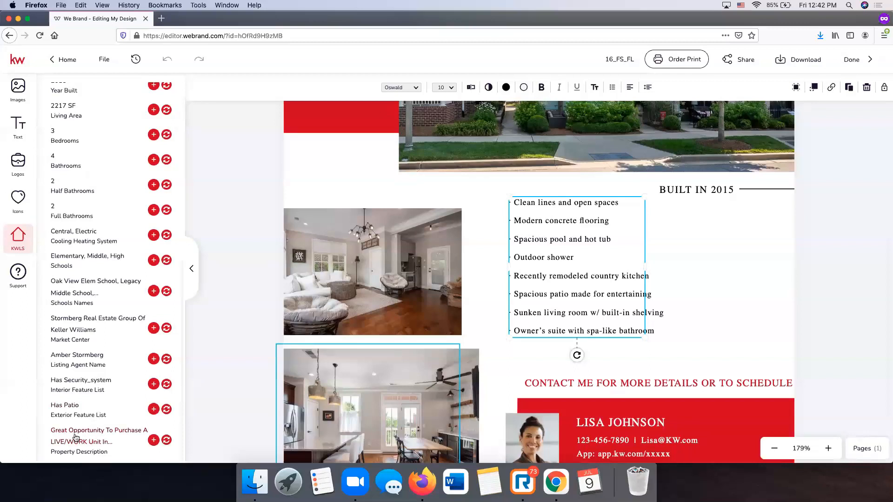
- Replace the bullet list with the property description, widen it and move it below BUILT IN 2015
{"action": "left_click", "coordinate": [166, 441]}
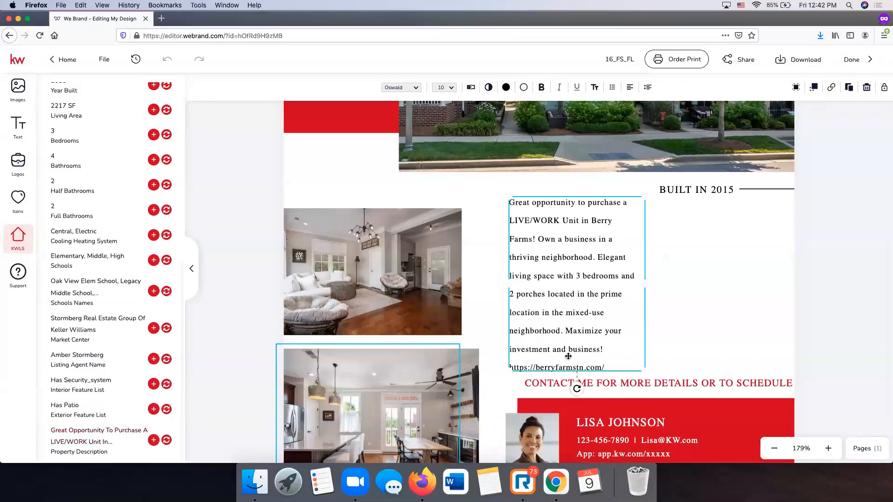
{"action": "left_click_drag", "start_coordinate": [644, 282], "coordinate": [726, 279]}
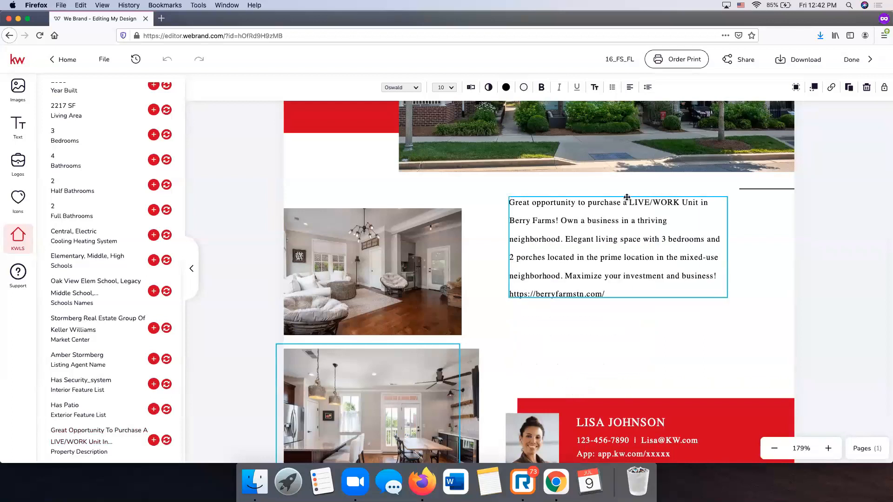
{"action": "left_click_drag", "start_coordinate": [595, 263], "coordinate": [598, 326]}
- Set all of the description text to 12 pt
{"action": "double_click", "coordinate": [598, 326]}
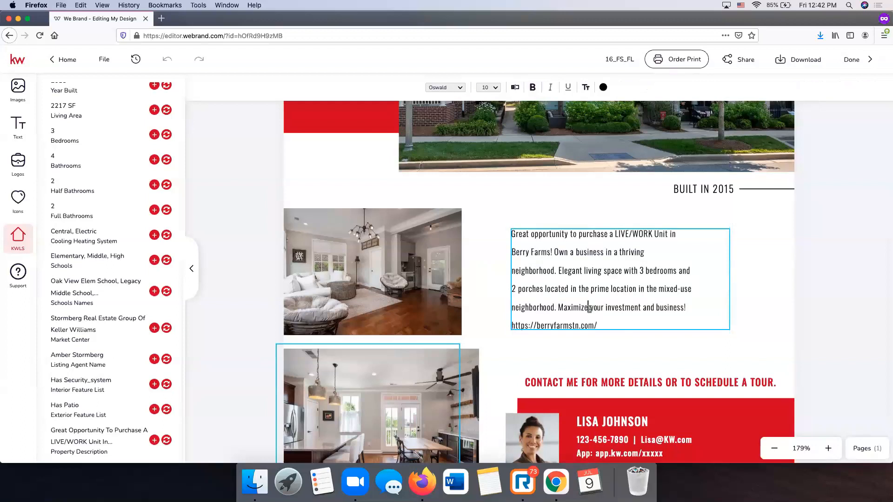
{"action": "key", "text": "ctrl+a"}
{"action": "left_click", "coordinate": [488, 87]}
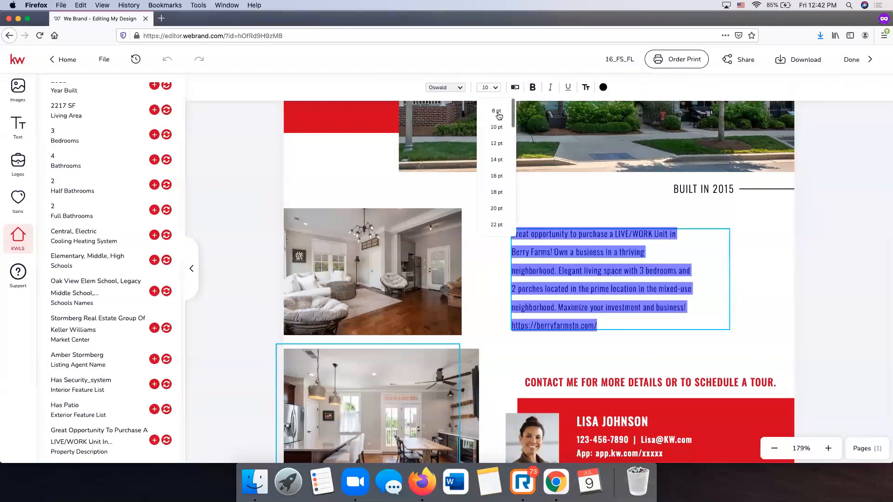
{"action": "left_click", "coordinate": [502, 143]}
{"action": "key", "text": "Escape"}
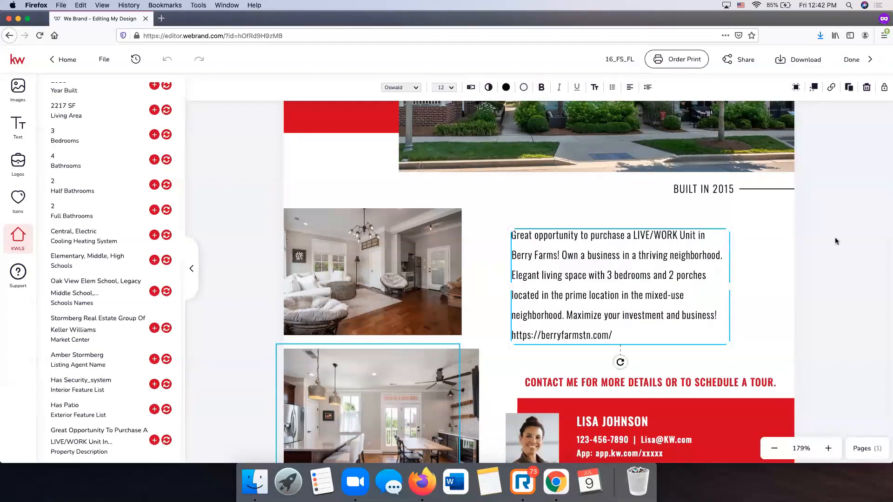
{"action": "left_click", "coordinate": [842, 243]}
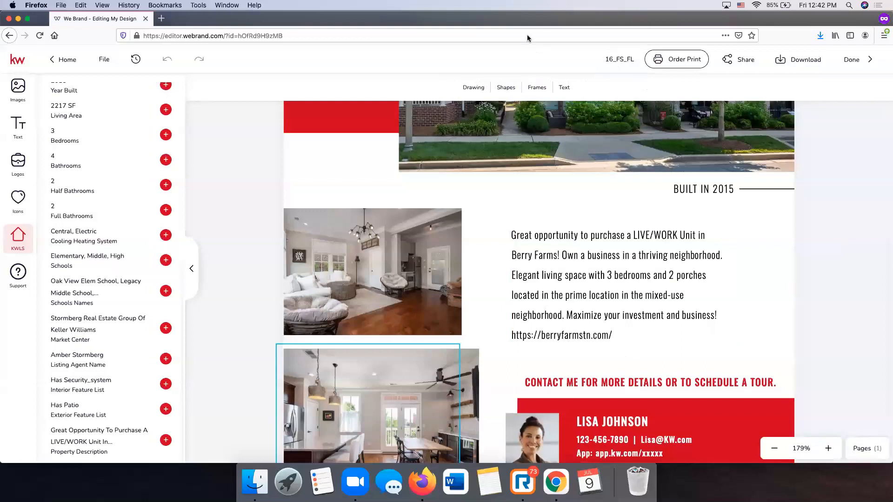
{"action": "scroll", "coordinate": [702, 334], "scroll_direction": "down", "scroll_amount": 3}
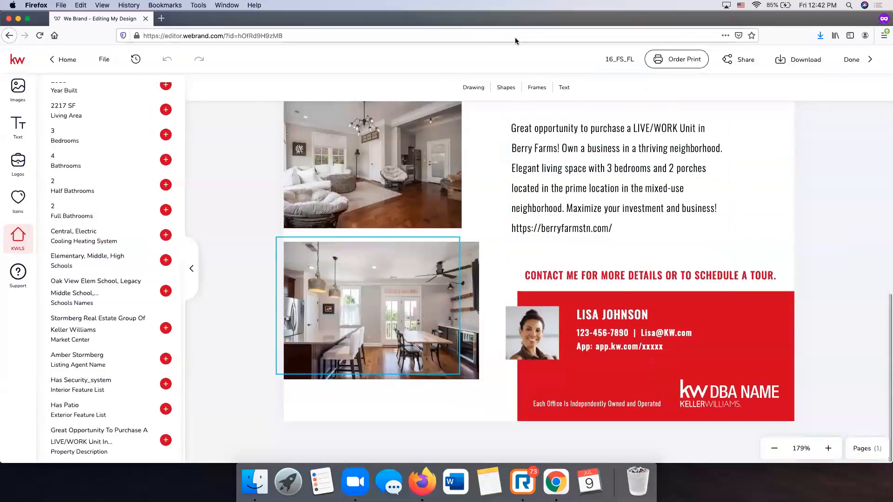
{"action": "left_click", "coordinate": [535, 353]}
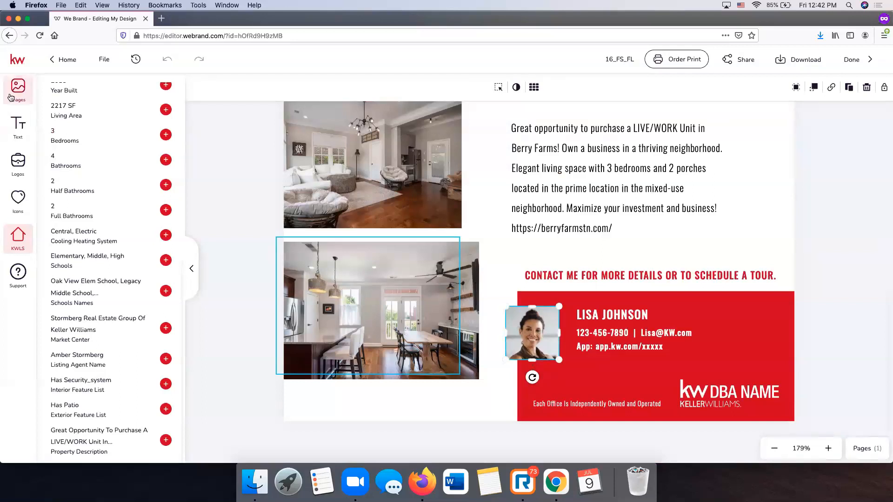
- Replace the agent headshot with the woman's photo from My Assets
{"action": "left_click", "coordinate": [10, 96]}
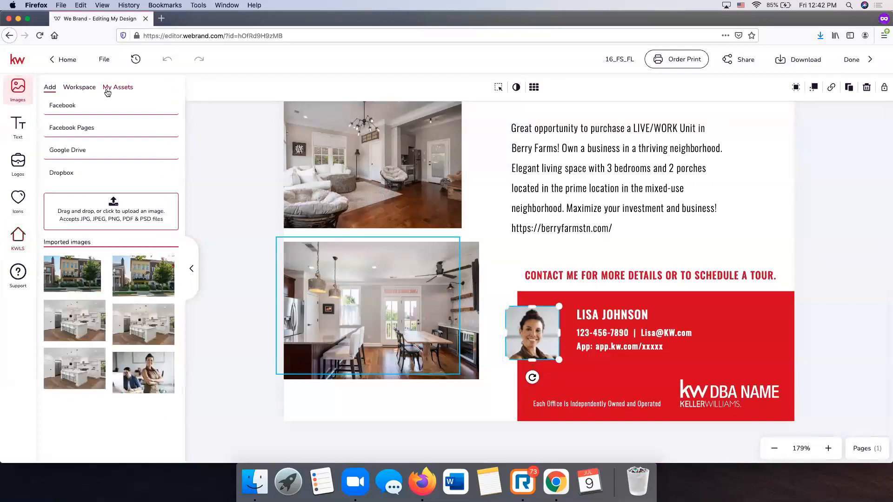
{"action": "left_click", "coordinate": [108, 89]}
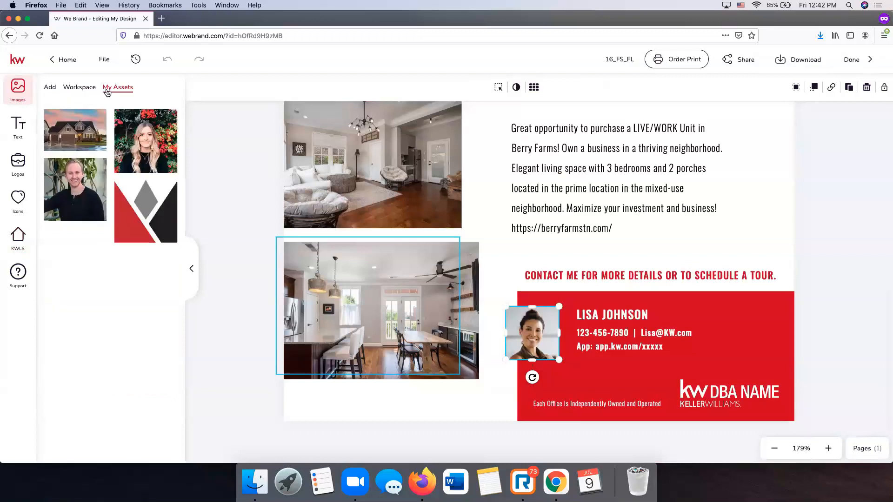
{"action": "left_click_drag", "start_coordinate": [436, 315], "coordinate": [532, 333]}
{"action": "left_click", "coordinate": [869, 301]}
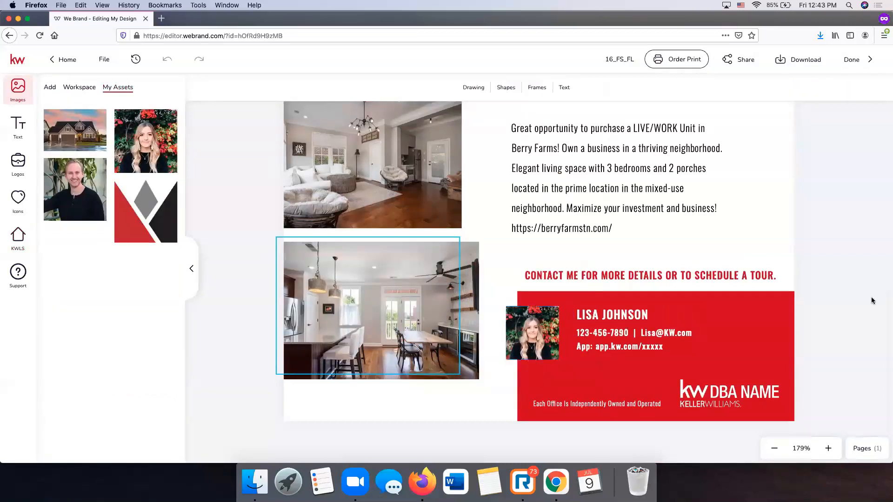
- Change the agent name text to the new agent's full name
{"action": "left_click", "coordinate": [636, 314]}
{"action": "double_click", "coordinate": [637, 315]}
{"action": "double_click", "coordinate": [652, 314]}
{"action": "key", "text": "BackSpace"}
{"action": "key", "text": "BackSpace"}
{"action": "key", "text": "BackSpace"}
{"action": "key", "text": "BackSpace"}
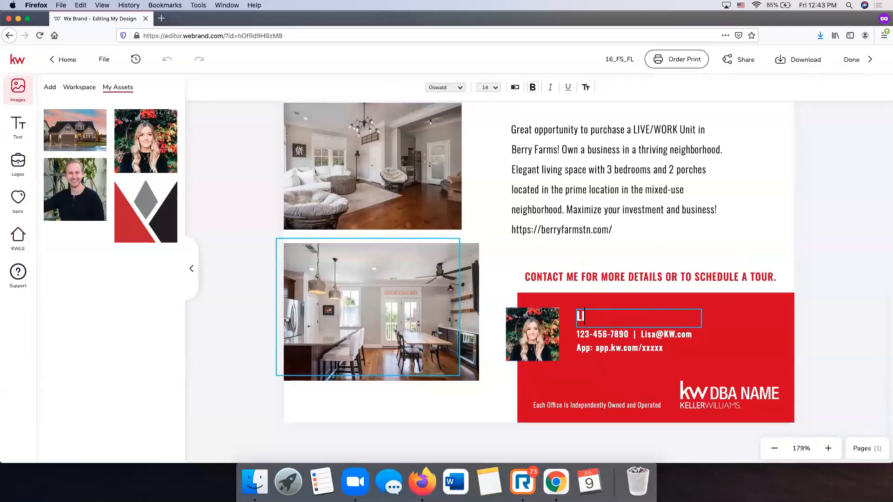
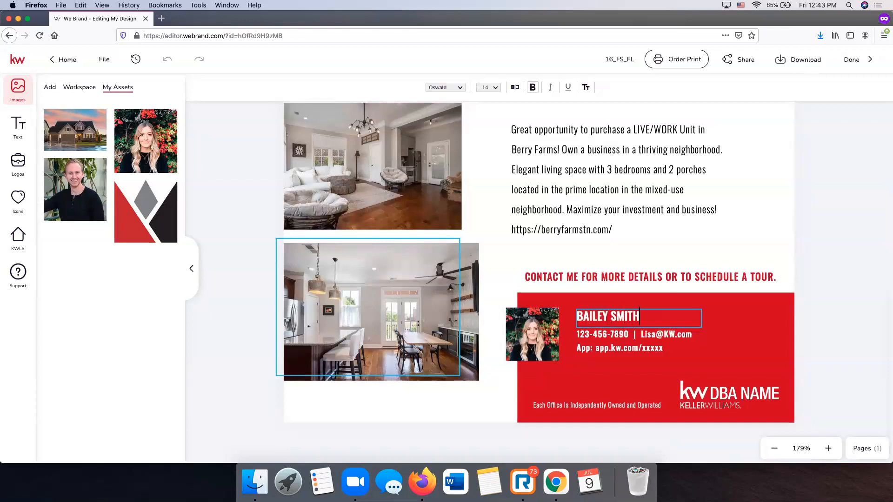
{"action": "scroll", "coordinate": [825, 340], "scroll_direction": "down", "scroll_amount": 1}
{"action": "left_click", "coordinate": [821, 342]}
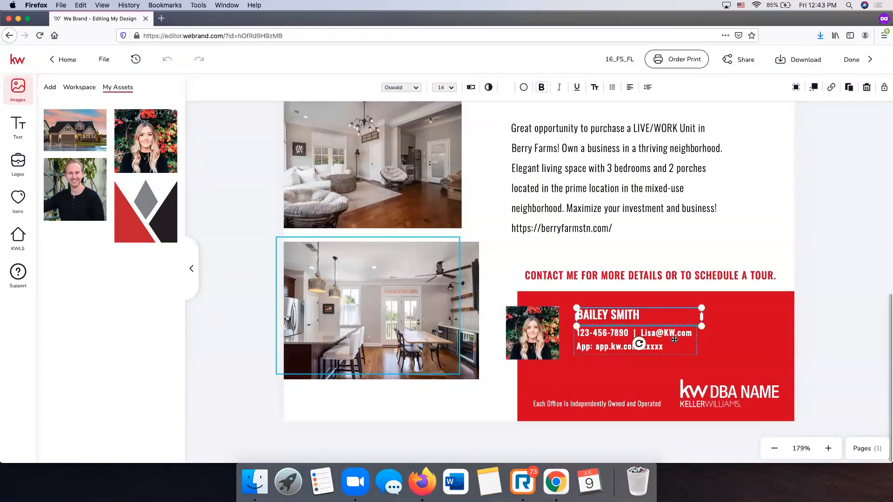
- Replace the app link's xxxxx placeholder with 123 and enter the agent's new phone number
{"action": "left_click", "coordinate": [675, 339]}
{"action": "left_click", "coordinate": [818, 331]}
{"action": "left_click", "coordinate": [623, 333]}
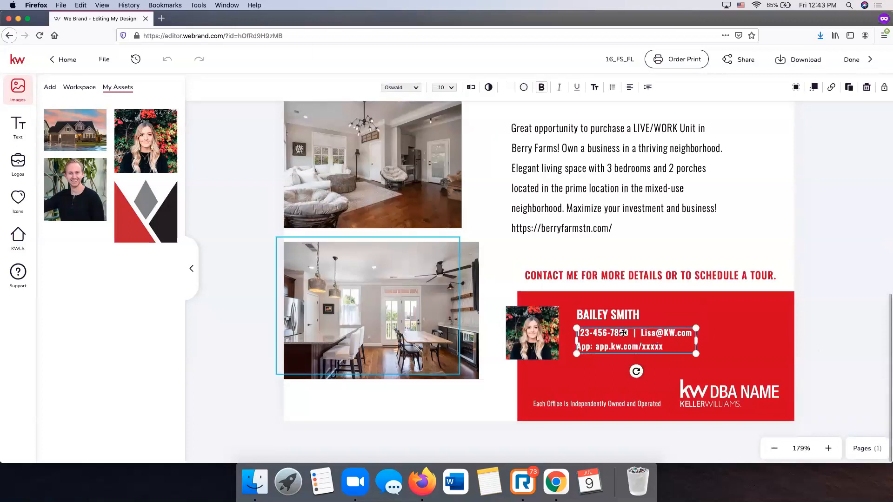
{"action": "double_click", "coordinate": [624, 333]}
{"action": "left_click", "coordinate": [674, 336]}
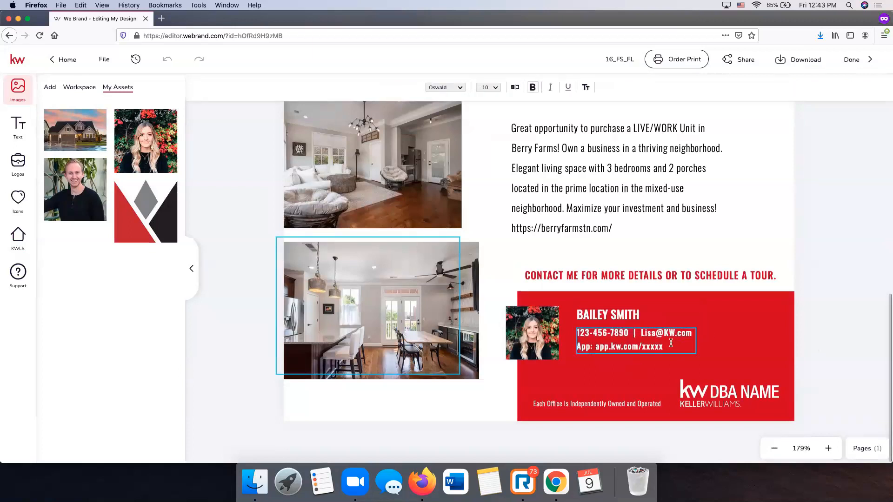
{"action": "left_click_drag", "start_coordinate": [607, 333], "coordinate": [671, 347]}
{"action": "left_click", "coordinate": [671, 346]}
{"action": "key", "text": "BackSpace"}
{"action": "key", "text": "BackSpace"}
{"action": "key", "text": "BackSpace"}
{"action": "key", "text": "BackSpace"}
{"action": "key", "text": "BackSpace"}
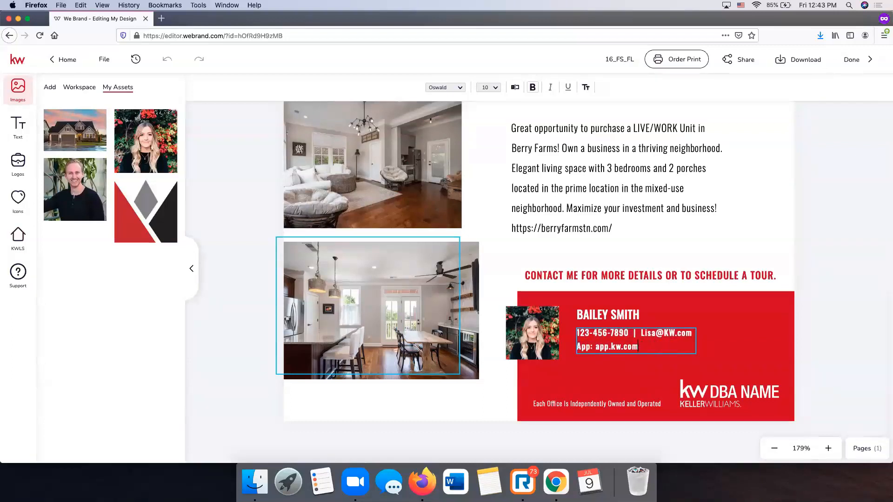
{"action": "type", "text": "123"}
{"action": "key", "text": "BackSpace"}
{"action": "key", "text": "BackSpace"}
{"action": "key", "text": "BackSpace"}
{"action": "key", "text": "BackSpace"}
{"action": "key", "text": "BackSpace"}
{"action": "key", "text": "BackSpace"}
{"action": "key", "text": "BackSpace"}
{"action": "key", "text": "BackSpace"}
{"action": "key", "text": "BackSpace"}
{"action": "key", "text": "BackSpace"}
{"action": "key", "text": "BackSpace"}
{"action": "key", "text": "BackSpace"}
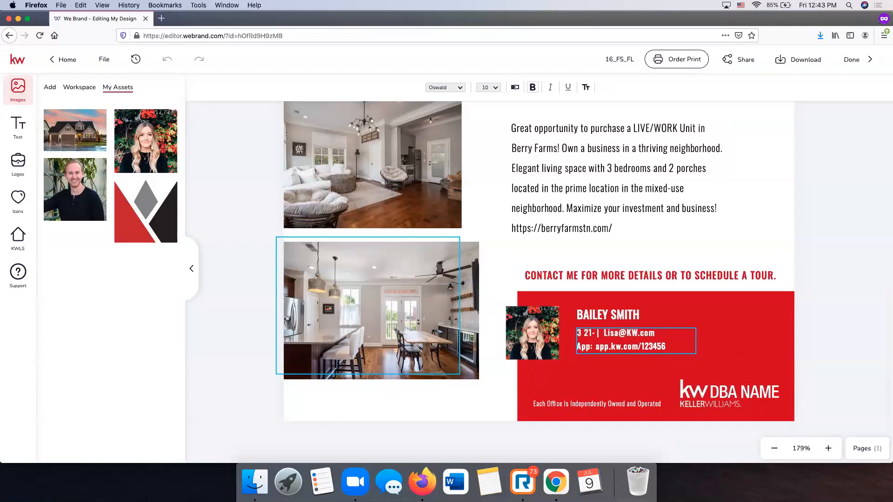
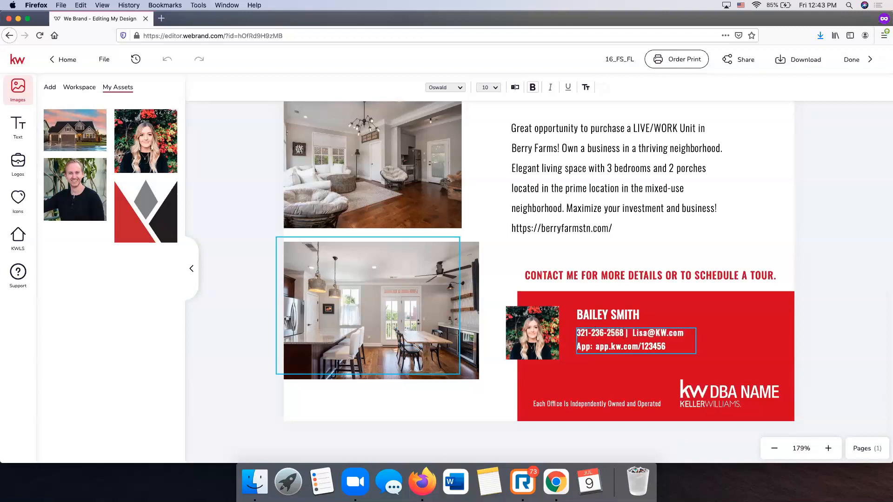
- Enter the agent's e-mail address and widen the contact box so it fits on one line
{"action": "key", "text": "BackSpace"}
{"action": "key", "text": "BackSpace"}
{"action": "key", "text": "BackSpace"}
{"action": "key", "text": "BackSpace"}
{"action": "key", "text": "BackSpace"}
{"action": "key", "text": "BackSpace"}
{"action": "key", "text": "BackSpace"}
{"action": "key", "text": "BackSpace"}
{"action": "key", "text": "BackSpace"}
{"action": "key", "text": "BackSpace"}
{"action": "key", "text": "BackSpace"}
{"action": "key", "text": "BackSpace"}
{"action": "key", "text": "Return"}
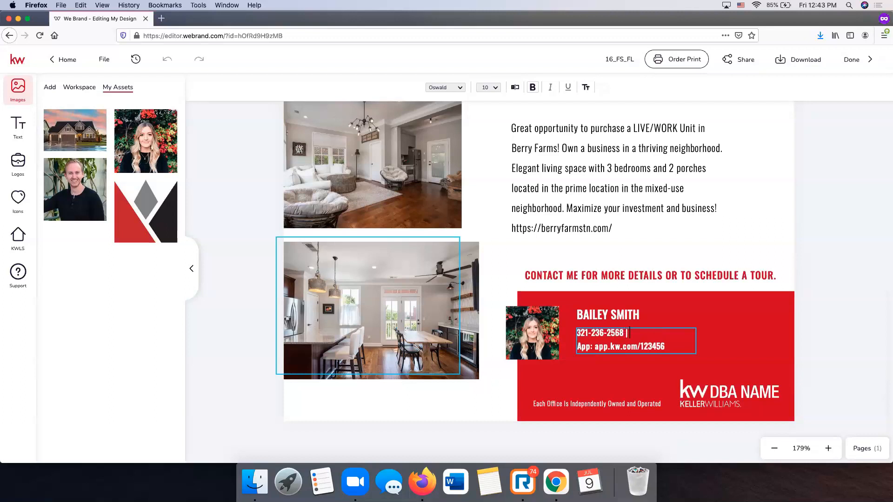
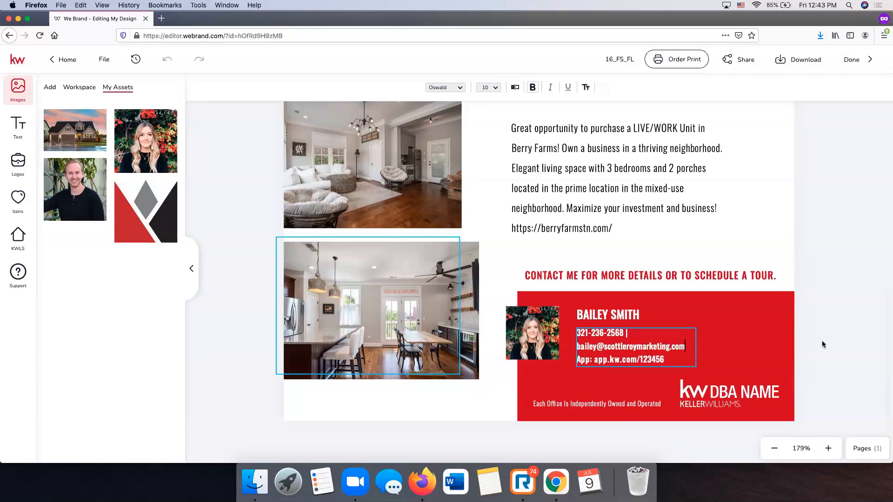
{"action": "key", "text": "Escape"}
{"action": "left_click_drag", "start_coordinate": [695, 344], "coordinate": [753, 346]}
{"action": "left_click", "coordinate": [811, 358]}
{"action": "left_click", "coordinate": [730, 398]}
- Swap the KW DBA NAME logo for KW Logo W.svg from the KW folder and nudge it up in the banner
{"action": "left_click", "coordinate": [725, 394]}
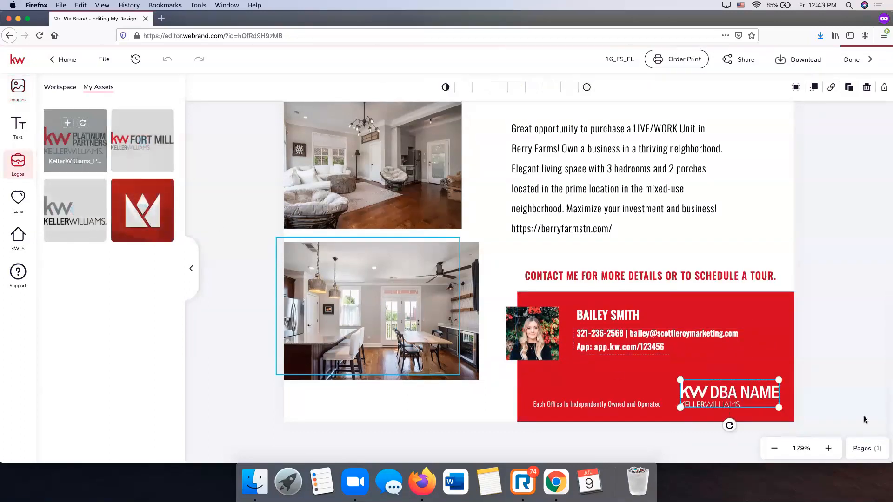
{"action": "left_click", "coordinate": [59, 87]}
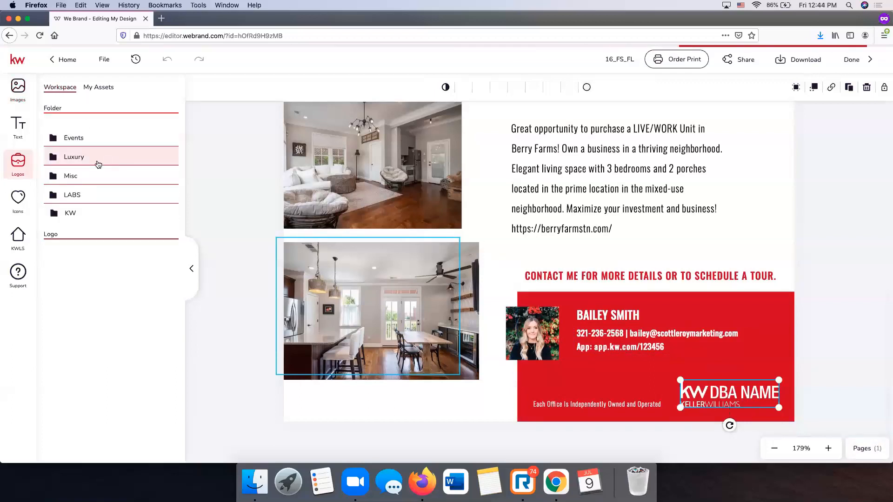
{"action": "left_click", "coordinate": [70, 215]}
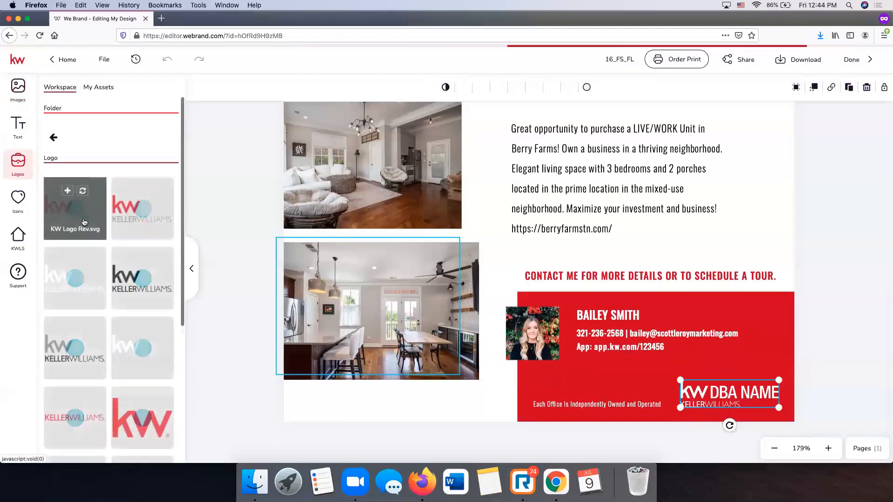
{"action": "scroll", "coordinate": [92, 238], "scroll_direction": "down", "scroll_amount": 1}
{"action": "mouse_move", "coordinate": [91, 239]}
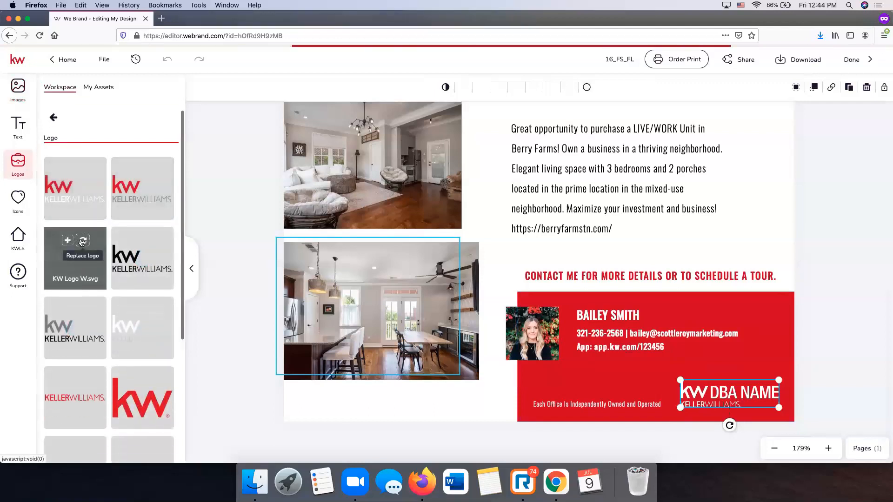
{"action": "left_click", "coordinate": [82, 242]}
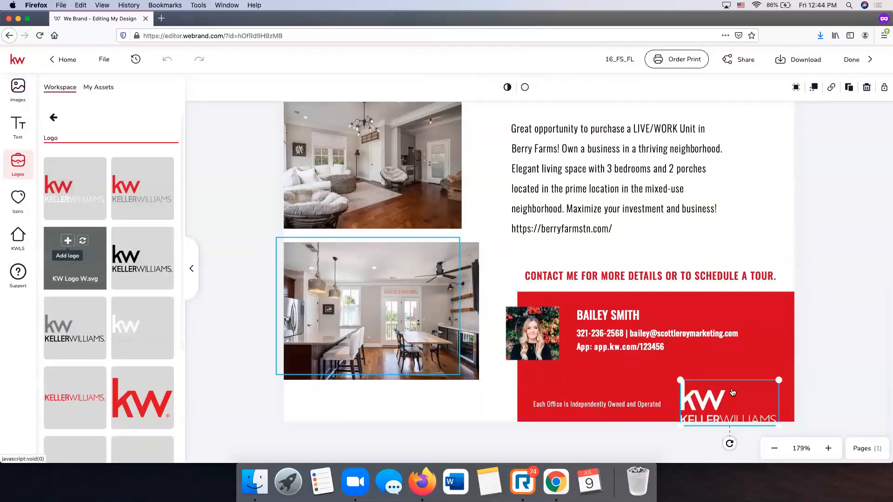
{"action": "left_click_drag", "start_coordinate": [721, 394], "coordinate": [720, 385]}
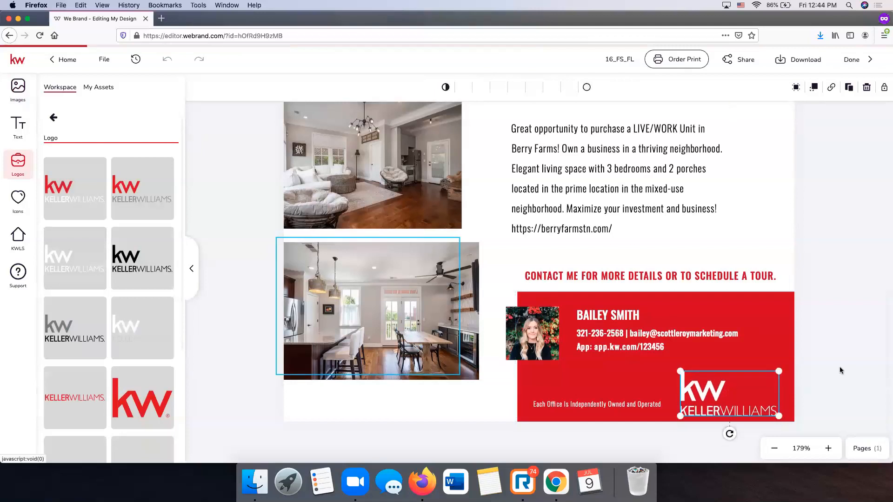
{"action": "left_click", "coordinate": [840, 369]}
{"action": "scroll", "coordinate": [840, 370], "scroll_direction": "up", "scroll_amount": 10}
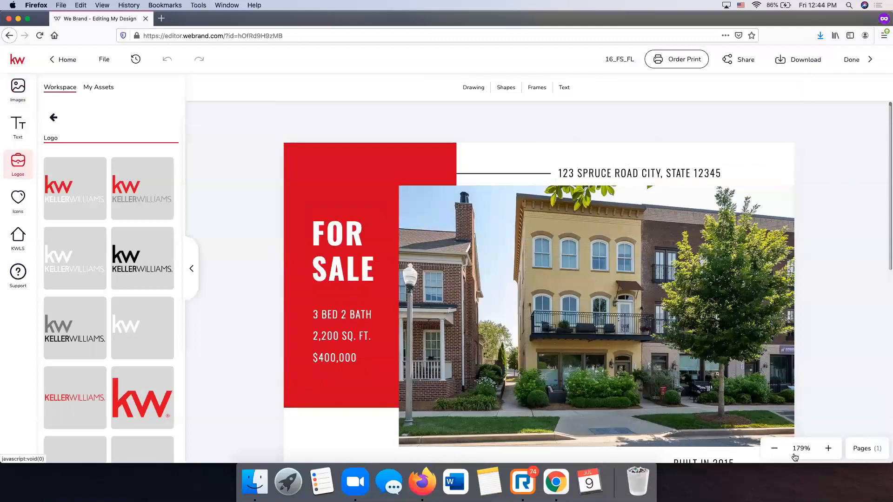
- Zoom out to see the whole flier, then rename the design from 16_FS_FL to 'Levisa Flyer'
{"action": "left_click", "coordinate": [776, 450]}
{"action": "left_click", "coordinate": [776, 449]}
{"action": "left_click", "coordinate": [776, 449]}
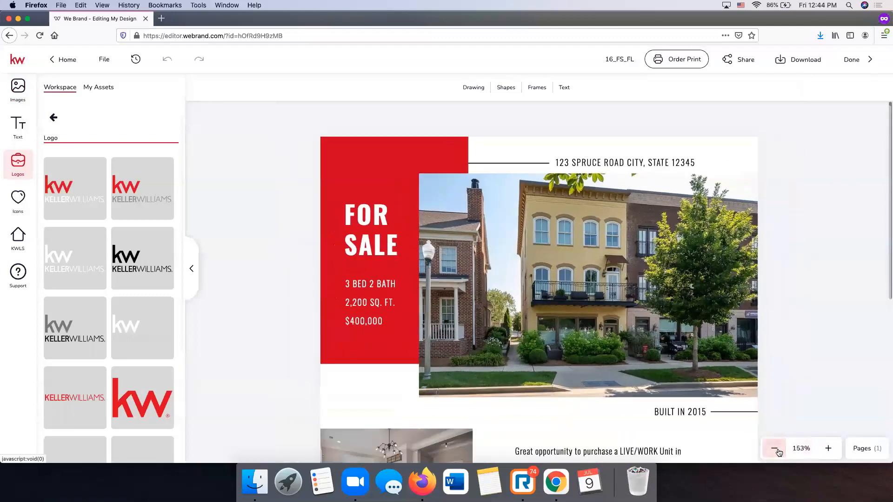
{"action": "left_click", "coordinate": [775, 449]}
{"action": "left_click", "coordinate": [776, 449]}
{"action": "left_click", "coordinate": [776, 450]}
{"action": "left_click", "coordinate": [776, 450]}
{"action": "scroll", "coordinate": [738, 346], "scroll_direction": "down", "scroll_amount": 3}
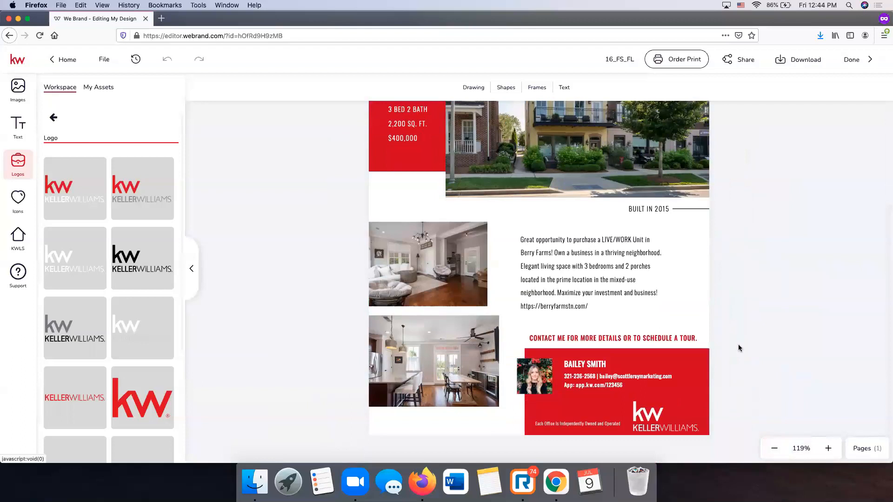
{"action": "scroll", "coordinate": [738, 348], "scroll_direction": "up", "scroll_amount": 3}
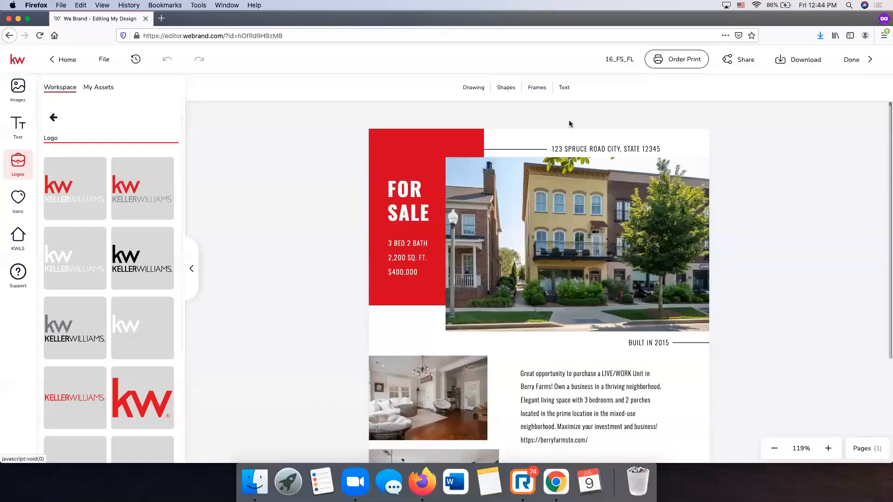
{"action": "left_click", "coordinate": [618, 60]}
{"action": "type", "text": "Levisa Flyer"}
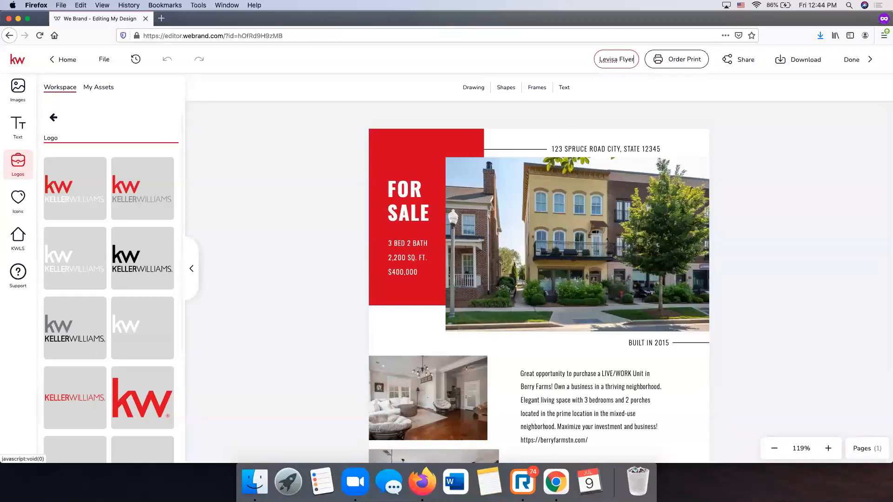
{"action": "key", "text": "Return"}
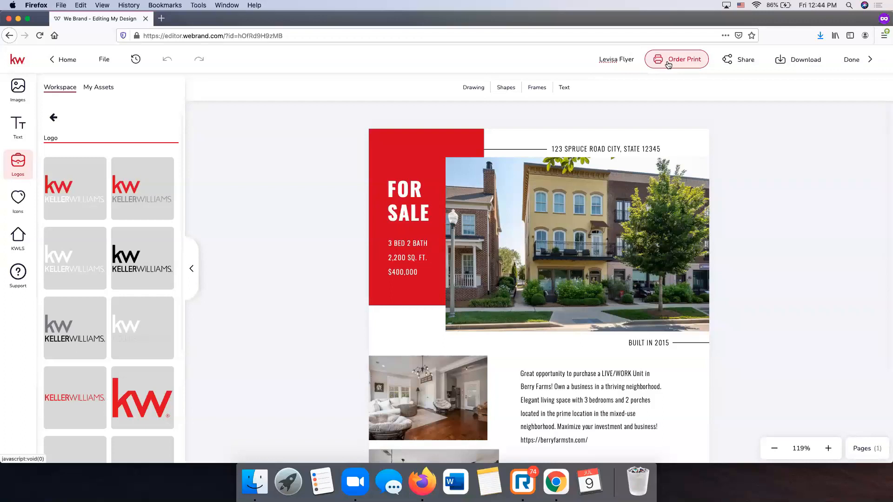
- Try Order Print twice and dismiss the not-print-compatible warnings
{"action": "left_click", "coordinate": [668, 65]}
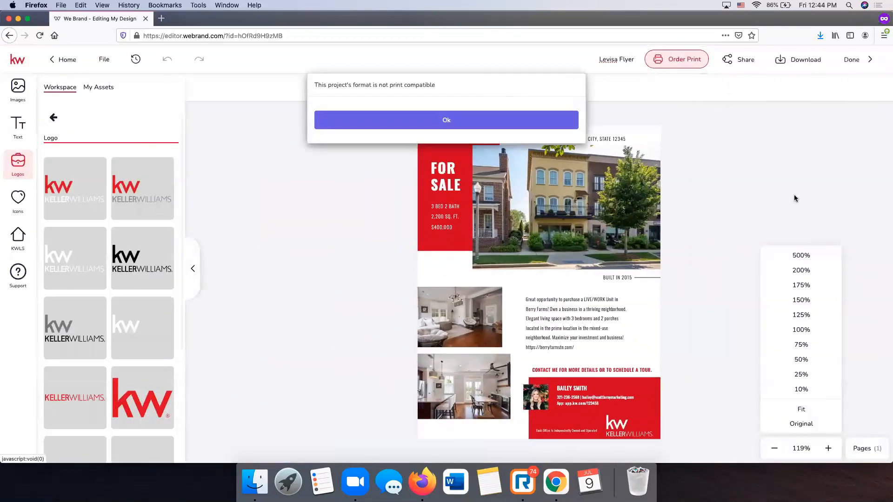
{"action": "left_click", "coordinate": [447, 120]}
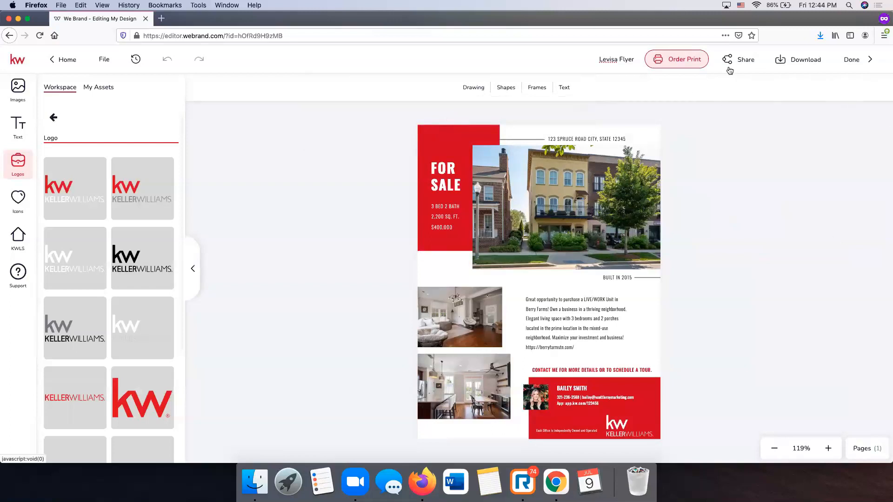
{"action": "left_click", "coordinate": [674, 61]}
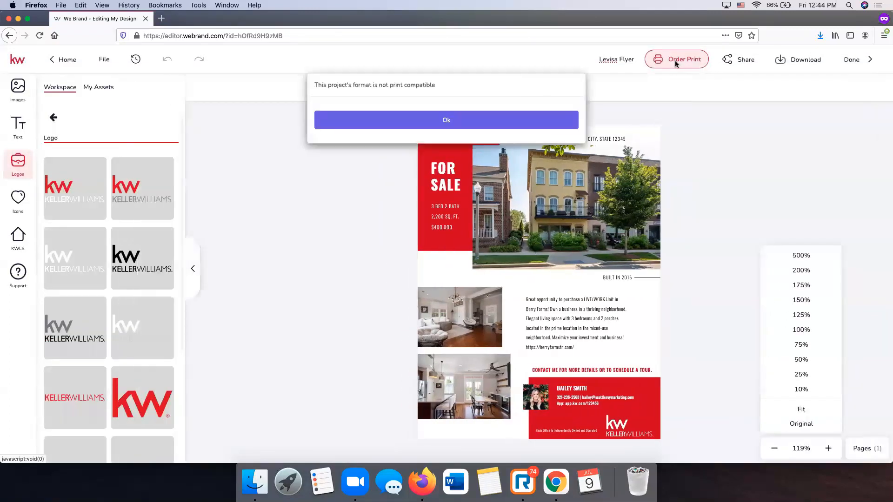
{"action": "left_click", "coordinate": [510, 122]}
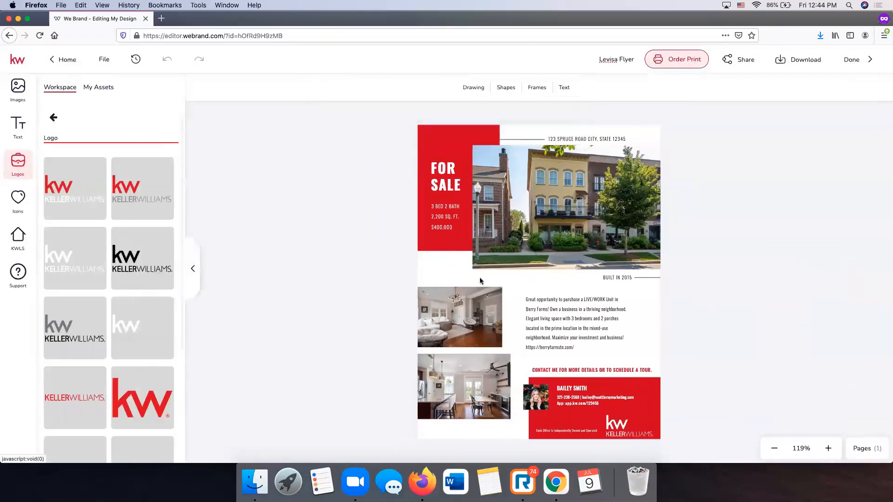
- Nudge the living-room and kitchen photos slightly right, then retry Order Print and dismiss the warning
{"action": "left_click", "coordinate": [456, 318]}
{"action": "left_click_drag", "start_coordinate": [449, 330], "coordinate": [458, 329]}
{"action": "left_click", "coordinate": [809, 298]}
{"action": "left_click", "coordinate": [469, 358]}
{"action": "left_click_drag", "start_coordinate": [462, 366], "coordinate": [469, 368]}
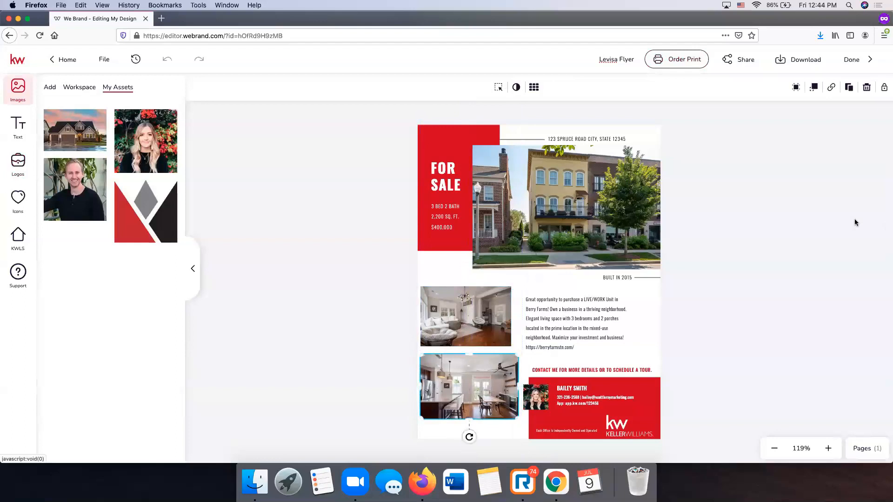
{"action": "left_click", "coordinate": [677, 59]}
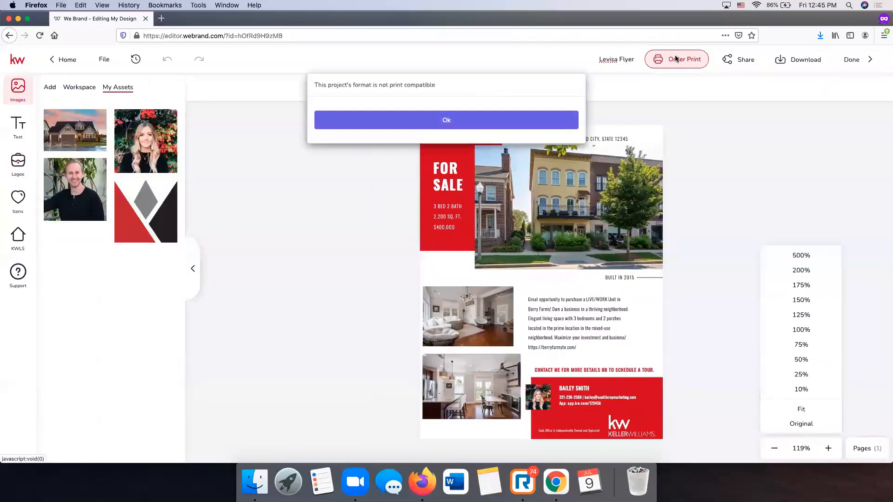
{"action": "left_click", "coordinate": [448, 120]}
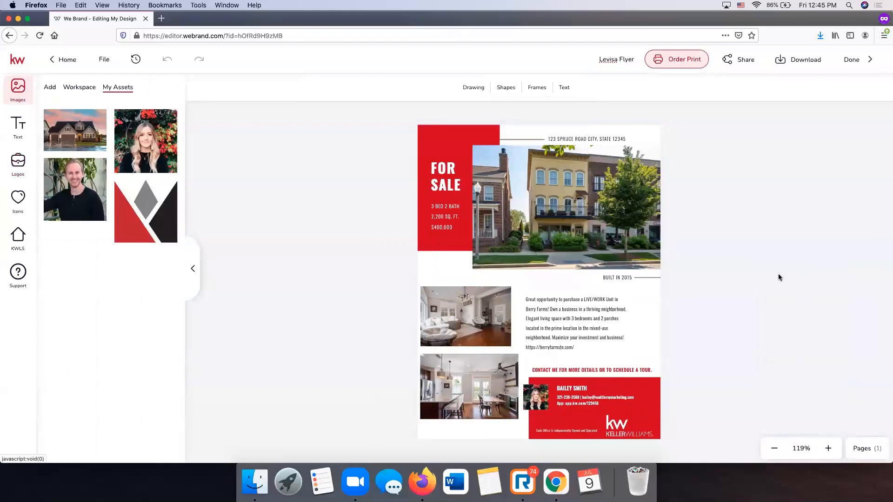
- Nudge the house photo slightly left and the living-room photo right, then retry Order Print
{"action": "left_click", "coordinate": [867, 448]}
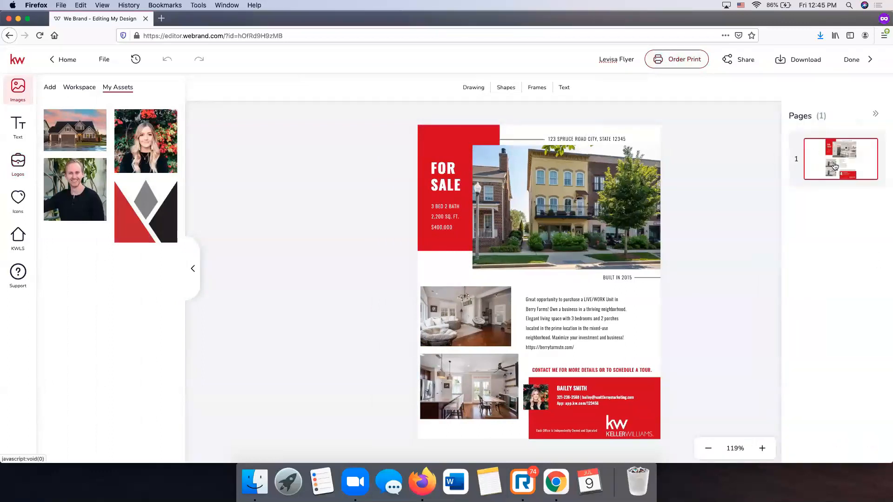
{"action": "left_click", "coordinate": [875, 114]}
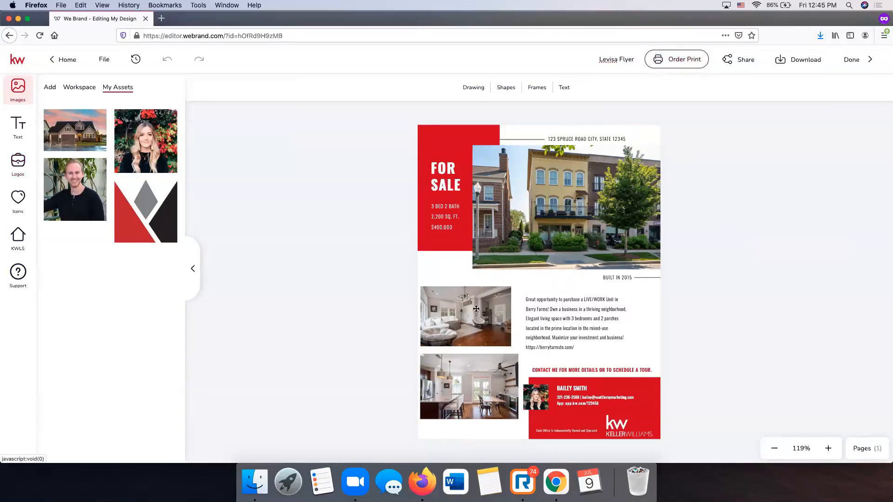
{"action": "left_click", "coordinate": [579, 210]}
{"action": "left_click_drag", "start_coordinate": [593, 197], "coordinate": [586, 197]}
{"action": "left_click", "coordinate": [689, 198]}
{"action": "left_click_drag", "start_coordinate": [454, 324], "coordinate": [461, 323]}
{"action": "left_click", "coordinate": [460, 368]}
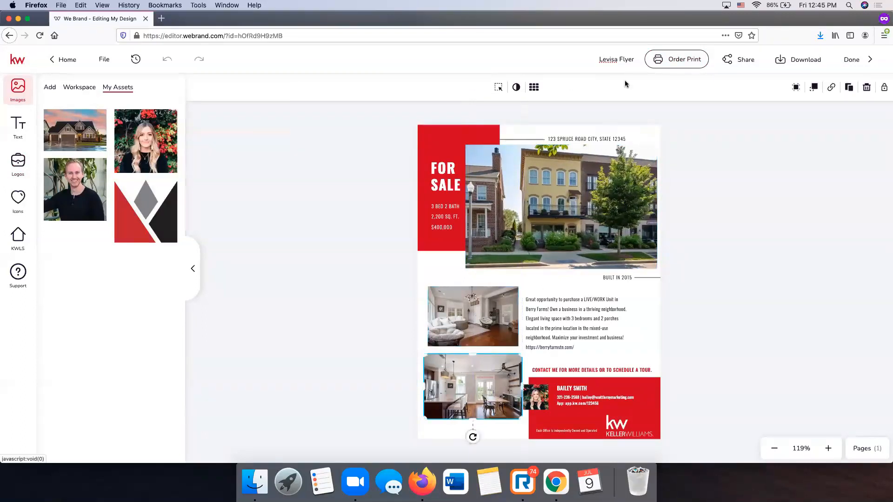
{"action": "left_click", "coordinate": [682, 60]}
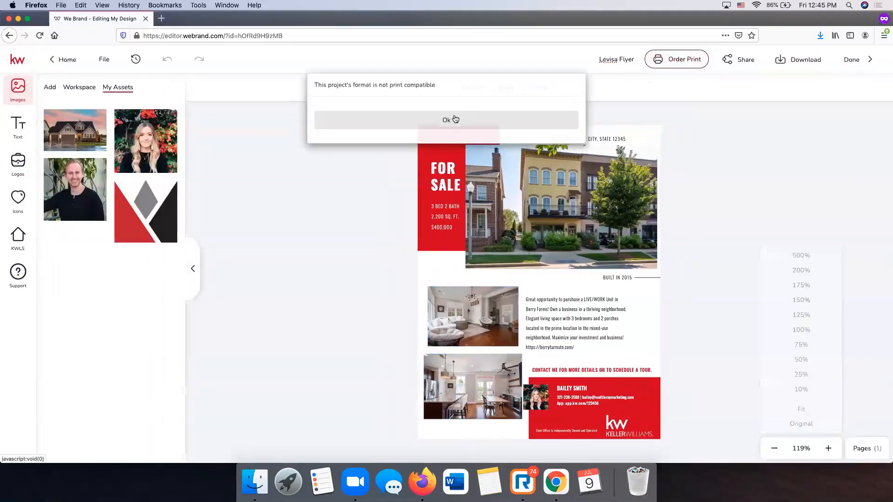
{"action": "left_click", "coordinate": [455, 120]}
- Adjust the flyer zoom to 100%, dismiss the print warning, then zoom to 119%
{"action": "left_click", "coordinate": [775, 449]}
{"action": "left_click", "coordinate": [775, 450]}
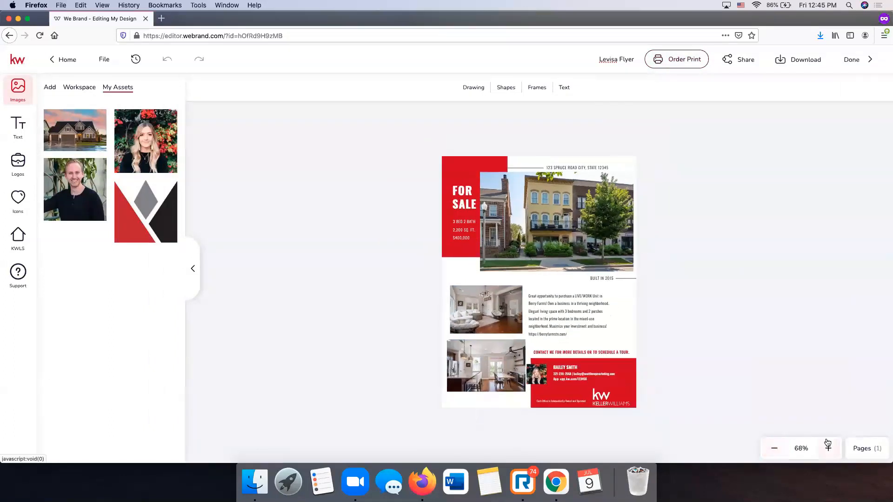
{"action": "left_click", "coordinate": [828, 449]}
{"action": "left_click", "coordinate": [828, 449]}
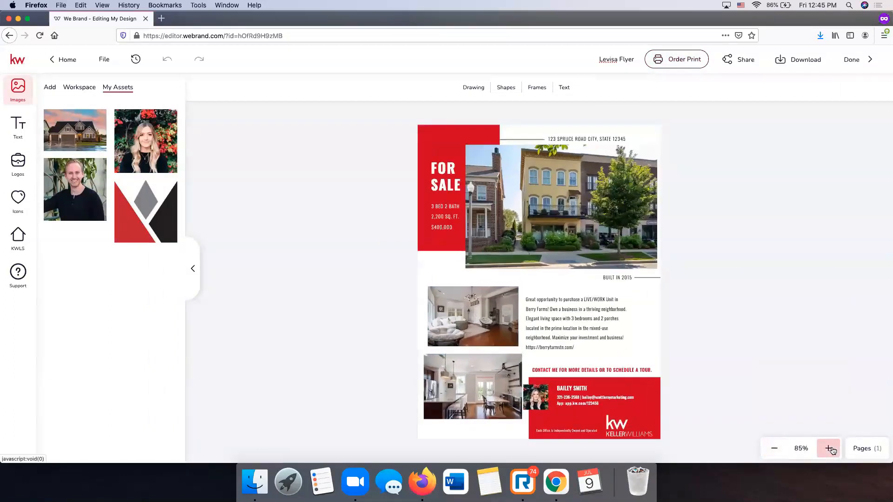
{"action": "left_click", "coordinate": [829, 450]}
{"action": "left_click", "coordinate": [775, 449]}
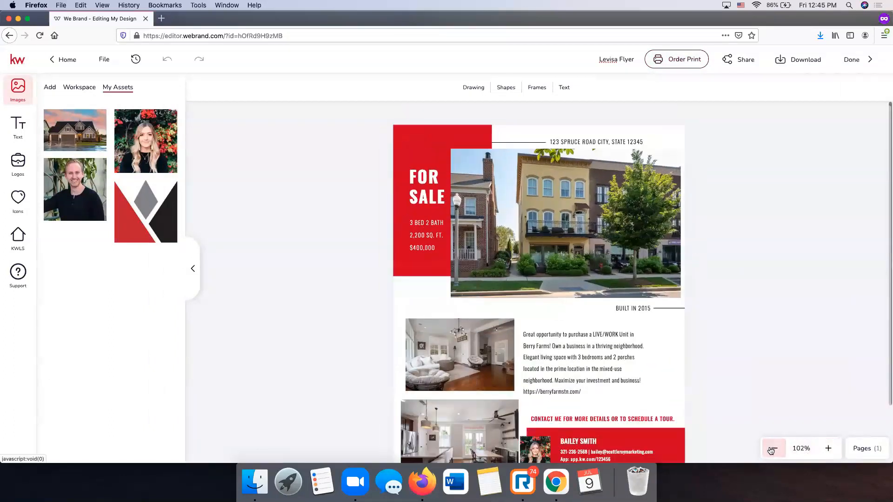
{"action": "left_click", "coordinate": [800, 449]}
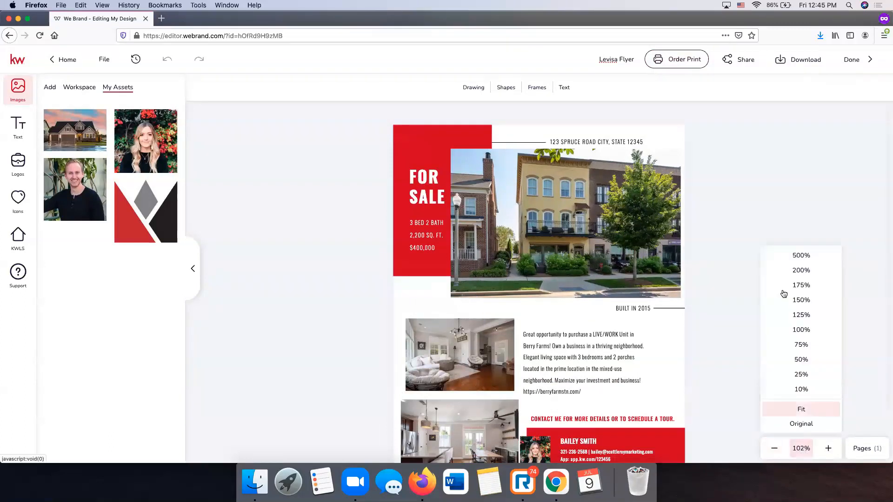
{"action": "left_click", "coordinate": [808, 330]}
{"action": "left_click", "coordinate": [448, 123]}
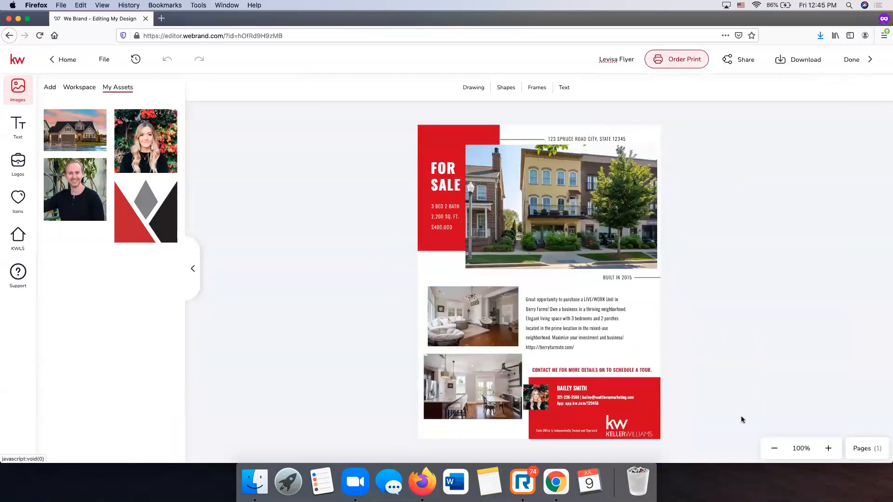
{"action": "left_click", "coordinate": [827, 448]}
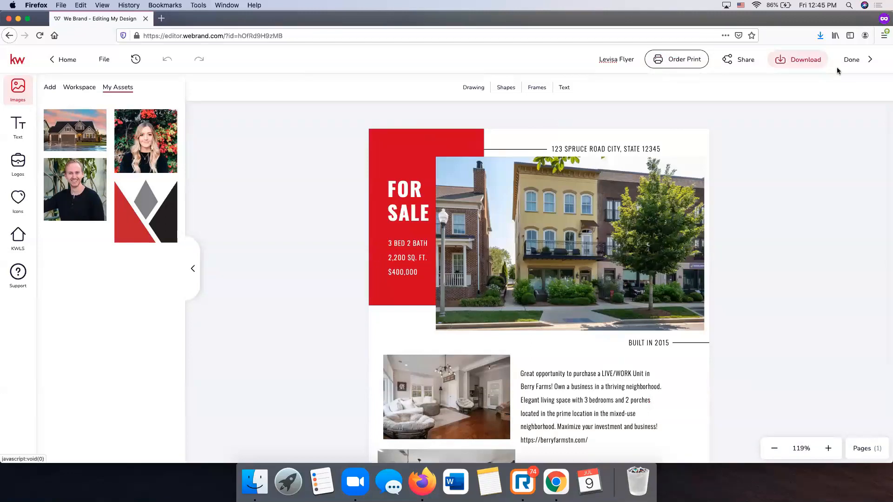
- Choose PDF for Printing as the download file type and try the Include Bleed options
{"action": "left_click", "coordinate": [792, 65]}
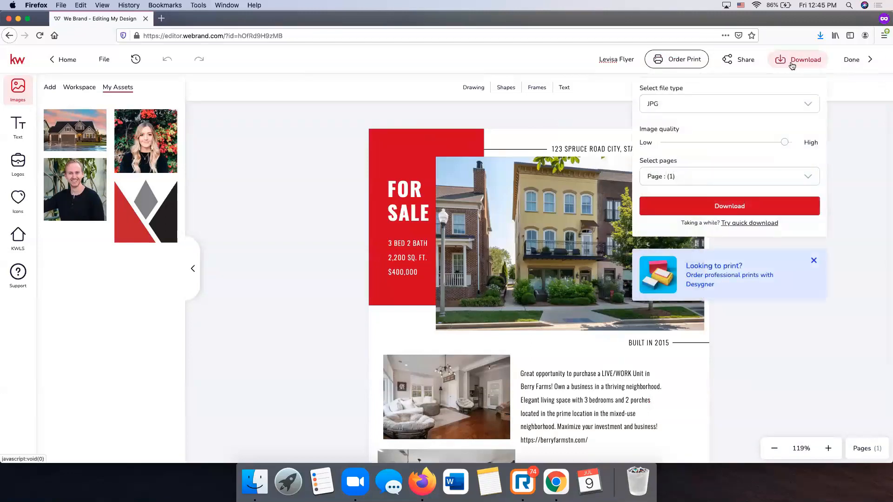
{"action": "left_click", "coordinate": [730, 105]}
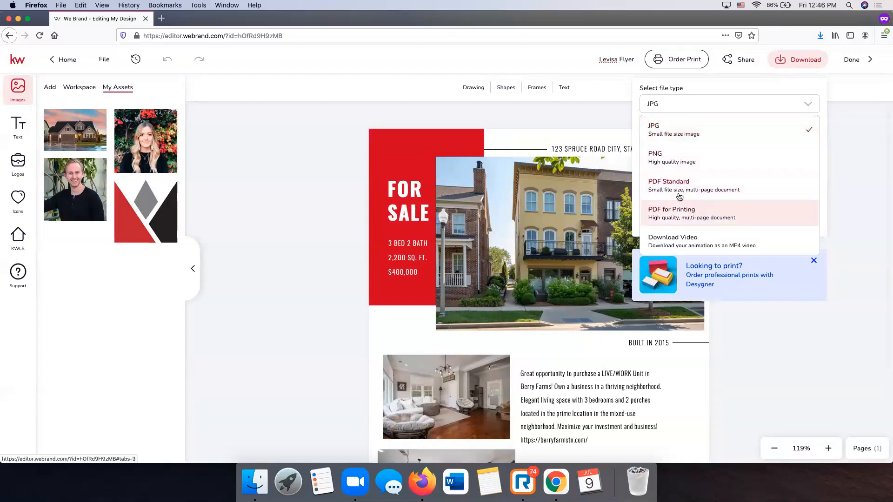
{"action": "left_click", "coordinate": [694, 218]}
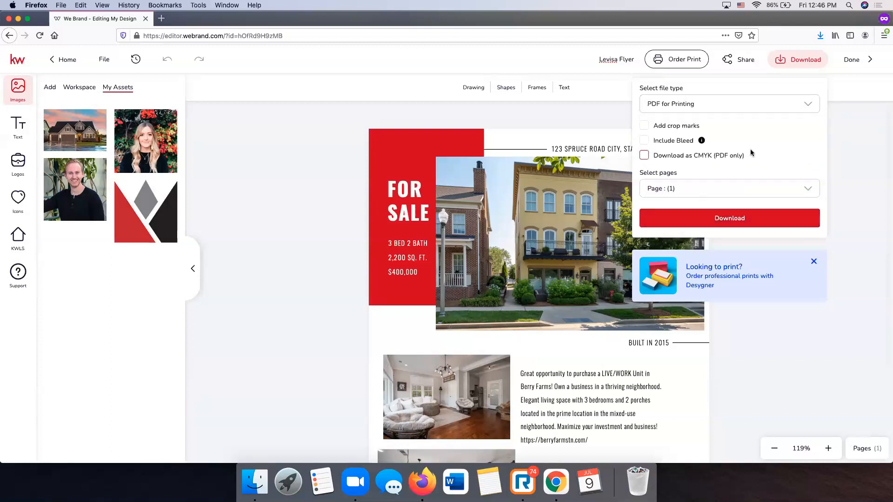
{"action": "left_click", "coordinate": [644, 141]}
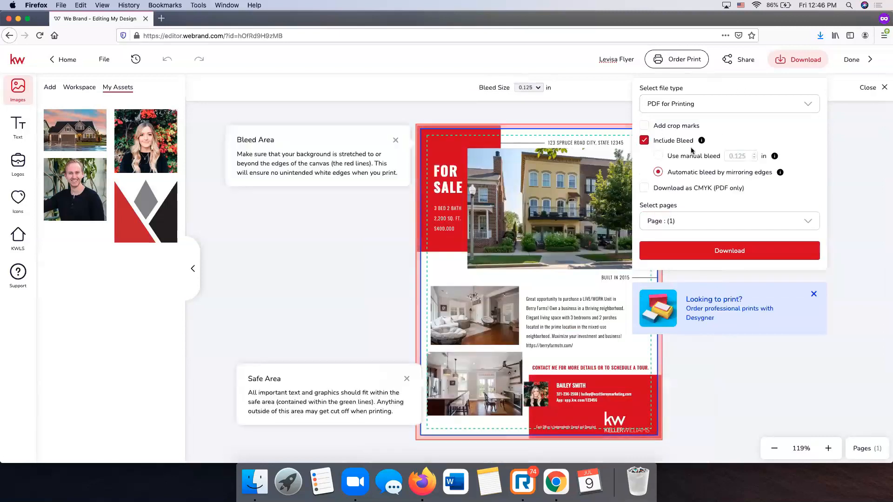
{"action": "left_click", "coordinate": [664, 157]}
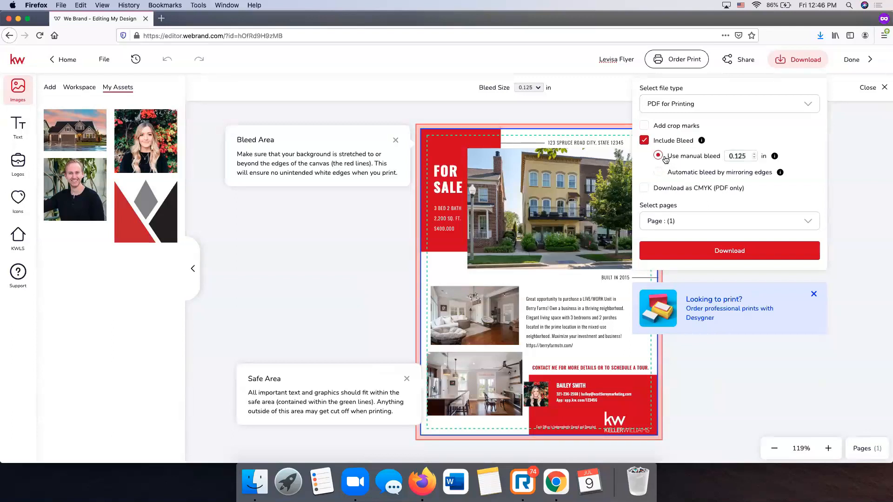
{"action": "left_click", "coordinate": [658, 173]}
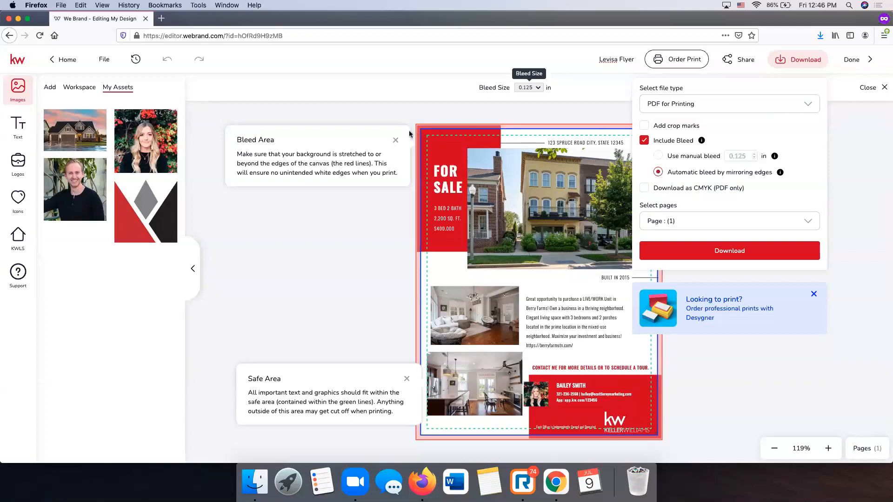
- Raise the KW logo slightly and retry Order Print, dismissing the compatibility warning
{"action": "left_click", "coordinate": [619, 420]}
{"action": "left_click_drag", "start_coordinate": [620, 420], "coordinate": [619, 415]}
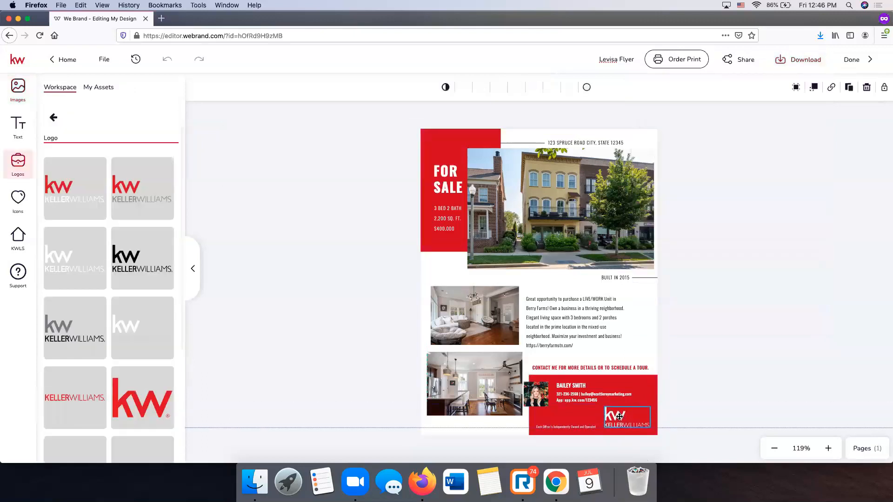
{"action": "left_click", "coordinate": [722, 391]}
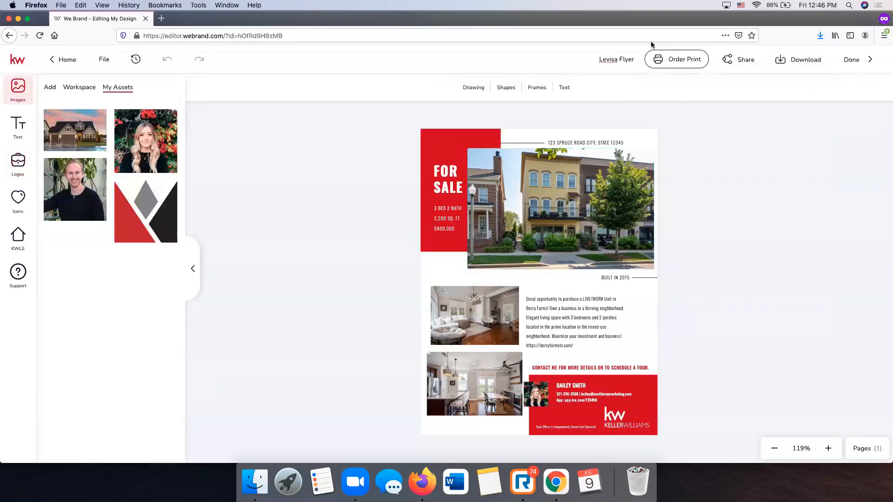
{"action": "left_click", "coordinate": [655, 61]}
{"action": "left_click", "coordinate": [462, 120]}
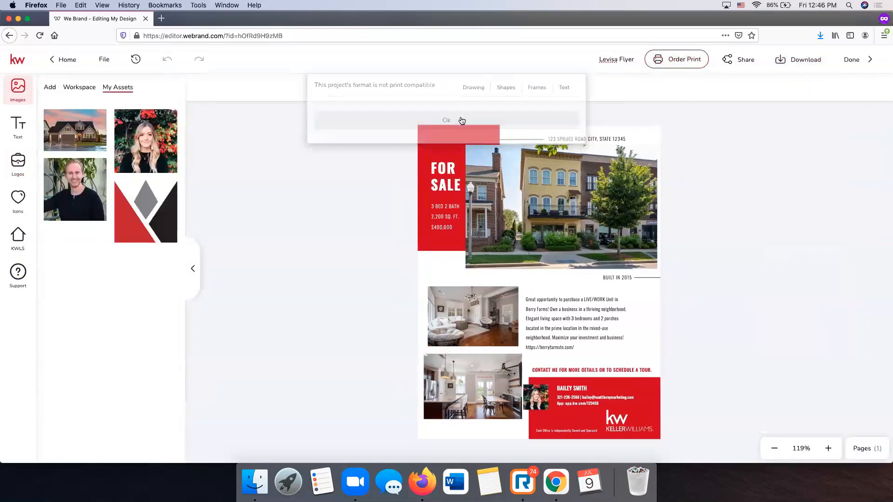
{"action": "left_click", "coordinate": [793, 65]}
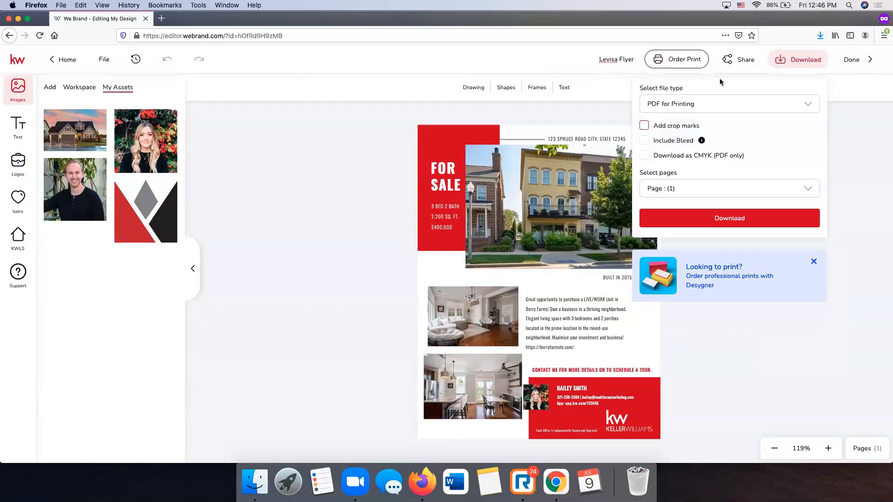
- Download the flyer as levisaflyer_original.pdf from the Download panel
{"action": "left_click", "coordinate": [723, 218]}
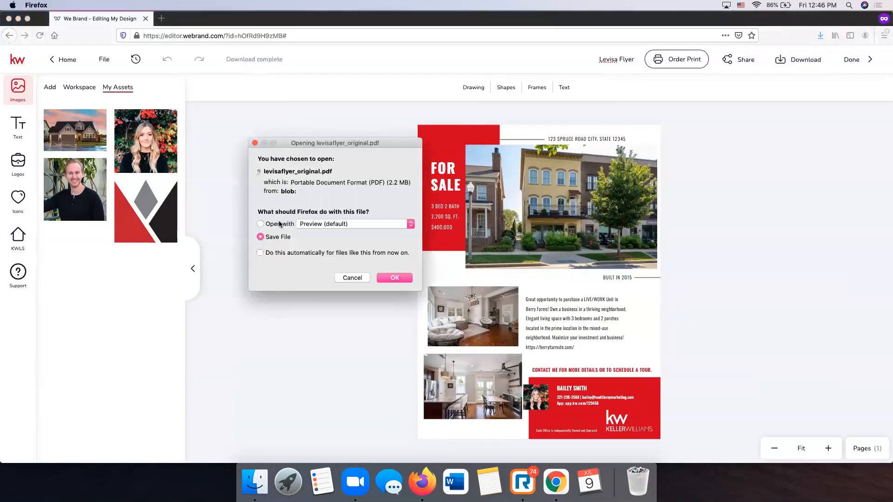
- Open the downloaded PDF in Preview, scroll through it, and close it
{"action": "left_click", "coordinate": [276, 225]}
{"action": "left_click", "coordinate": [394, 277]}
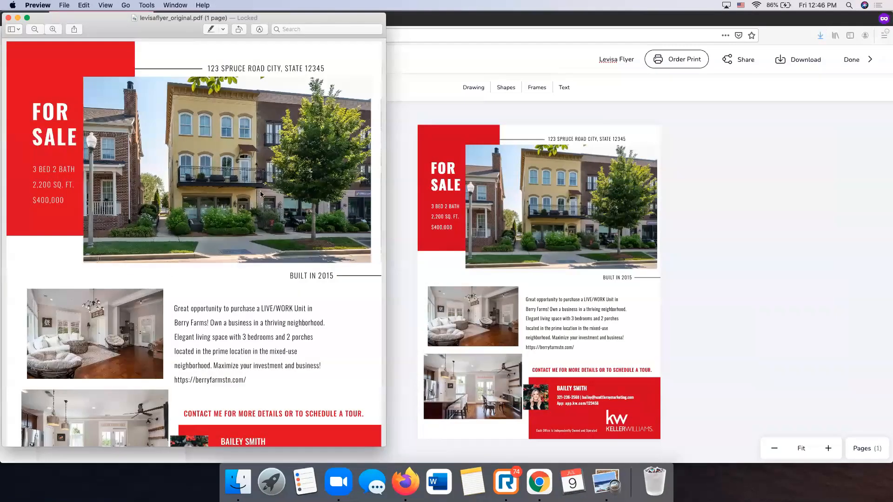
{"action": "scroll", "coordinate": [261, 195], "scroll_direction": "down", "scroll_amount": 5}
{"action": "scroll", "coordinate": [260, 194], "scroll_direction": "up", "scroll_amount": 5}
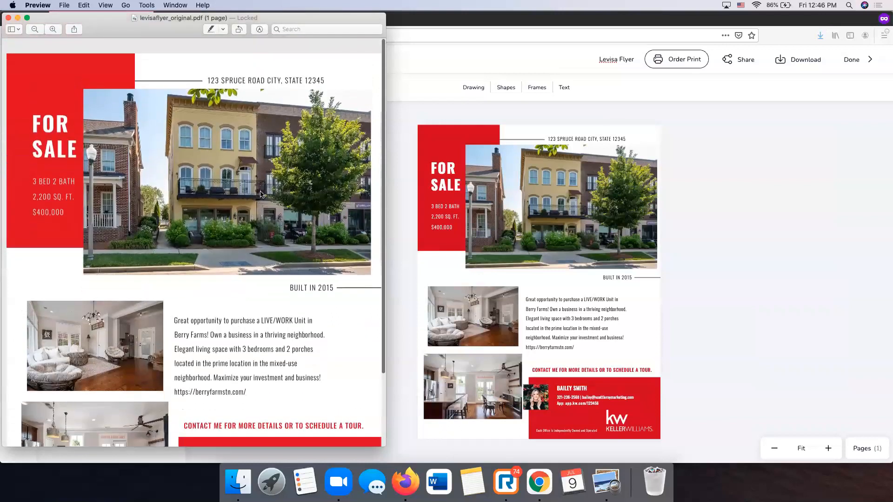
{"action": "left_click", "coordinate": [8, 19]}
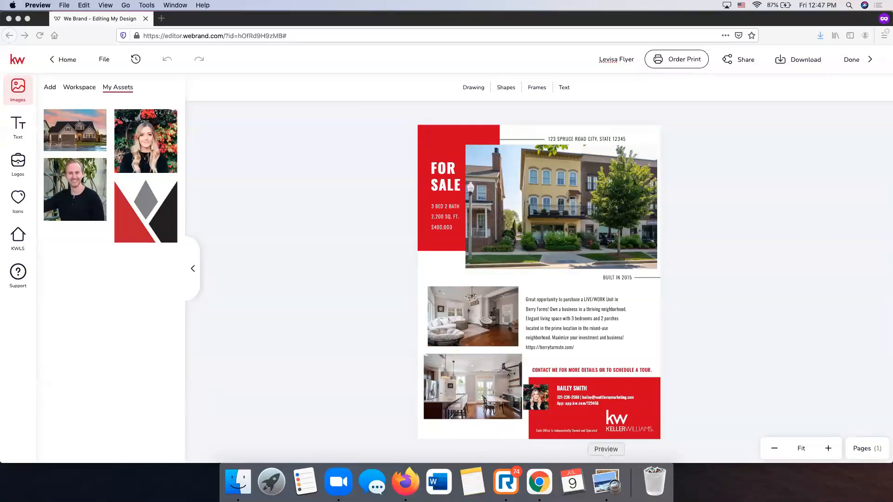
- Reopen levisaflyer_original.pdf from Downloads in Preview, review it, then close it
{"action": "left_click", "coordinate": [605, 481]}
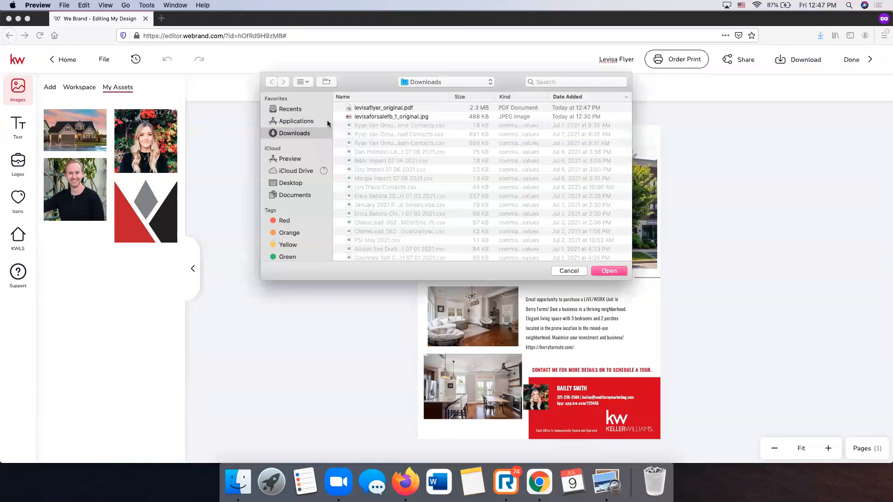
{"action": "double_click", "coordinate": [367, 108]}
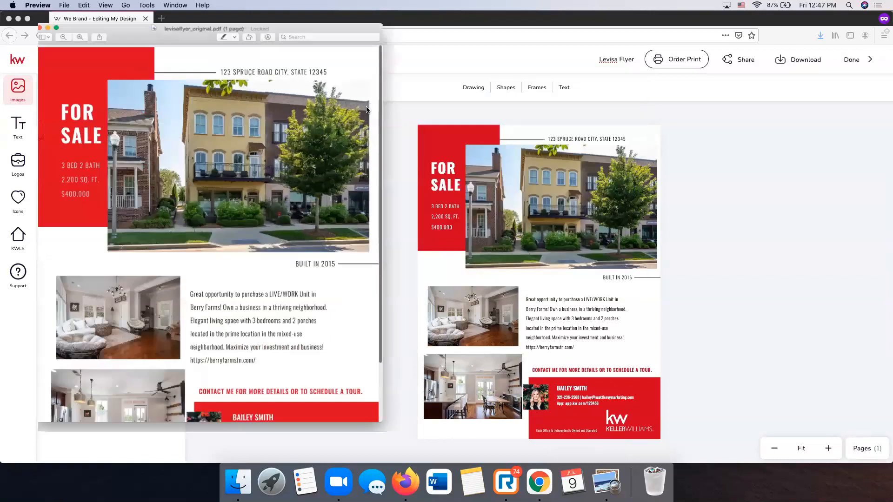
{"action": "left_click", "coordinate": [64, 6]}
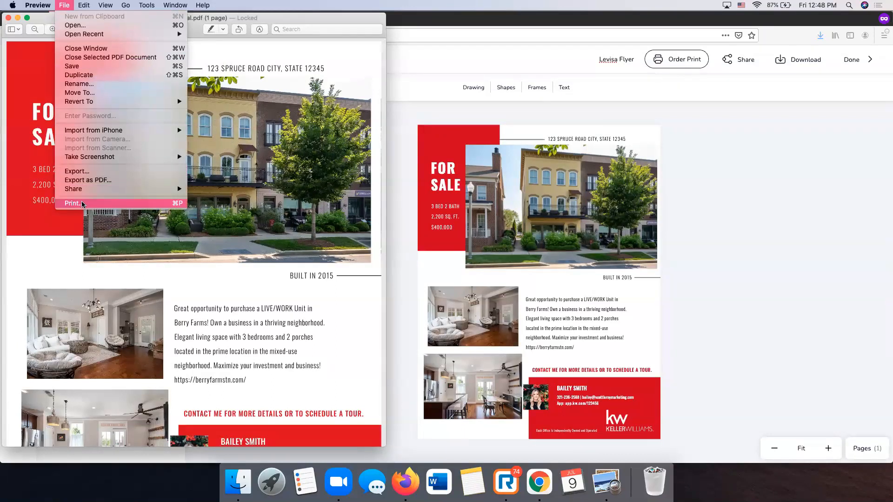
{"action": "left_click", "coordinate": [8, 17]}
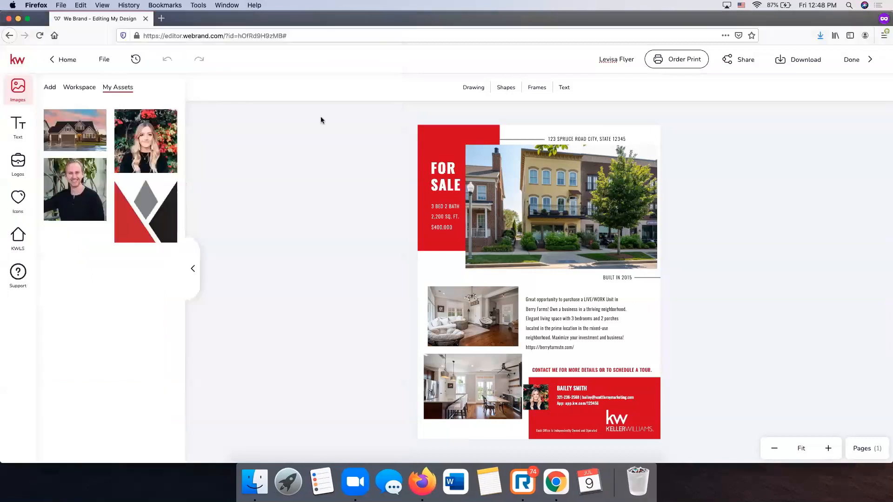
- Save the flyer with Done and start a new Print design from Create Design
{"action": "left_click", "coordinate": [852, 60]}
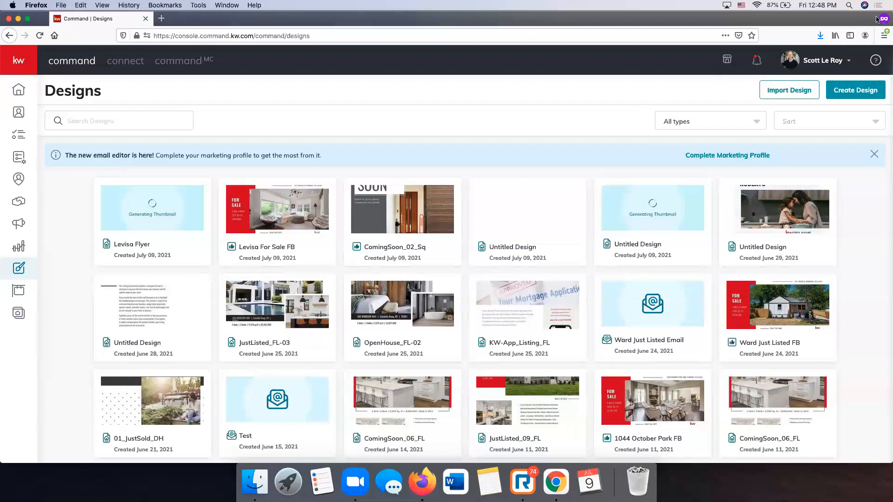
{"action": "left_click", "coordinate": [857, 96]}
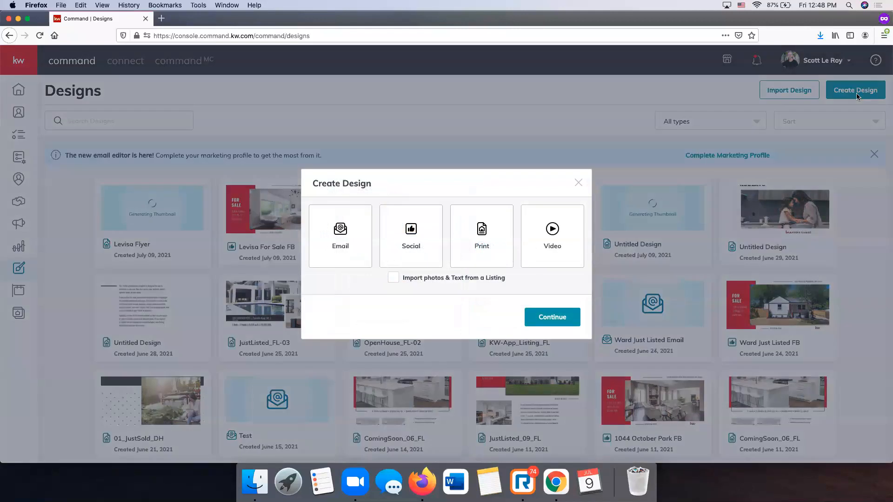
{"action": "left_click", "coordinate": [475, 236]}
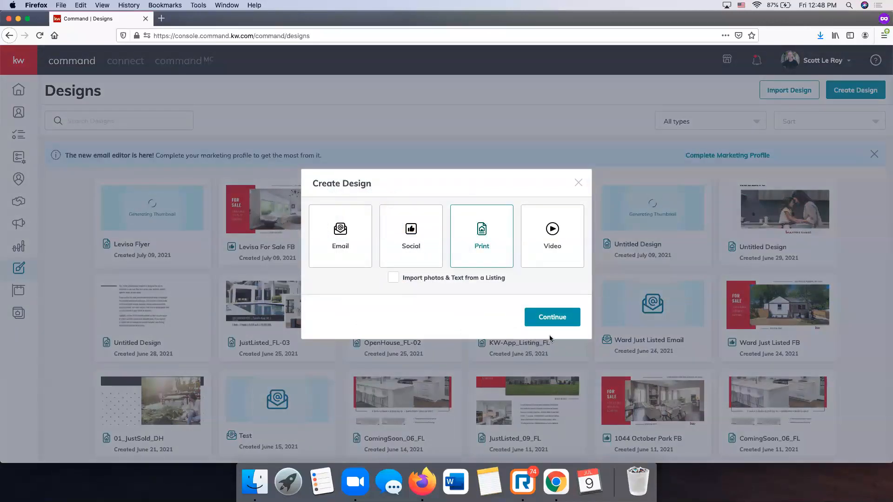
{"action": "left_click", "coordinate": [555, 321]}
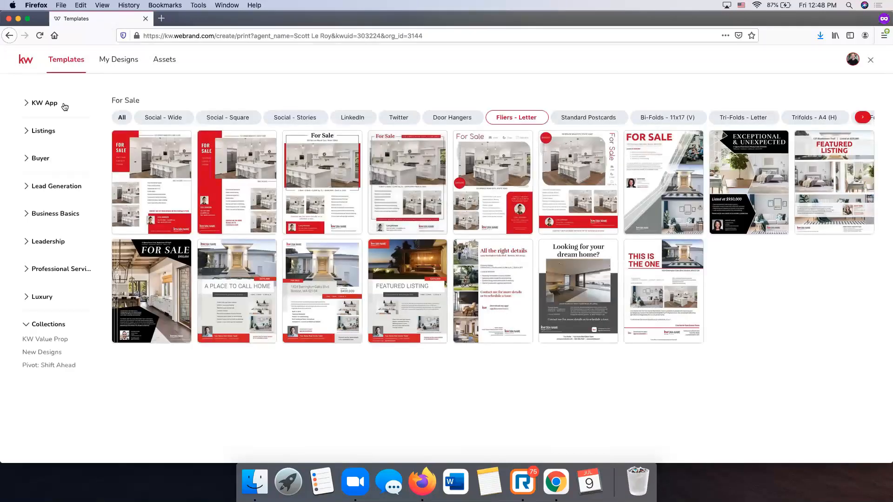
- Browse the Listing Presentation, Just Sold and Buyer Presentation categories, ending on Listing Presentation
{"action": "left_click", "coordinate": [47, 134]}
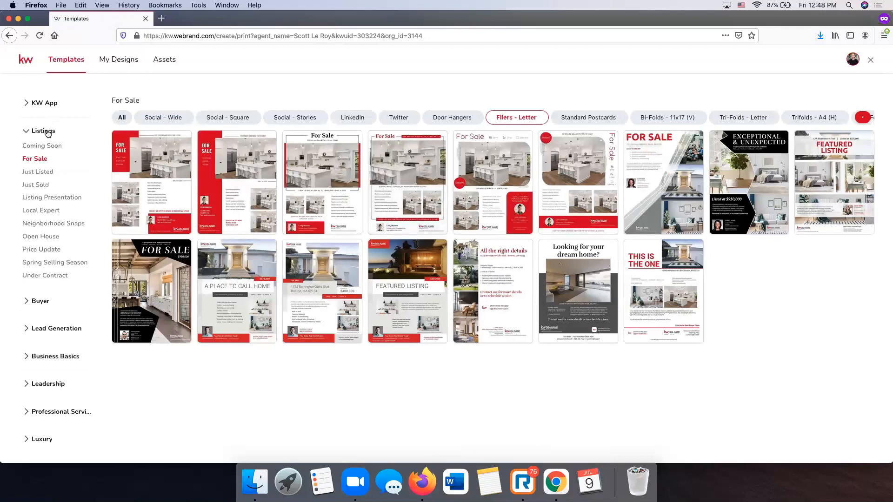
{"action": "left_click", "coordinate": [68, 198]}
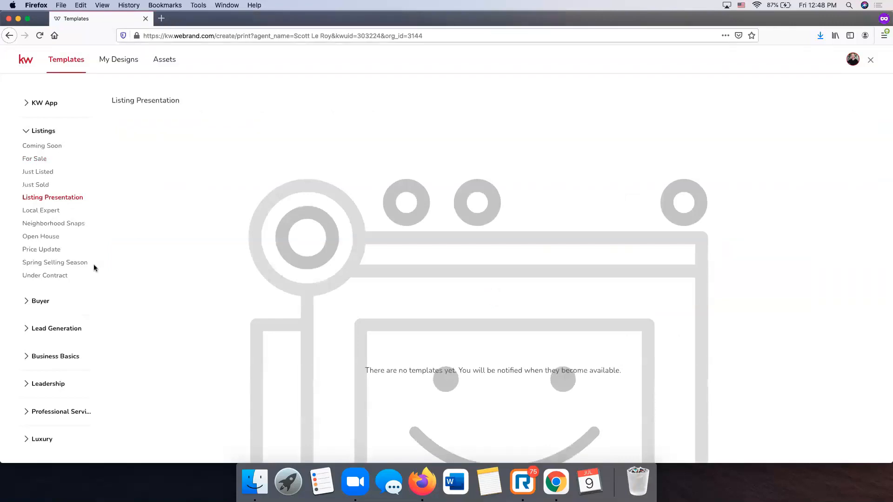
{"action": "left_click", "coordinate": [39, 186]}
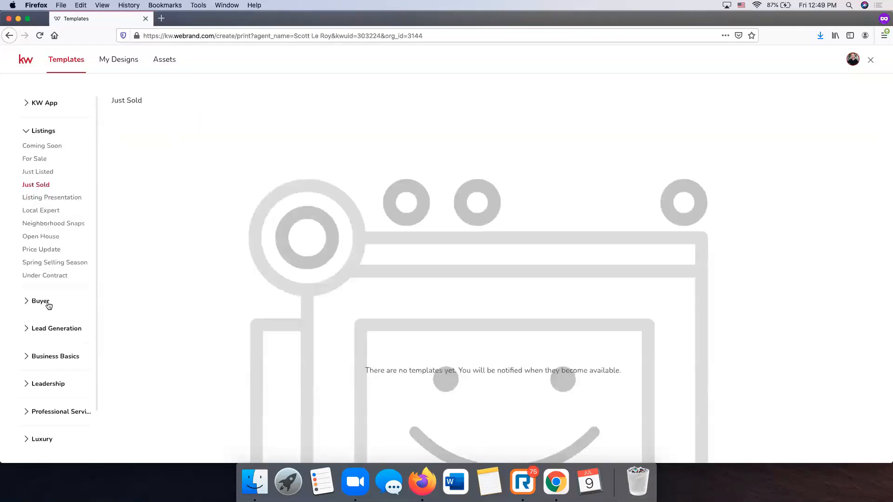
{"action": "left_click", "coordinate": [48, 306]}
{"action": "left_click", "coordinate": [59, 316]}
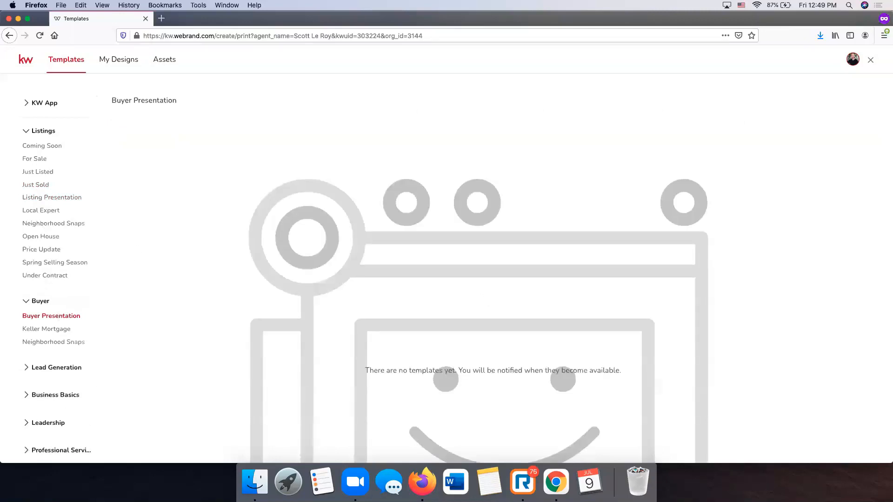
{"action": "left_click", "coordinate": [60, 197]}
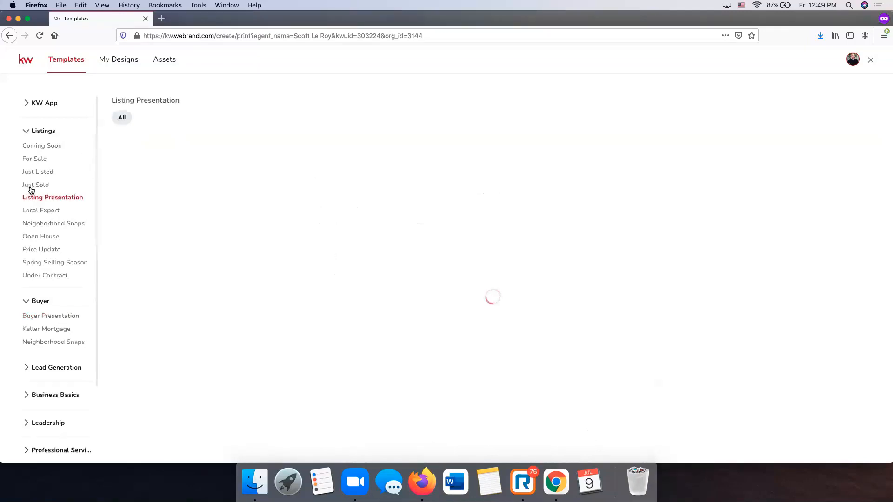
- Load youtube.com/scottleroymarketing in a new private tab
{"action": "left_click", "coordinate": [161, 18]}
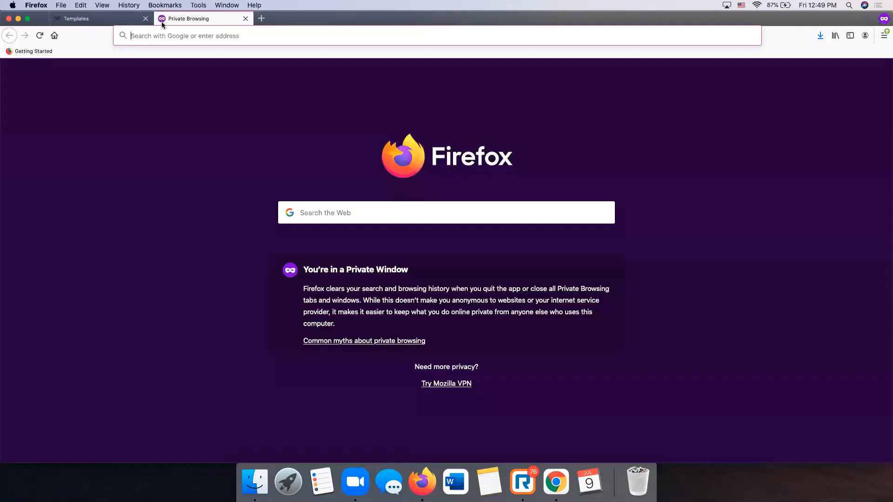
{"action": "type", "text": "youtube,"}
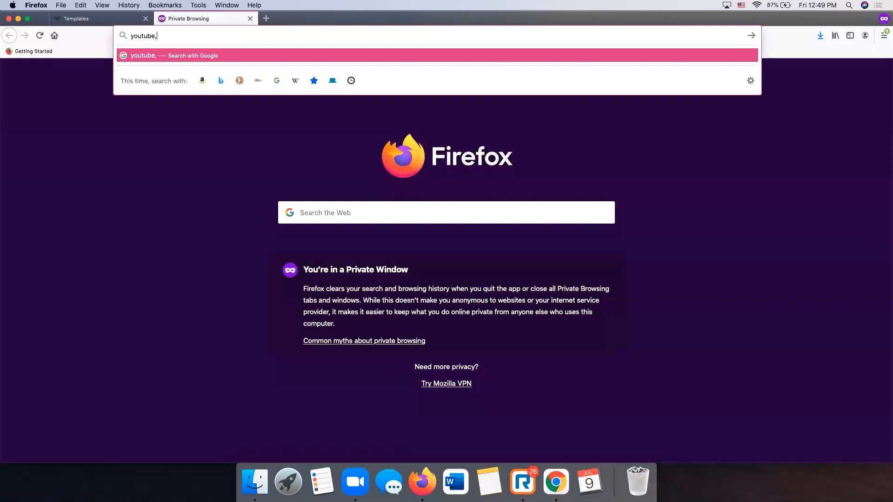
{"action": "key", "text": "BackSpace"}
{"action": "type", "text": ".com"}
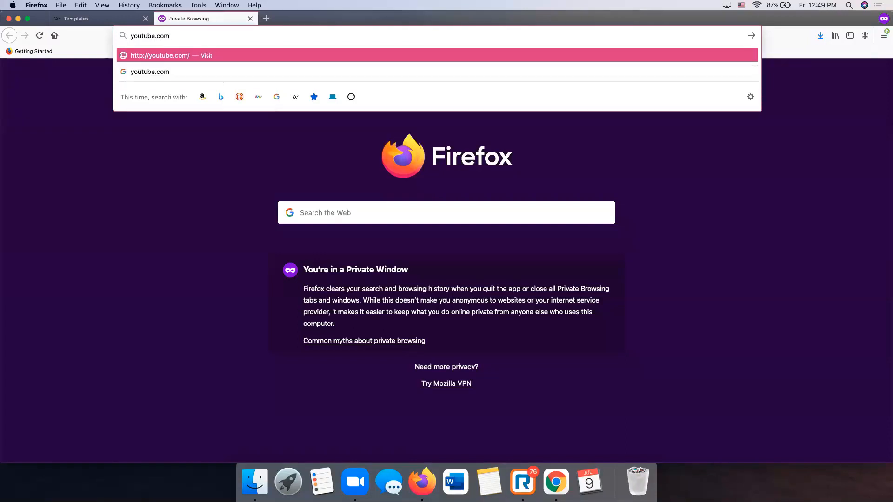
{"action": "type", "text": "/"}
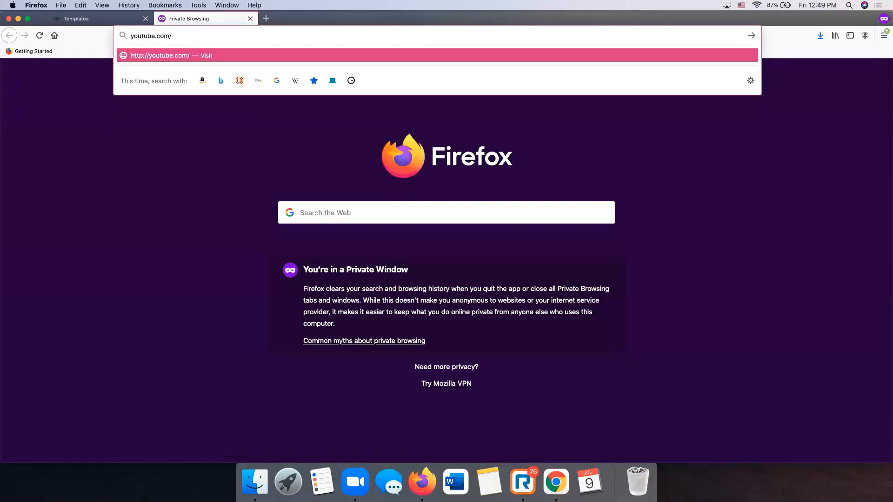
{"action": "type", "text": "y"}
{"action": "key", "text": "BackSpace"}
{"action": "type", "text": "scottleroy"}
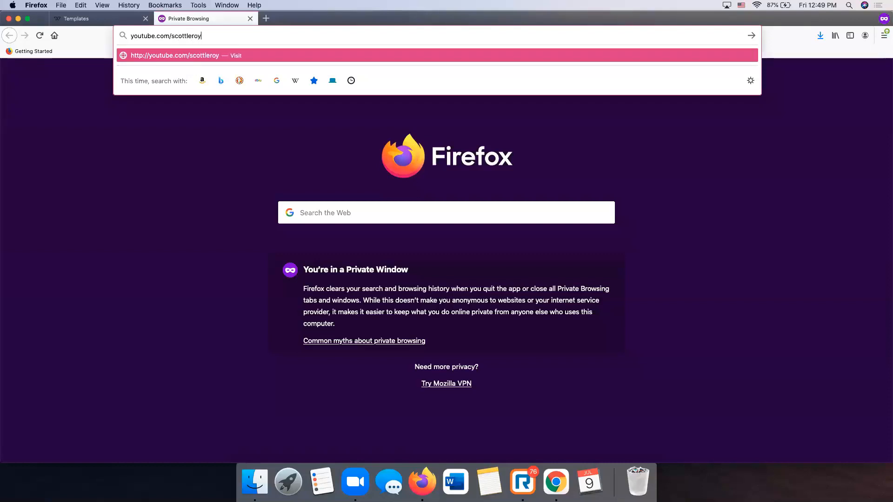
{"action": "type", "text": "marketing"}
{"action": "key", "text": "Return"}
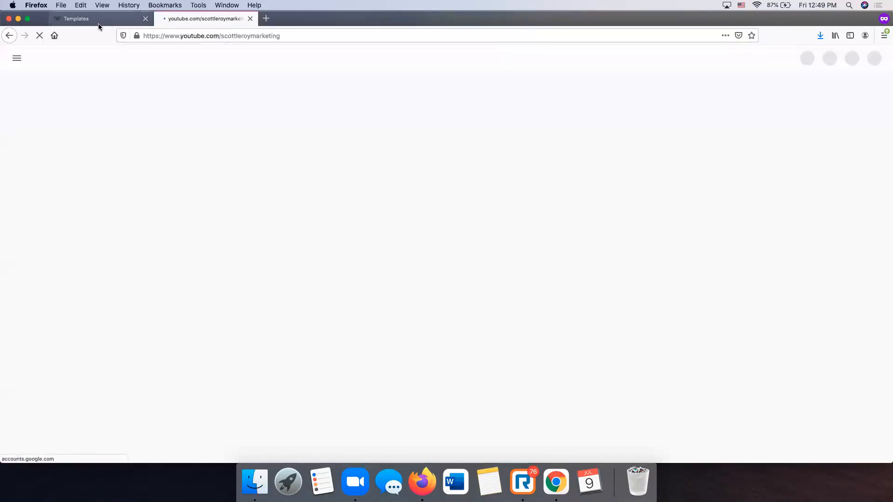
{"action": "left_click", "coordinate": [99, 21]}
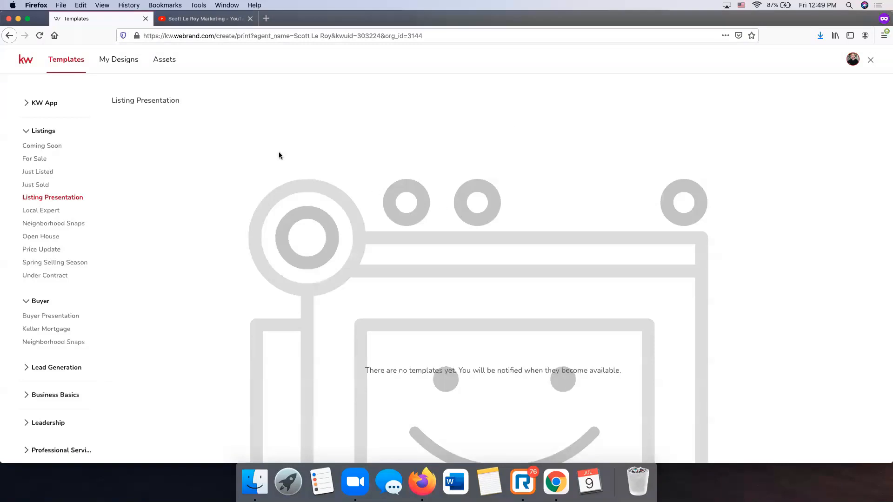
{"action": "left_click", "coordinate": [203, 19]}
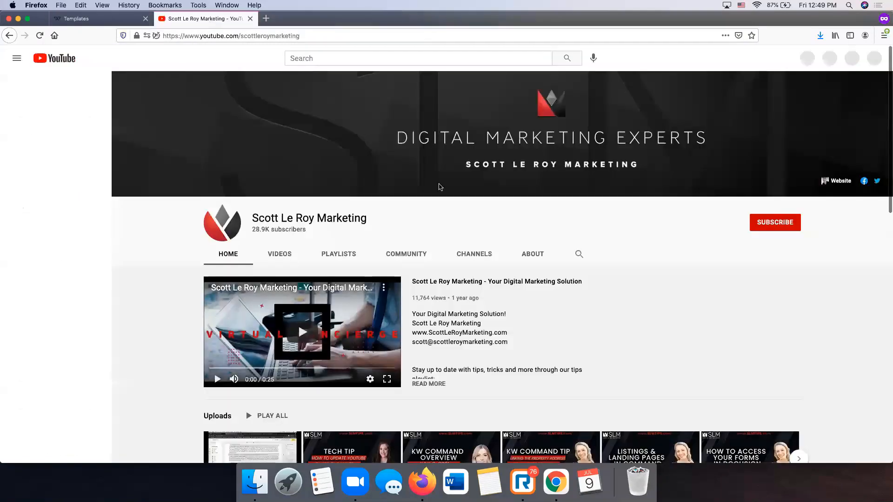
- Search the channel for 'listing presentation', open the first video and copy its URL
{"action": "left_click", "coordinate": [579, 254]}
{"action": "type", "text": "lis"}
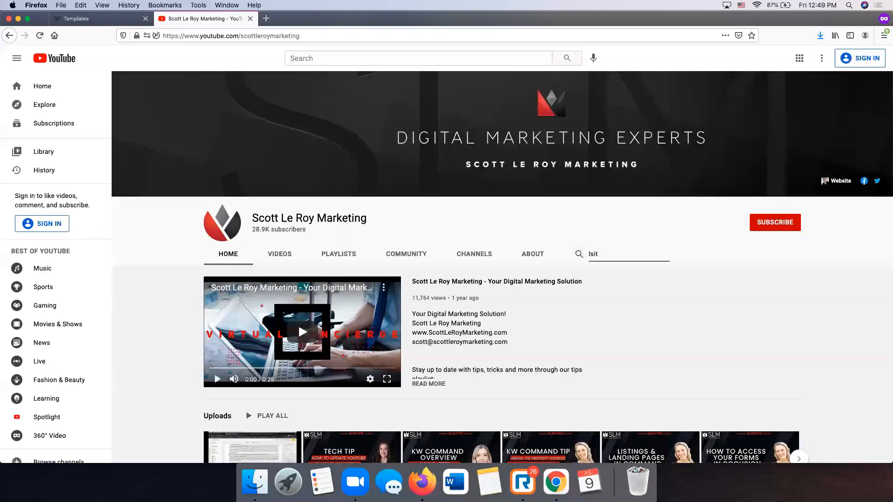
{"action": "type", "text": "ting presentation"}
{"action": "key", "text": "Return"}
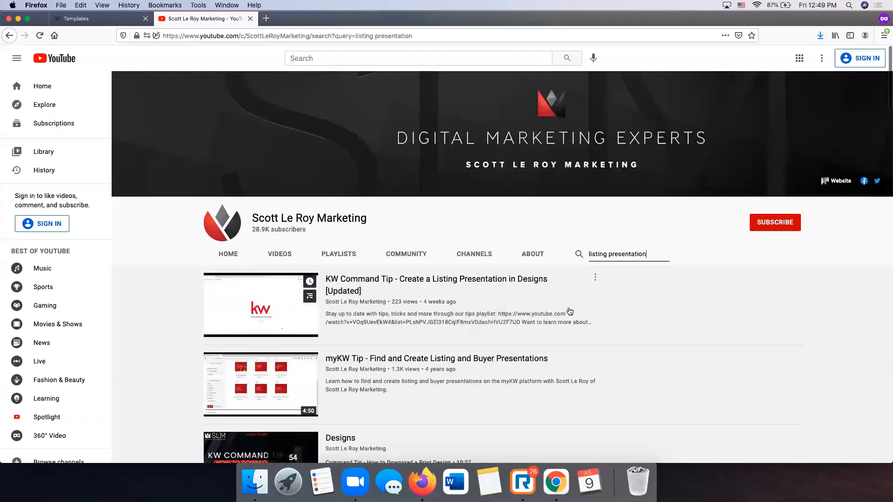
{"action": "left_click", "coordinate": [445, 280]}
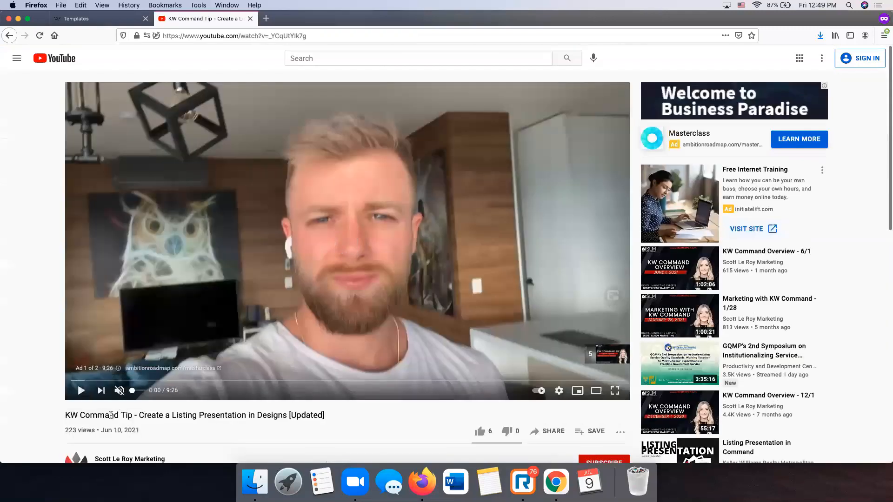
{"action": "left_click", "coordinate": [274, 36]}
{"action": "key", "text": "super+c"}
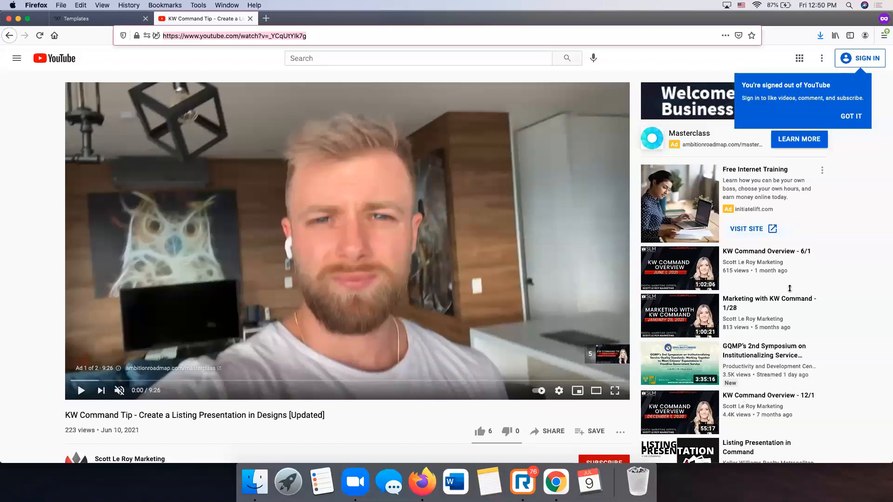
{"action": "left_click", "coordinate": [78, 18]}
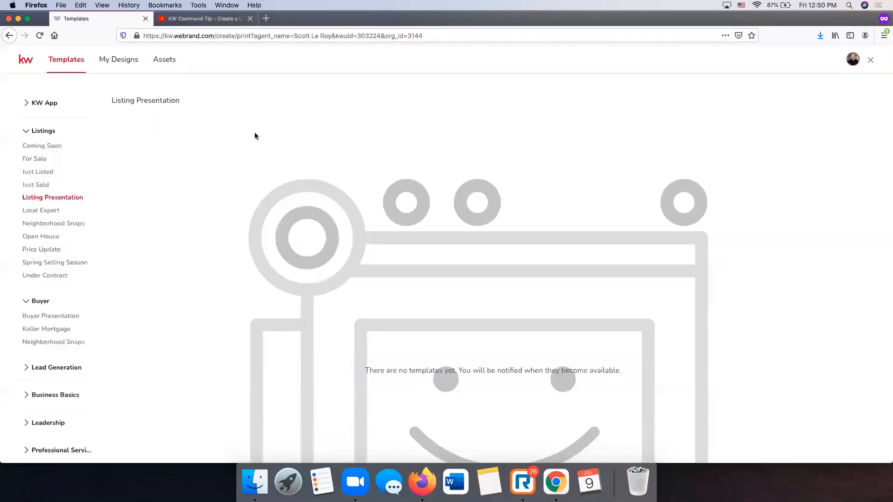
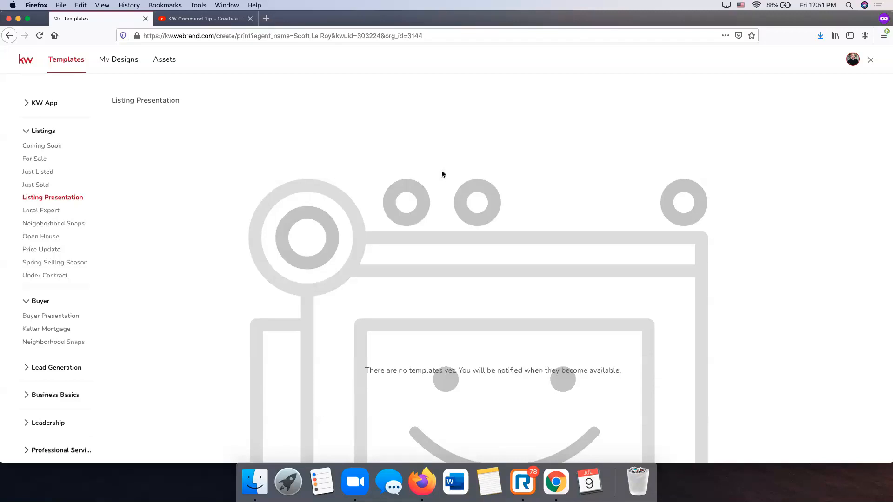
- Close the KW Command tip tab and load scottleroymarketing.com in its place
{"action": "left_click", "coordinate": [250, 19]}
{"action": "left_click", "coordinate": [254, 37]}
{"action": "type", "text": "scottleroymarketing"}
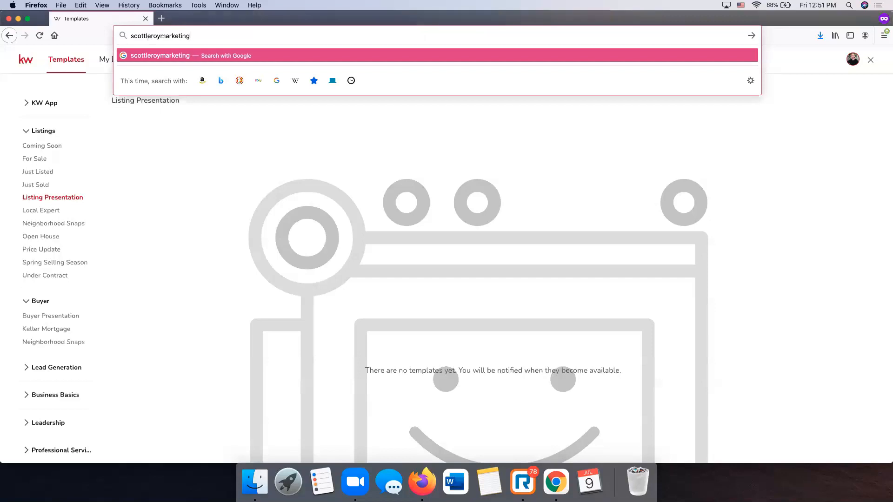
{"action": "type", "text": ".com"}
{"action": "key", "text": "Return"}
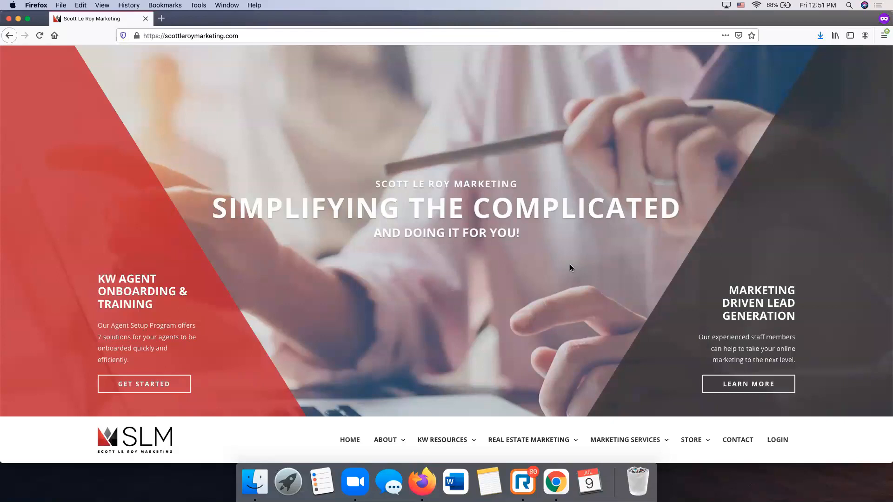
- Scroll down the Scott Le Roy Marketing homepage and go to the KW Resources login form
{"action": "scroll", "coordinate": [570, 267], "scroll_direction": "down", "scroll_amount": 3}
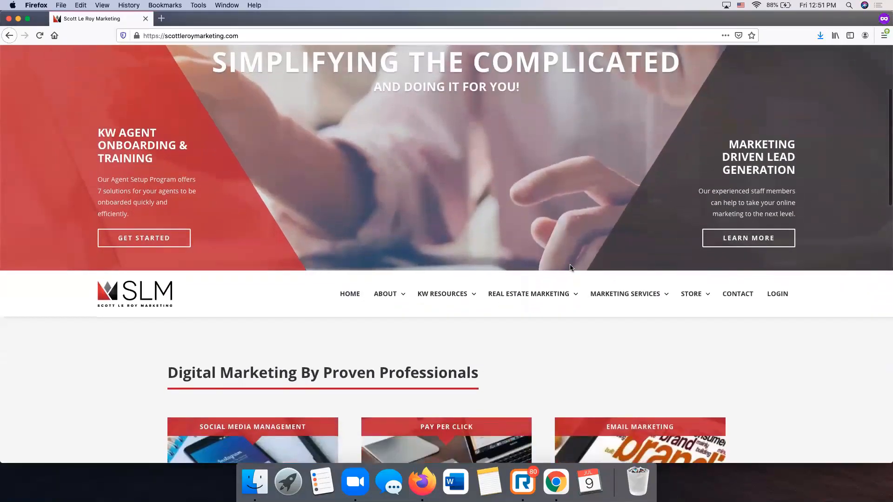
{"action": "scroll", "coordinate": [570, 268], "scroll_direction": "down", "scroll_amount": 1}
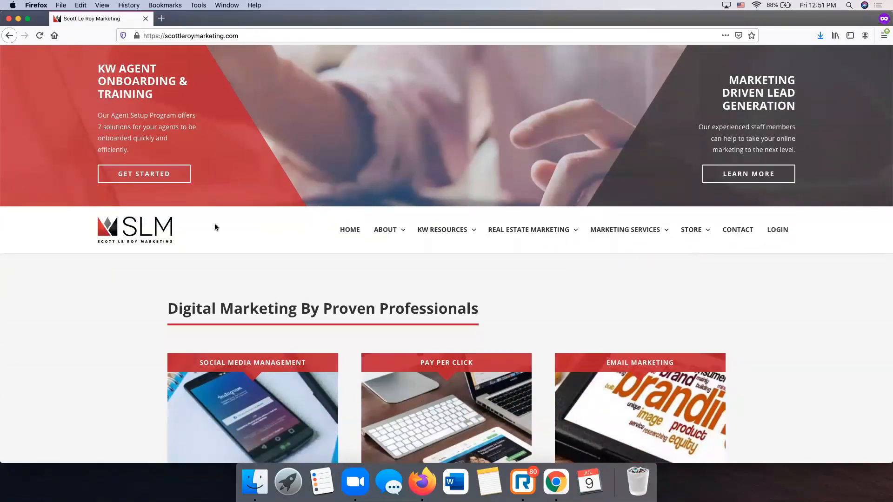
{"action": "left_click", "coordinate": [780, 232]}
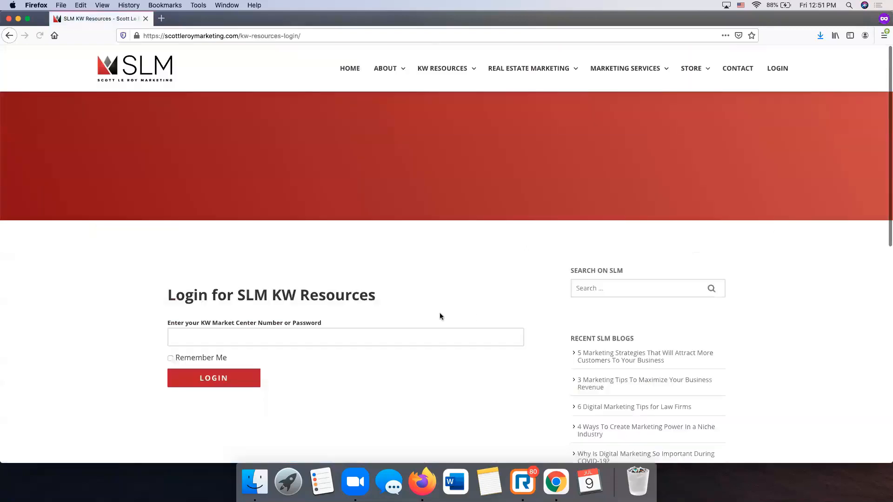
{"action": "left_click", "coordinate": [424, 328]}
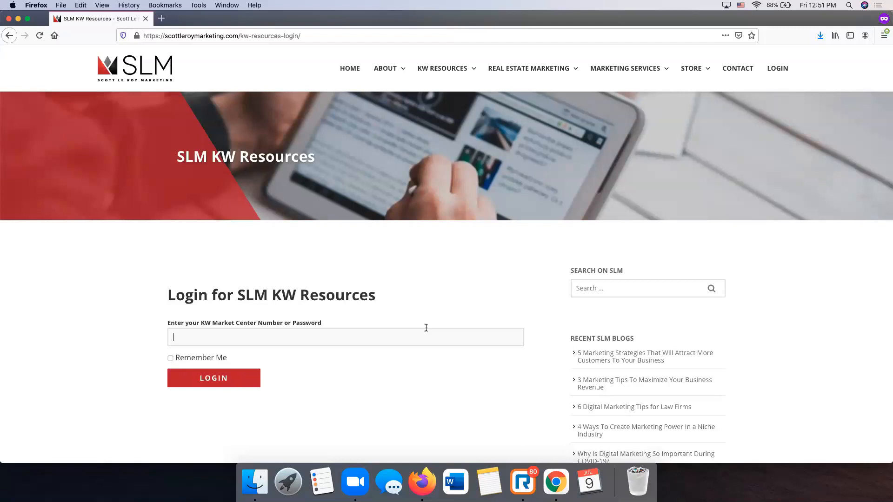
- Open mykw.kw.com in a new private tab, then enter the market center number on the SLM login
{"action": "key", "text": "super+t"}
{"action": "type", "text": "mykw.kw.com"}
{"action": "key", "text": "Return"}
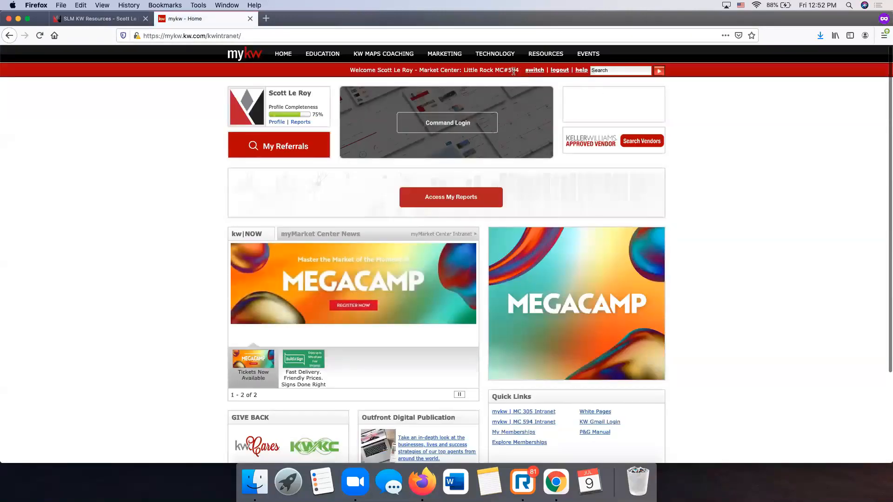
{"action": "left_click", "coordinate": [126, 20]}
{"action": "type", "text": "594"}
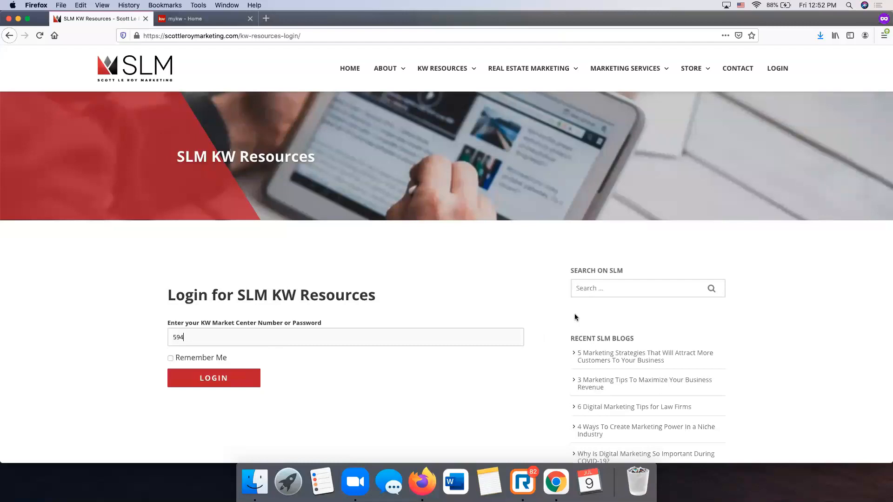
- Log in to SLM KW Resources and open the KW Resources Templates page
{"action": "left_click", "coordinate": [227, 385]}
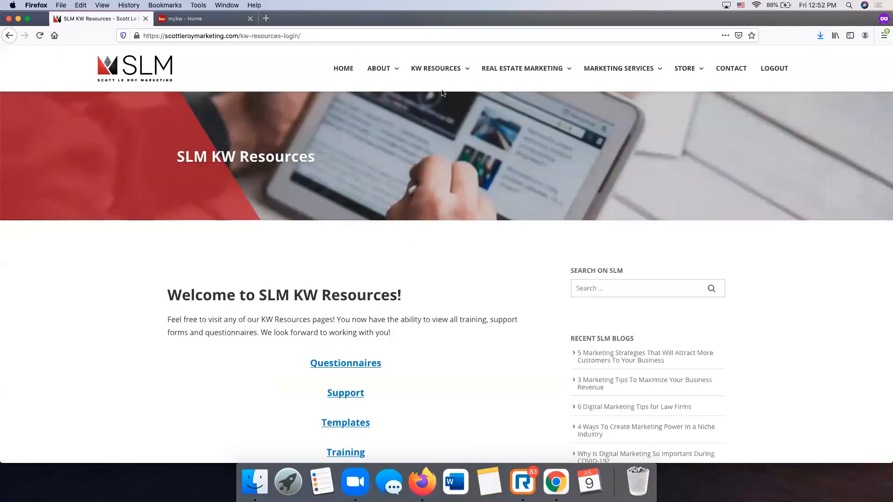
{"action": "mouse_move", "coordinate": [440, 70]}
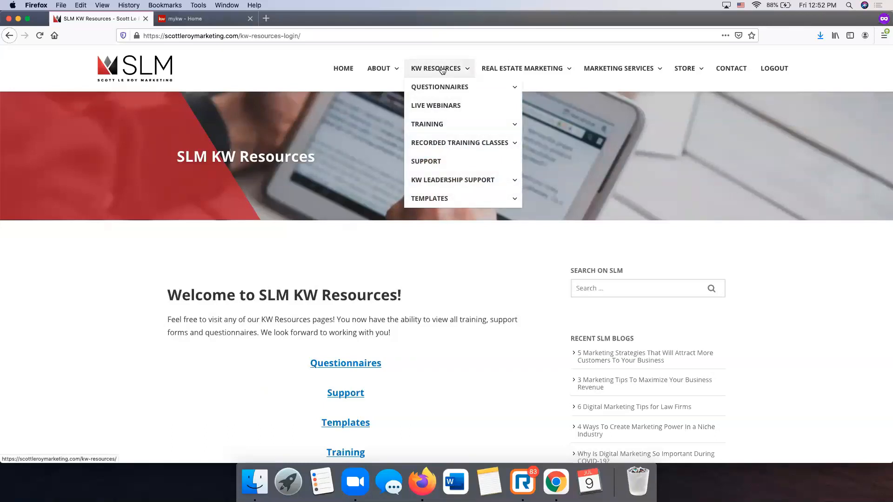
{"action": "mouse_move", "coordinate": [435, 199]}
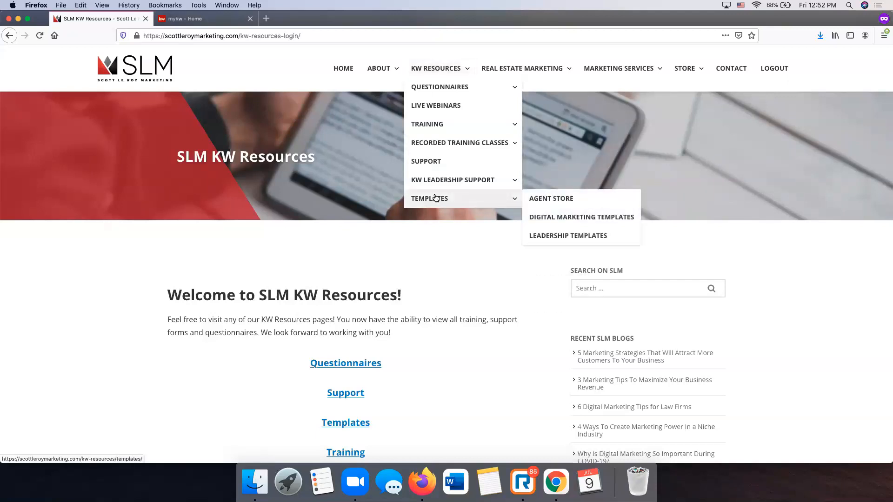
{"action": "left_click", "coordinate": [435, 199]}
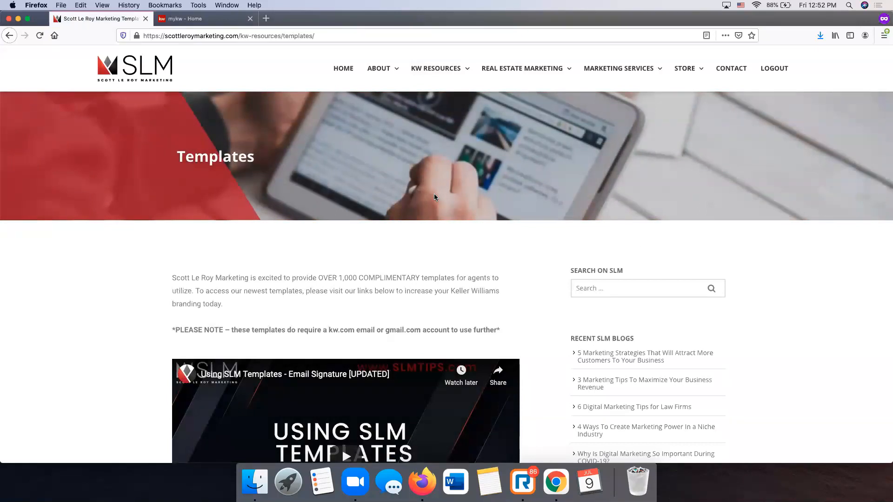
- Scroll through the template categories and open Email Signatures
{"action": "scroll", "coordinate": [434, 194], "scroll_direction": "down", "scroll_amount": 5}
{"action": "scroll", "coordinate": [434, 194], "scroll_direction": "up", "scroll_amount": 1}
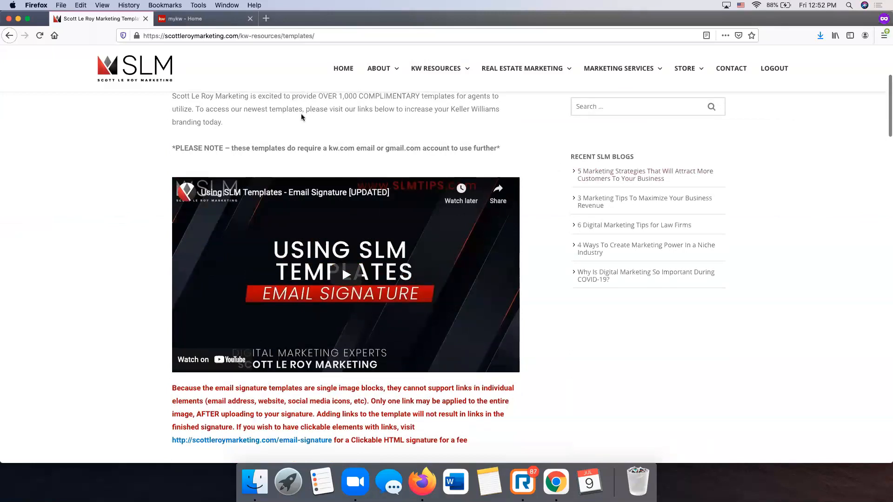
{"action": "scroll", "coordinate": [326, 253], "scroll_direction": "down", "scroll_amount": 1}
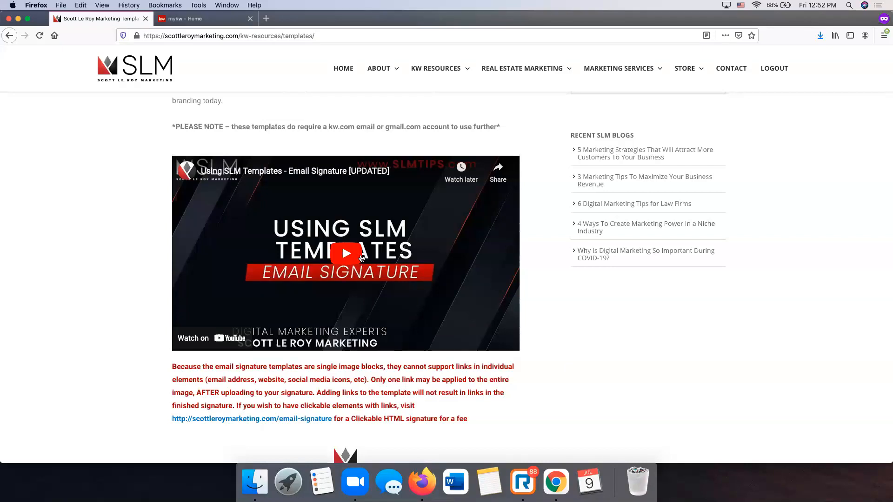
{"action": "scroll", "coordinate": [362, 258], "scroll_direction": "down", "scroll_amount": 10}
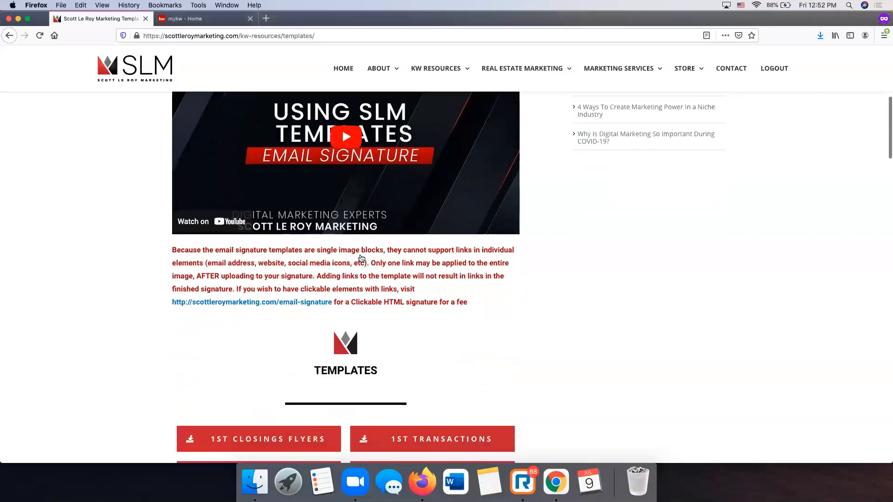
{"action": "scroll", "coordinate": [362, 258], "scroll_direction": "down", "scroll_amount": 2}
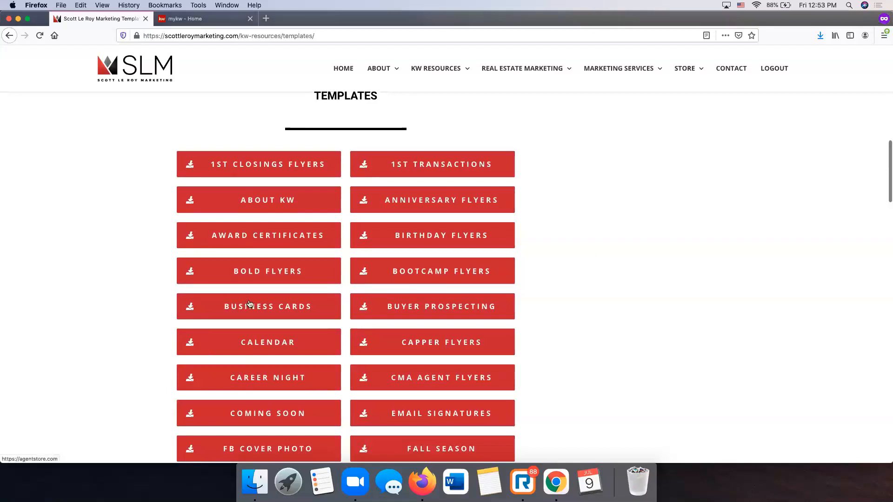
{"action": "scroll", "coordinate": [248, 308], "scroll_direction": "up", "scroll_amount": 1}
{"action": "scroll", "coordinate": [248, 308], "scroll_direction": "down", "scroll_amount": 1}
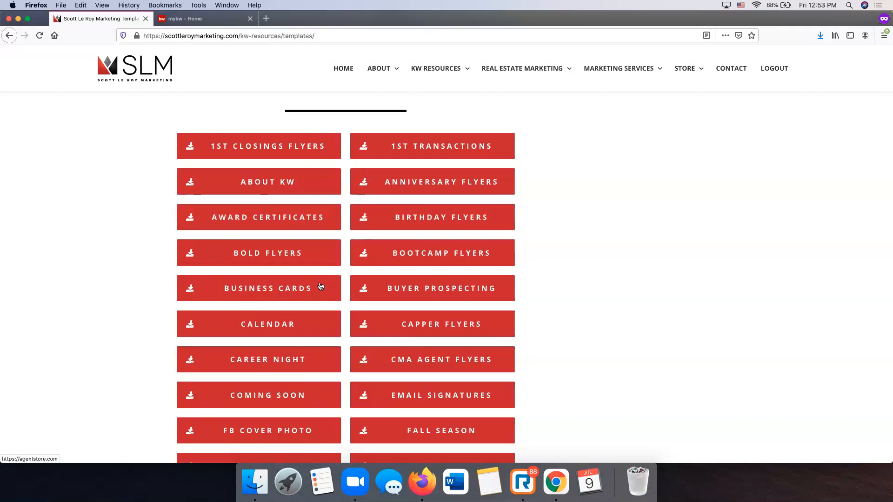
{"action": "scroll", "coordinate": [321, 285], "scroll_direction": "down", "scroll_amount": 3}
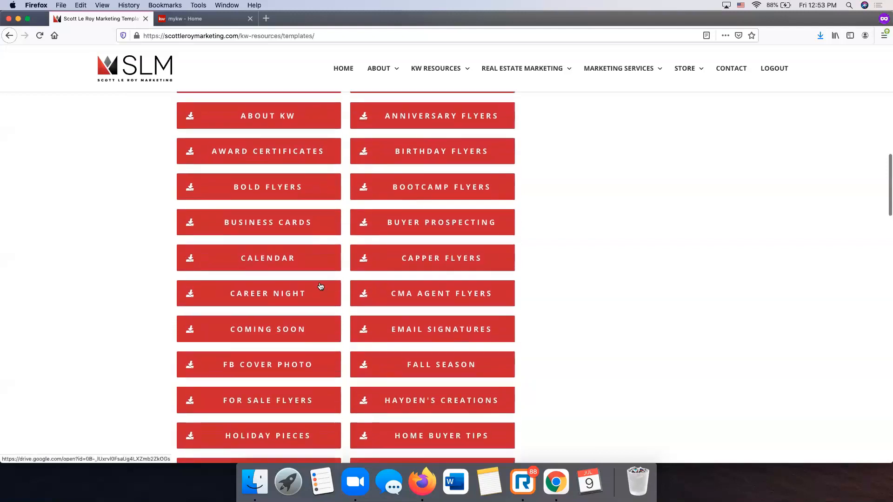
{"action": "scroll", "coordinate": [339, 253], "scroll_direction": "down", "scroll_amount": 3}
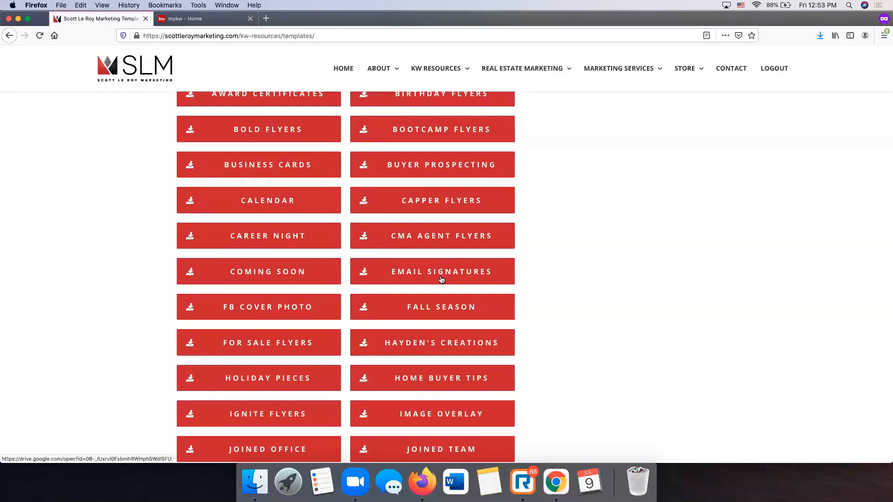
{"action": "left_click", "coordinate": [442, 279]}
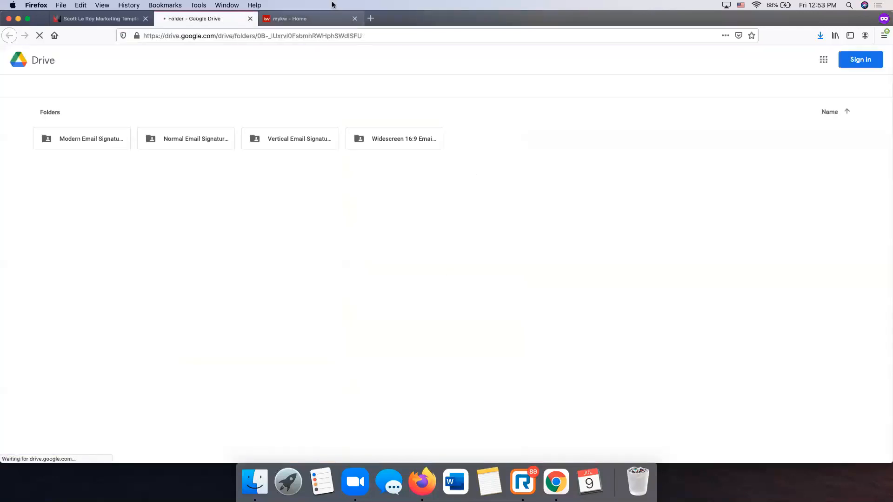
- Close the mykw tab and sign in to Google Drive with the account e-mail and password
{"action": "left_click", "coordinate": [354, 18]}
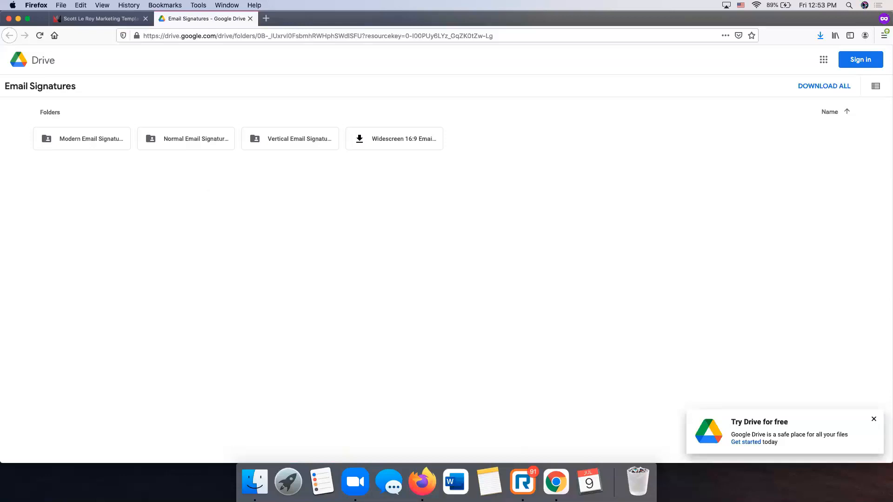
{"action": "left_click", "coordinate": [859, 61]}
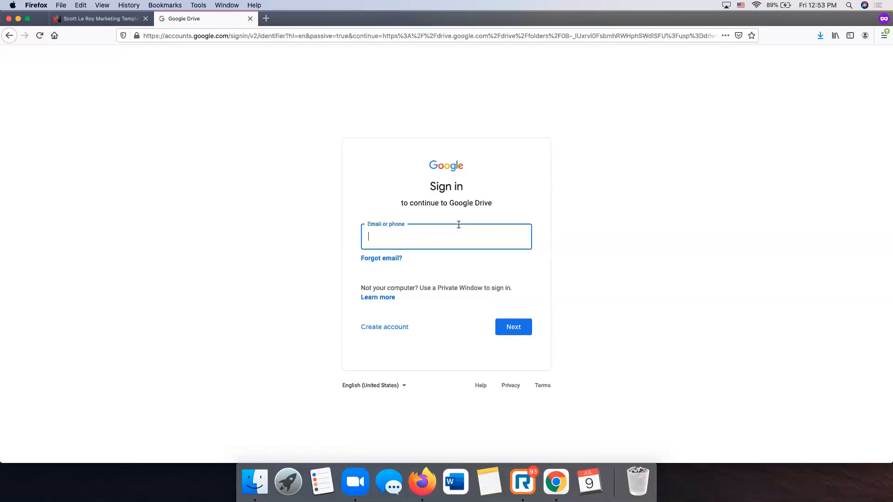
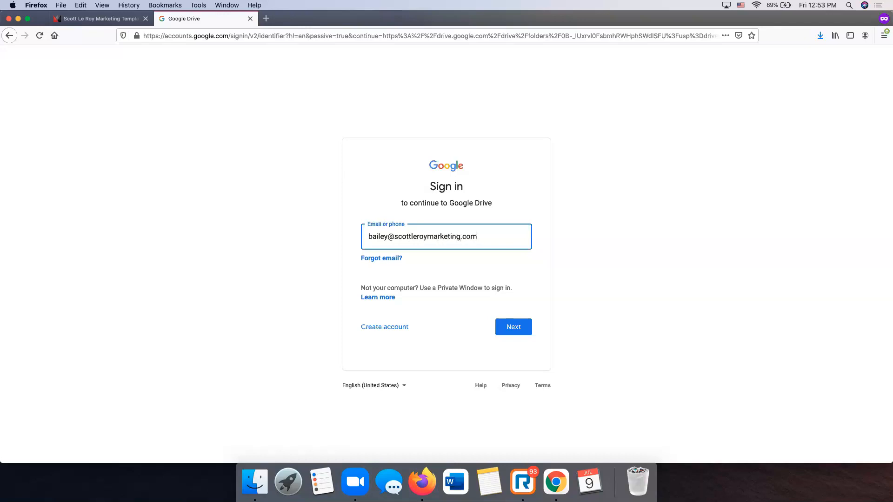
{"action": "left_click", "coordinate": [521, 331]}
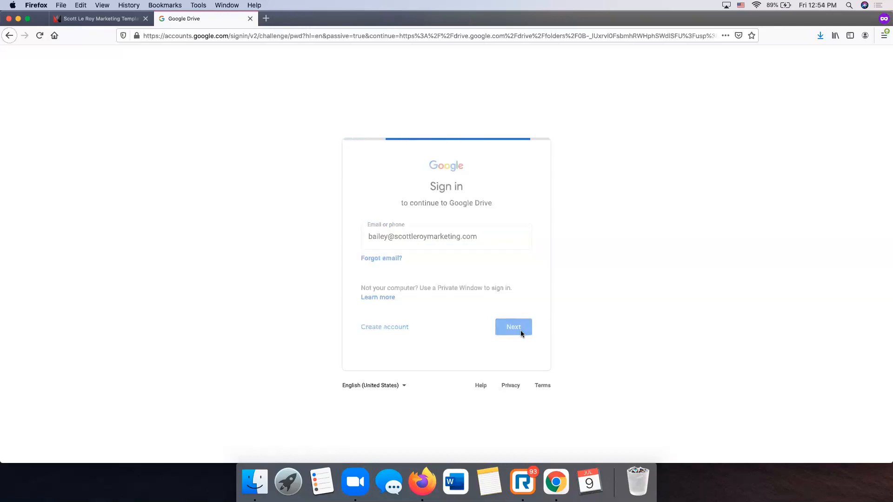
{"action": "type", "text": "•••••••••"}
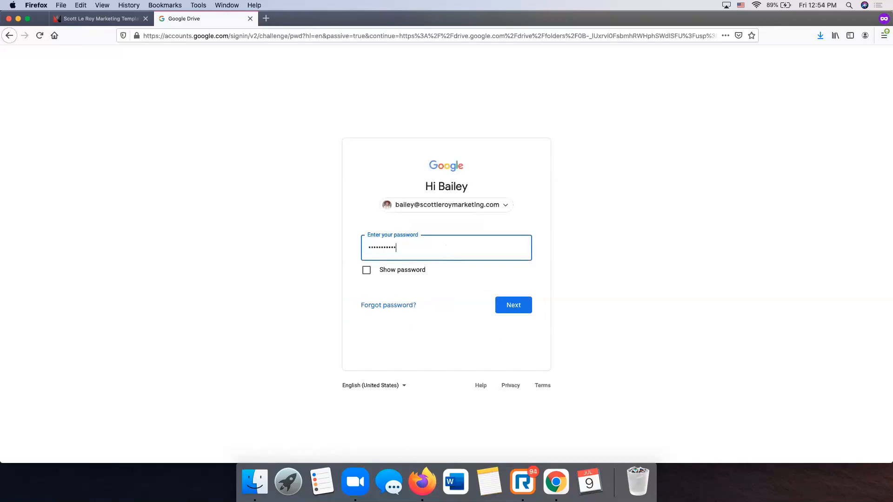
{"action": "left_click", "coordinate": [506, 309]}
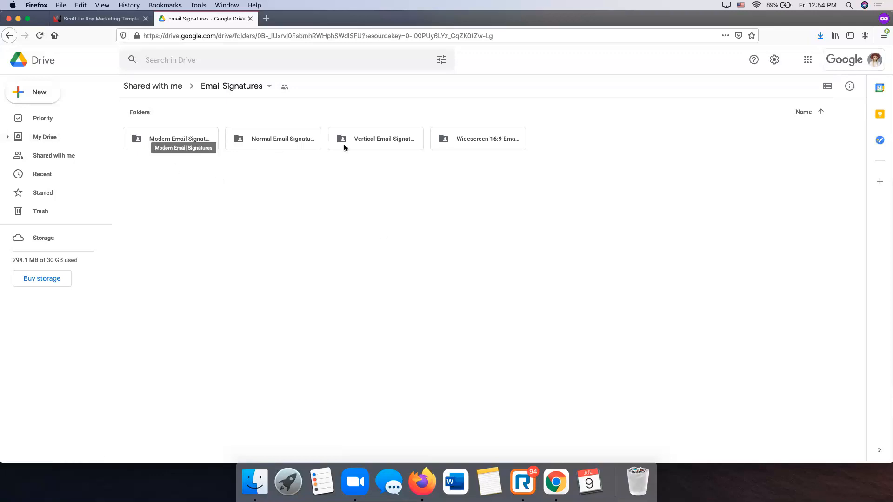
- Open the Modern Email Signatures folder and its first signature template
{"action": "double_click", "coordinate": [167, 140]}
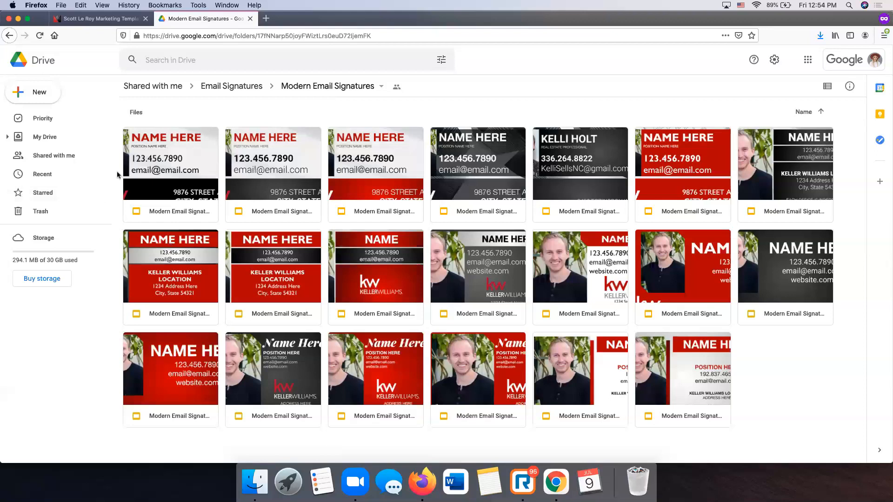
{"action": "left_click", "coordinate": [184, 160]}
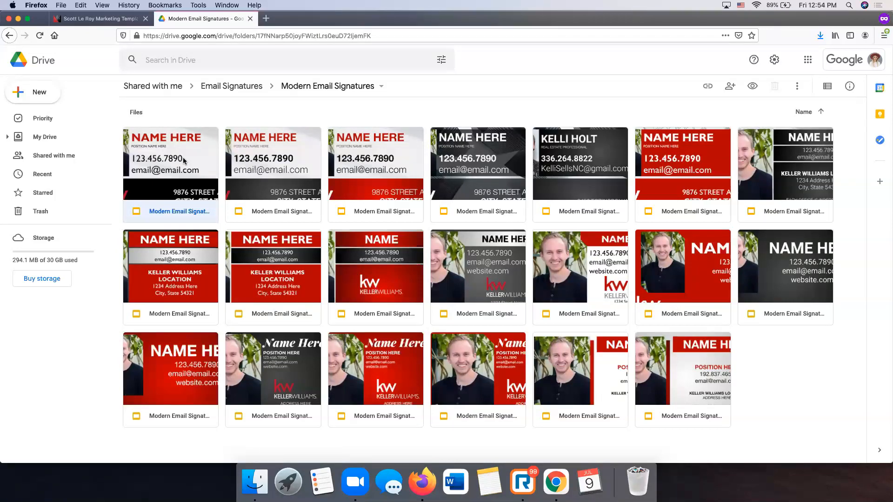
{"action": "double_click", "coordinate": [186, 161]}
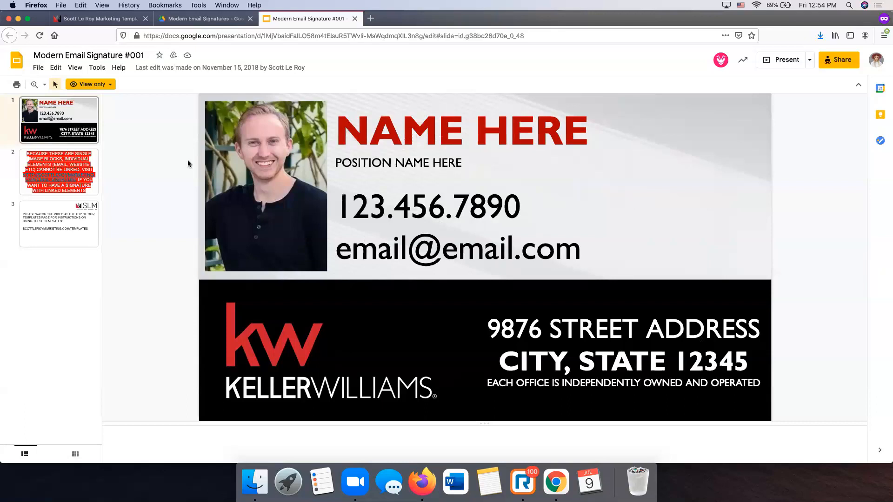
- Preview slides 2 and 3, return to signature slide 1, and open the File menu
{"action": "left_click", "coordinate": [70, 170]}
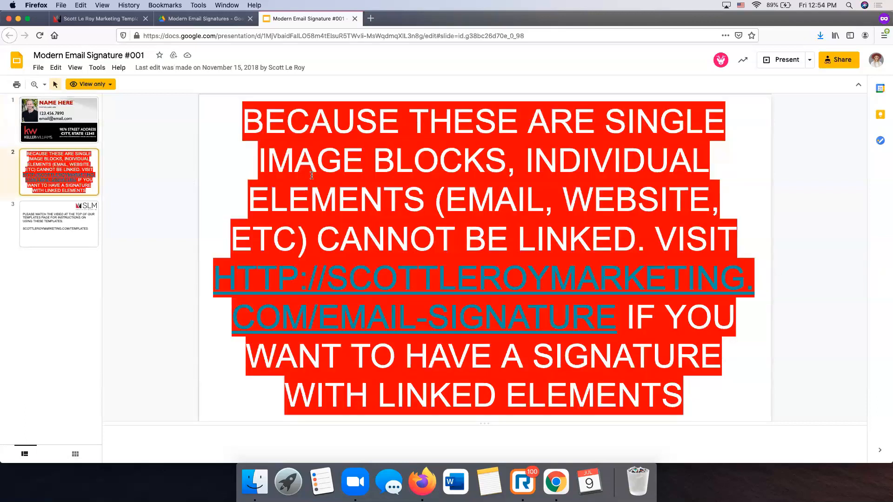
{"action": "left_click", "coordinate": [92, 125]}
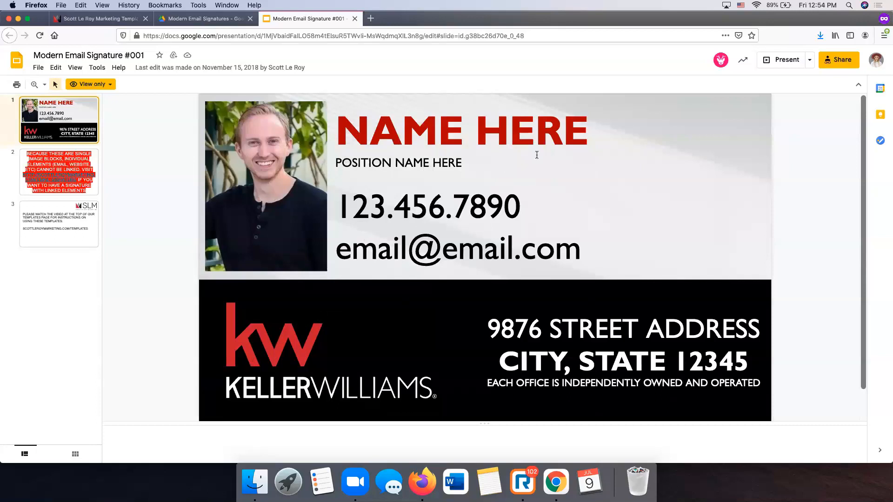
{"action": "left_click", "coordinate": [70, 233]}
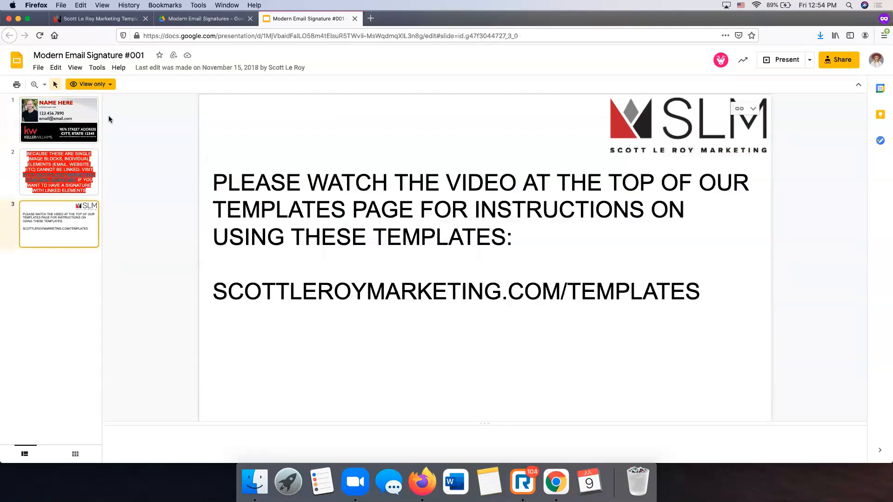
{"action": "left_click", "coordinate": [83, 118]}
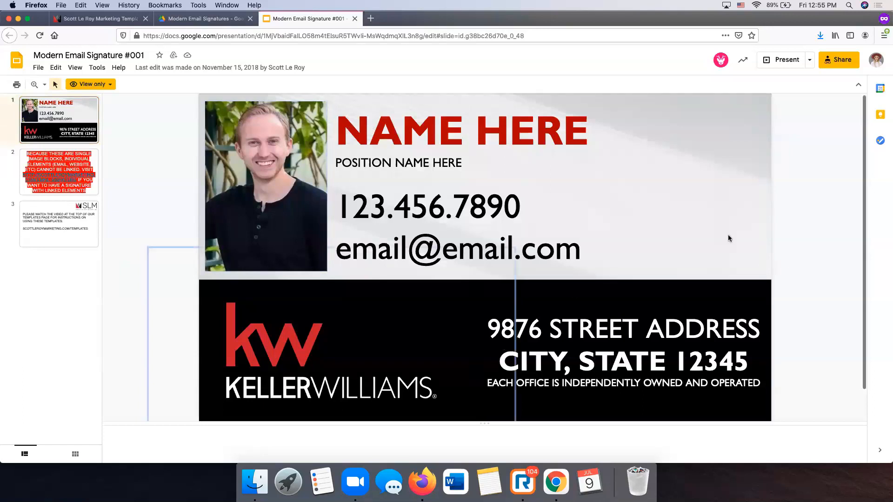
{"action": "left_click", "coordinate": [39, 67]}
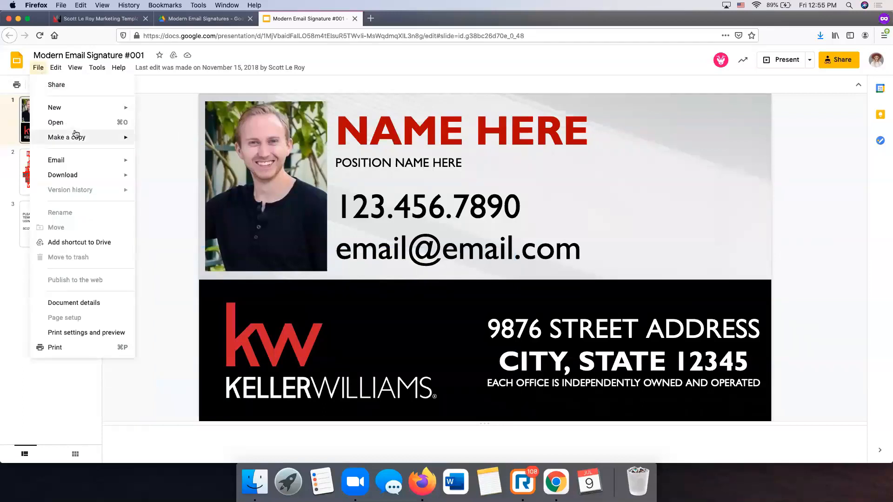
- Copy only the signature slide with File > Make a copy > Selected slides
{"action": "mouse_move", "coordinate": [76, 134]}
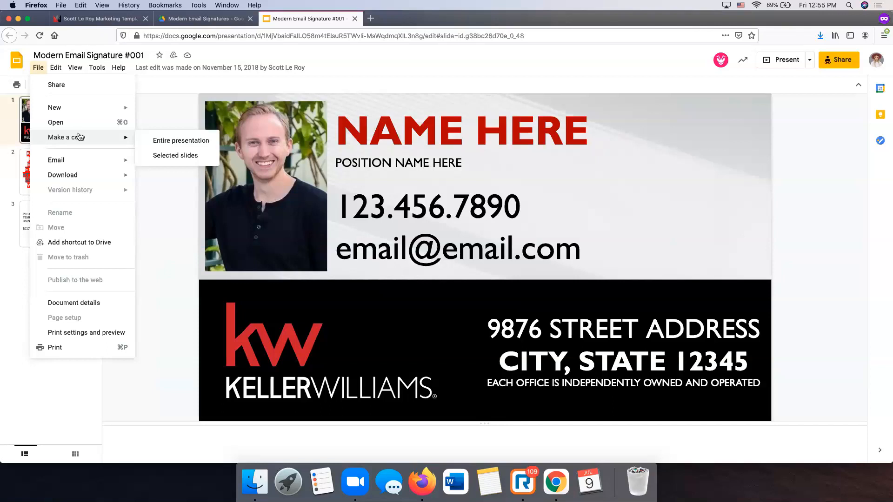
{"action": "left_click", "coordinate": [169, 157]}
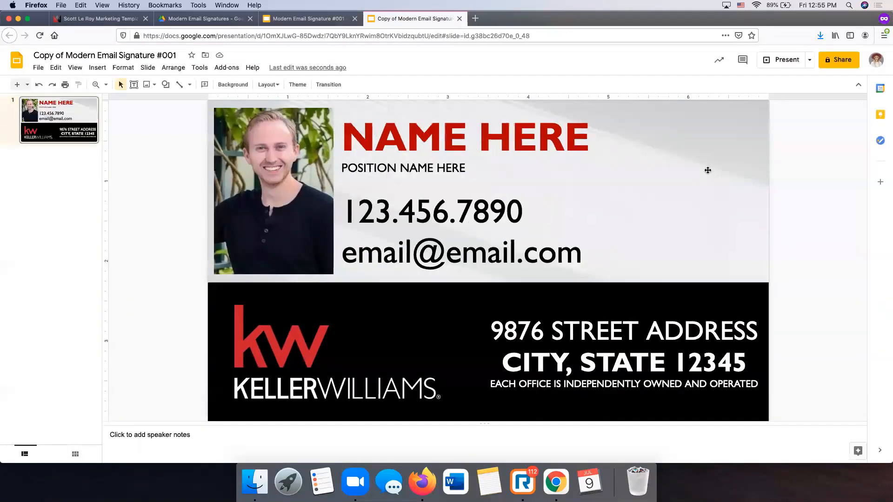
- Replace the NAME HERE placeholder with the agent's name in capitals
{"action": "left_click", "coordinate": [390, 142]}
{"action": "left_click", "coordinate": [512, 132]}
{"action": "left_click", "coordinate": [564, 132]}
{"action": "left_click", "coordinate": [589, 132]}
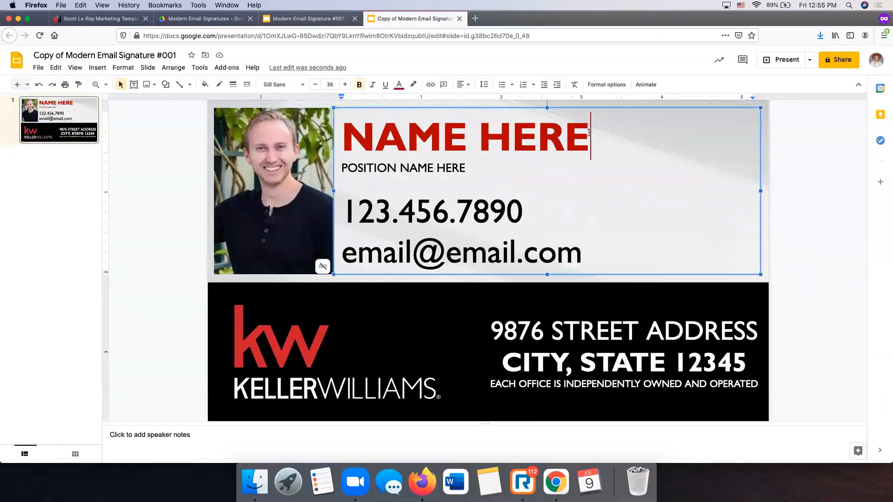
{"action": "key", "text": "shift+Left"}
{"action": "key", "text": "shift+Left"}
{"action": "key", "text": "shift+Left"}
{"action": "key", "text": "shift+Left"}
{"action": "key", "text": "shift+Left"}
{"action": "key", "text": "shift+Left"}
{"action": "key", "text": "BackSpace"}
{"action": "key", "text": "BackSpace"}
{"action": "key", "text": "BackSpace"}
{"action": "key", "text": "BackSpace"}
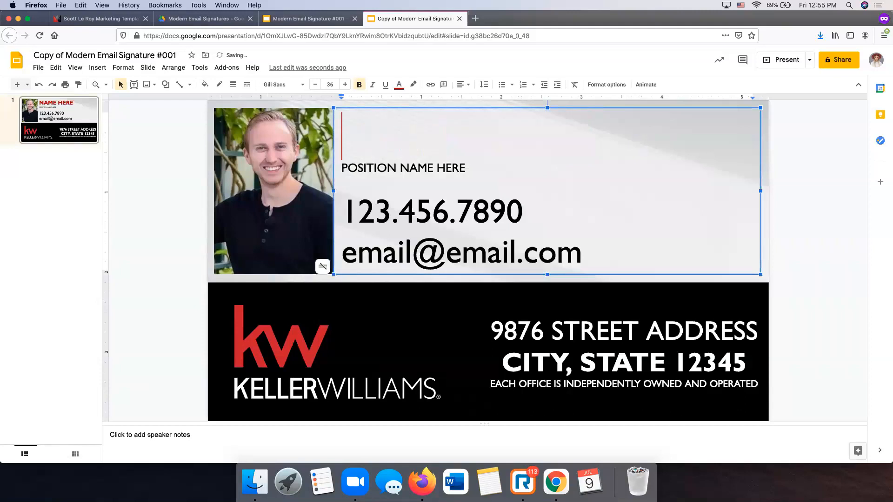
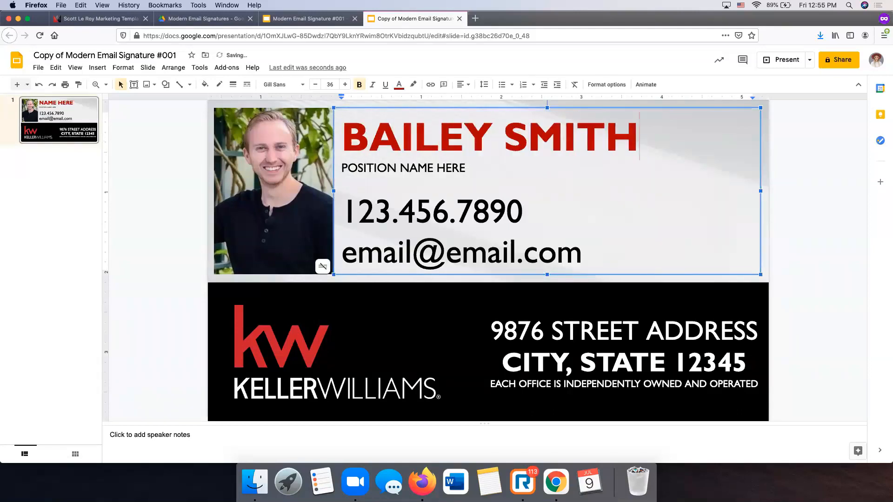
- Set the name to Merriweather and reduce its font size three steps
{"action": "left_click", "coordinate": [387, 128]}
{"action": "left_click_drag", "start_coordinate": [343, 132], "coordinate": [637, 133]}
{"action": "left_click", "coordinate": [282, 84]}
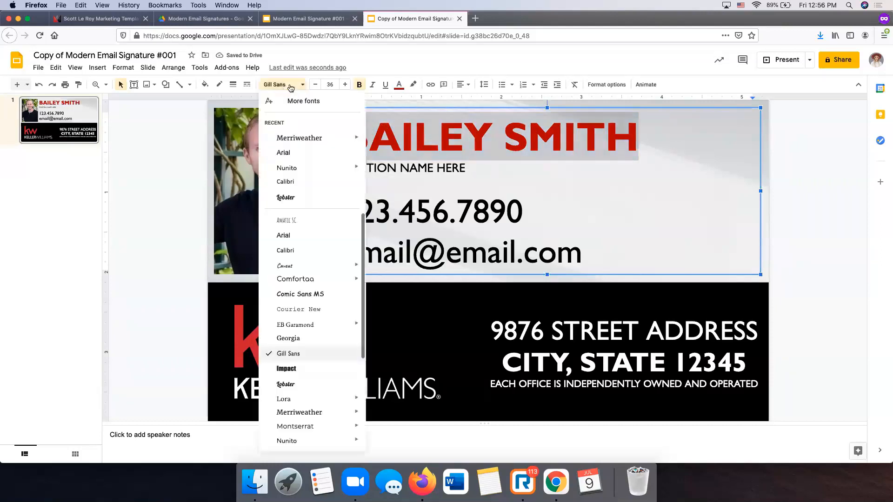
{"action": "left_click", "coordinate": [299, 138]}
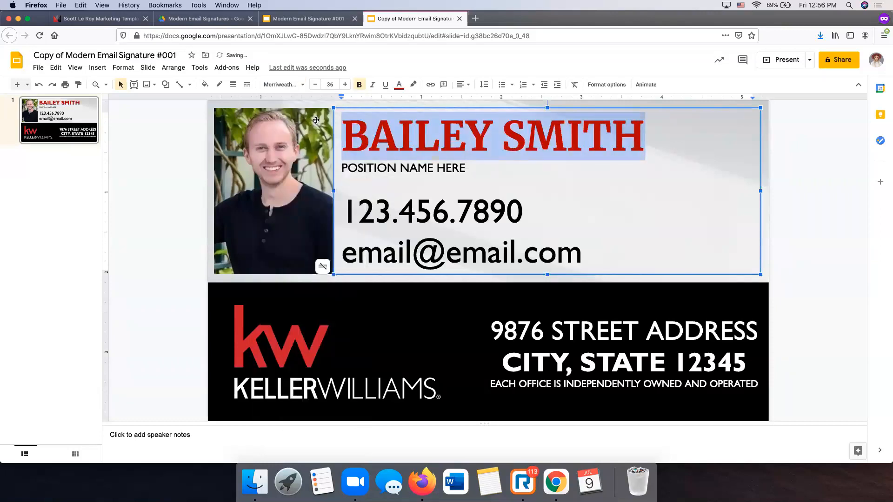
{"action": "left_click", "coordinate": [316, 86]}
{"action": "left_click", "coordinate": [316, 85]}
{"action": "left_click", "coordinate": [316, 85]}
{"action": "left_click", "coordinate": [316, 85]}
{"action": "left_click", "coordinate": [316, 85]}
{"action": "left_click", "coordinate": [315, 85]}
- Change the position line to REALTOR and replace the placeholder phone with the agent's number
{"action": "left_click", "coordinate": [462, 164]}
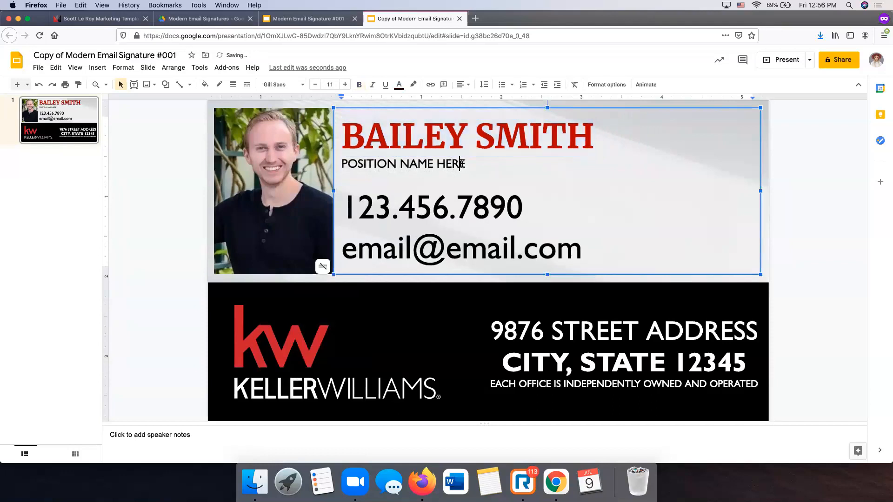
{"action": "left_click_drag", "start_coordinate": [463, 164], "coordinate": [341, 165]}
{"action": "type", "text": "REALTO"}
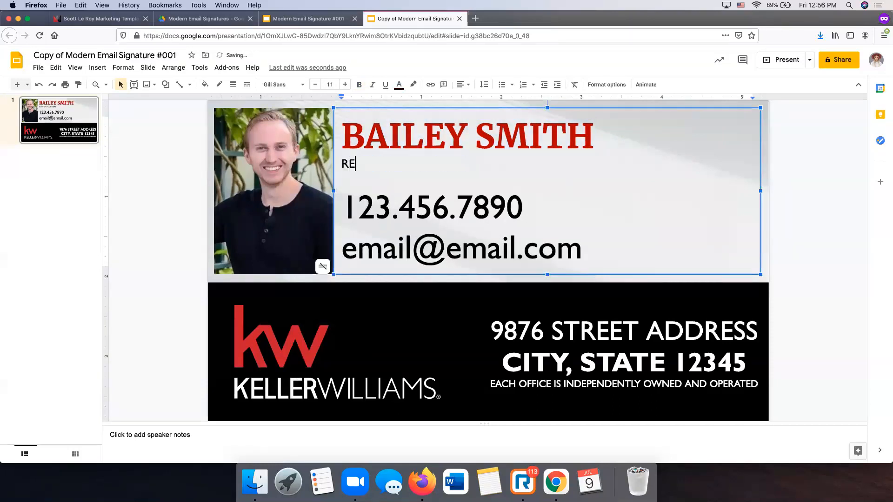
{"action": "type", "text": "R"}
{"action": "left_click", "coordinate": [528, 183]}
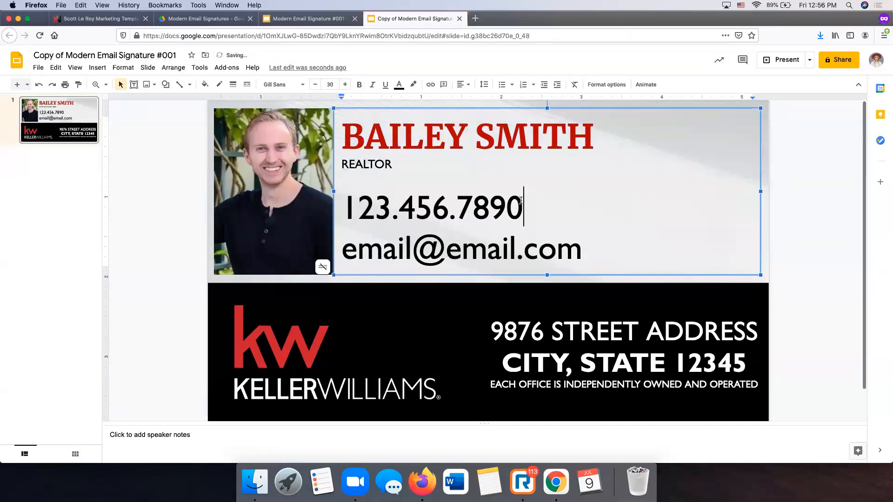
{"action": "left_click_drag", "start_coordinate": [523, 207], "coordinate": [451, 204]}
{"action": "key", "text": "BackSpace"}
{"action": "key", "text": "BackSpace"}
{"action": "key", "text": "BackSpace"}
{"action": "key", "text": "BackSpace"}
{"action": "key", "text": "BackSpace"}
{"action": "key", "text": "BackSpace"}
{"action": "key", "text": "BackSpace"}
{"action": "key", "text": "BackSpace"}
{"action": "key", "text": "BackSpace"}
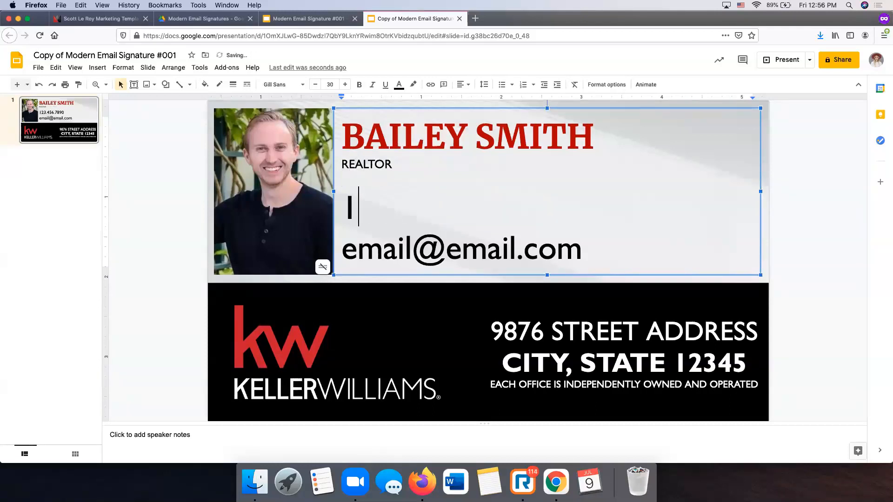
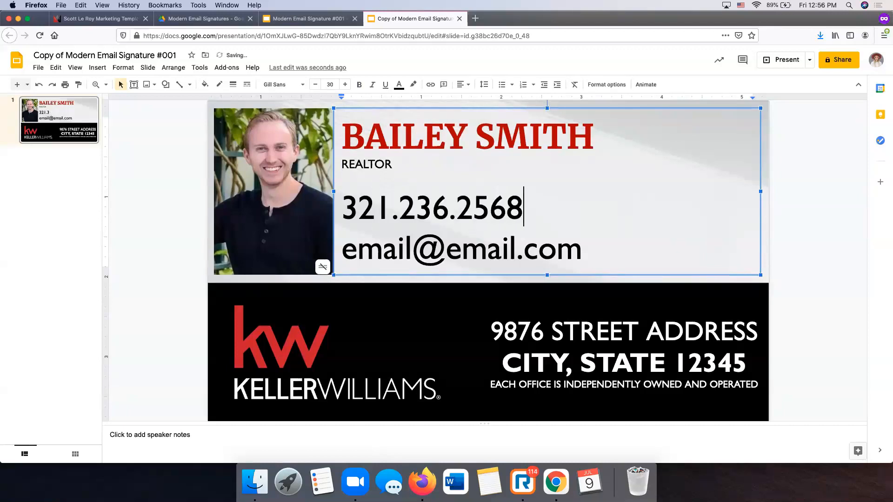
{"action": "left_click_drag", "start_coordinate": [582, 249], "coordinate": [341, 247]}
- Shrink the email line and type the agent's e-mail address in place of the placeholder
{"action": "left_click", "coordinate": [316, 84]}
{"action": "left_click", "coordinate": [316, 84]}
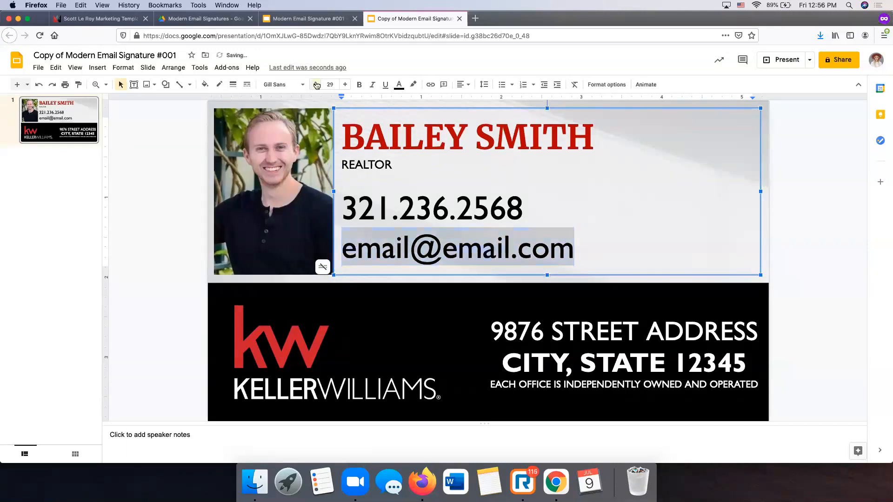
{"action": "left_click", "coordinate": [316, 84]}
{"action": "left_click", "coordinate": [317, 84]}
{"action": "left_click", "coordinate": [317, 84]}
{"action": "left_click", "coordinate": [316, 84]}
{"action": "left_click", "coordinate": [316, 84]}
{"action": "left_click", "coordinate": [317, 84]}
{"action": "left_click", "coordinate": [316, 85]}
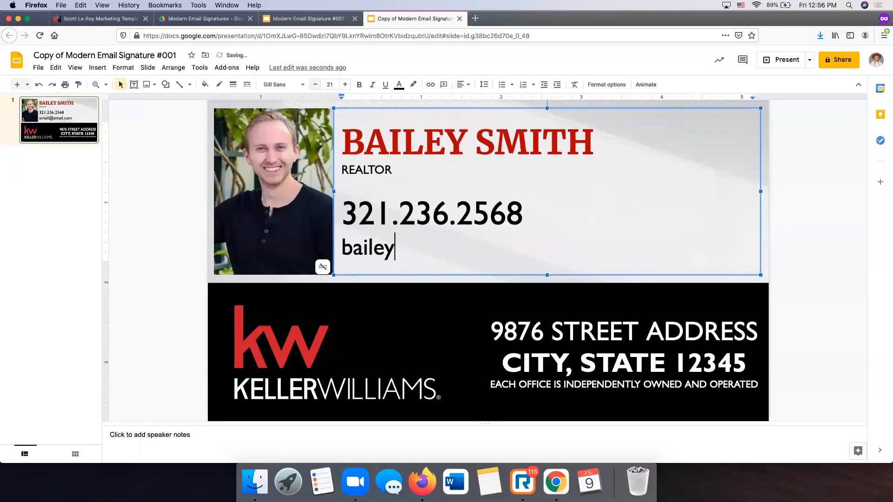
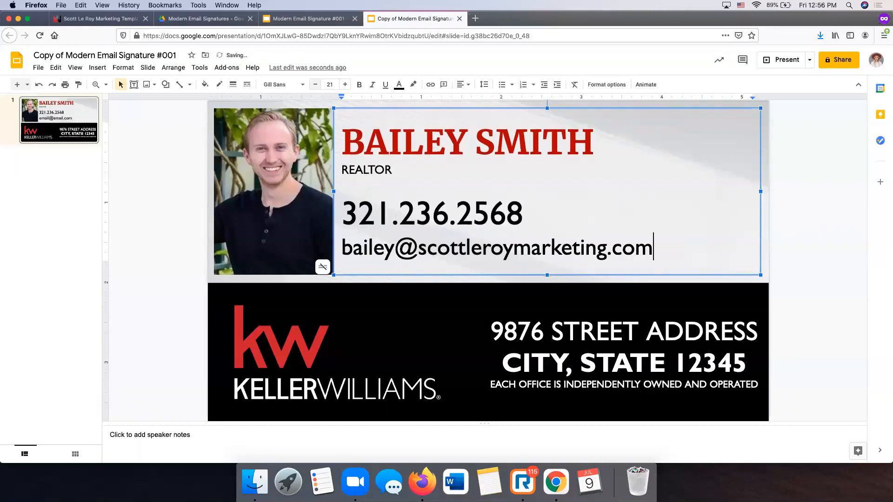
- Add a lowercase scottleroymarketing.com line below the email, with no trailing empty line
{"action": "key", "text": "Return"}
{"action": "type", "text": "scottleroymarketin"}
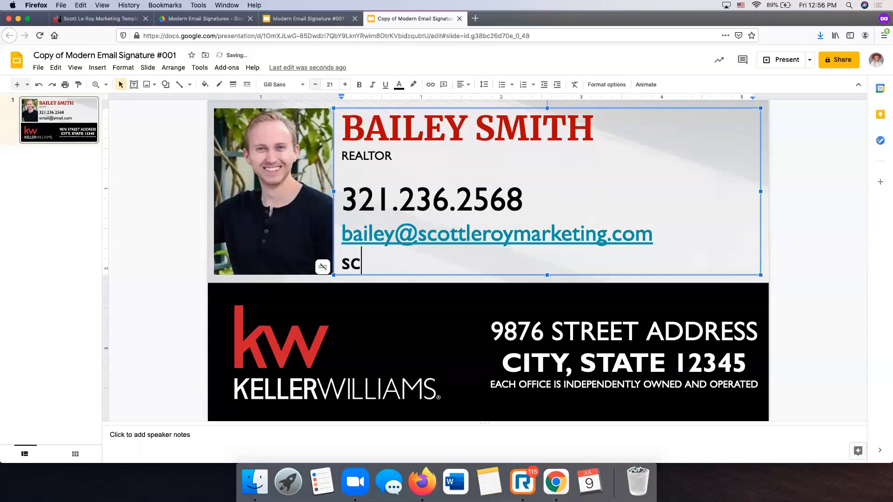
{"action": "type", "text": "g.com"}
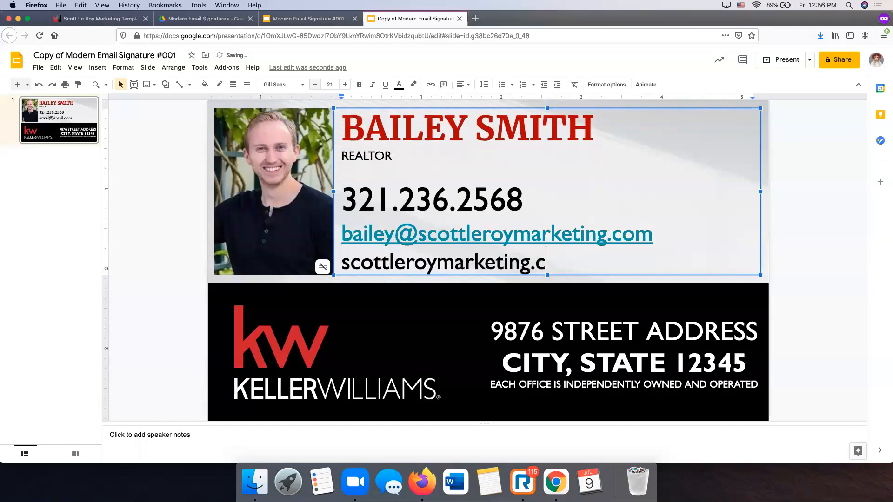
{"action": "key", "text": "Return"}
{"action": "key", "text": "super+z"}
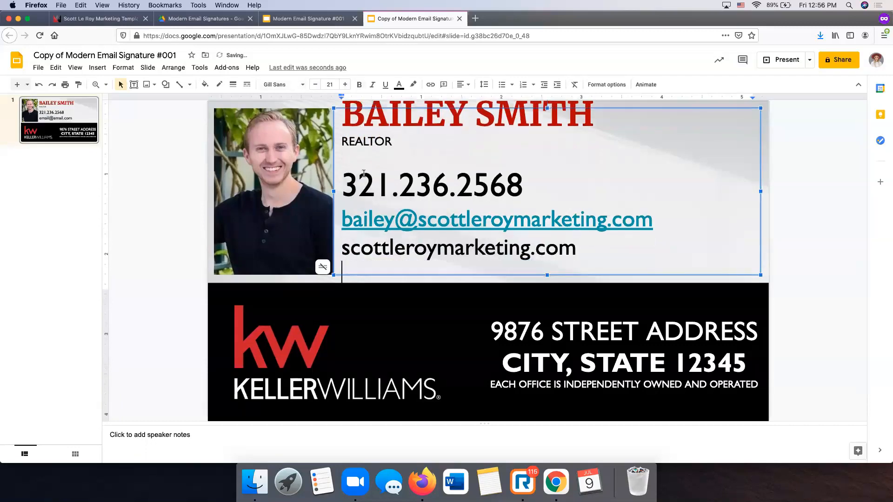
{"action": "key", "text": "BackSpace"}
- Remove the hyperlink from the e-mail address, leaving it as plain black text
{"action": "right_click", "coordinate": [470, 227]}
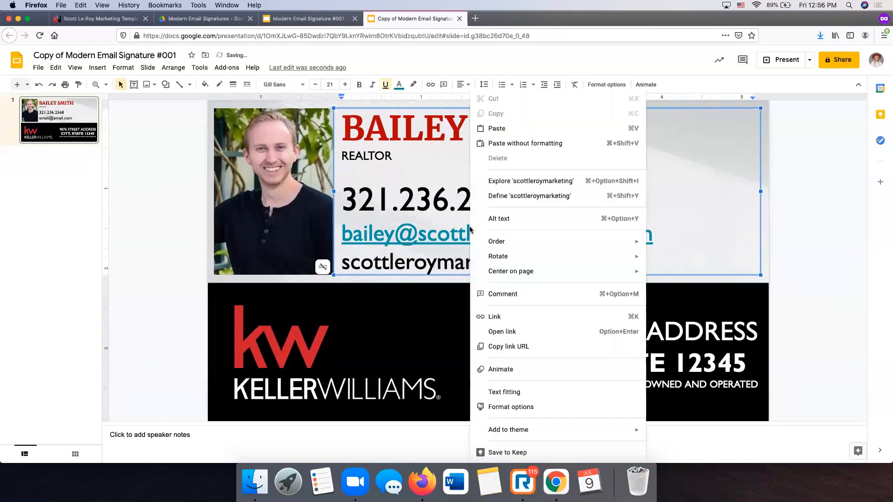
{"action": "right_click", "coordinate": [420, 230]}
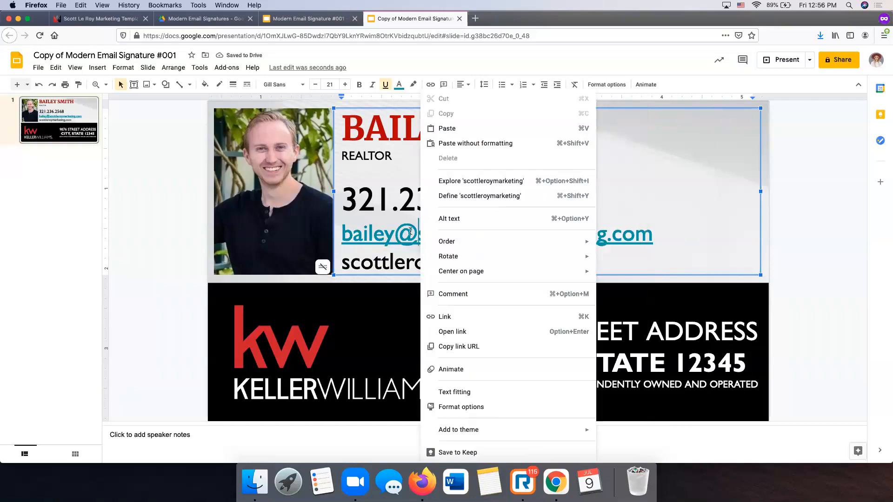
{"action": "left_click", "coordinate": [460, 320]}
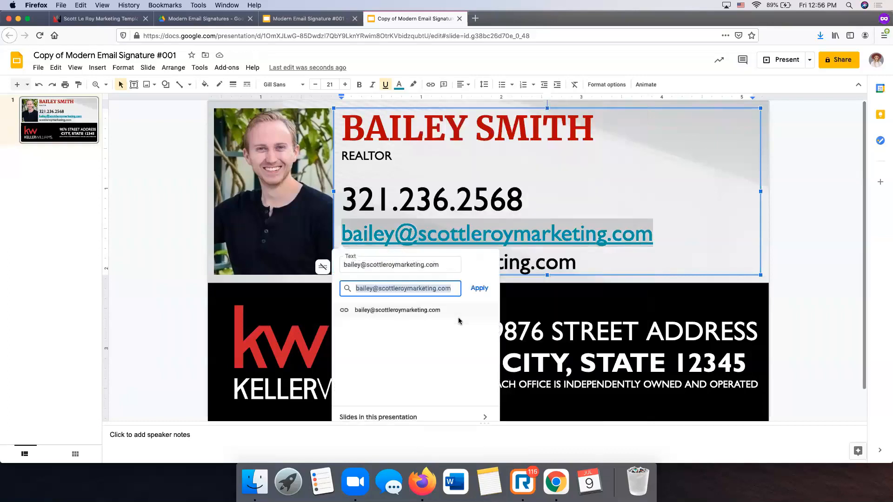
{"action": "left_click", "coordinate": [788, 228]}
{"action": "left_click", "coordinate": [611, 235]}
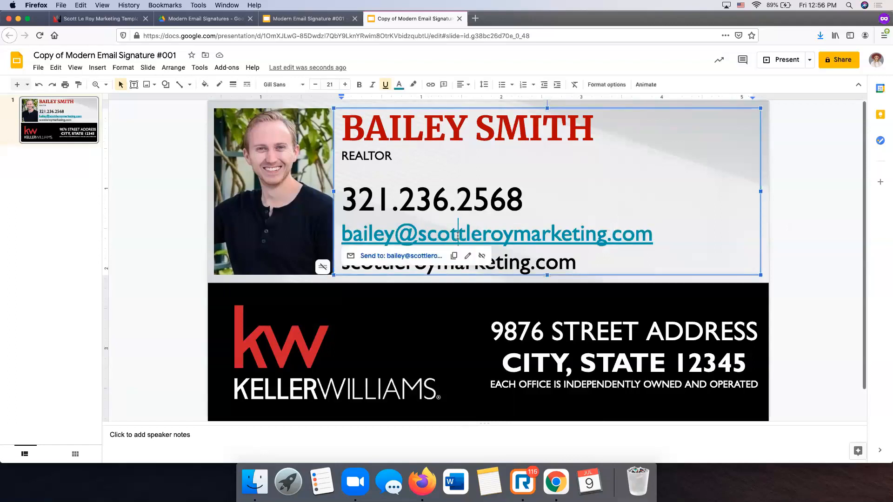
{"action": "left_click", "coordinate": [482, 257]}
{"action": "left_click", "coordinate": [804, 247]}
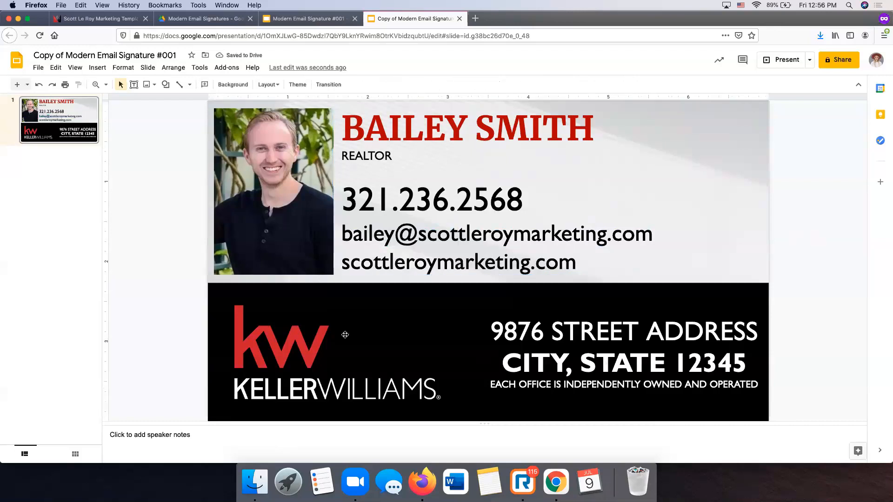
{"action": "left_click", "coordinate": [304, 201]}
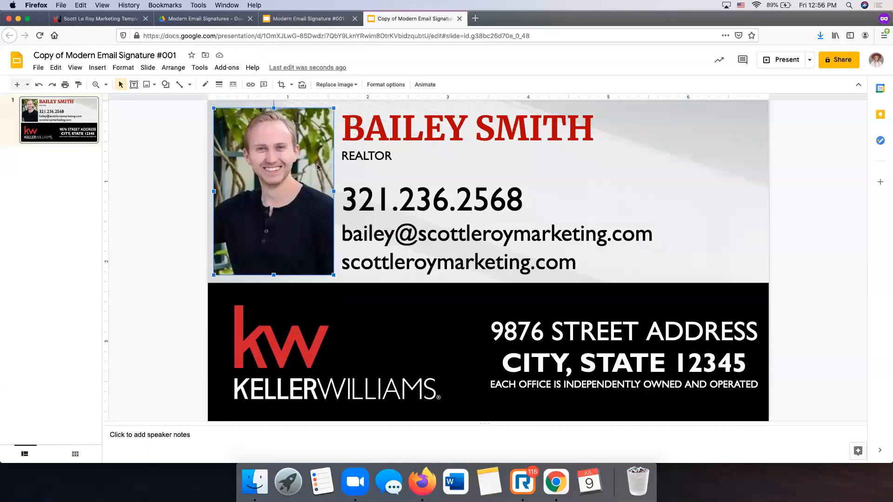
- Replace the man's photo with the agent's headshot JPEG uploaded from the SLM Items folder
{"action": "scroll", "coordinate": [282, 161], "scroll_direction": "up", "scroll_amount": 1}
{"action": "right_click", "coordinate": [281, 161]}
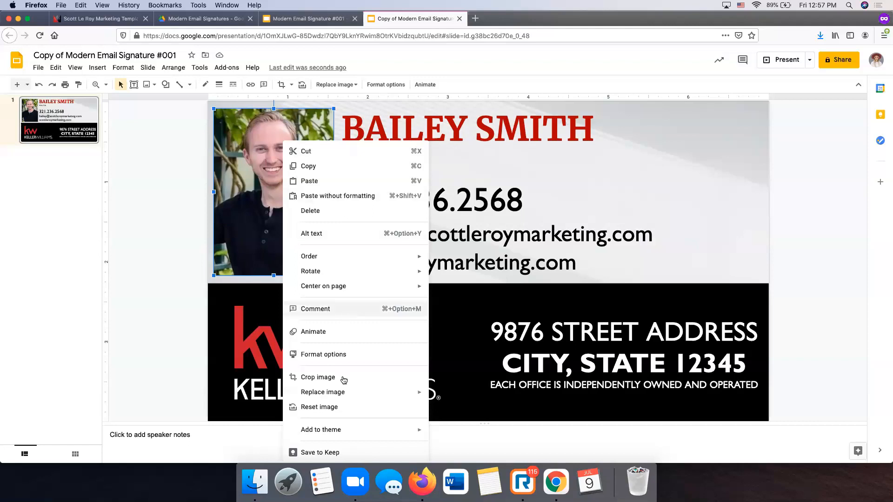
{"action": "mouse_move", "coordinate": [348, 393]}
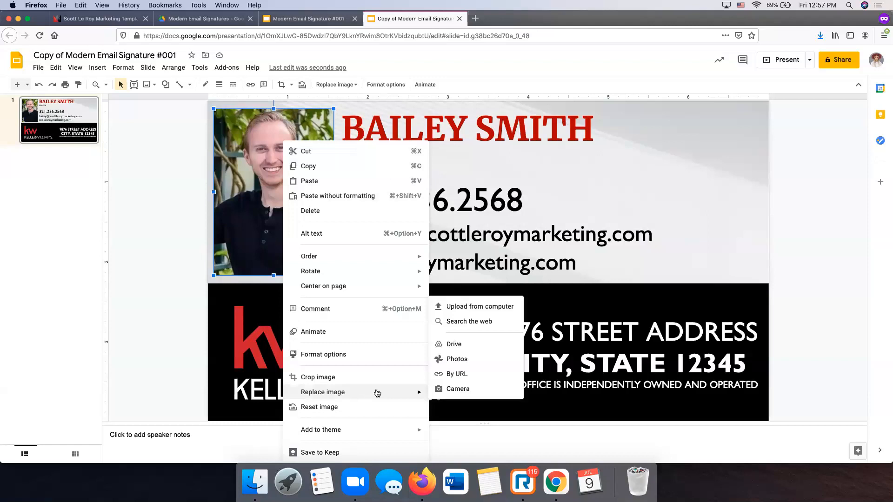
{"action": "left_click", "coordinate": [476, 307]}
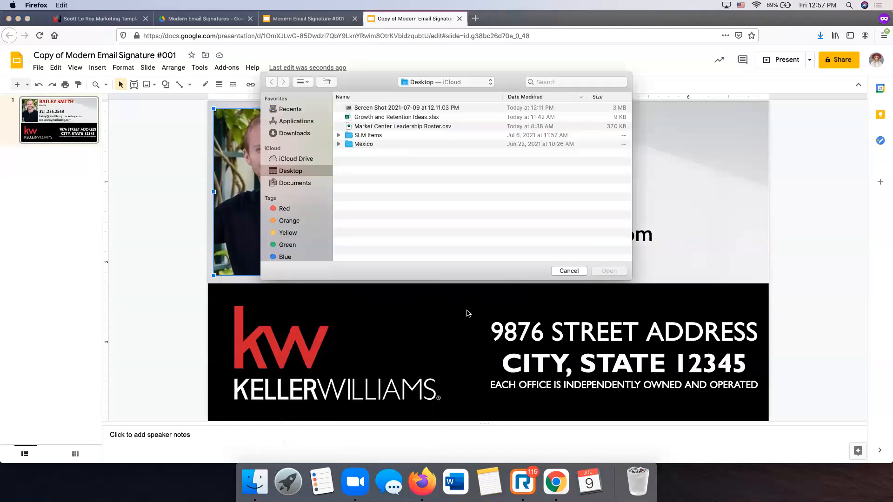
{"action": "double_click", "coordinate": [365, 135]}
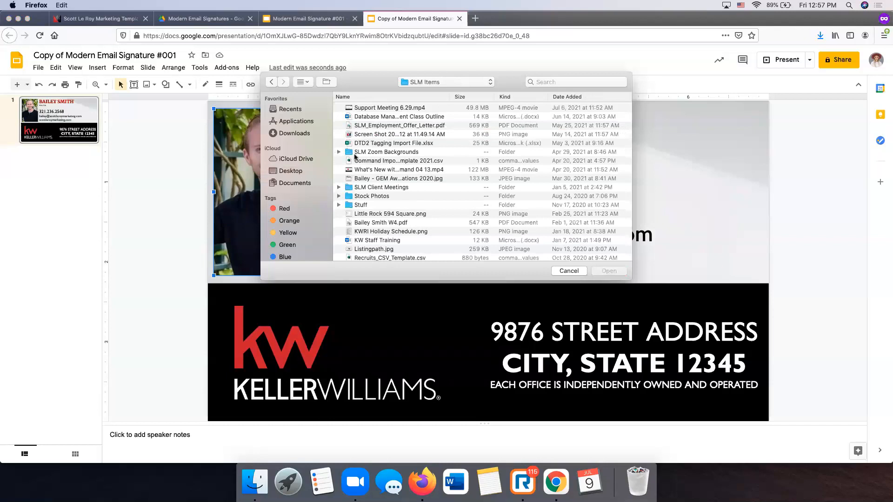
{"action": "scroll", "coordinate": [380, 192], "scroll_direction": "down", "scroll_amount": 5}
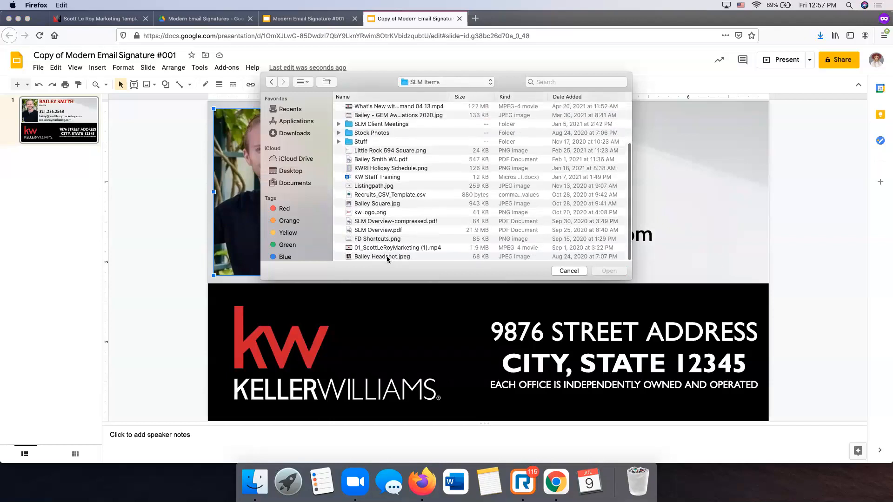
{"action": "left_click", "coordinate": [514, 257]}
{"action": "left_click", "coordinate": [606, 271]}
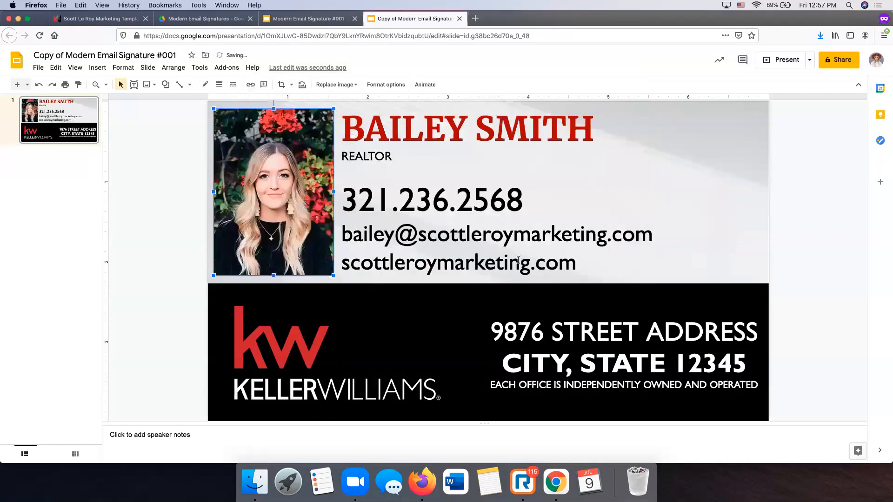
{"action": "left_click", "coordinate": [816, 199]}
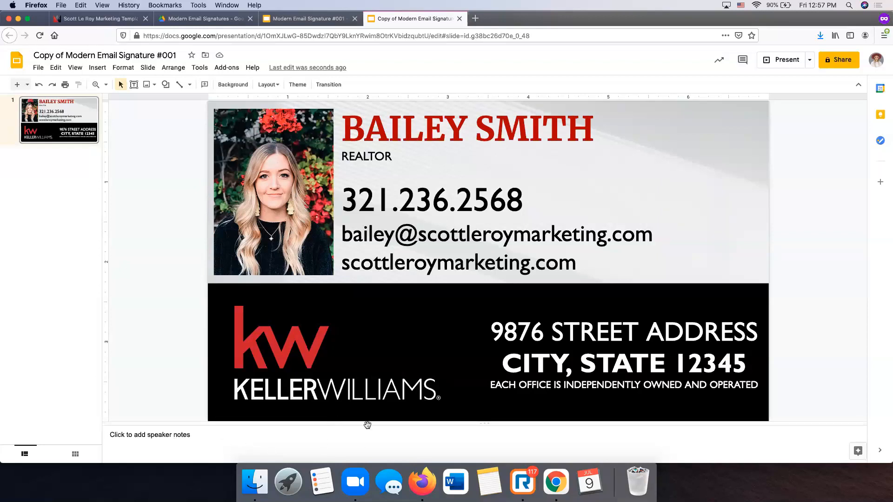
{"action": "left_click", "coordinate": [500, 159]}
{"action": "left_click", "coordinate": [803, 222]}
- Shrink the Keller Williams logo, undo its accidental move, and select the black footer rectangle
{"action": "left_click", "coordinate": [345, 264]}
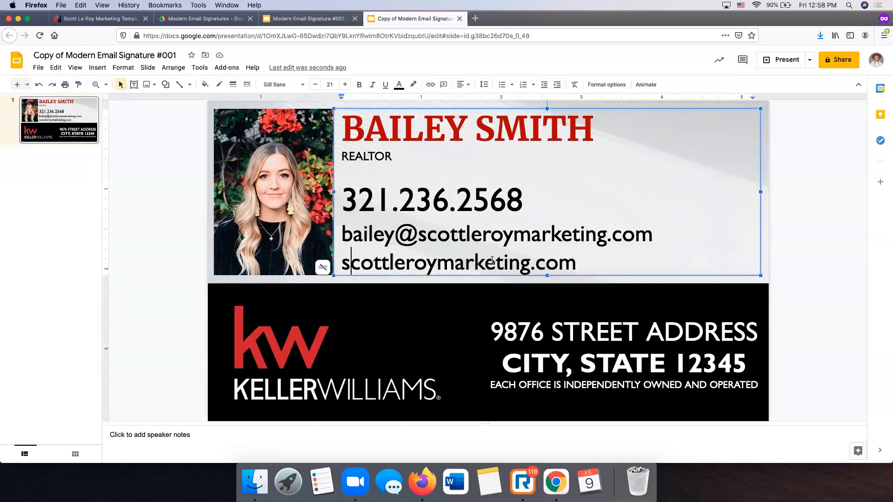
{"action": "left_click", "coordinate": [808, 245]}
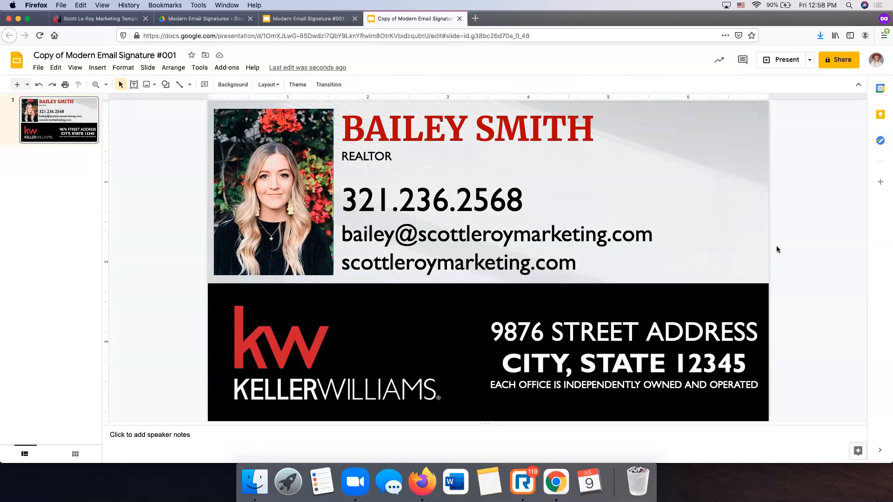
{"action": "left_click", "coordinate": [295, 333]}
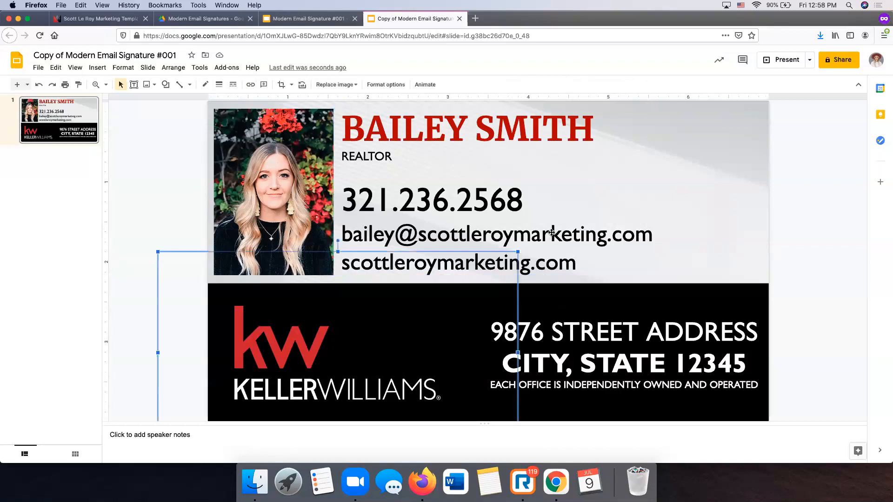
{"action": "left_click_drag", "start_coordinate": [209, 288], "coordinate": [295, 316]}
{"action": "left_click_drag", "start_coordinate": [397, 370], "coordinate": [682, 180]}
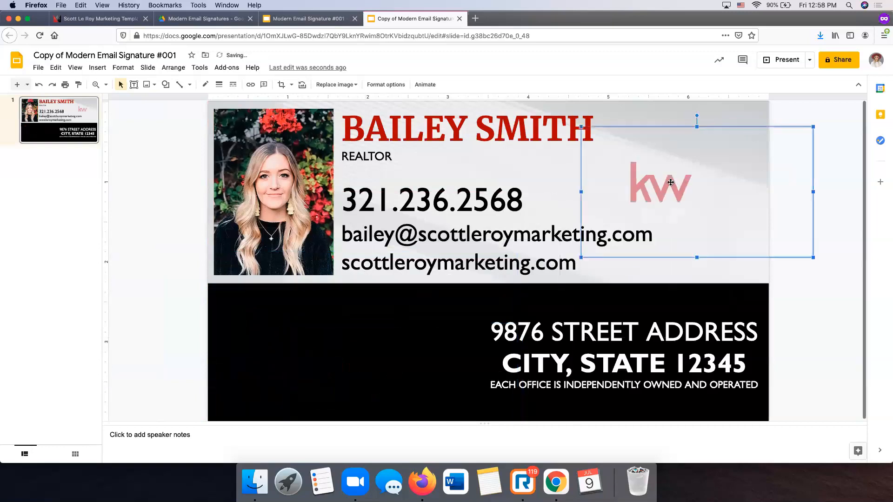
{"action": "key", "text": "super+z"}
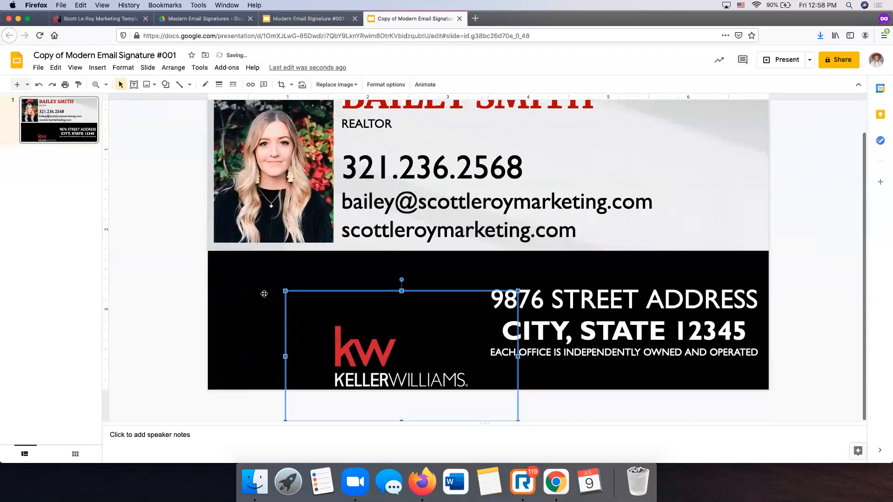
{"action": "left_click", "coordinate": [251, 284]}
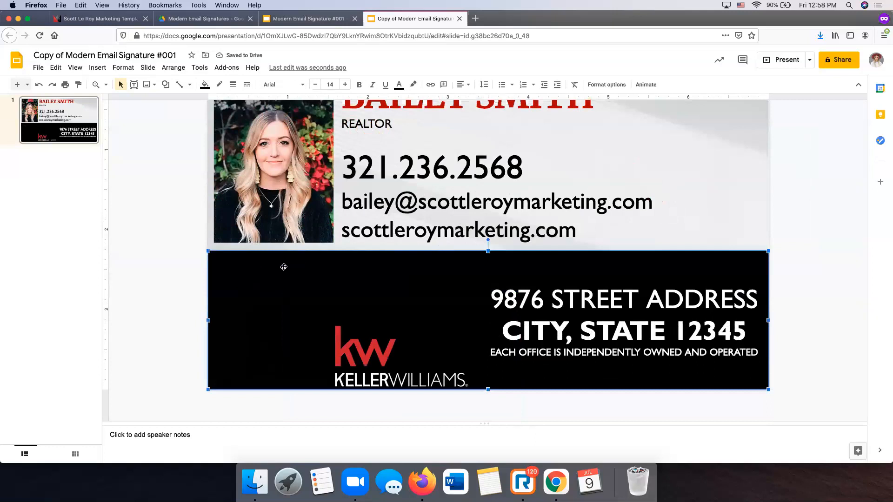
- Fill the footer rectangle with a red gradient instead of black
{"action": "left_click", "coordinate": [206, 85]}
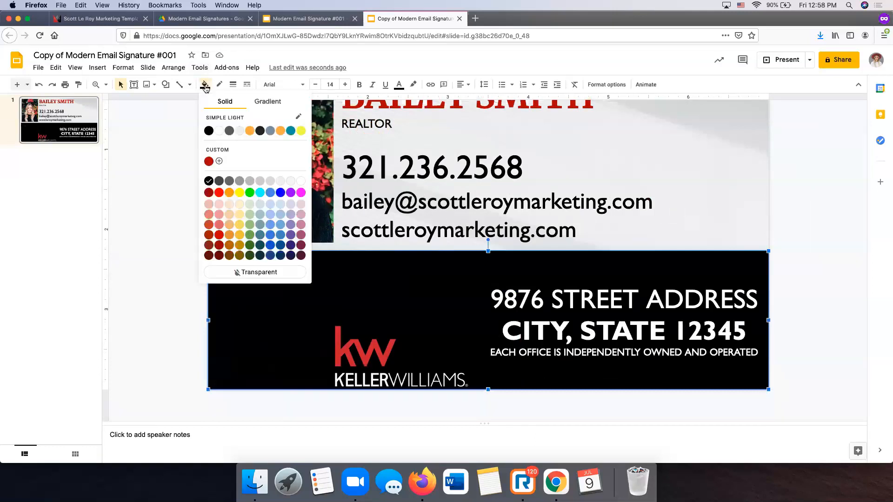
{"action": "left_click", "coordinate": [268, 102]}
{"action": "left_click", "coordinate": [215, 254]}
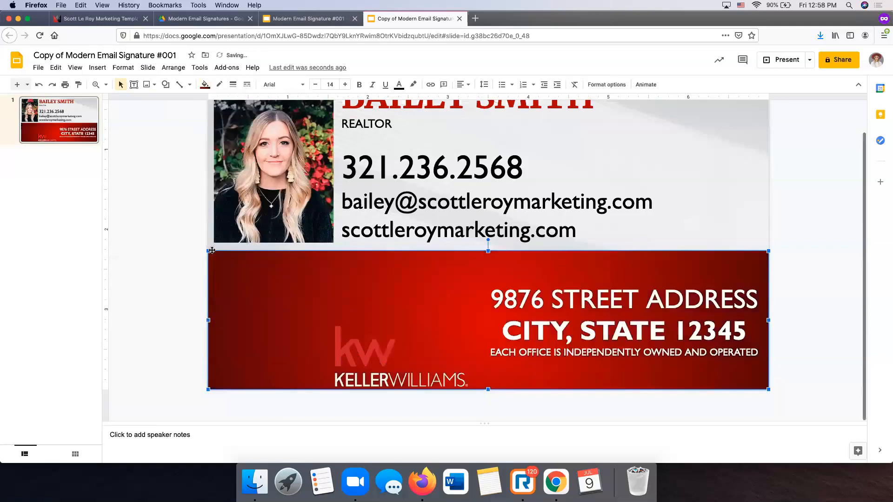
- Move the Keller Williams logo to the left side of the red footer
{"action": "left_click_drag", "start_coordinate": [352, 337], "coordinate": [254, 319]}
{"action": "left_click", "coordinate": [814, 291]}
{"action": "scroll", "coordinate": [814, 292], "scroll_direction": "up", "scroll_amount": 1}
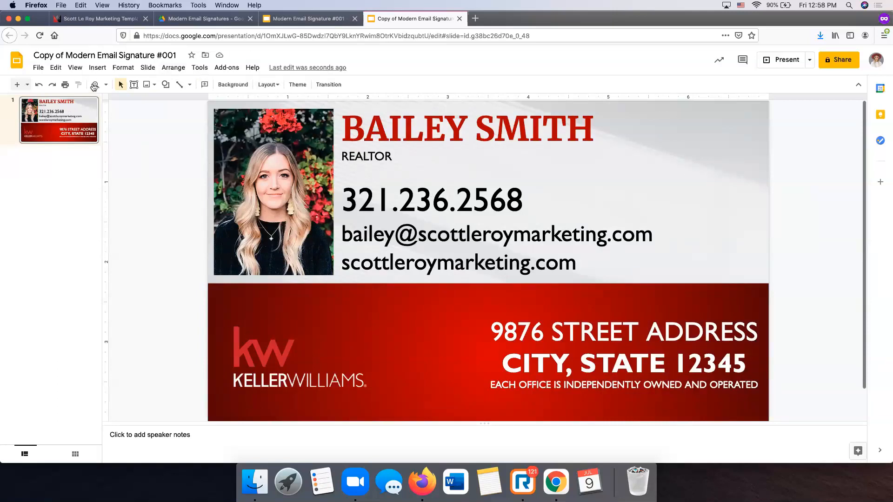
{"action": "left_click", "coordinate": [41, 69]}
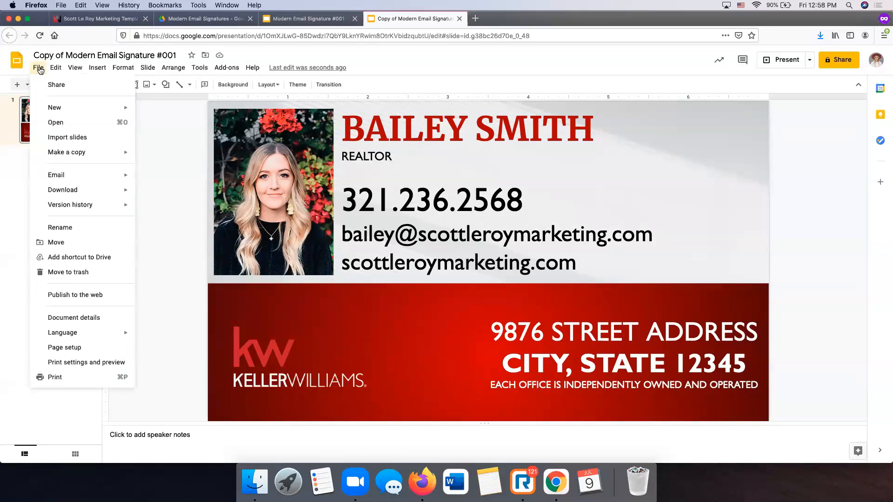
- Download the signature slide as a PDF Document (.pdf) and save the file
{"action": "mouse_move", "coordinate": [105, 193]}
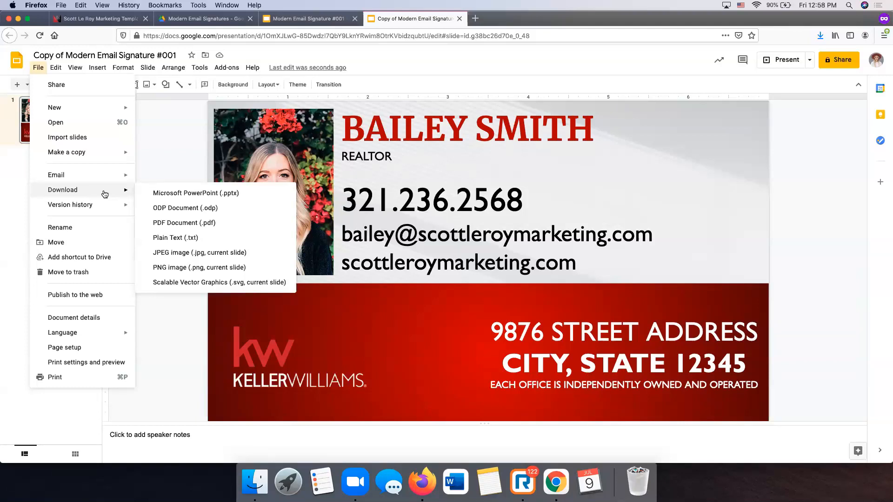
{"action": "left_click", "coordinate": [192, 226]}
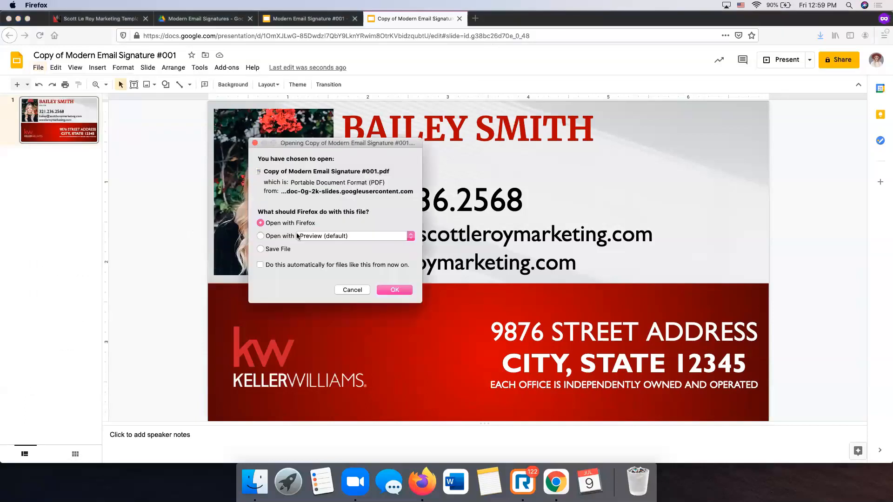
{"action": "left_click", "coordinate": [277, 249]}
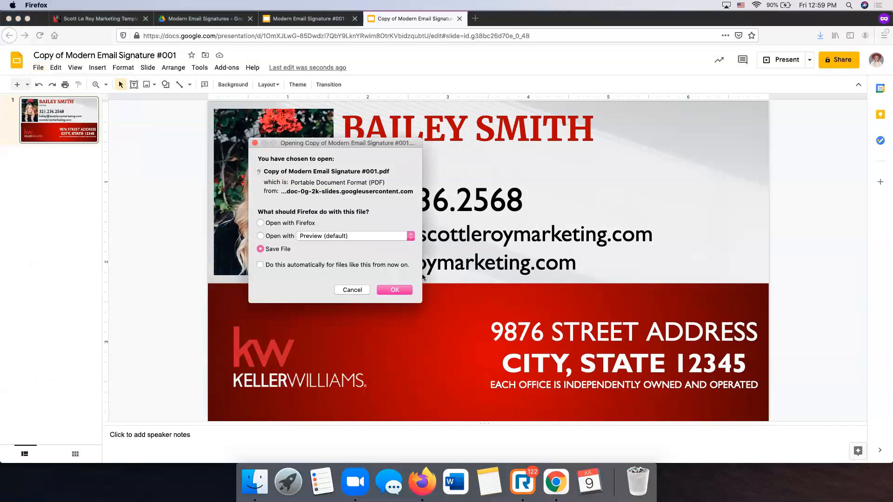
{"action": "left_click", "coordinate": [396, 291]}
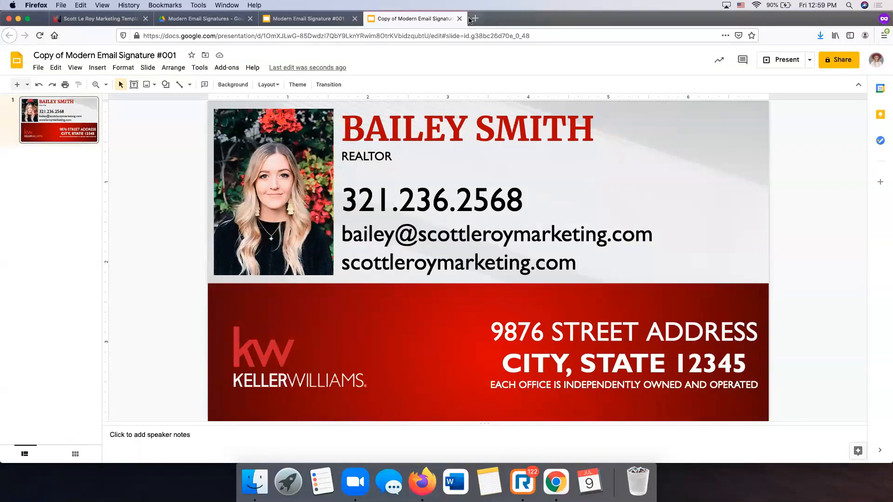
- Go to pdf2jpg.net in a new private browser tab
{"action": "left_click", "coordinate": [475, 18]}
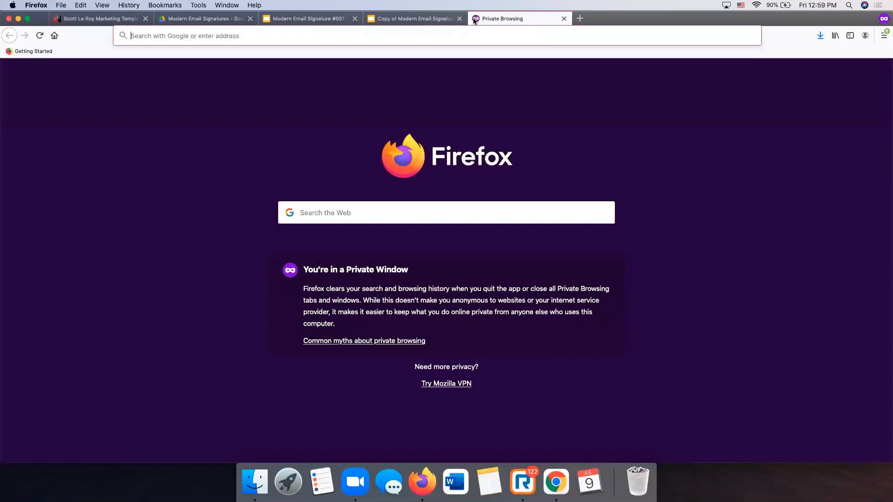
{"action": "type", "text": "pdf"}
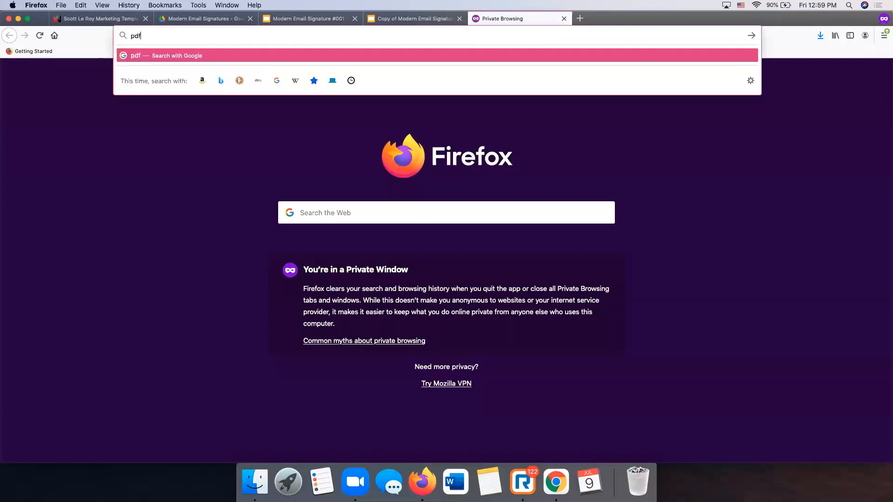
{"action": "type", "text": "2jpg.net"}
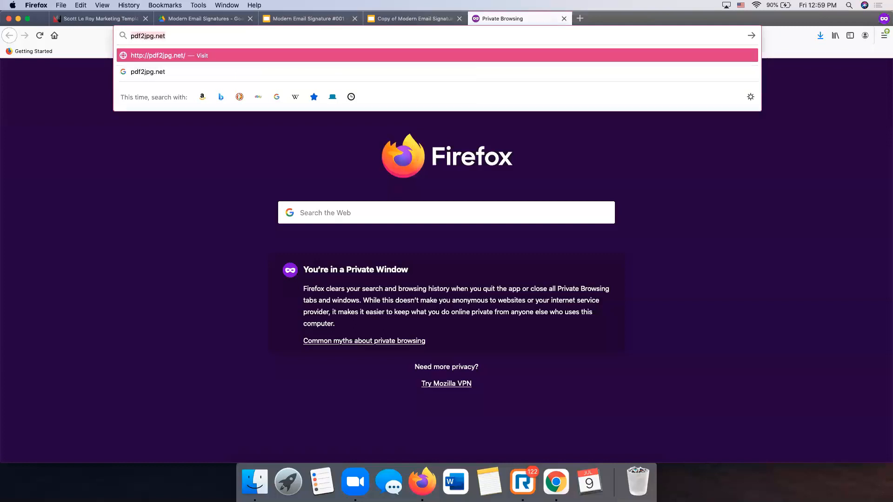
{"action": "key", "text": "Return"}
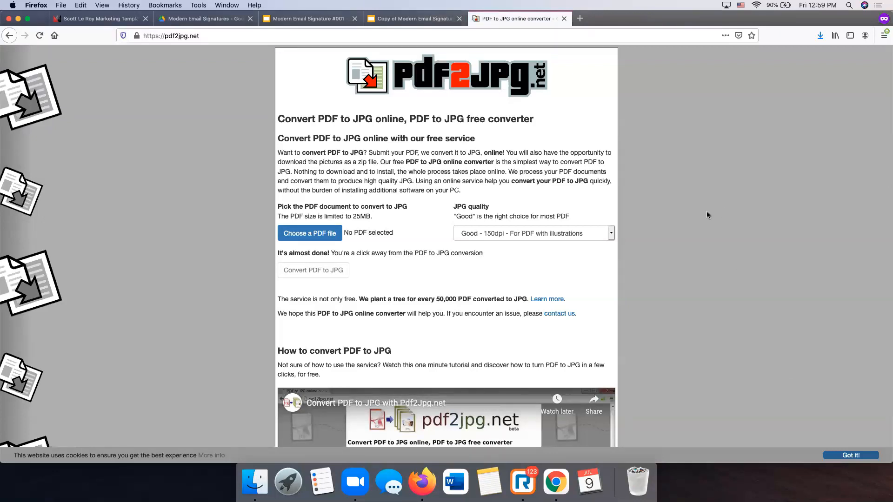
- Load the downloaded signature PDF from the Downloads folder into the converter
{"action": "left_click", "coordinate": [303, 236]}
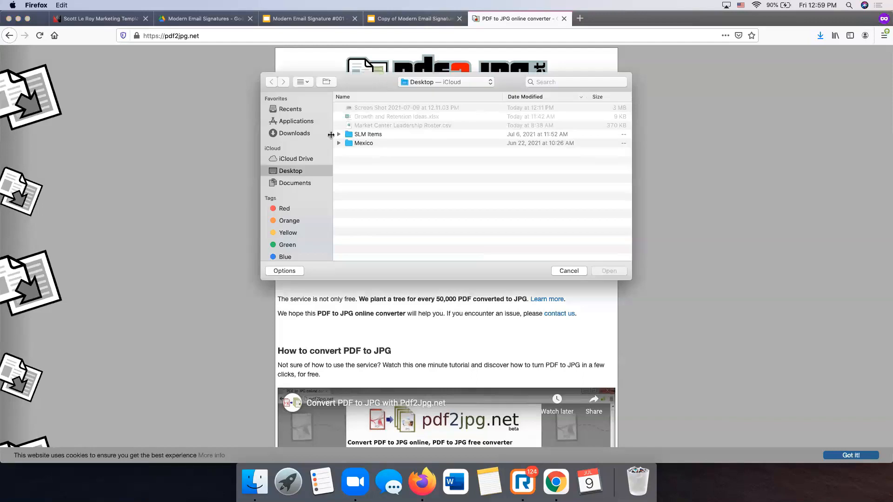
{"action": "left_click", "coordinate": [305, 133]}
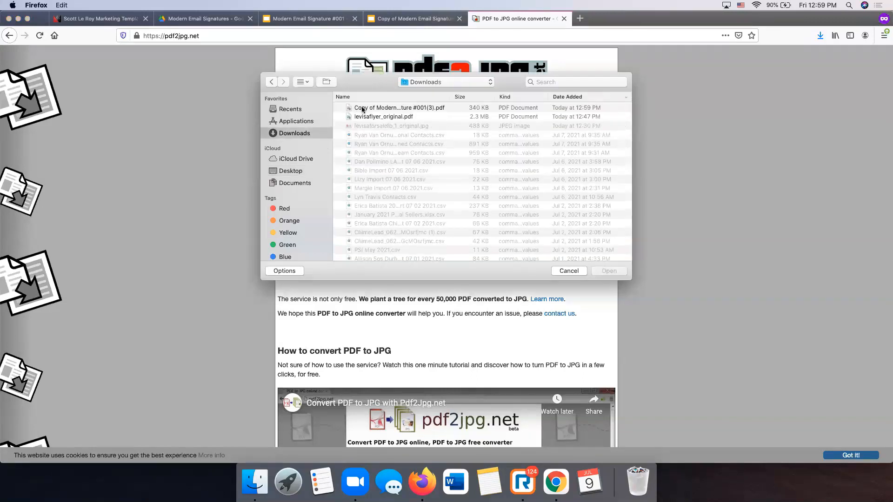
{"action": "left_click", "coordinate": [363, 110]}
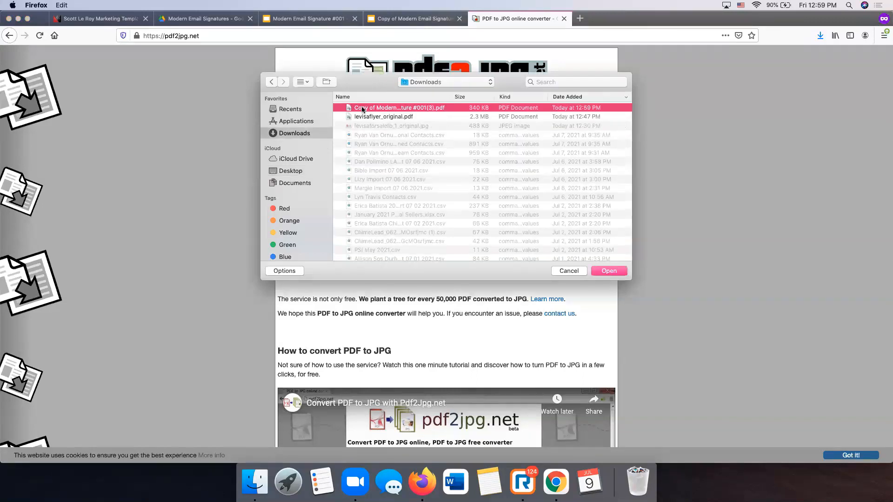
{"action": "double_click", "coordinate": [362, 109]}
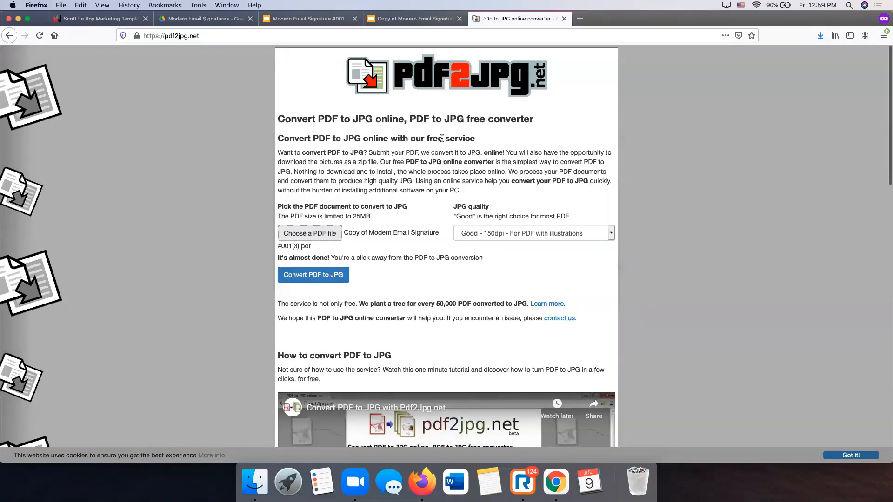
- Convert the PDF to JPG at Excellent - 300dpi quality
{"action": "left_click", "coordinate": [480, 235]}
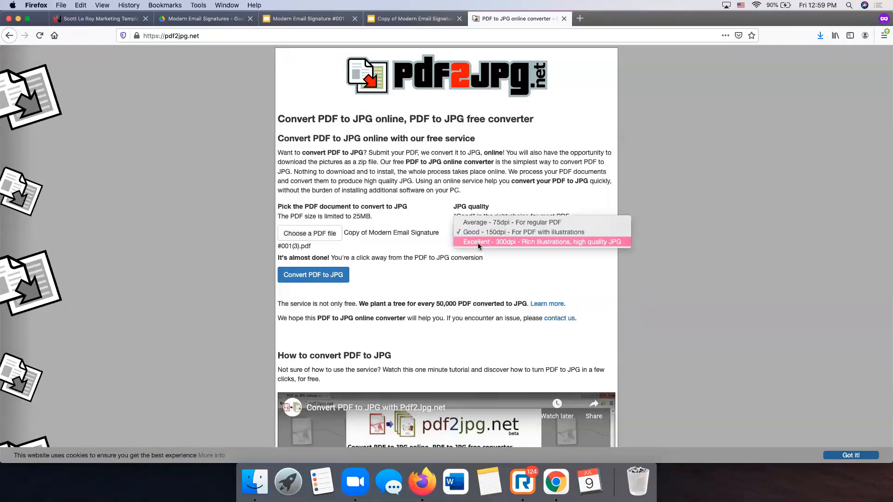
{"action": "left_click", "coordinate": [479, 242]}
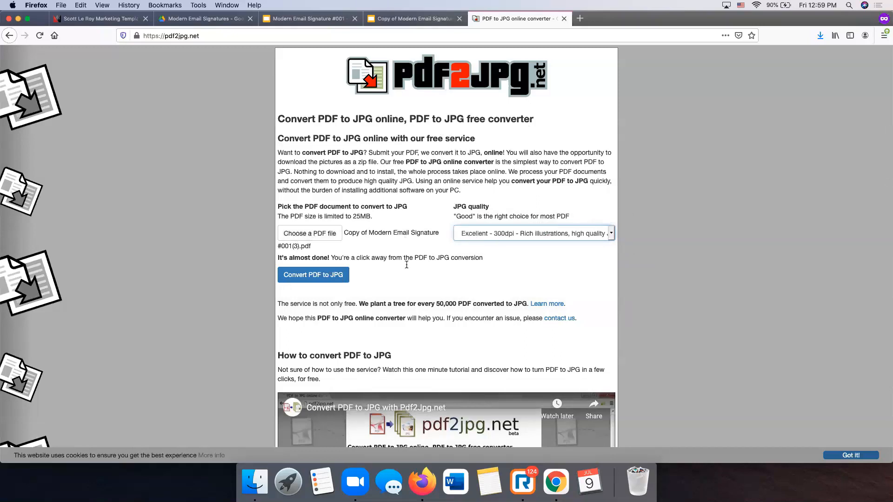
{"action": "left_click", "coordinate": [321, 274]}
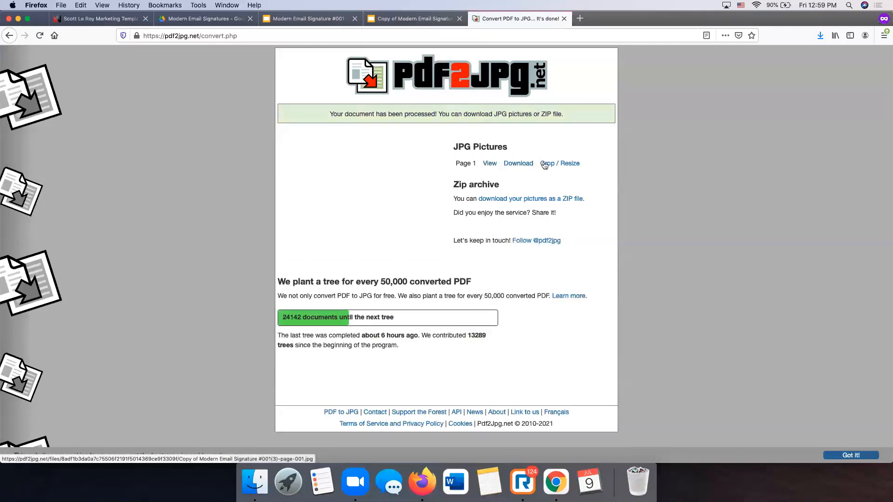
- Download the page 1 JPG, check it in a resized Preview window, then close it
{"action": "left_click", "coordinate": [521, 167]}
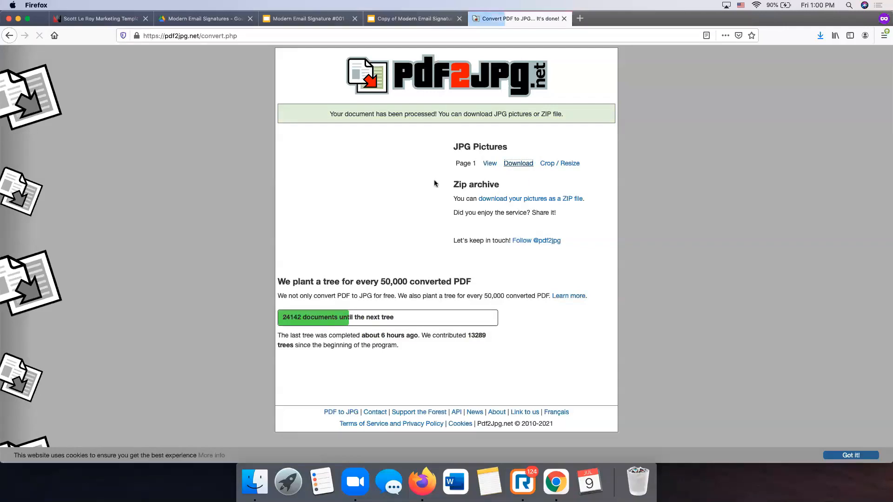
{"action": "left_click", "coordinate": [395, 266]}
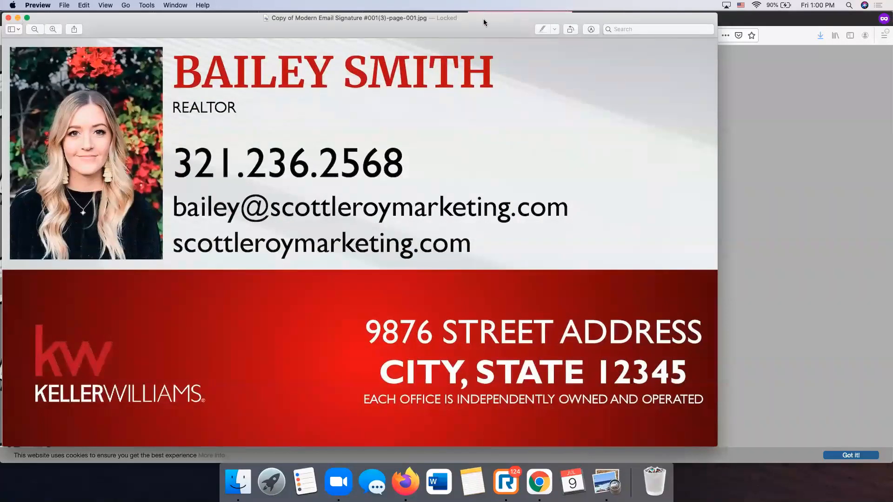
{"action": "left_click_drag", "start_coordinate": [484, 19], "coordinate": [553, 17]}
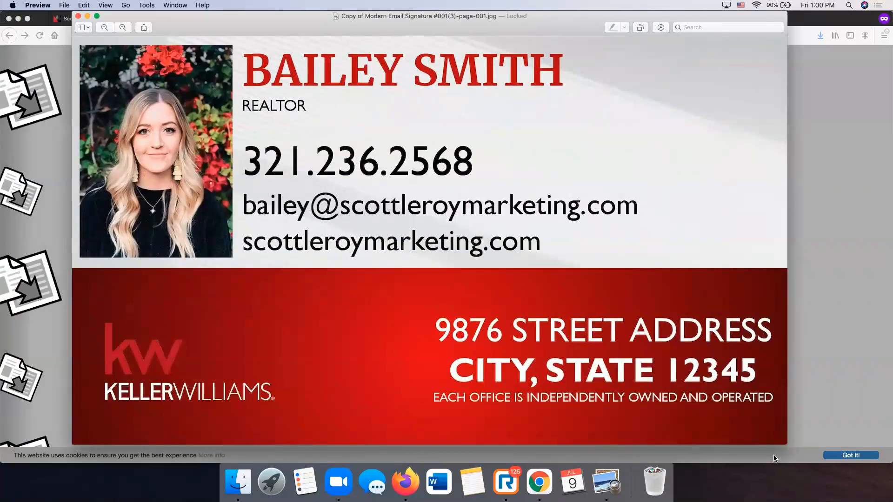
{"action": "left_click_drag", "start_coordinate": [786, 442], "coordinate": [335, 138]}
{"action": "left_click_drag", "start_coordinate": [302, 16], "coordinate": [302, 122]}
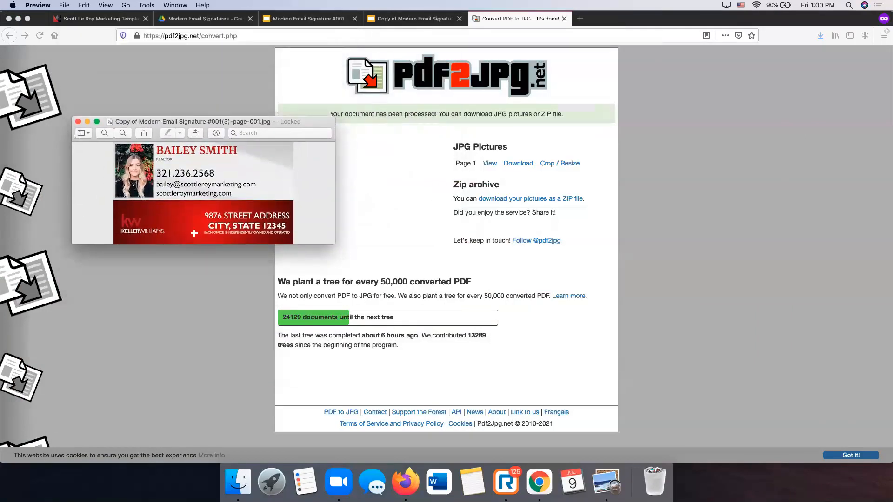
{"action": "left_click_drag", "start_coordinate": [334, 243], "coordinate": [348, 255]}
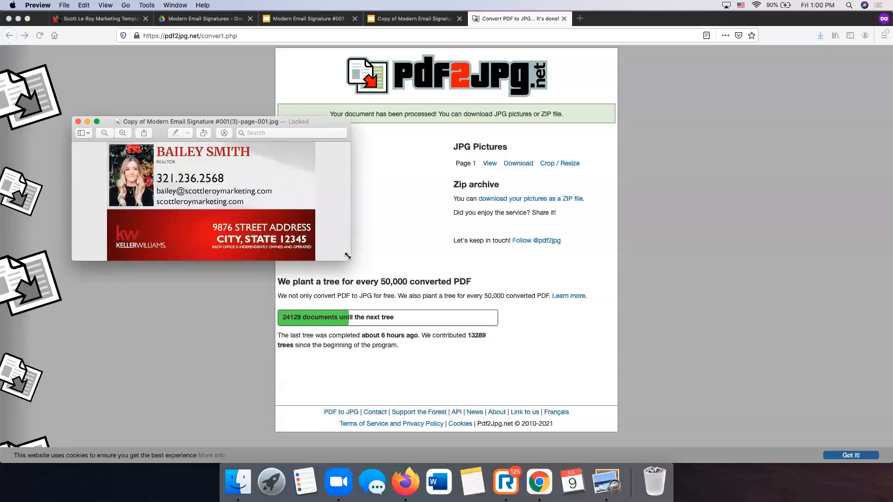
{"action": "left_click", "coordinate": [78, 123]}
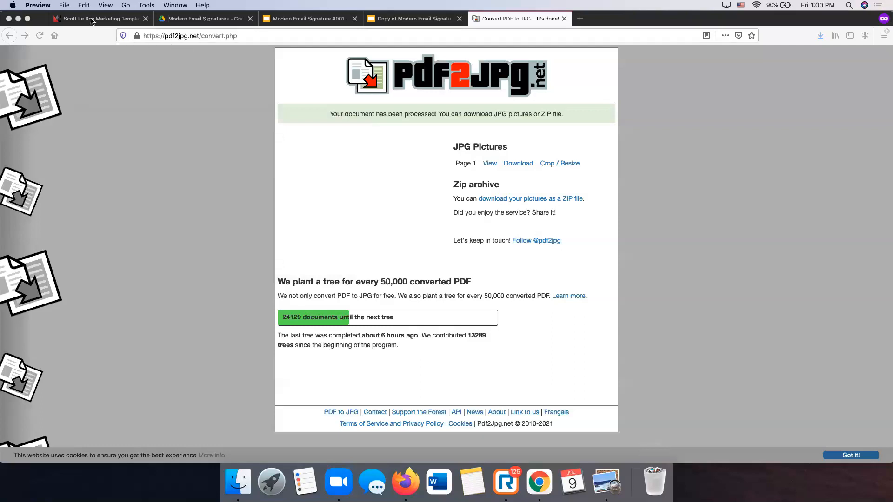
- Close the pdf2jpg, presentation and folder tabs, leaving only the Scott Le Roy Marketing templates page
{"action": "left_click", "coordinate": [92, 19]}
{"action": "scroll", "coordinate": [295, 139], "scroll_direction": "up", "scroll_amount": 15}
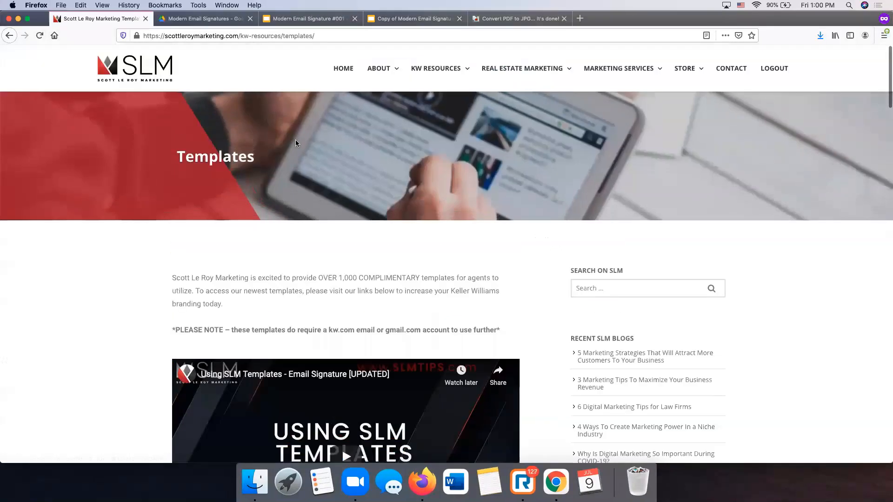
{"action": "scroll", "coordinate": [295, 139], "scroll_direction": "down", "scroll_amount": 3}
{"action": "scroll", "coordinate": [295, 140], "scroll_direction": "down", "scroll_amount": 2}
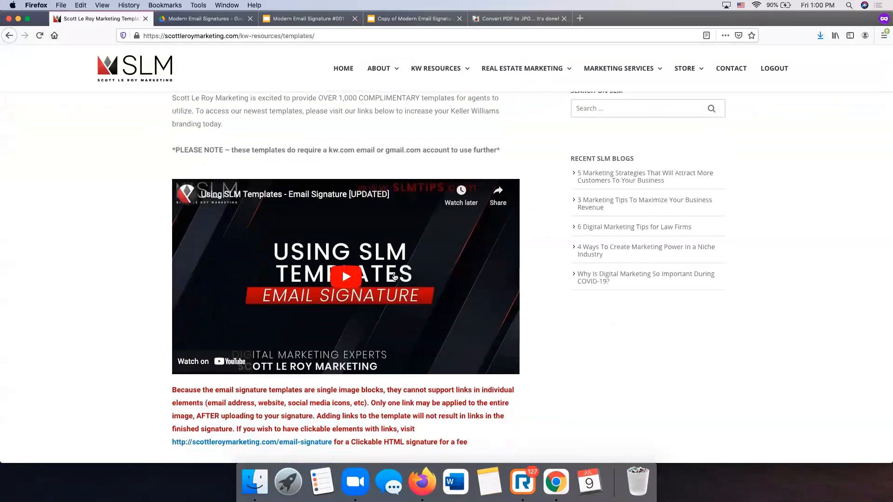
{"action": "left_click", "coordinate": [564, 19]}
{"action": "left_click", "coordinate": [460, 18]}
{"action": "left_click", "coordinate": [355, 20]}
{"action": "left_click", "coordinate": [250, 19]}
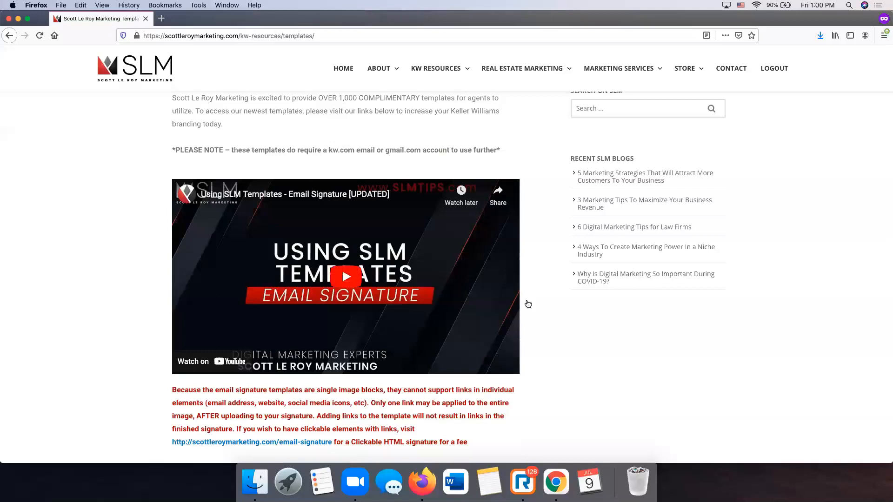
{"action": "scroll", "coordinate": [669, 423], "scroll_direction": "down", "scroll_amount": 20}
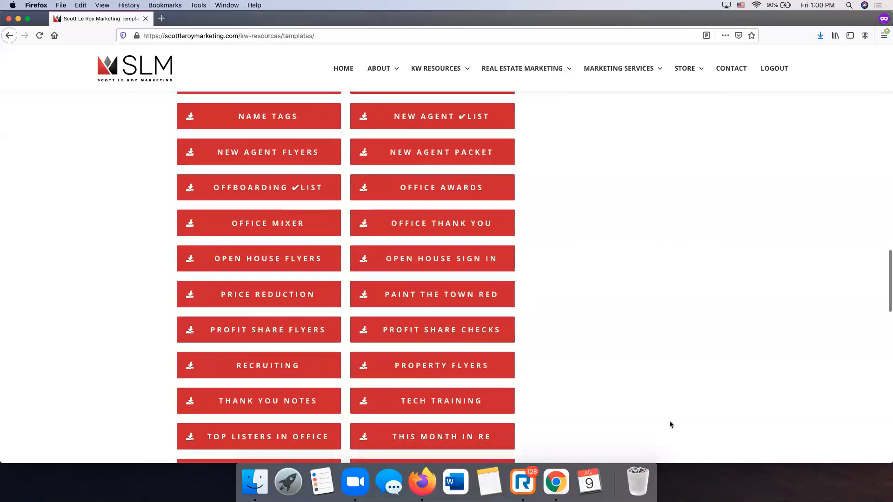